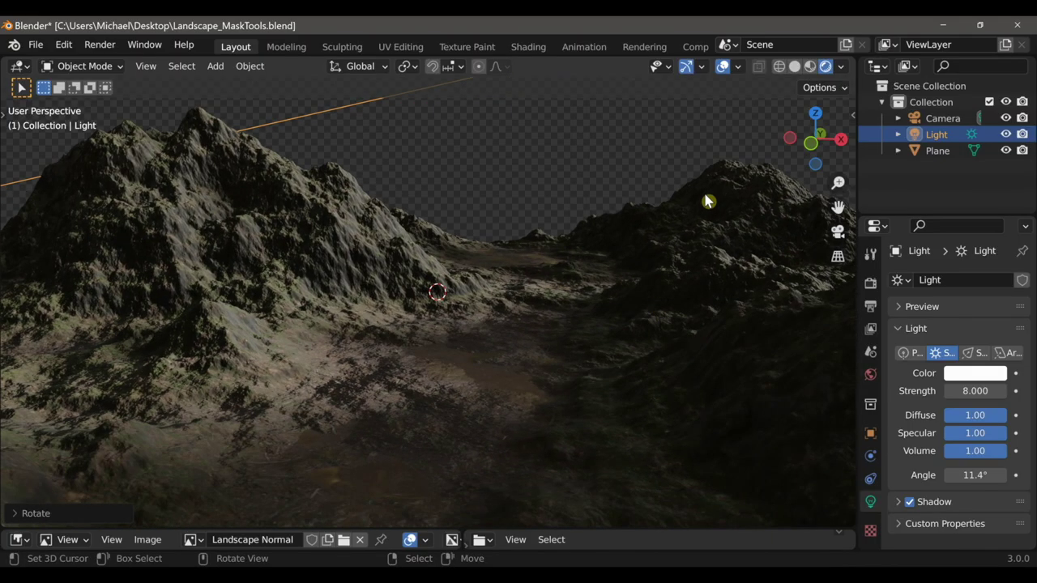
- Rotate the sun light freely with trackball rotation to change how it lights the landscape
{"action": "key", "text": "r"}
{"action": "key", "text": "r"}
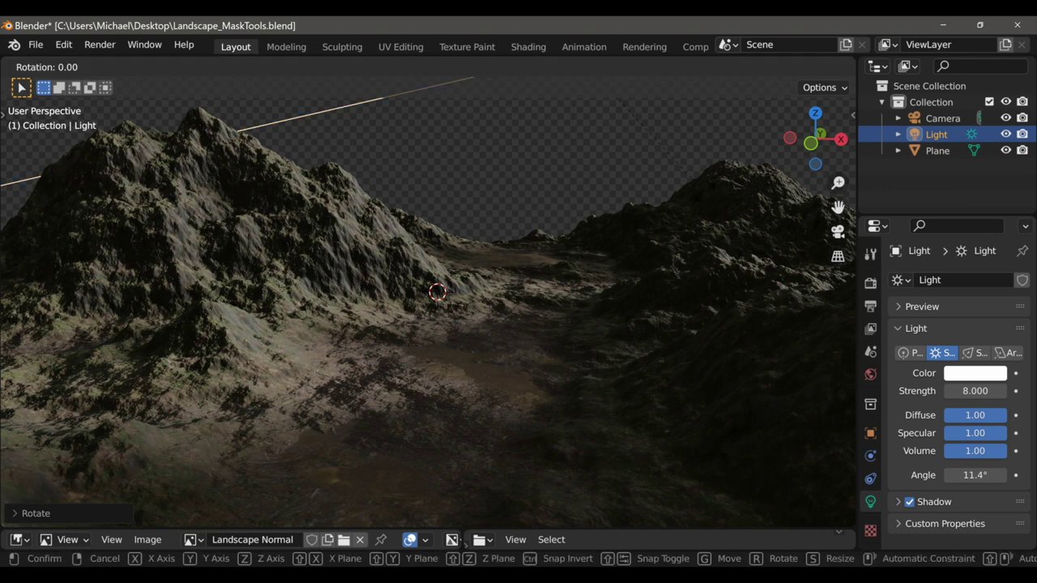
{"action": "left_click", "coordinate": [726, 207]}
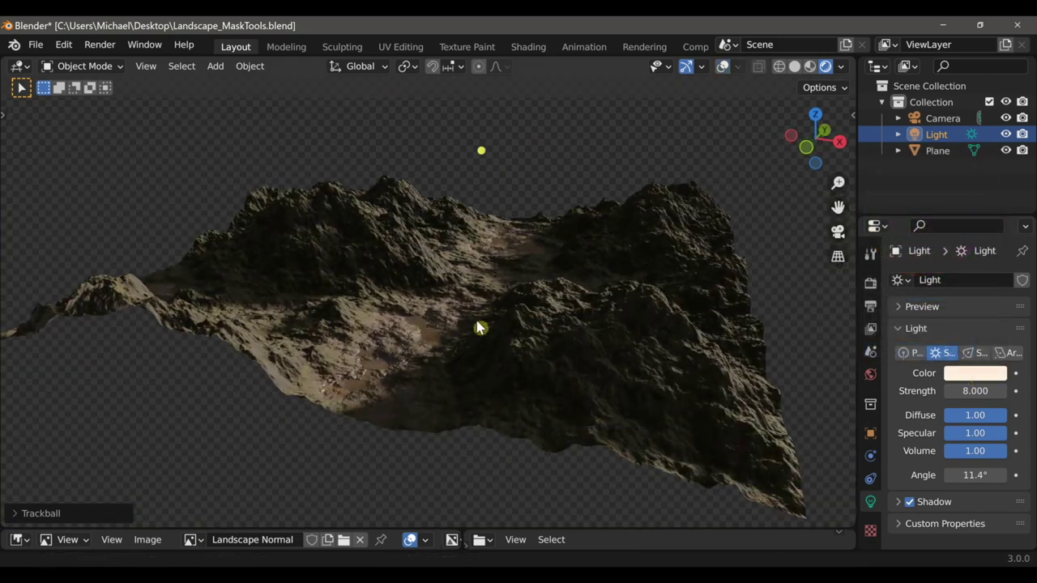
{"action": "middle_click_drag", "start_coordinate": [478, 327], "coordinate": [534, 353]}
{"action": "left_click", "coordinate": [535, 353]}
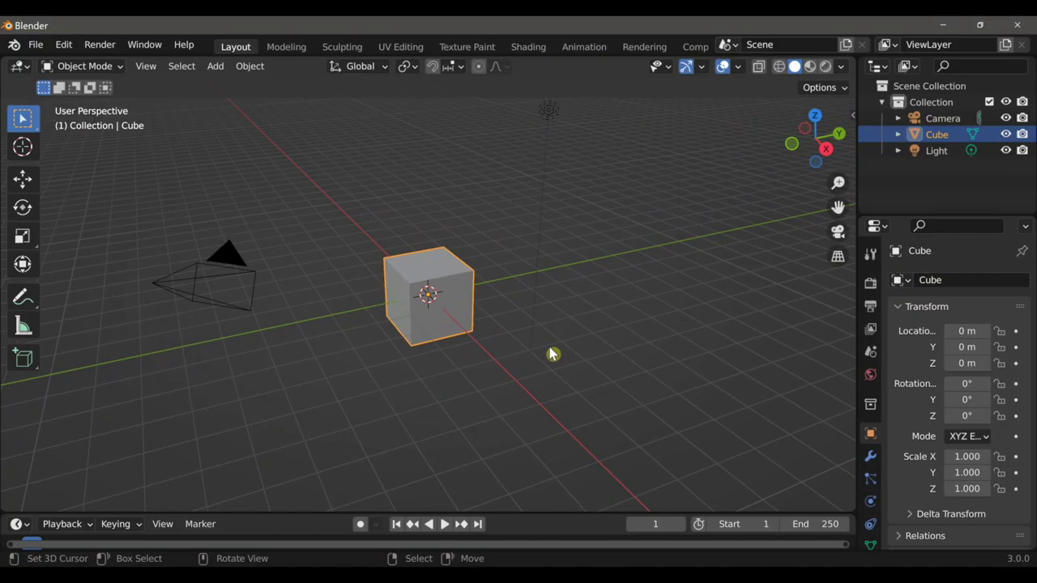
- Delete the default cube and add a mesh plane in its place
{"action": "key", "text": "x"}
{"action": "left_click", "coordinate": [510, 351]}
{"action": "key", "text": "shift+a"}
{"action": "mouse_move", "coordinate": [414, 243]}
{"action": "left_click", "coordinate": [524, 243]}
{"action": "scroll", "coordinate": [478, 370], "scroll_direction": "up", "scroll_amount": 7}
{"action": "middle_click_drag", "start_coordinate": [475, 379], "coordinate": [532, 375]}
{"action": "scroll", "coordinate": [531, 367], "scroll_direction": "up", "scroll_amount": 3}
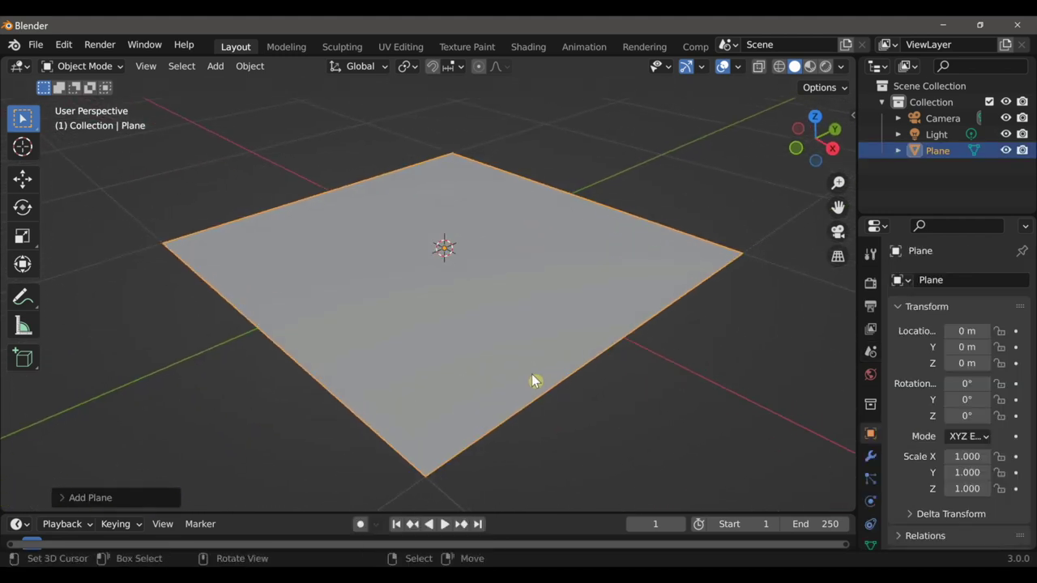
- Add a Catmull-Clark Subdivision Surface modifier to the plane with viewport and render levels at 6
{"action": "left_click", "coordinate": [870, 456]}
{"action": "left_click", "coordinate": [921, 280]}
{"action": "mouse_move", "coordinate": [719, 559]}
{"action": "left_click", "coordinate": [715, 481]}
{"action": "mouse_move", "coordinate": [974, 354]}
{"action": "left_mouse_down"}
{"action": "mouse_move", "coordinate": [993, 353]}
{"action": "mouse_move", "coordinate": [967, 354]}
{"action": "left_mouse_up"}
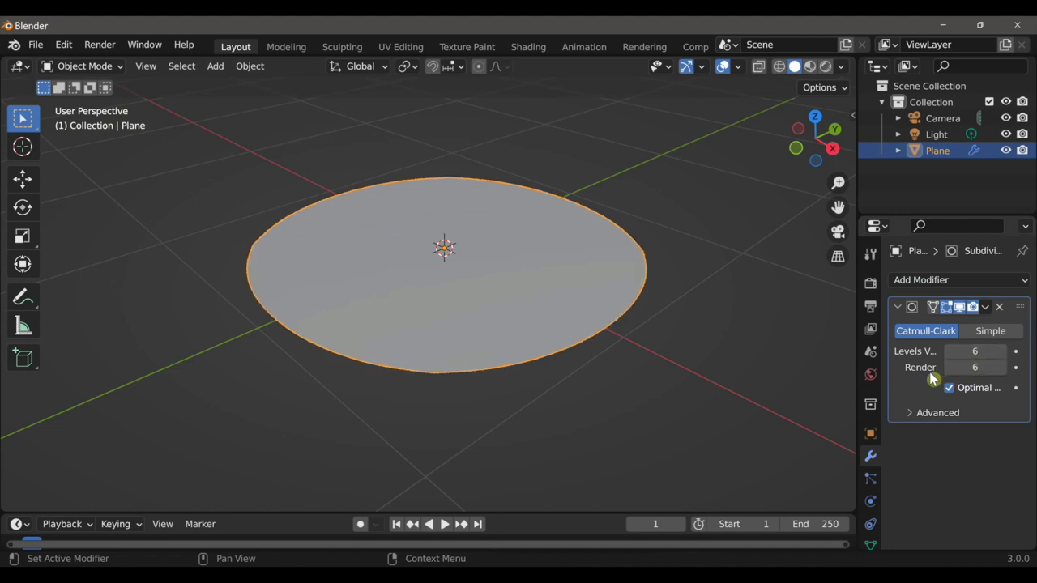
{"action": "left_click", "coordinate": [978, 333]}
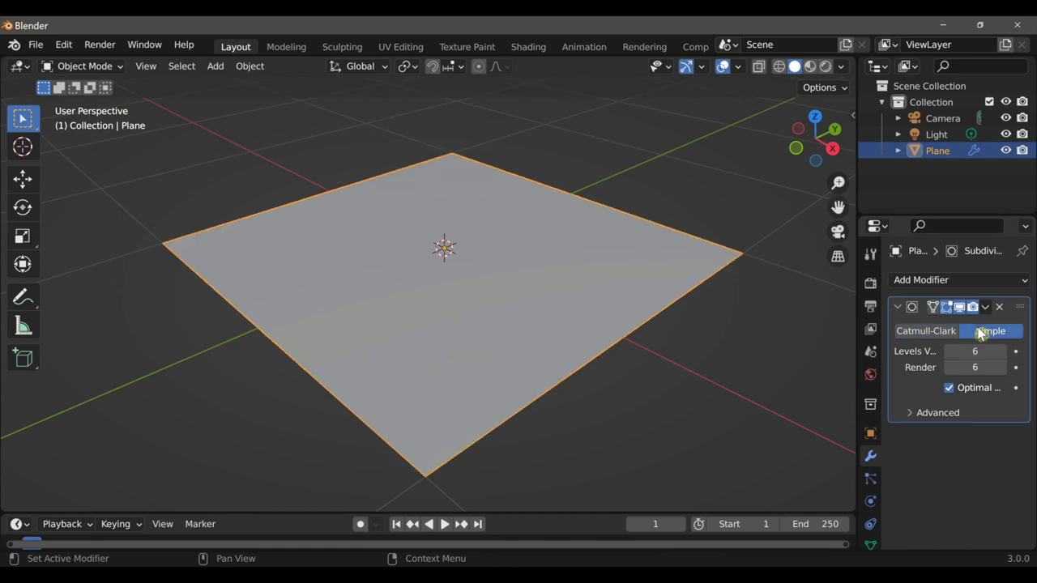
{"action": "left_click", "coordinate": [927, 330]}
- In Edit Mode, set the mean crease of the plane's edges to 1.00
{"action": "key", "text": "Tab"}
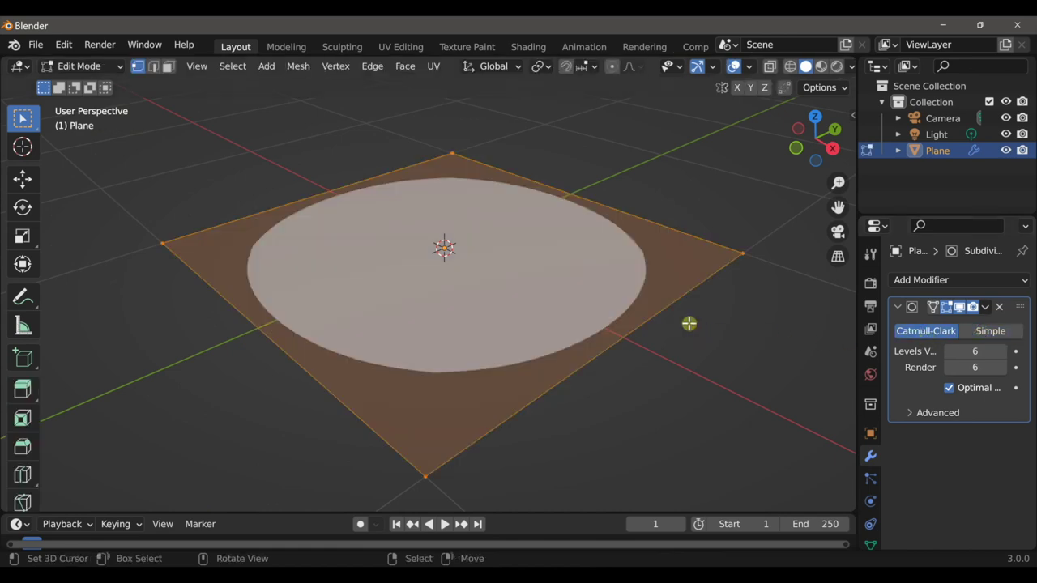
{"action": "key", "text": "n"}
{"action": "left_click_drag", "start_coordinate": [757, 283], "coordinate": [818, 283]}
- Subdivide the plane's mesh with 10 cuts and return to Object Mode
{"action": "right_click", "coordinate": [614, 291]}
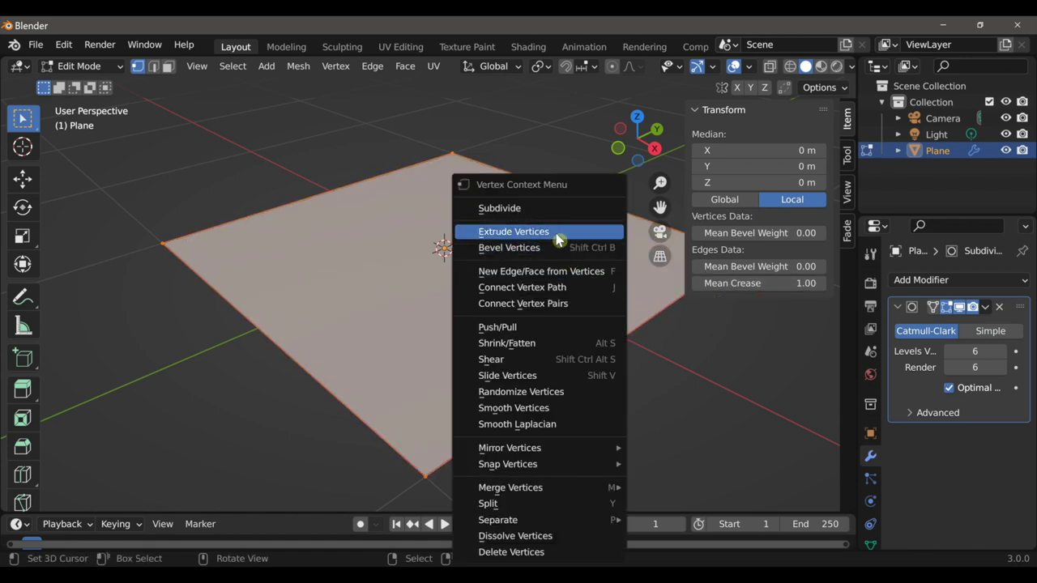
{"action": "left_click", "coordinate": [544, 208]}
{"action": "left_click", "coordinate": [65, 497]}
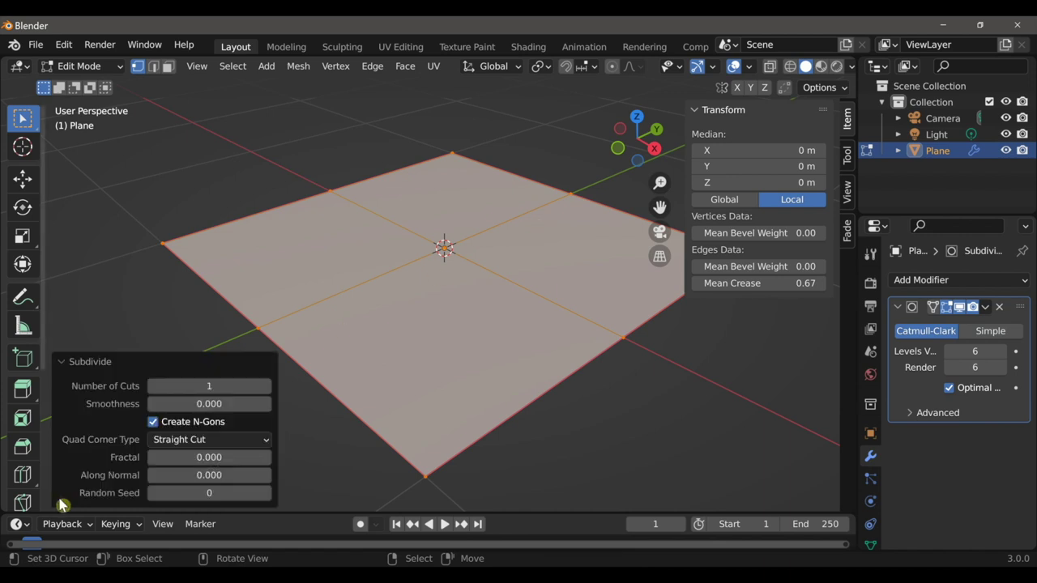
{"action": "left_click_drag", "start_coordinate": [168, 385], "coordinate": [203, 386]}
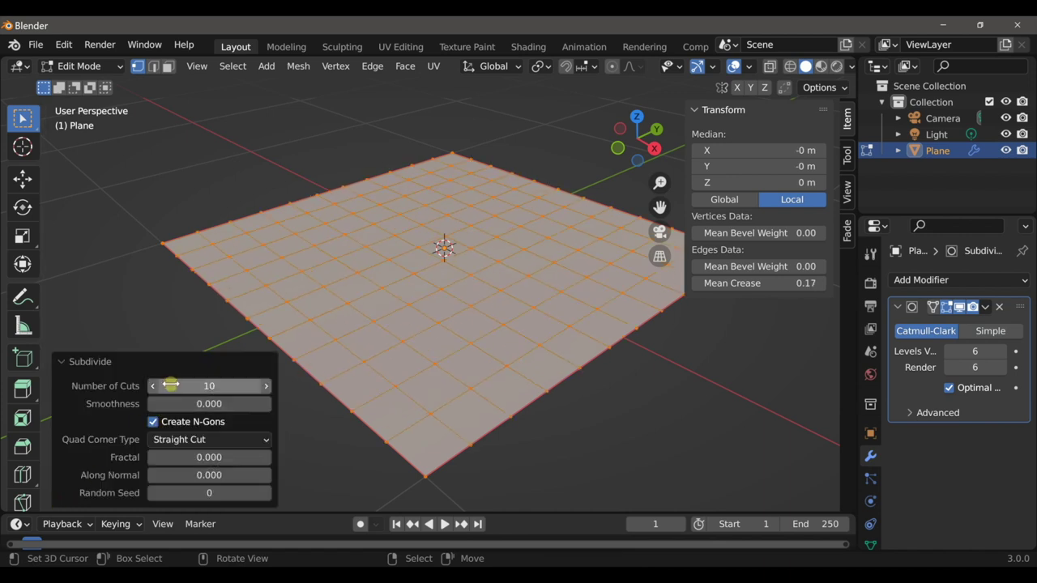
{"action": "key", "text": "Tab"}
{"action": "key", "text": "n"}
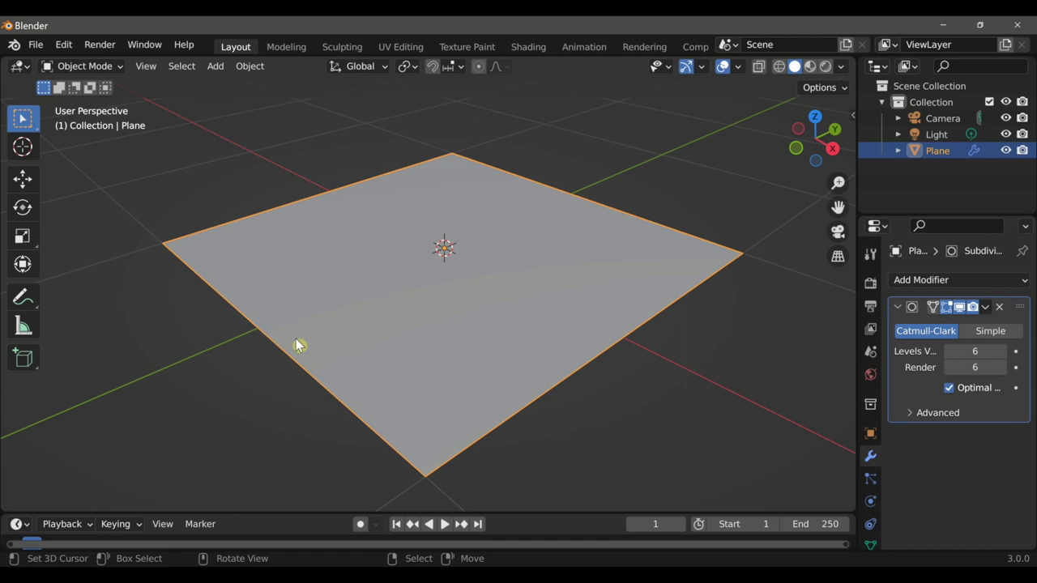
- Split the 3D viewport vertically in two and turn the left half into a Shader Editor
{"action": "left_click_drag", "start_coordinate": [3, 60], "coordinate": [419, 169]}
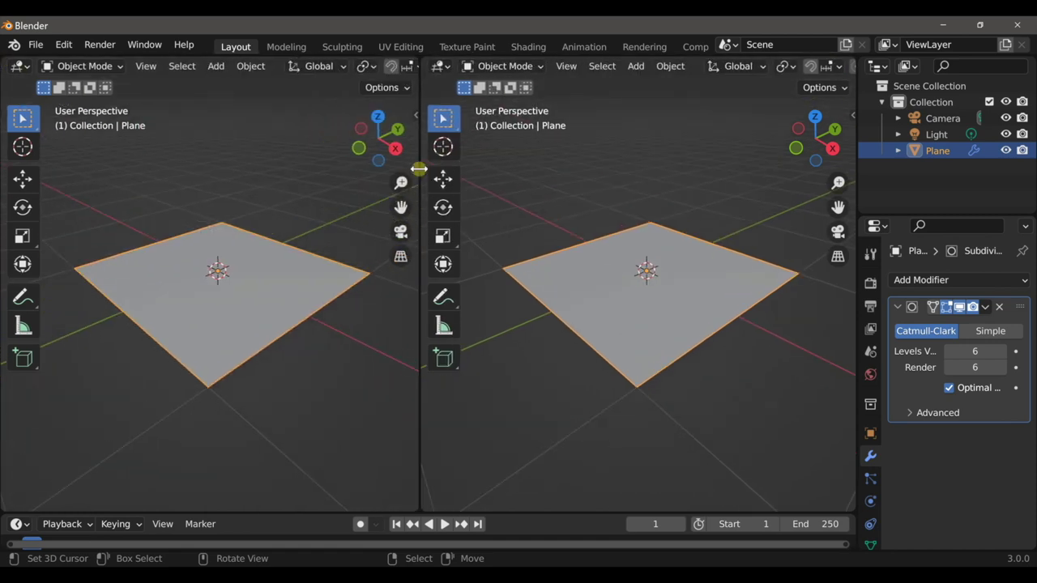
{"action": "left_click", "coordinate": [18, 68]}
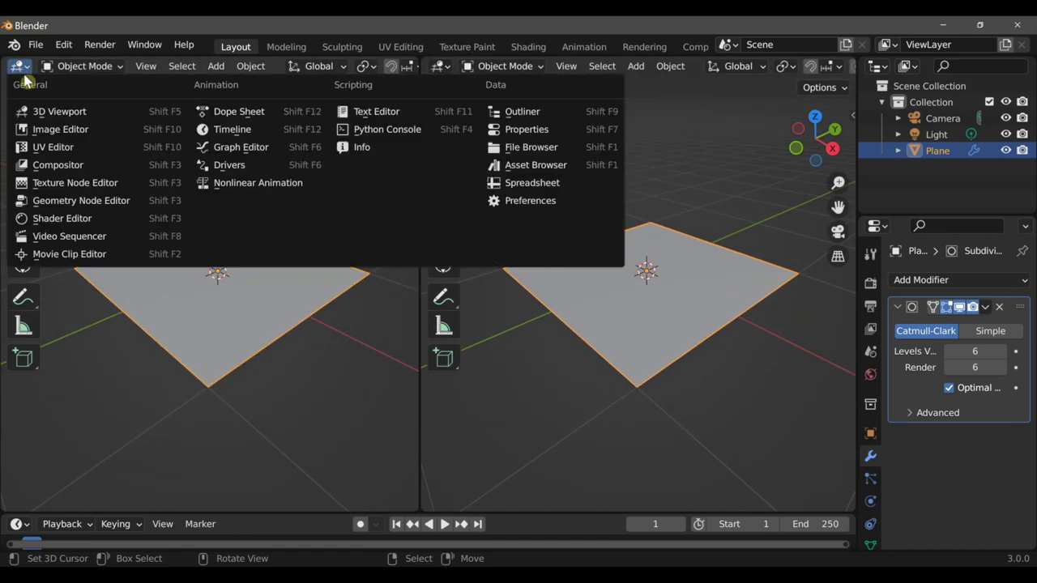
{"action": "left_click", "coordinate": [72, 221]}
- Create a new material named Landscape for the plane and delete its Principled BSDF node
{"action": "scroll", "coordinate": [348, 71], "scroll_direction": "down", "scroll_amount": 3}
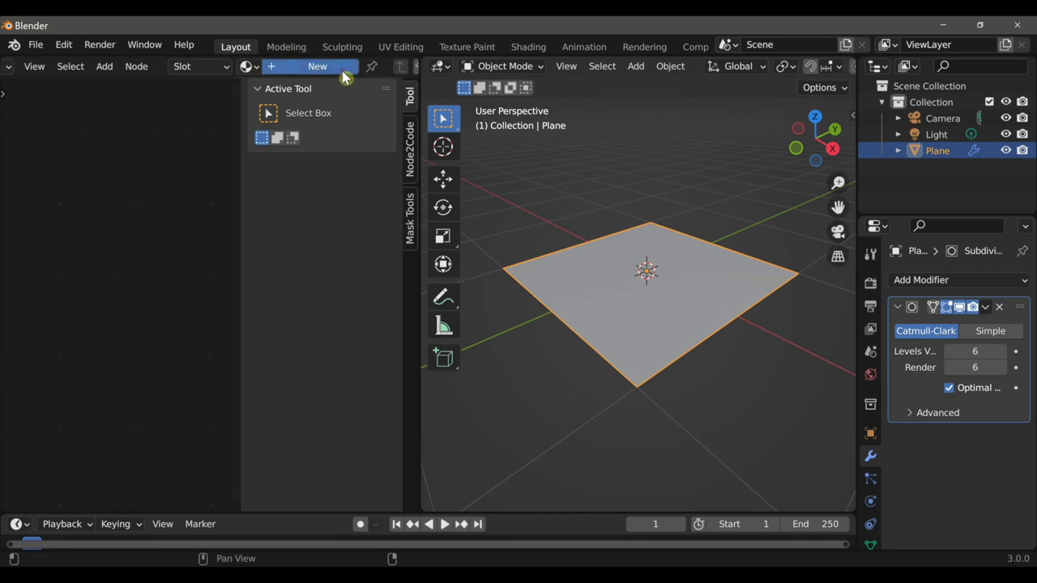
{"action": "left_click", "coordinate": [342, 71]}
{"action": "middle_click_drag", "start_coordinate": [176, 346], "coordinate": [184, 322]}
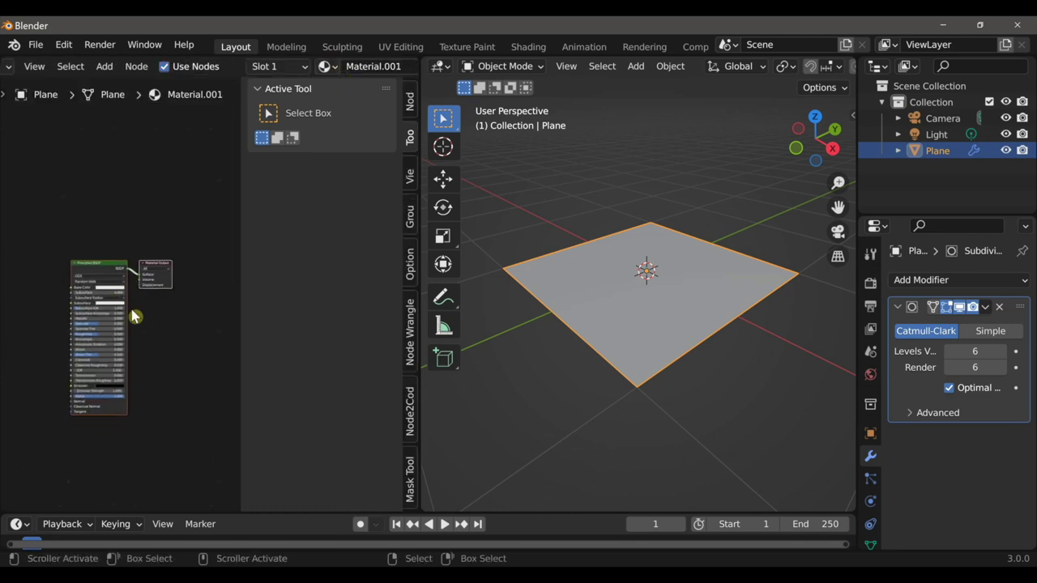
{"action": "scroll", "coordinate": [371, 71], "scroll_direction": "down", "scroll_amount": 3}
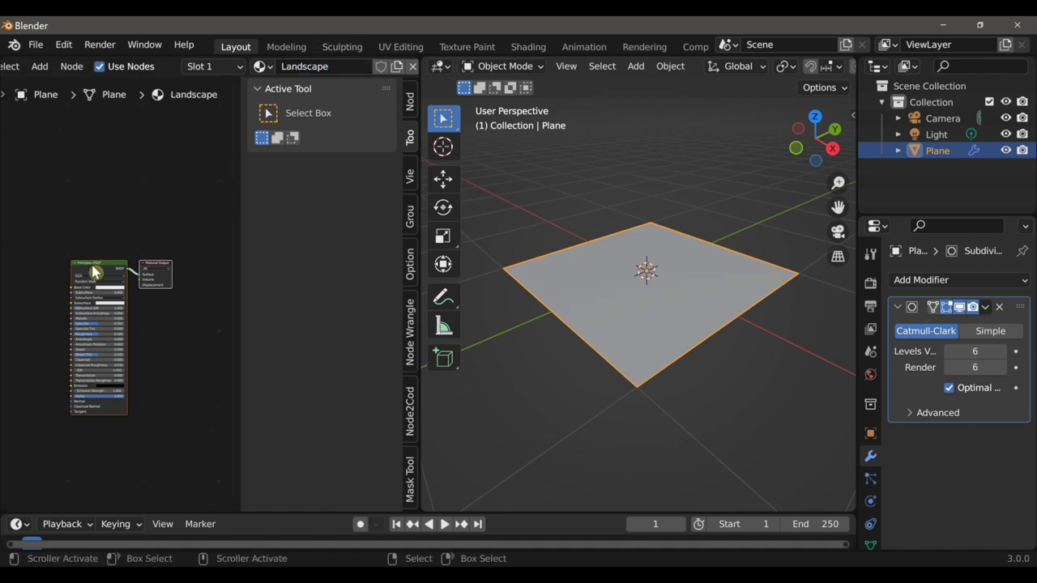
{"action": "key", "text": "x"}
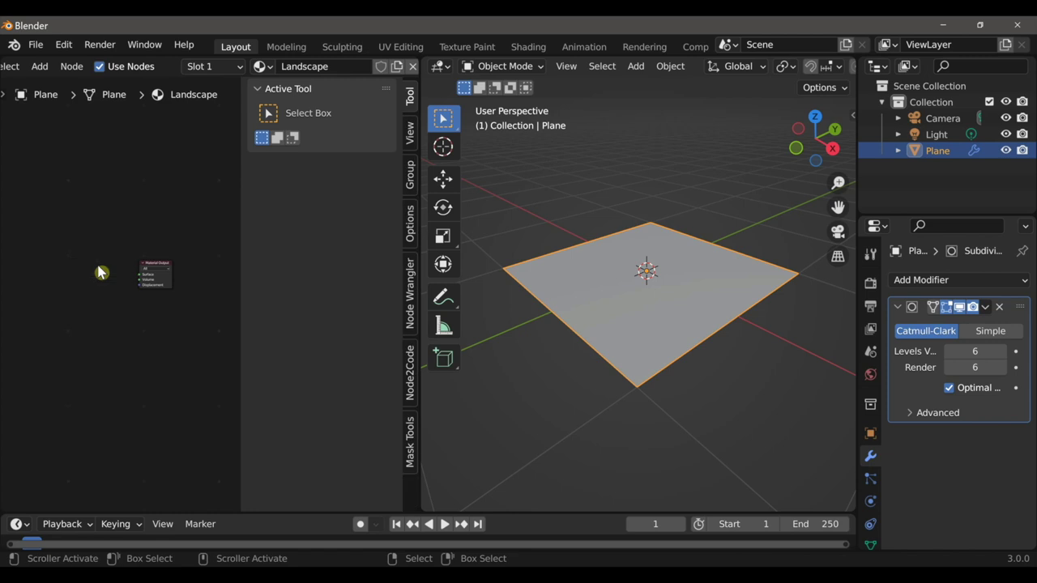
- Add the Mask Tools shader preset showing a rock material linked to a mask to the Landscape material
{"action": "left_click", "coordinate": [411, 433]}
{"action": "left_click", "coordinate": [328, 162]}
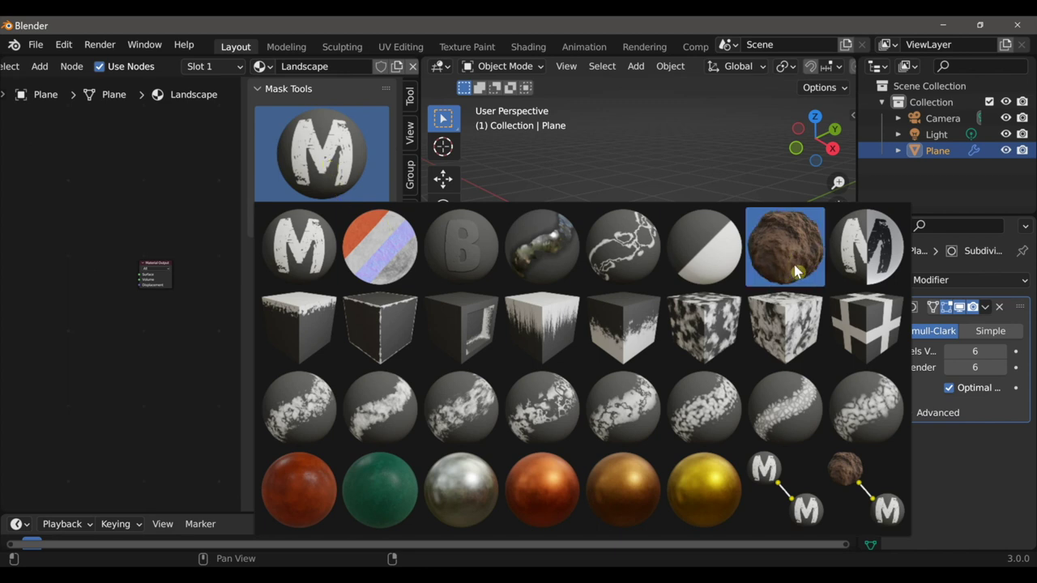
{"action": "left_click", "coordinate": [844, 482]}
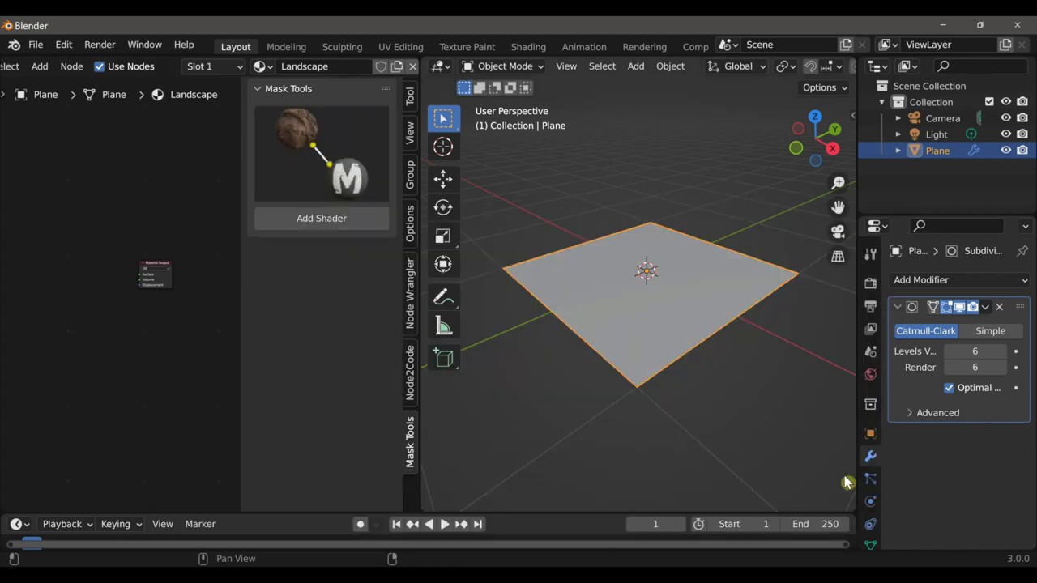
{"action": "left_click", "coordinate": [309, 228]}
{"action": "key", "text": "n"}
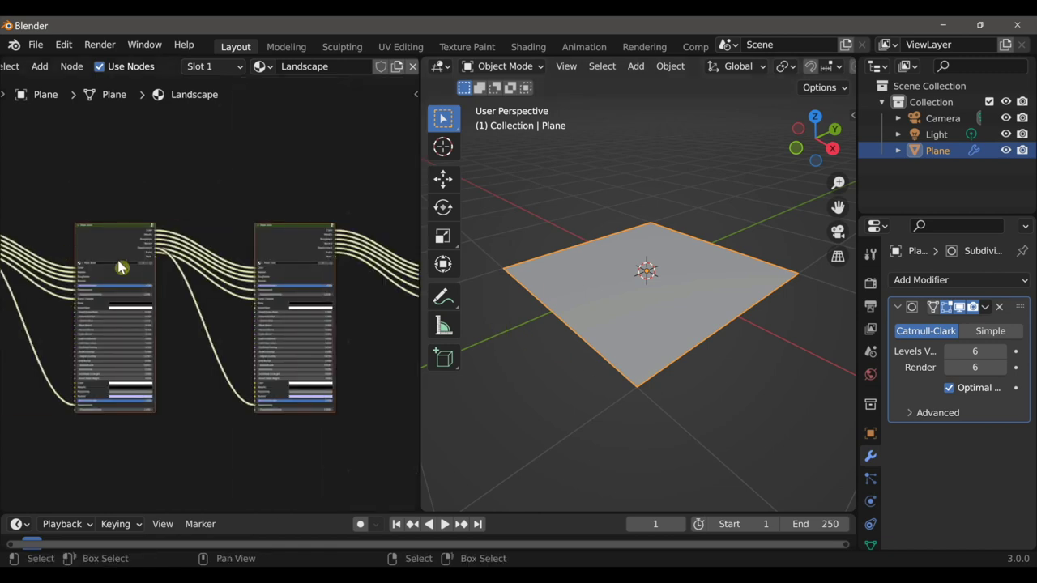
- Move the added node chain to the left of the Material Output node
{"action": "scroll", "coordinate": [68, 256], "scroll_direction": "down", "scroll_amount": 6}
{"action": "key", "text": "g"}
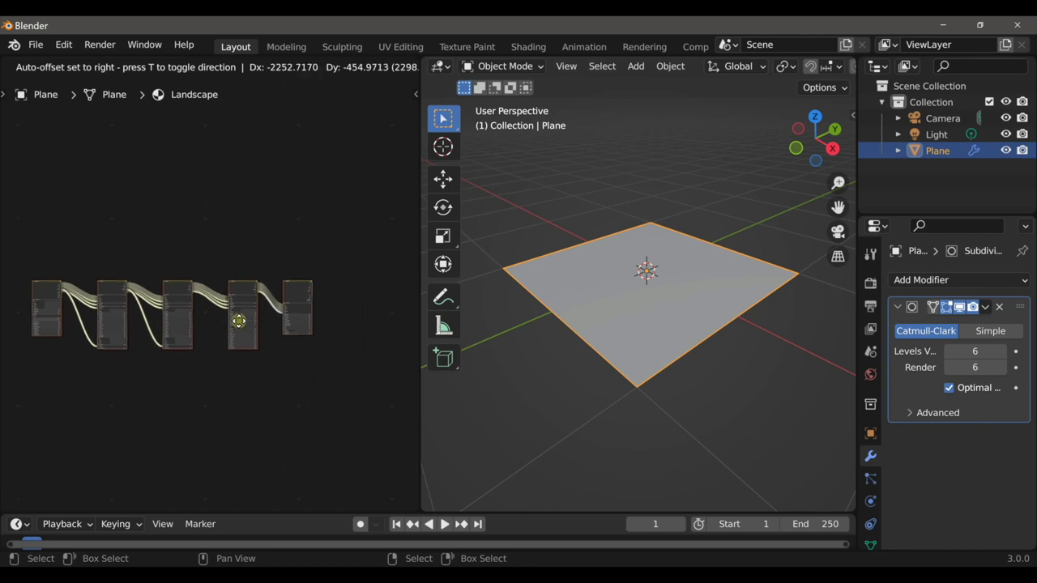
{"action": "left_click_drag", "start_coordinate": [245, 320], "coordinate": [181, 322]}
{"action": "middle_click_drag", "start_coordinate": [180, 322], "coordinate": [302, 321]}
{"action": "left_click_drag", "start_coordinate": [293, 317], "coordinate": [253, 322]}
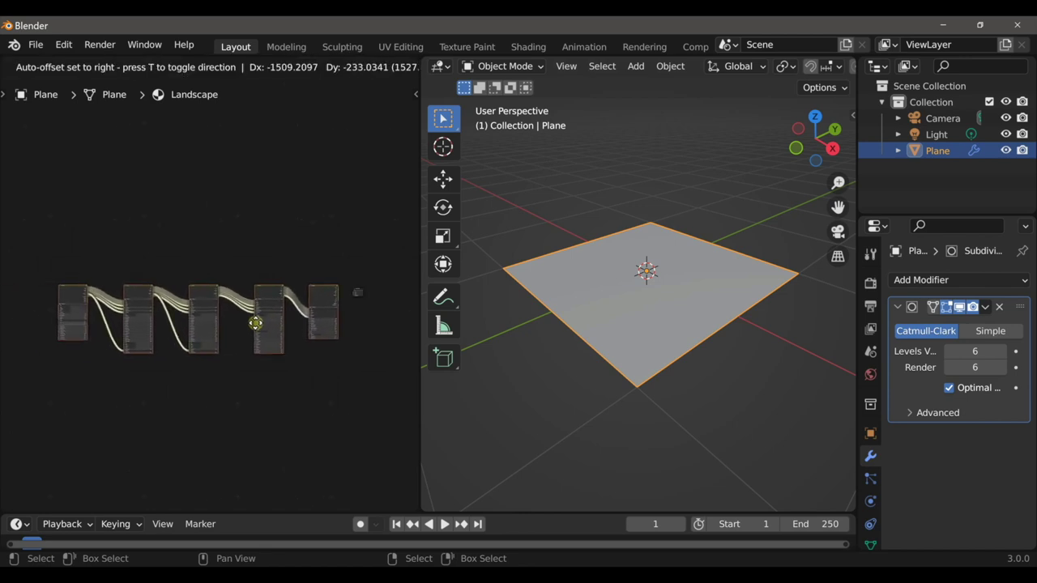
{"action": "left_click", "coordinate": [261, 324]}
{"action": "left_click_drag", "start_coordinate": [32, 267], "coordinate": [343, 379]}
{"action": "scroll", "coordinate": [343, 379], "scroll_direction": "up", "scroll_amount": 4}
{"action": "middle_click_drag", "start_coordinate": [342, 379], "coordinate": [188, 336]}
{"action": "middle_click_drag", "start_coordinate": [232, 361], "coordinate": [215, 212], "text": "ctrl"}
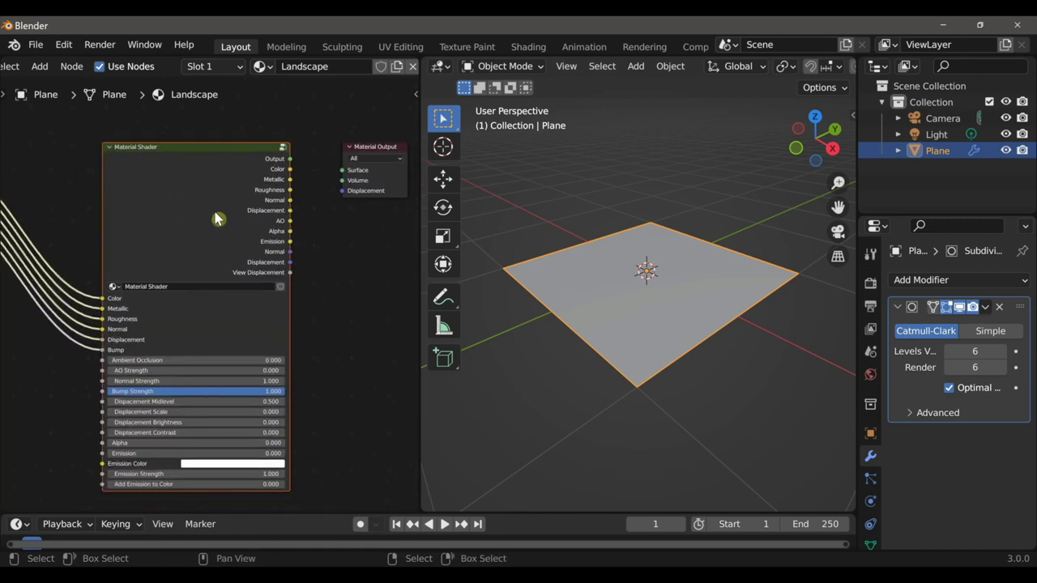
- Switch the viewport to rendered shading and connect the Material Shader's Output to the Material Output's Surface
{"action": "scroll", "coordinate": [783, 70], "scroll_direction": "right", "scroll_amount": 8}
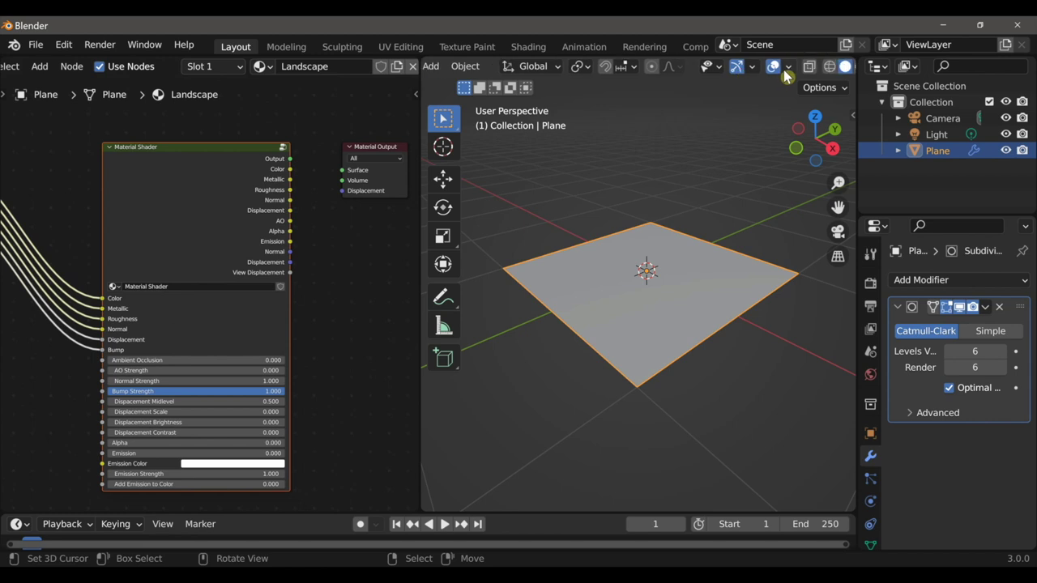
{"action": "left_click", "coordinate": [825, 66]}
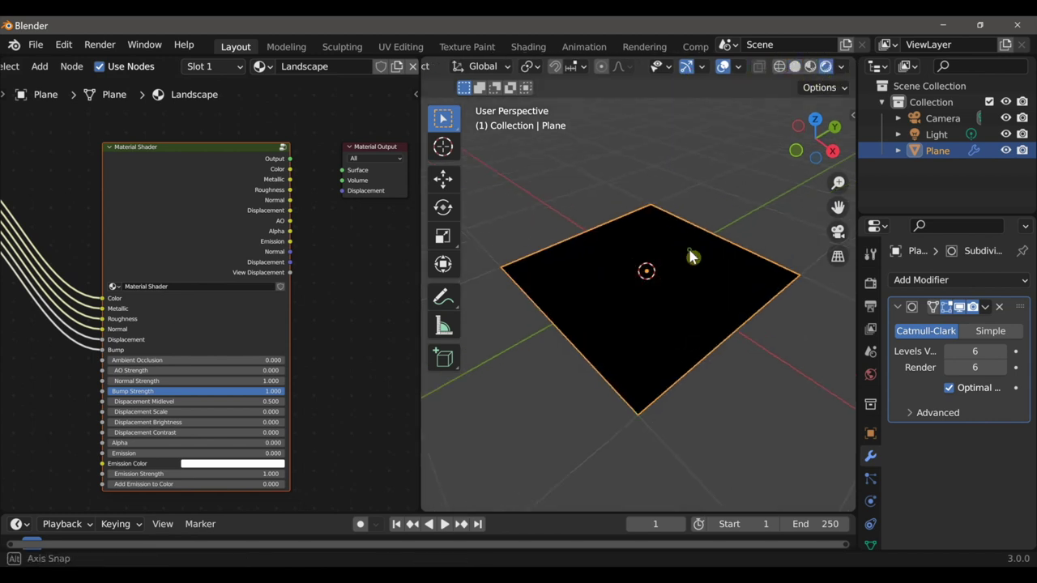
{"action": "left_click", "coordinate": [219, 206], "text": "ctrl+shift"}
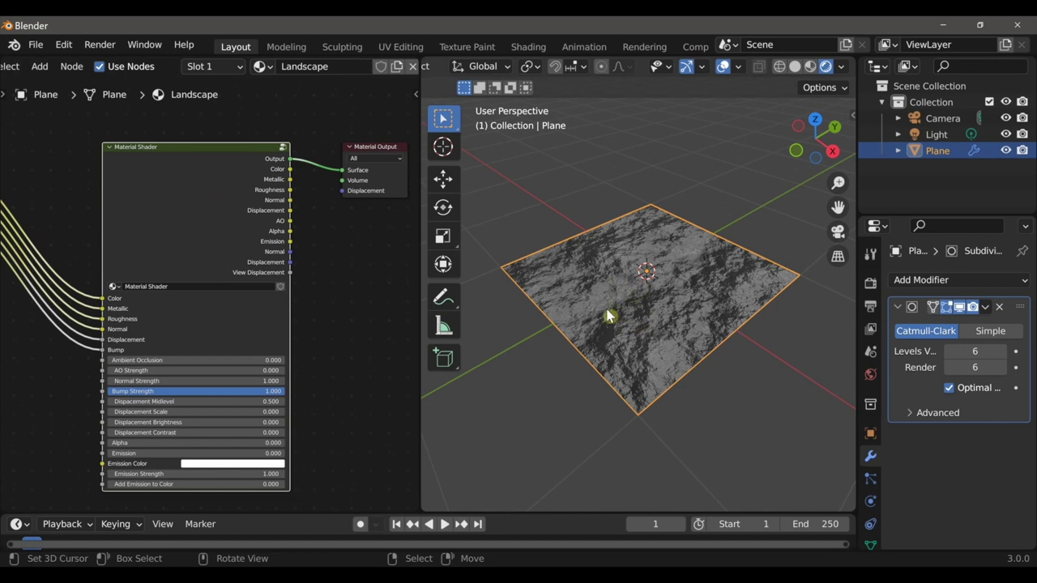
{"action": "scroll", "coordinate": [609, 313], "scroll_direction": "up", "scroll_amount": 1}
{"action": "middle_click_drag", "start_coordinate": [613, 314], "coordinate": [634, 306], "text": "shift"}
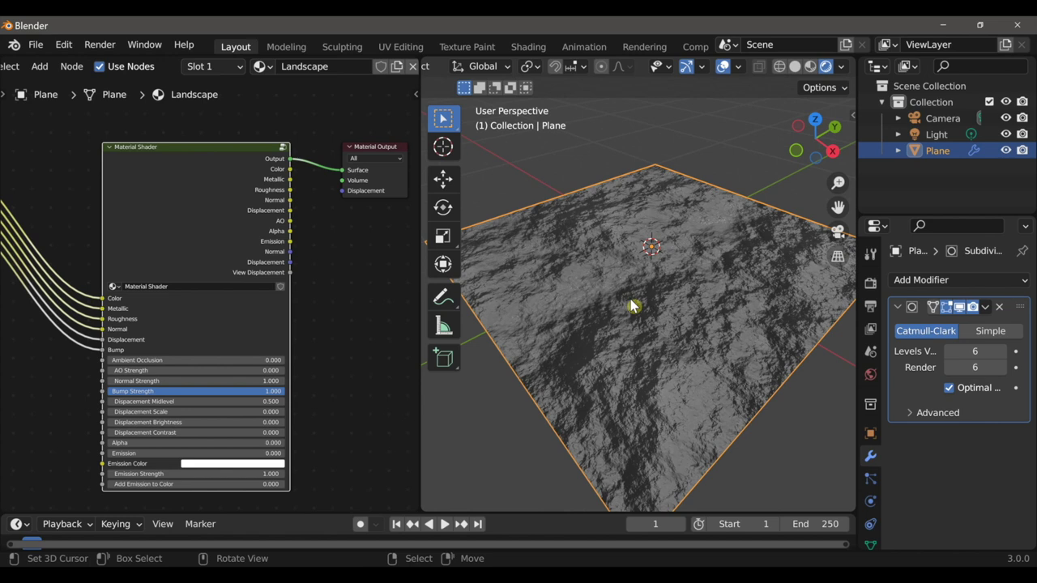
- Set the render engine to Cycles on GPU Compute and enable viewport denoising
{"action": "left_click", "coordinate": [868, 285]}
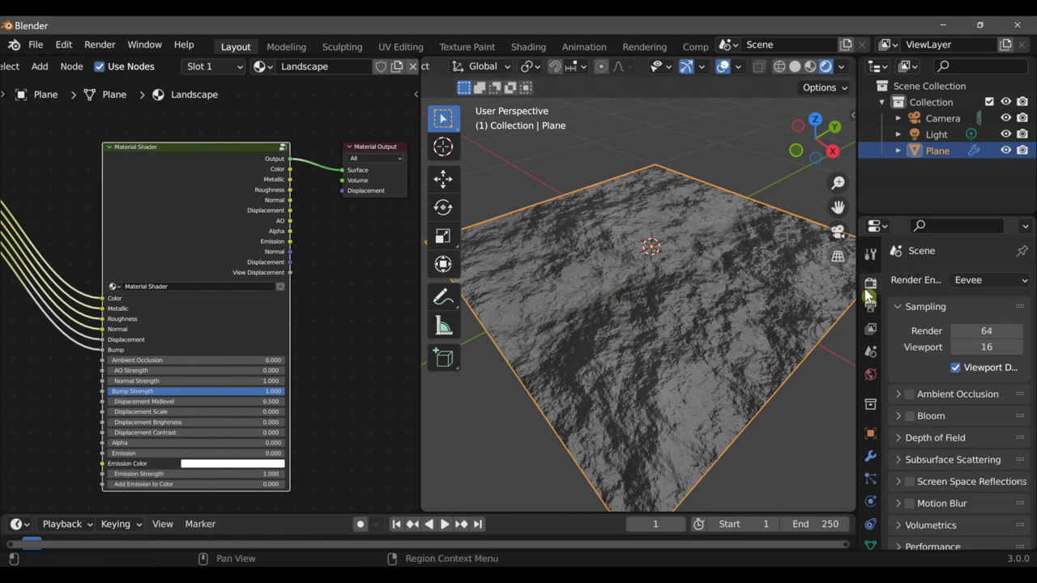
{"action": "left_click", "coordinate": [968, 283]}
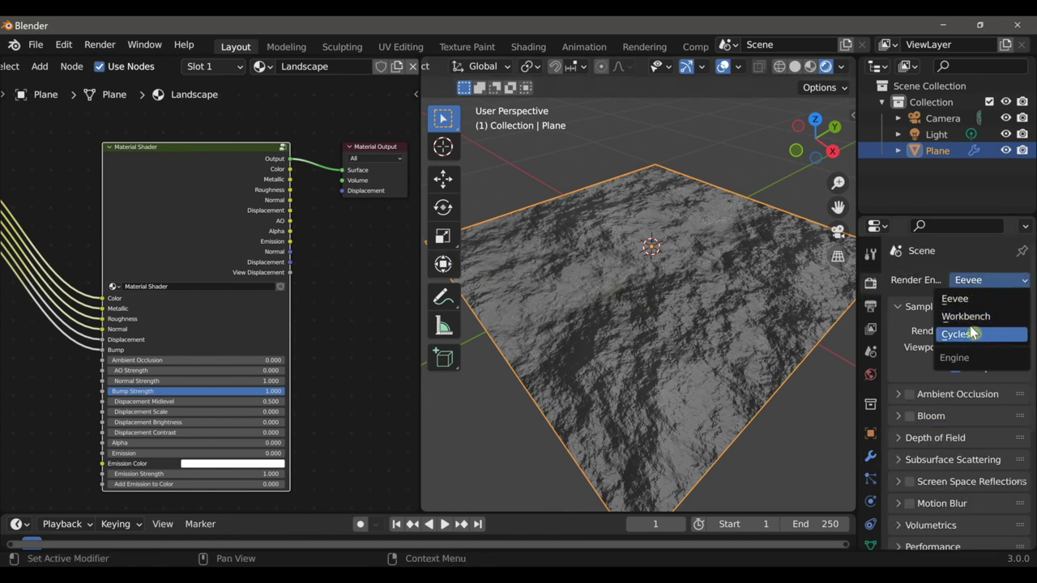
{"action": "left_click", "coordinate": [972, 333]}
{"action": "left_click", "coordinate": [976, 322]}
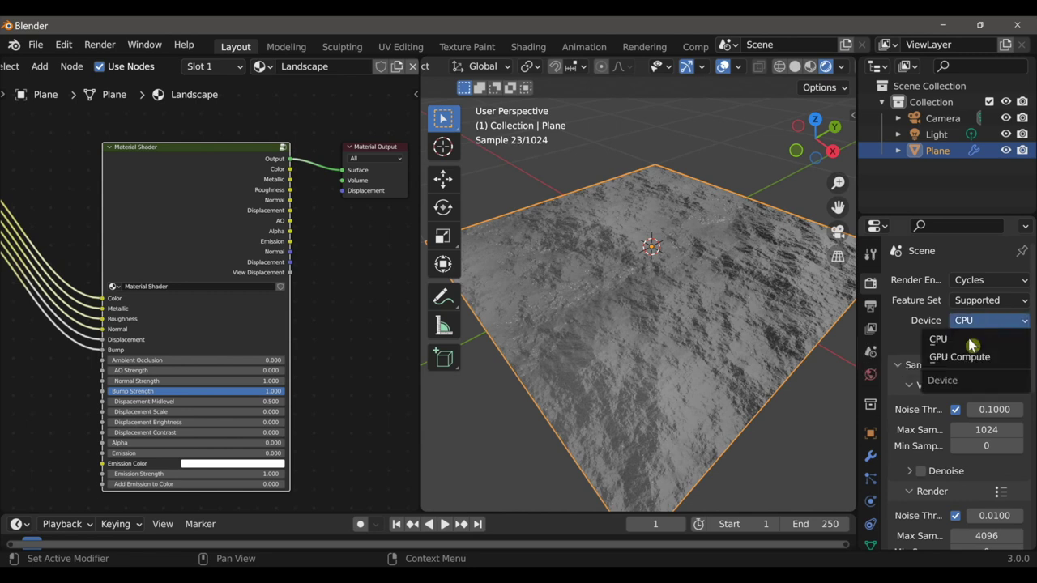
{"action": "left_click", "coordinate": [966, 360]}
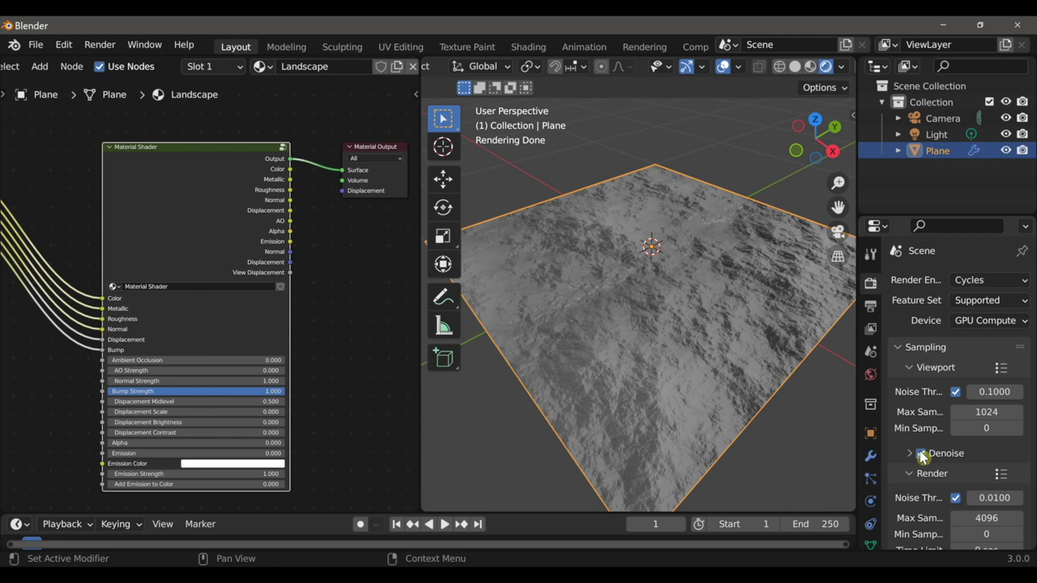
{"action": "scroll", "coordinate": [920, 450], "scroll_direction": "down", "scroll_amount": 1}
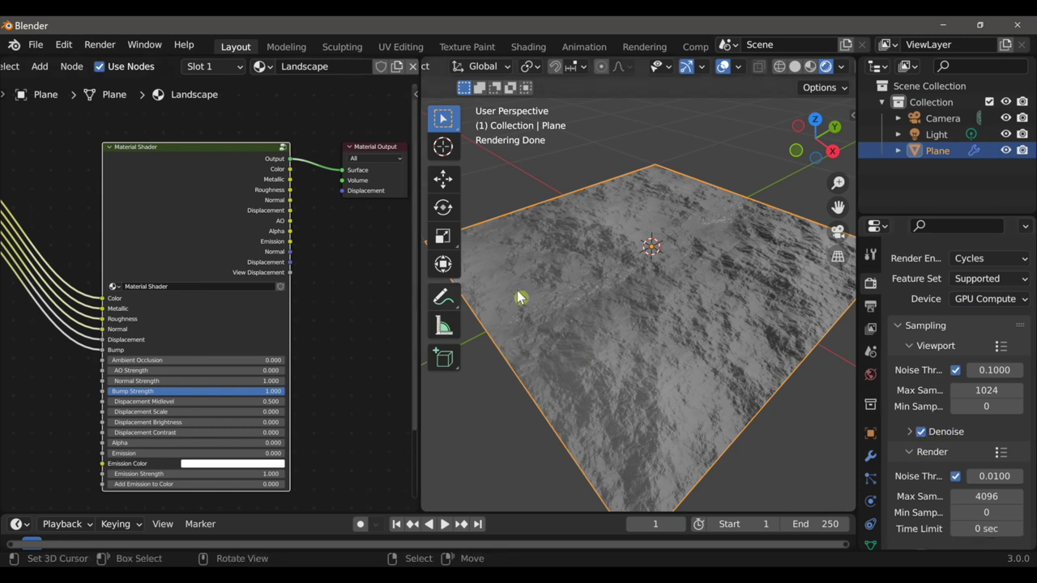
- Connect the Material Shader's Displacement output to the Material Output's Displacement input
{"action": "scroll", "coordinate": [596, 296], "scroll_direction": "down", "scroll_amount": 2}
{"action": "scroll", "coordinate": [600, 302], "scroll_direction": "up", "scroll_amount": 5}
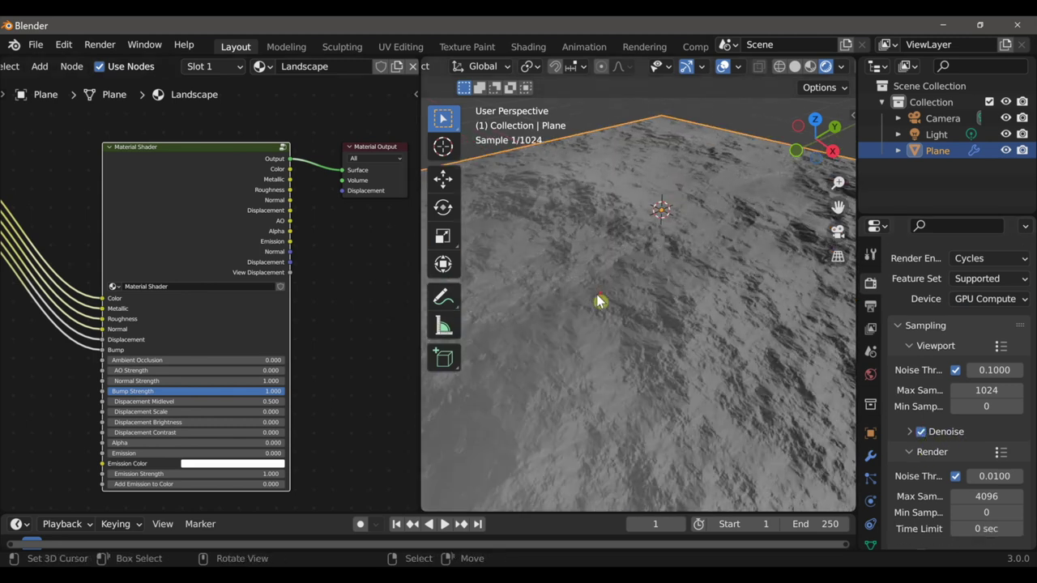
{"action": "scroll", "coordinate": [596, 298], "scroll_direction": "down", "scroll_amount": 3}
{"action": "scroll", "coordinate": [651, 313], "scroll_direction": "up", "scroll_amount": 1}
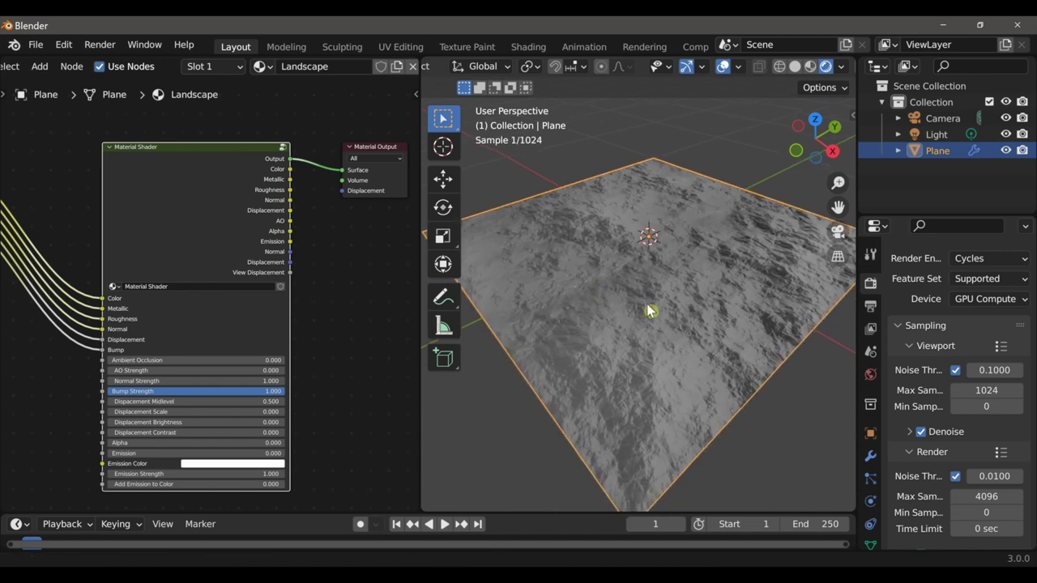
{"action": "left_click_drag", "start_coordinate": [298, 264], "coordinate": [343, 214]}
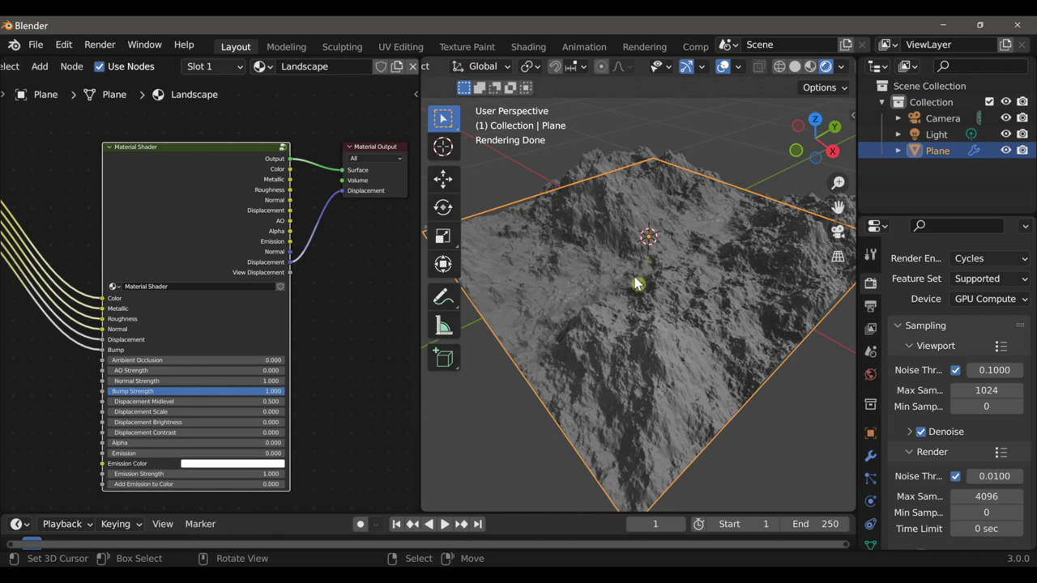
- Examine the displaced terrain and the texture inputs and settings of the Landscape Node
{"action": "middle_click_drag", "start_coordinate": [556, 288], "coordinate": [655, 318]}
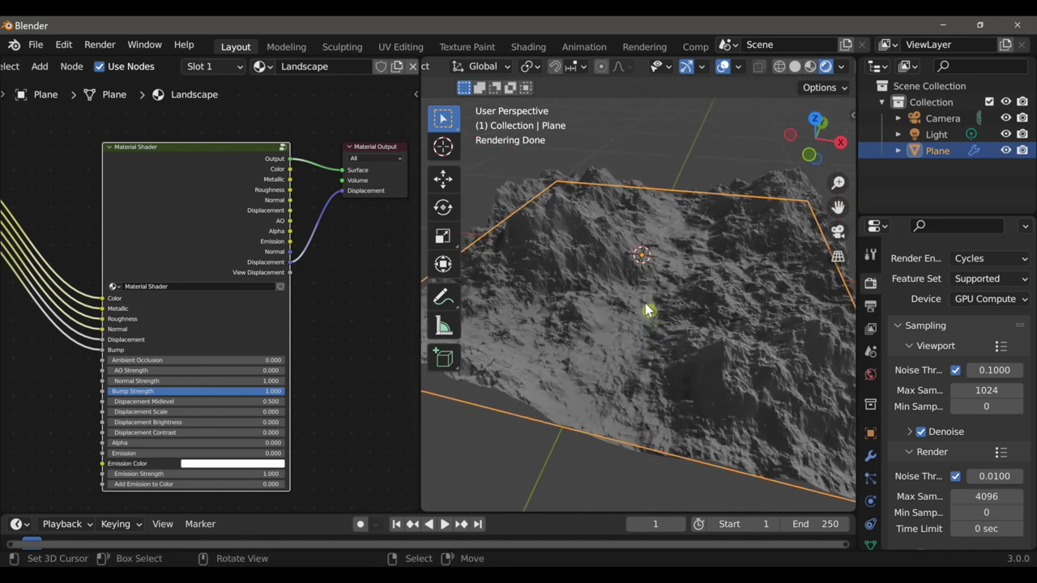
{"action": "scroll", "coordinate": [139, 309], "scroll_direction": "down", "scroll_amount": 4}
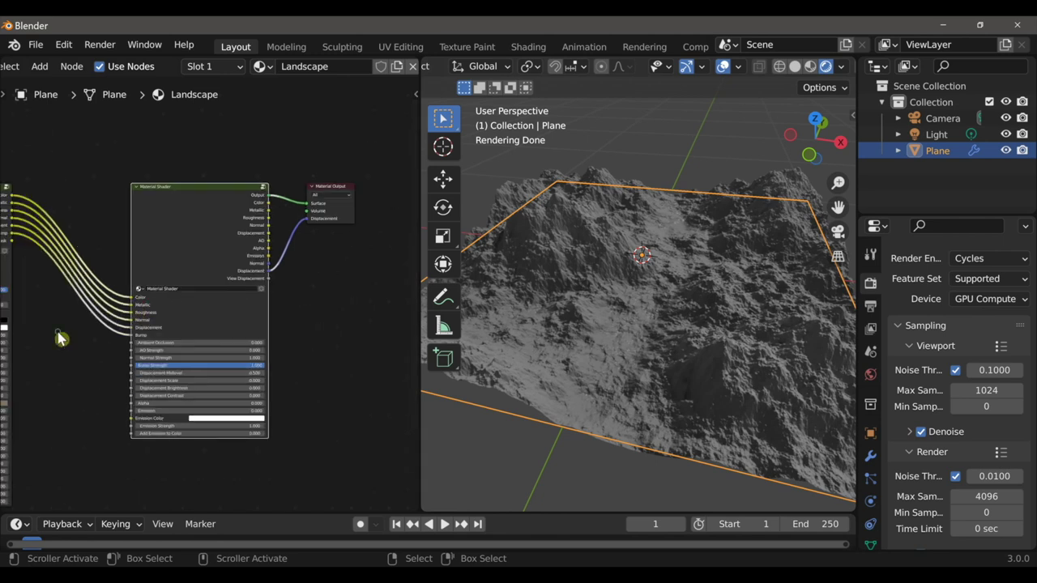
{"action": "middle_click_drag", "start_coordinate": [60, 338], "coordinate": [364, 326]}
{"action": "scroll", "coordinate": [259, 325], "scroll_direction": "down", "scroll_amount": 2}
{"action": "mouse_move", "coordinate": [69, 323]}
{"action": "middle_mouse_down"}
{"action": "mouse_move", "coordinate": [376, 321]}
{"action": "mouse_move", "coordinate": [280, 313]}
{"action": "middle_mouse_up"}
{"action": "middle_click_drag", "start_coordinate": [194, 350], "coordinate": [362, 358]}
{"action": "scroll", "coordinate": [255, 359], "scroll_direction": "up", "scroll_amount": 6}
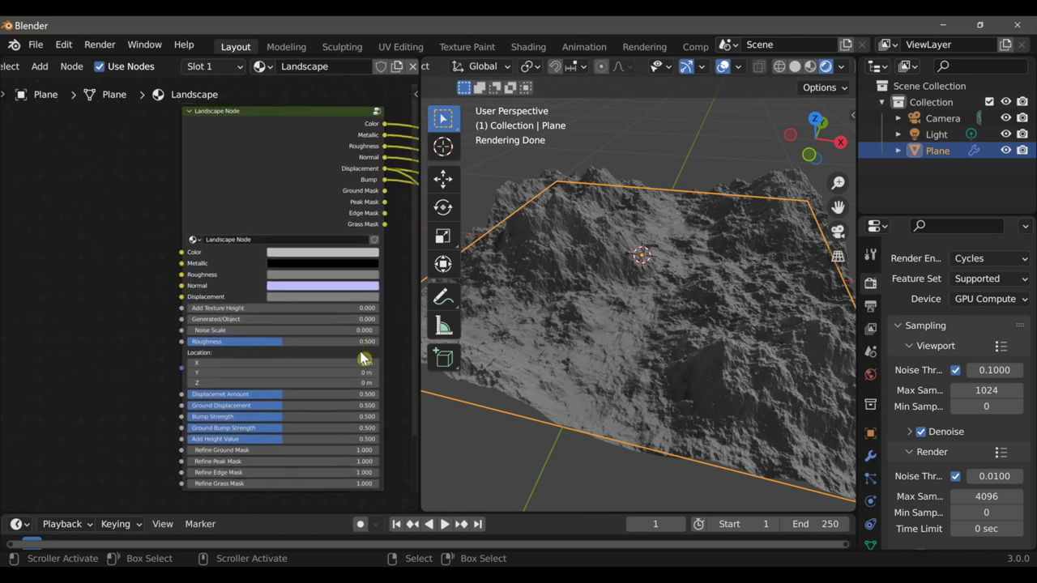
{"action": "left_click", "coordinate": [204, 258]}
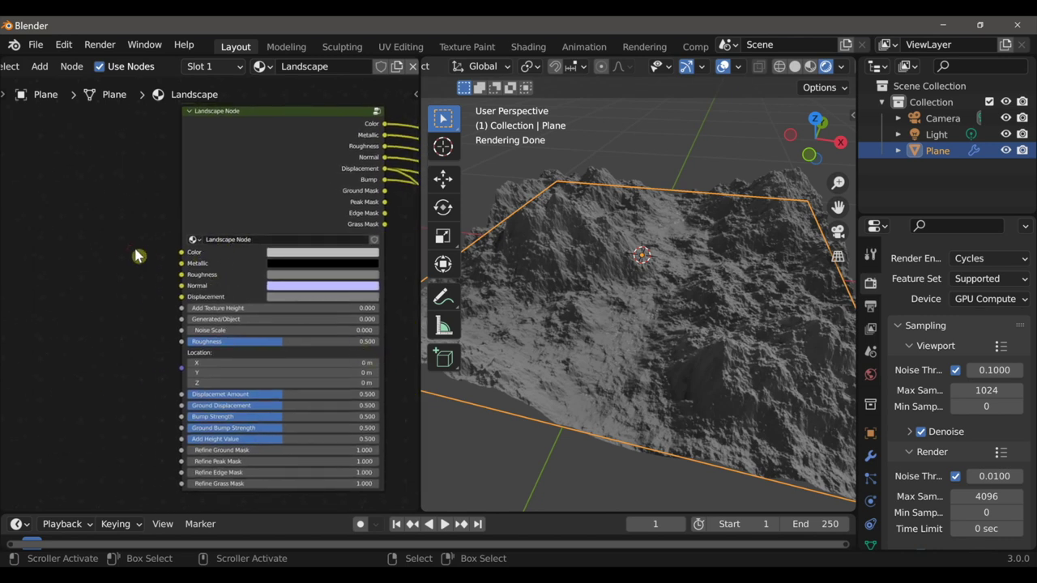
{"action": "left_click", "coordinate": [225, 300]}
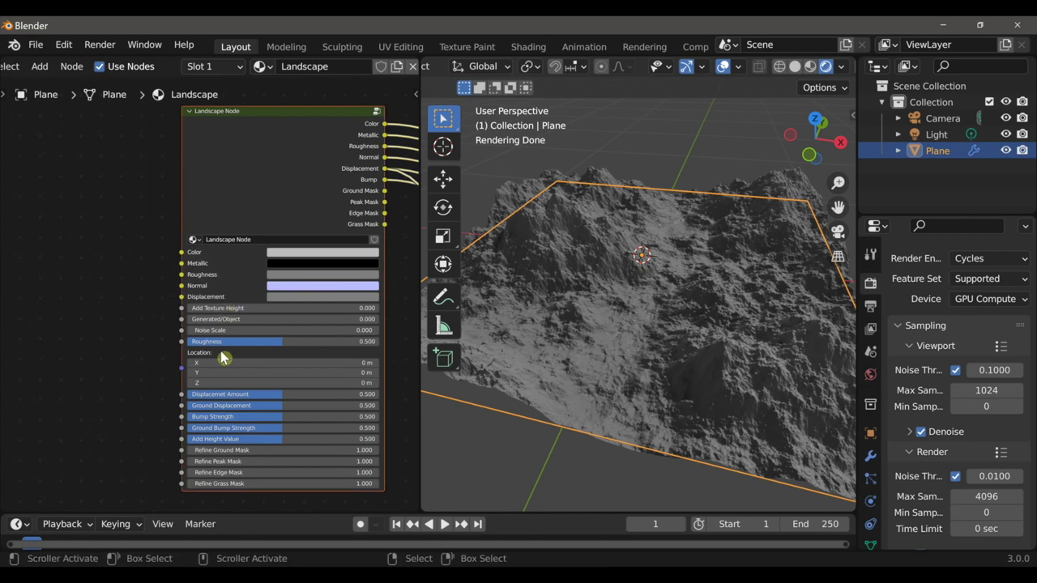
- Enlarge the timeline area and turn it into a File Browser showing the Landscape Textures folder
{"action": "left_click_drag", "start_coordinate": [244, 515], "coordinate": [247, 425]}
{"action": "left_click", "coordinate": [17, 433]}
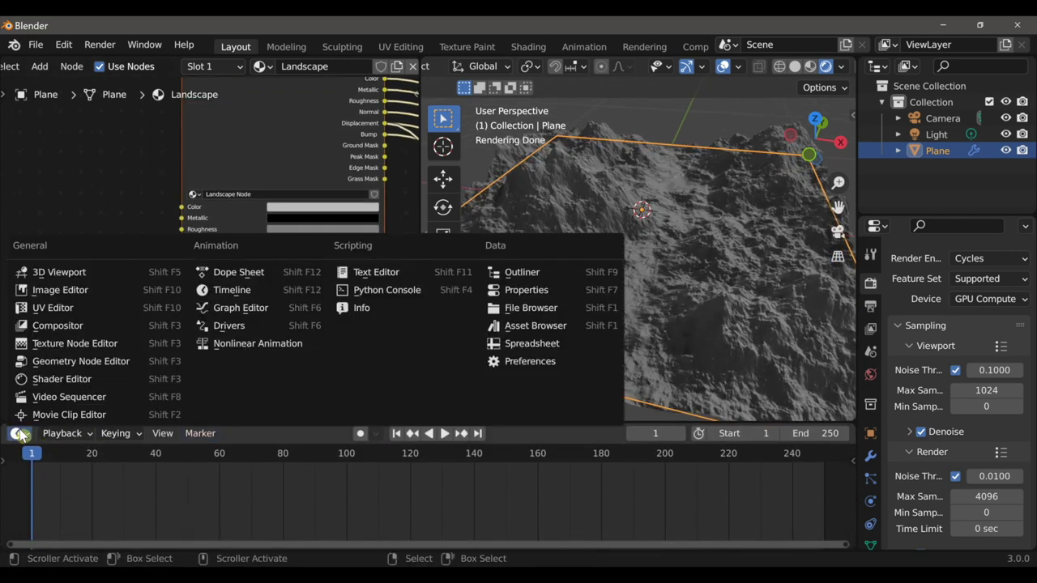
{"action": "left_click", "coordinate": [518, 308]}
{"action": "left_click", "coordinate": [291, 540]}
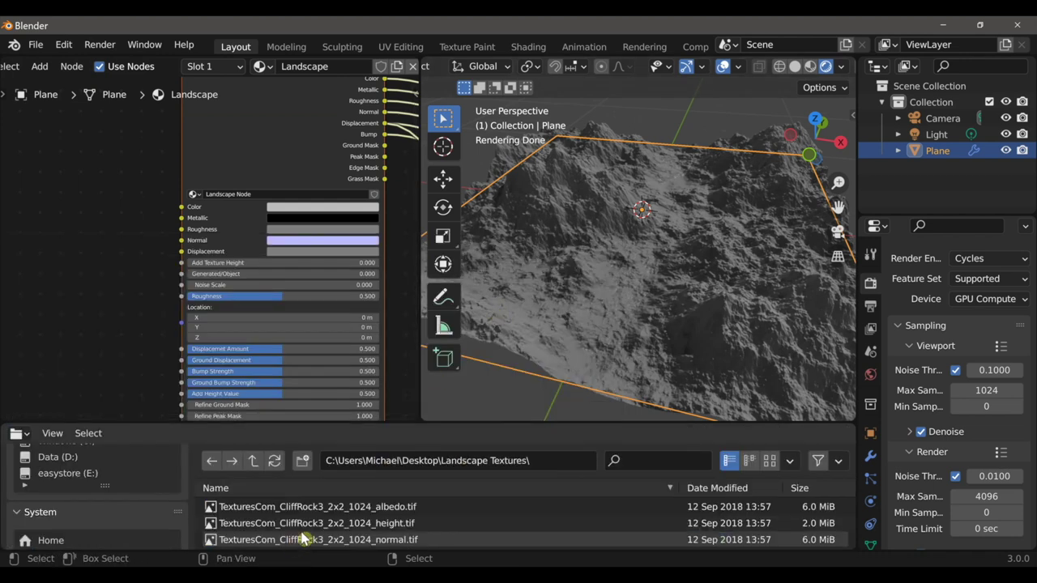
- Display the landscape texture files as thumbnails in a smaller size
{"action": "left_click", "coordinate": [770, 460]}
{"action": "left_click", "coordinate": [790, 462]}
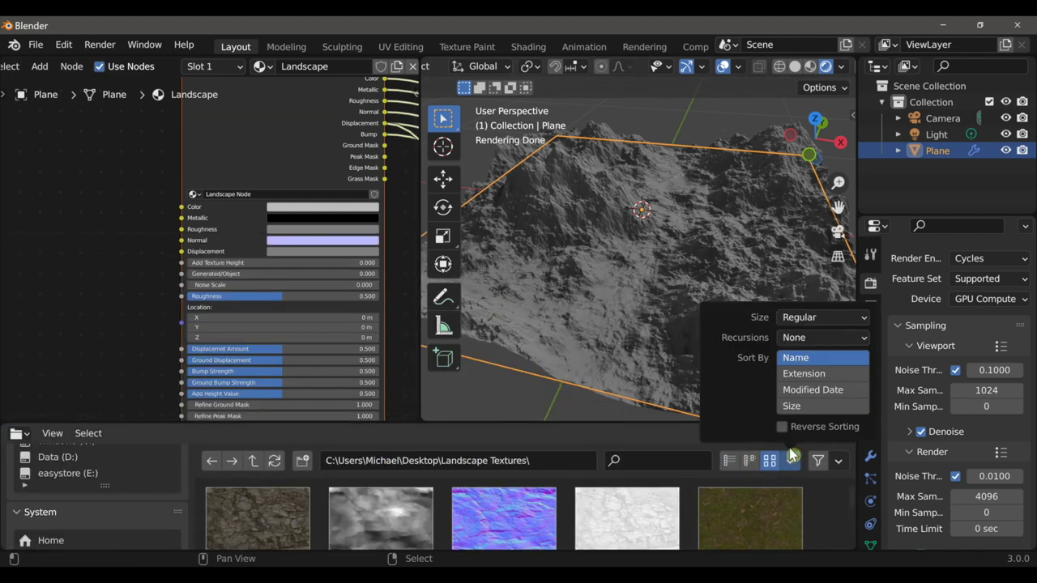
{"action": "left_click", "coordinate": [802, 318]}
{"action": "left_click", "coordinate": [805, 338]}
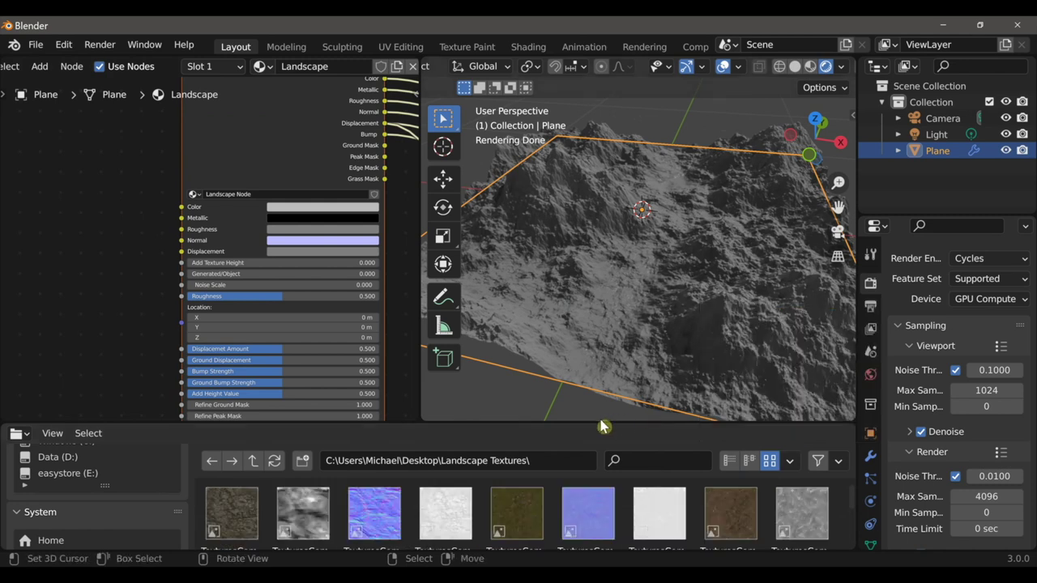
- Flip the File Browser's header to the opposite edge and hide its folder shortcut region
{"action": "right_click", "coordinate": [570, 440]}
{"action": "left_click", "coordinate": [493, 465]}
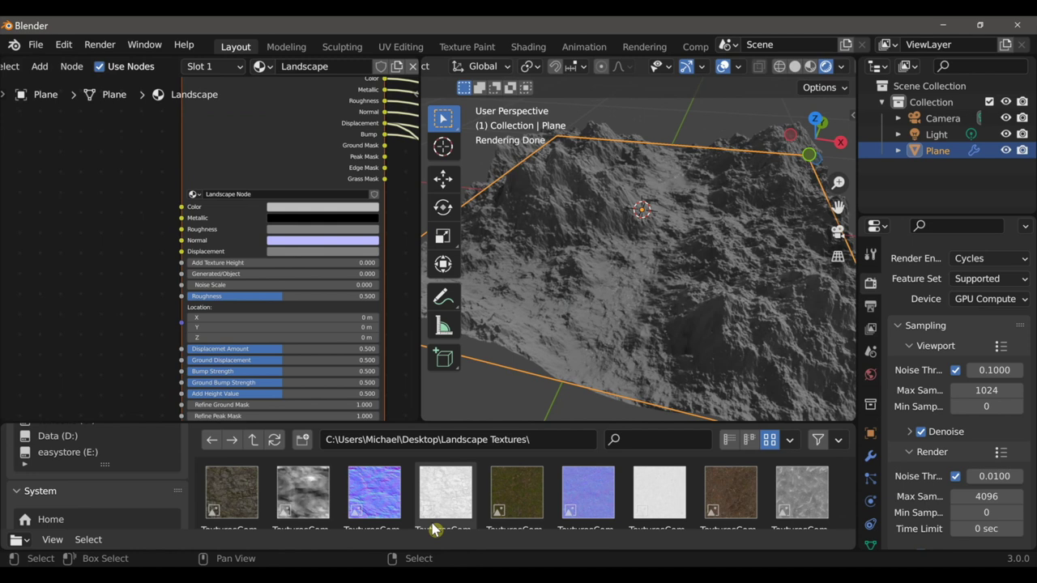
{"action": "key", "text": "t"}
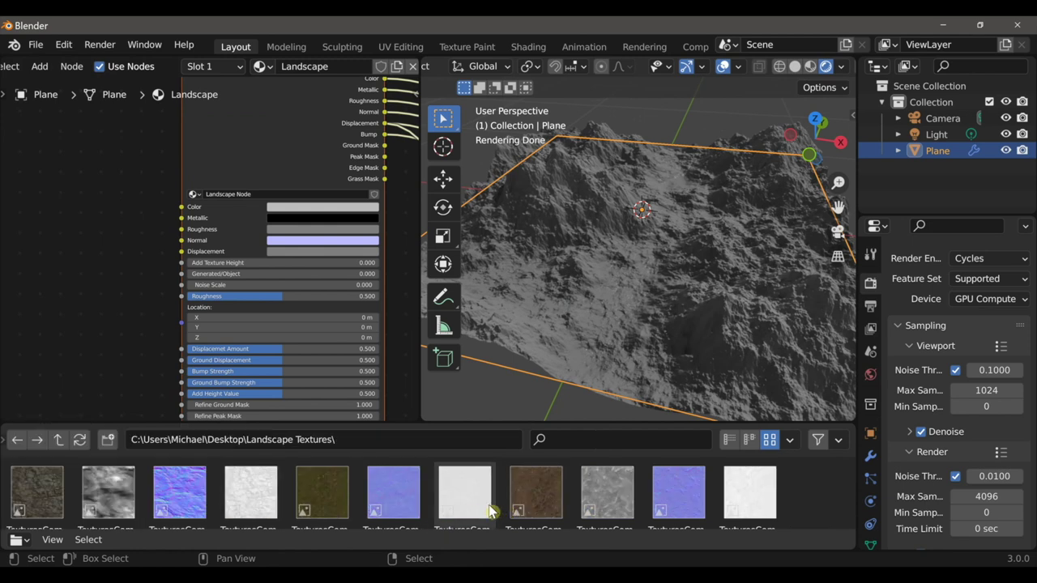
- Add TexturesCom_CliffRock3_2x2_1024_albedo.tif as an image texture, connect it to the Landscape Node's Color, and collapse it
{"action": "left_click_drag", "start_coordinate": [37, 490], "coordinate": [59, 203]}
{"action": "left_click", "coordinate": [128, 204]}
{"action": "left_click_drag", "start_coordinate": [139, 200], "coordinate": [171, 215]}
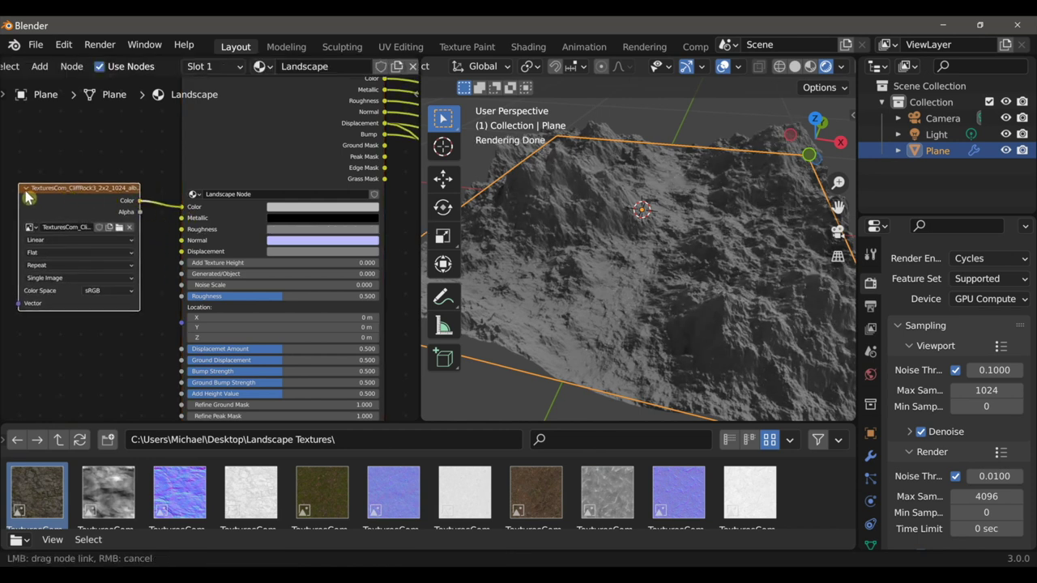
{"action": "left_click", "coordinate": [27, 189]}
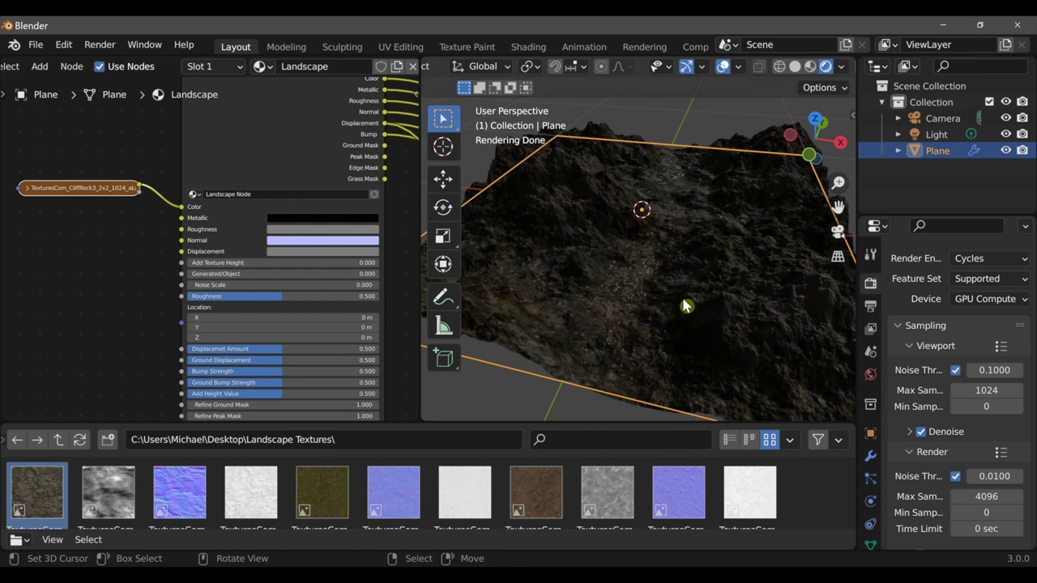
- Add the CliffRock3 roughness texture as Non-Color, connect it to the Landscape Node's Roughness, and collapse it
{"action": "left_click_drag", "start_coordinate": [251, 492], "coordinate": [44, 316]}
{"action": "left_click", "coordinate": [43, 210]}
{"action": "left_click", "coordinate": [108, 310]}
{"action": "left_click", "coordinate": [108, 363]}
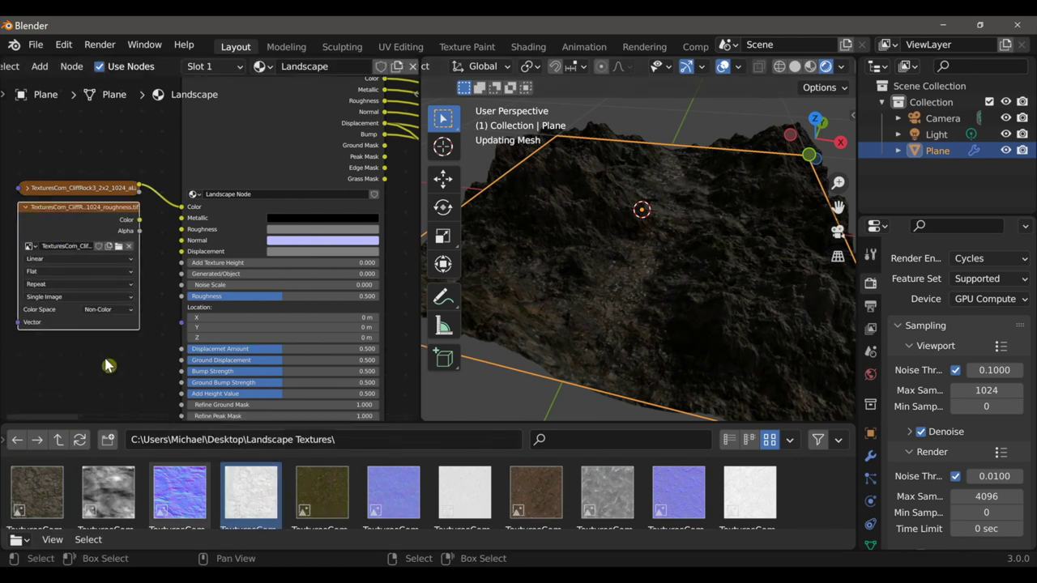
{"action": "left_click_drag", "start_coordinate": [139, 219], "coordinate": [168, 243]}
{"action": "left_click", "coordinate": [27, 208]}
- Add the CliffRock3 normal texture as Non-Color, connect it to the Landscape Node's Normal, and collapse it
{"action": "left_click_drag", "start_coordinate": [180, 491], "coordinate": [64, 308]}
{"action": "left_click", "coordinate": [57, 246]}
{"action": "left_click", "coordinate": [108, 327]}
{"action": "left_click", "coordinate": [109, 366]}
{"action": "left_click_drag", "start_coordinate": [141, 240], "coordinate": [182, 240]}
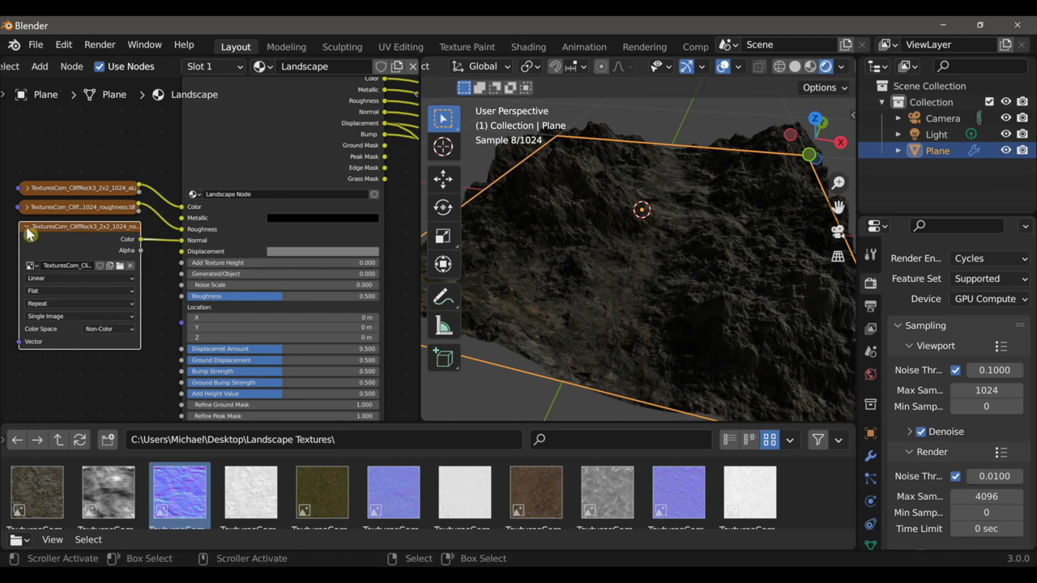
{"action": "left_click", "coordinate": [27, 226]}
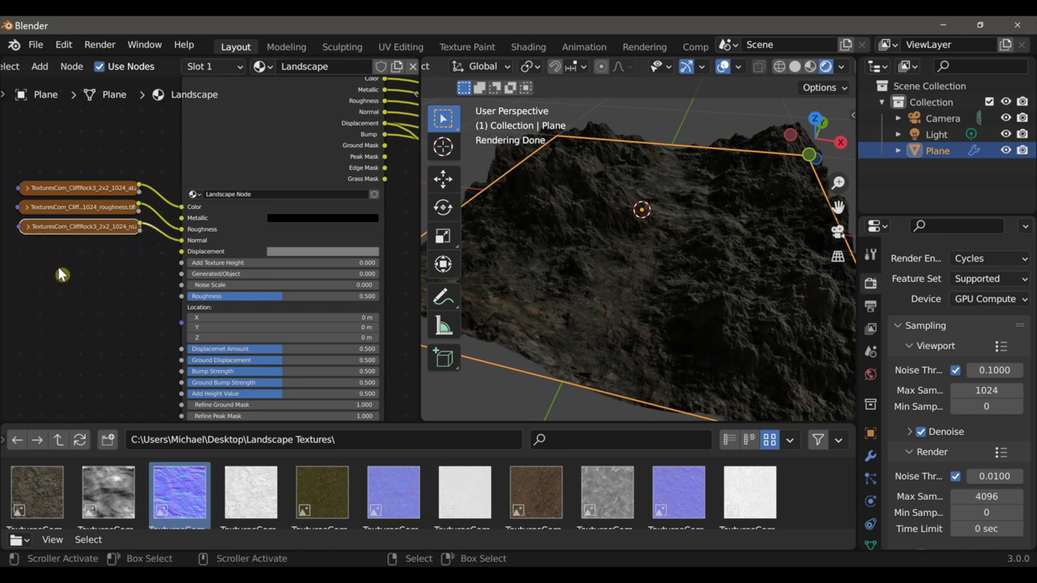
- Switch the shader editor to World and add an Environment Texture with mapping nodes to the Background node
{"action": "scroll", "coordinate": [310, 224], "scroll_direction": "down", "scroll_amount": 5}
{"action": "middle_click_drag", "start_coordinate": [384, 250], "coordinate": [14, 235]}
{"action": "middle_click_drag", "start_coordinate": [251, 240], "coordinate": [29, 253]}
{"action": "scroll", "coordinate": [25, 75], "scroll_direction": "up", "scroll_amount": 3}
{"action": "left_click", "coordinate": [60, 65]}
{"action": "left_click", "coordinate": [104, 101]}
{"action": "scroll", "coordinate": [235, 182], "scroll_direction": "up", "scroll_amount": 4}
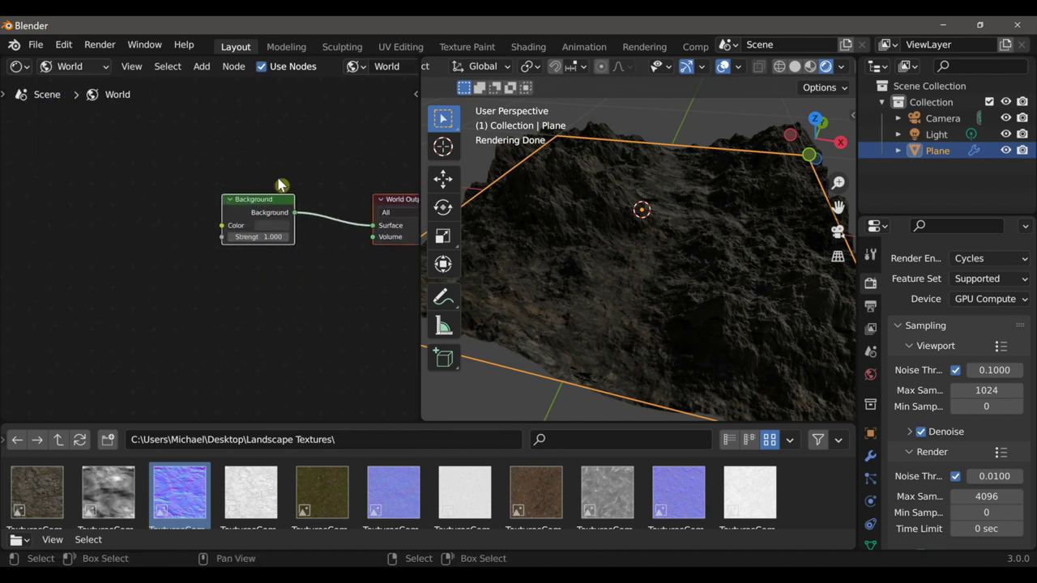
{"action": "key", "text": "ctrl+t"}
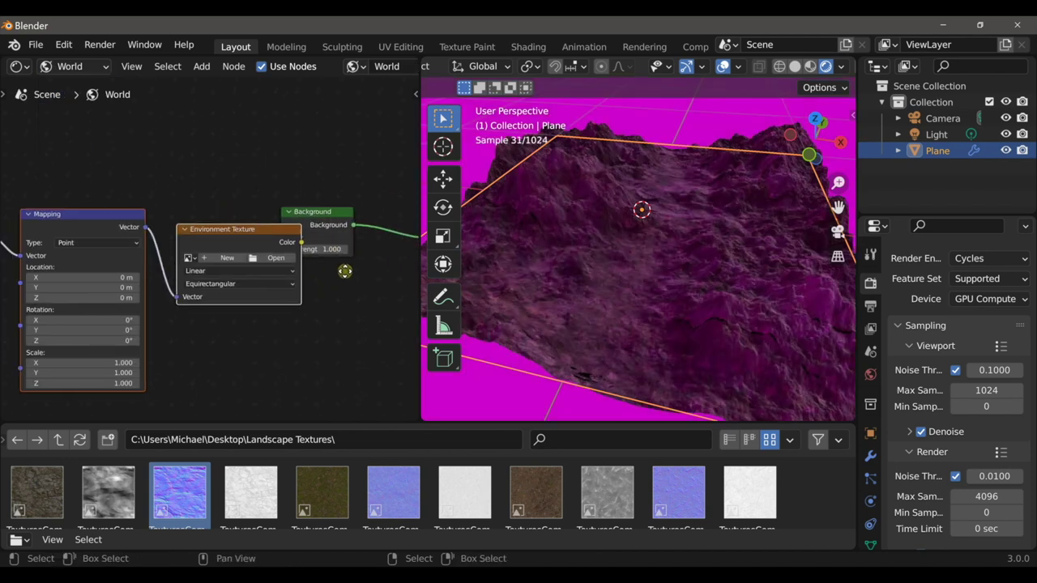
- Load the first sphere_S.exr image from the bookmarked HDRI folder into the Environment Texture
{"action": "left_click", "coordinate": [235, 242]}
{"action": "left_click", "coordinate": [237, 246]}
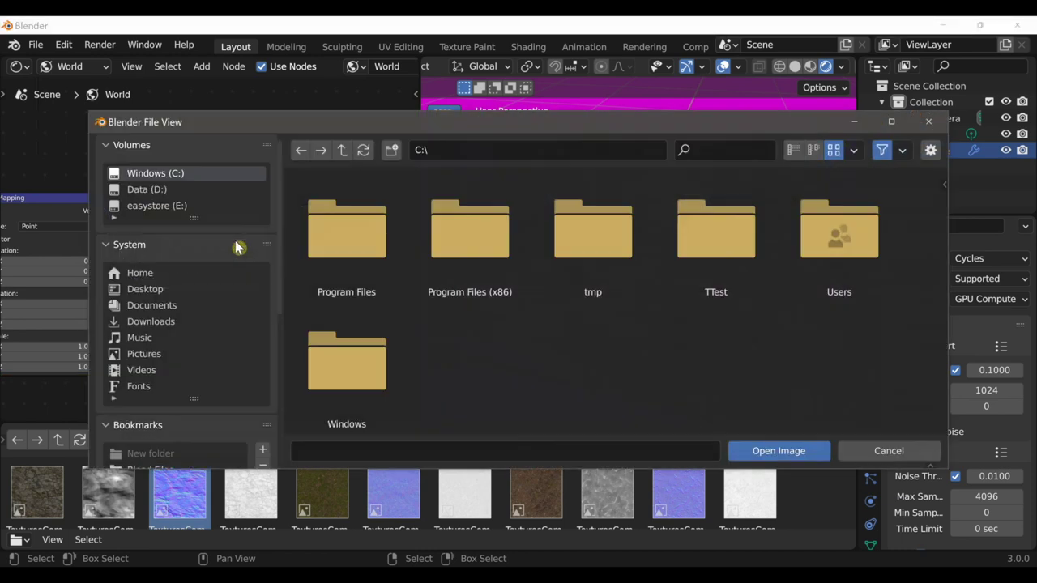
{"action": "scroll", "coordinate": [196, 440], "scroll_direction": "down", "scroll_amount": 2}
{"action": "left_click", "coordinate": [166, 445]}
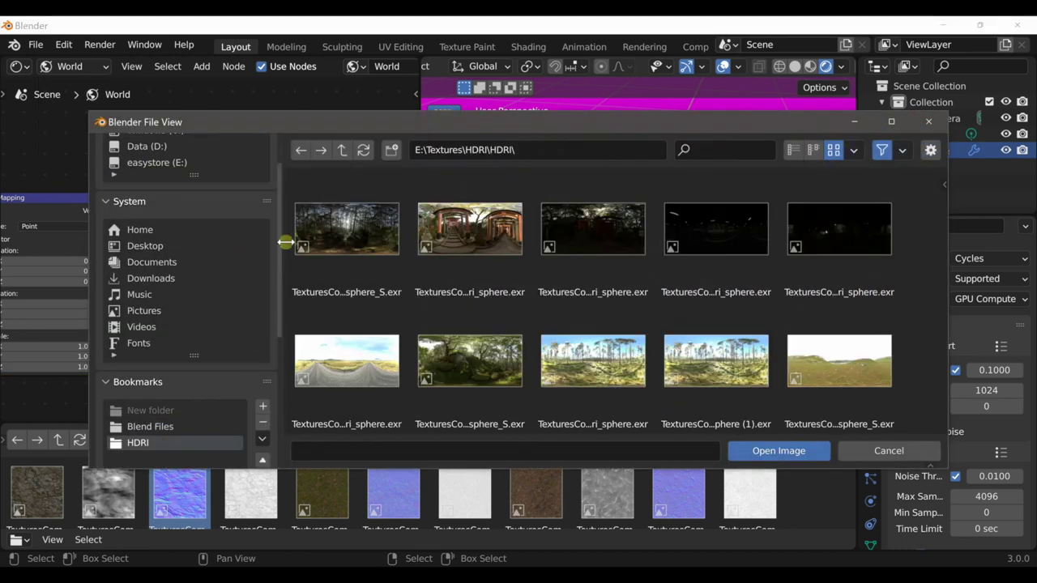
{"action": "left_click", "coordinate": [345, 241]}
{"action": "left_click", "coordinate": [777, 453]}
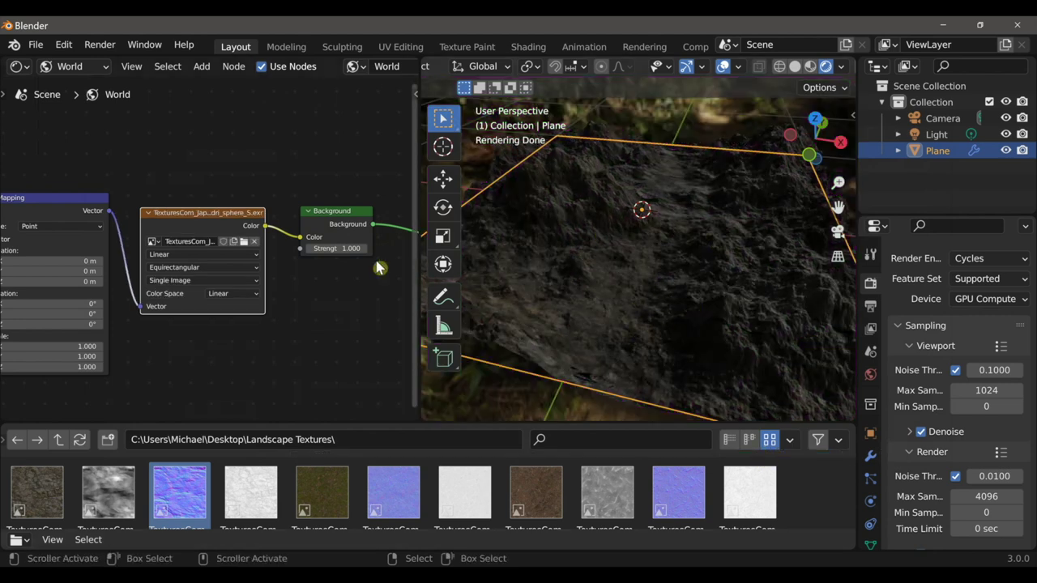
- Set the world Background node's strength to 2.000
{"action": "middle_click_drag", "start_coordinate": [379, 268], "coordinate": [369, 271]}
{"action": "scroll", "coordinate": [341, 251], "scroll_direction": "up", "scroll_amount": 2, "text": "ctrl"}
{"action": "scroll", "coordinate": [341, 251], "scroll_direction": "up", "scroll_amount": 3, "text": "ctrl"}
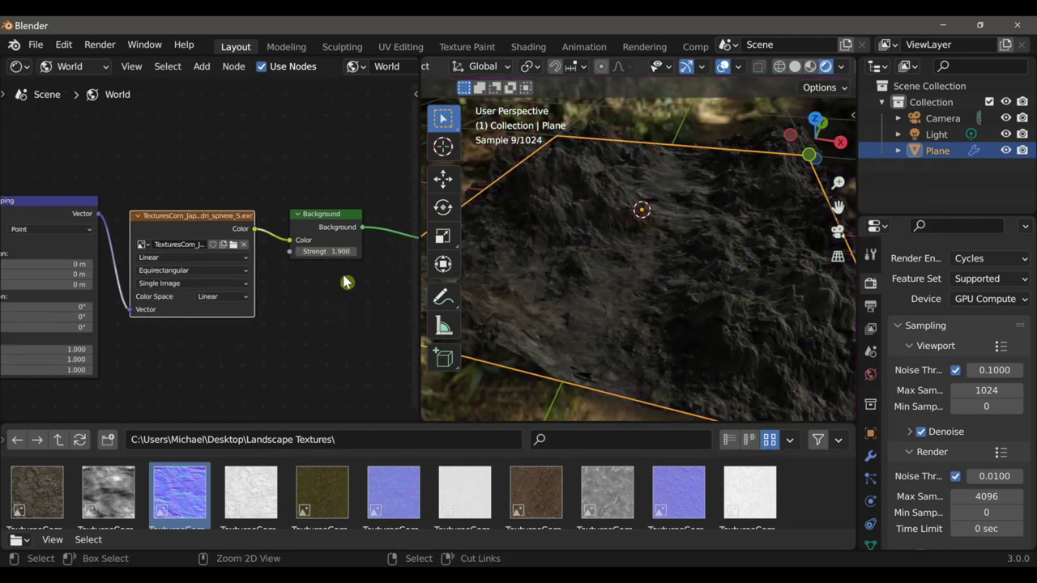
{"action": "scroll", "coordinate": [341, 255], "scroll_direction": "up", "scroll_amount": 3, "text": "ctrl"}
{"action": "scroll", "coordinate": [340, 255], "scroll_direction": "down", "scroll_amount": 1, "text": "ctrl"}
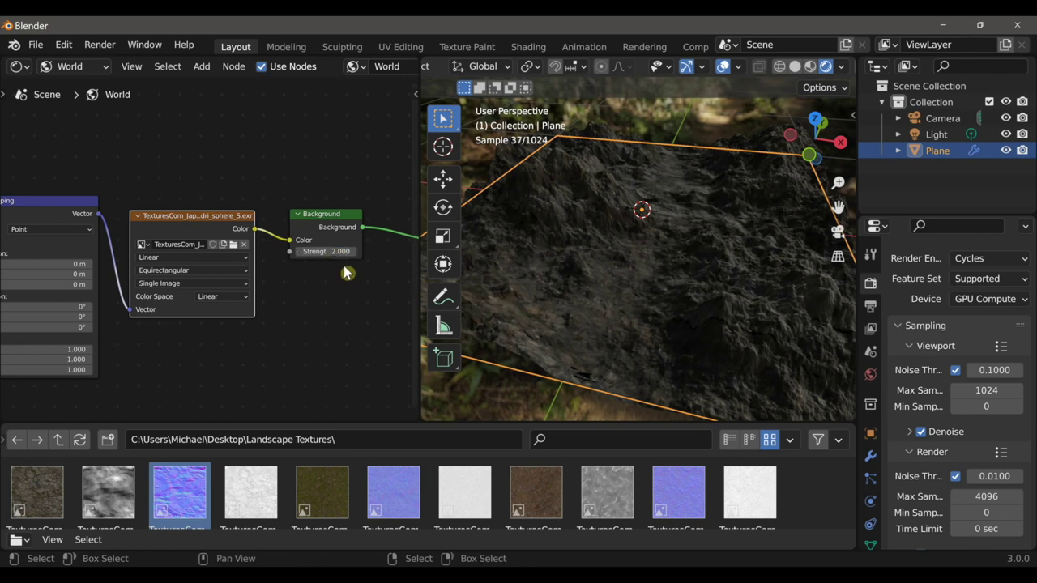
- Switch the shader editor back to the plane's object material and select the Landscape Node
{"action": "left_click", "coordinate": [77, 66]}
{"action": "left_click", "coordinate": [68, 79]}
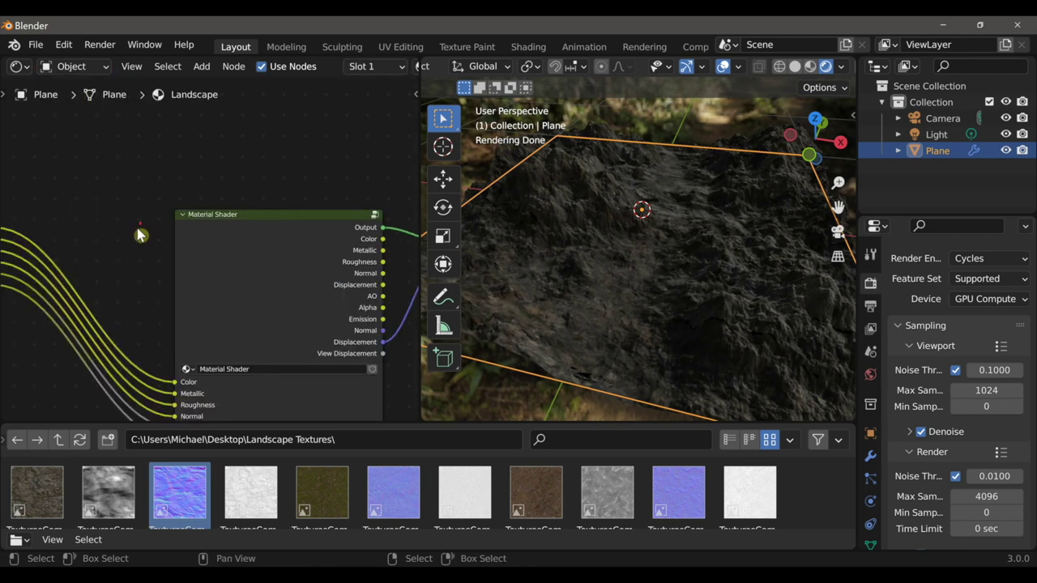
{"action": "scroll", "coordinate": [138, 235], "scroll_direction": "down", "scroll_amount": 4}
{"action": "middle_click_drag", "start_coordinate": [68, 306], "coordinate": [290, 287]}
{"action": "scroll", "coordinate": [189, 307], "scroll_direction": "up", "scroll_amount": 8}
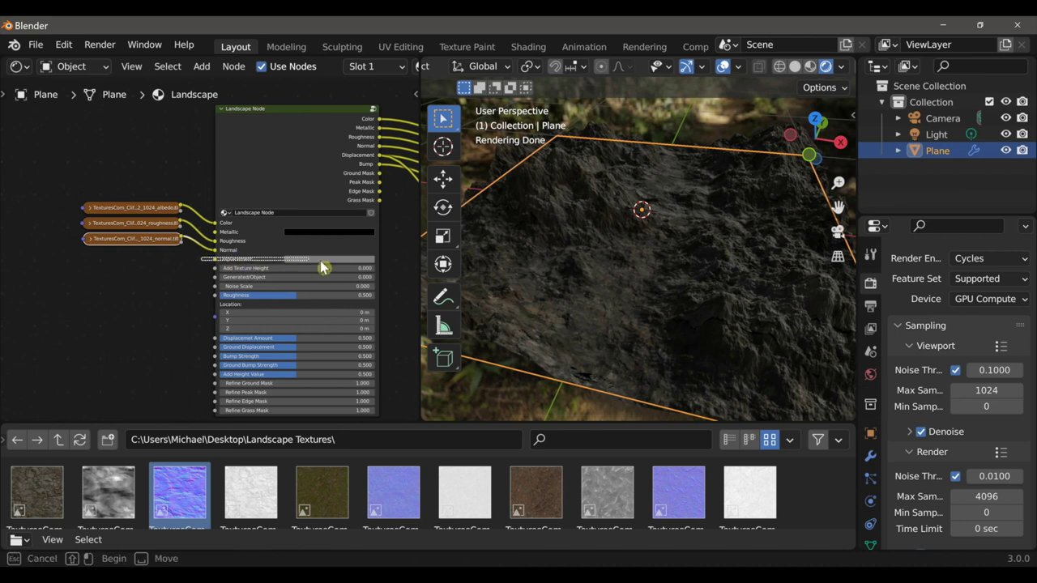
{"action": "left_click", "coordinate": [383, 266]}
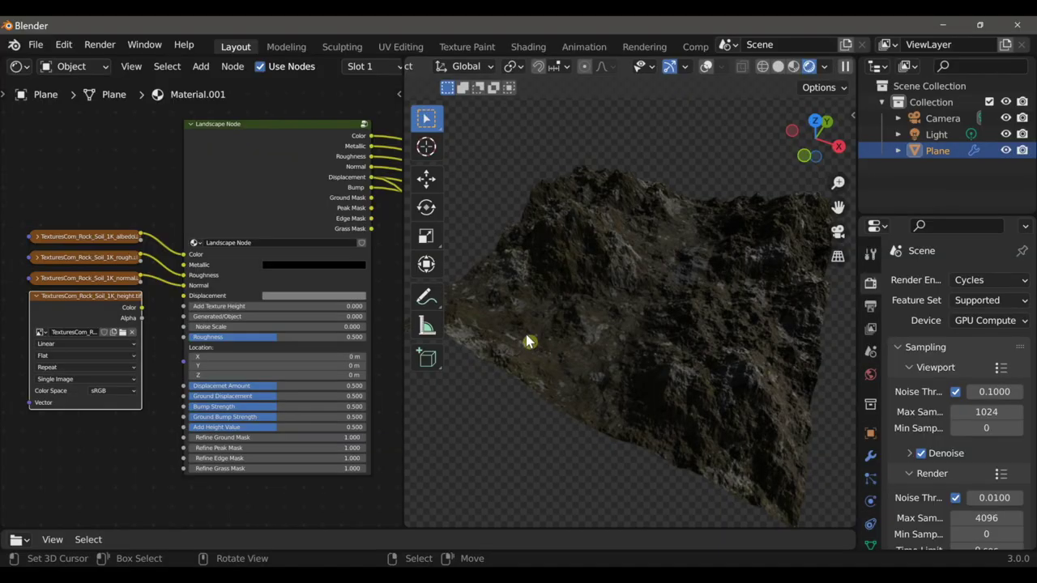
- Connect the Color output of TexturesCom_Rock_Soil_1K_height.tif to the Landscape Node's Displacement input
{"action": "key", "text": "g"}
{"action": "right_click", "coordinate": [128, 317]}
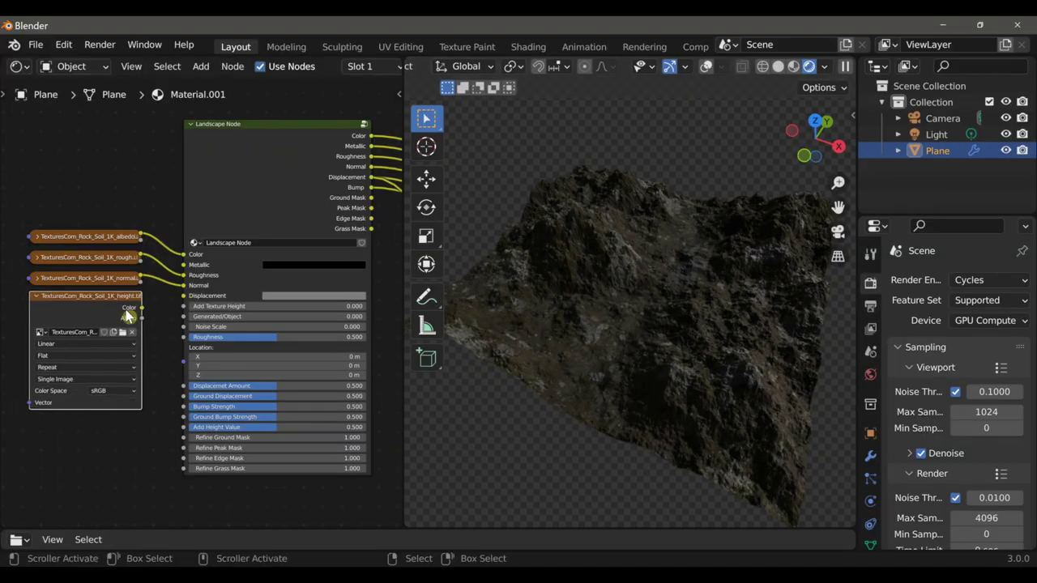
{"action": "left_click_drag", "start_coordinate": [141, 308], "coordinate": [177, 306]}
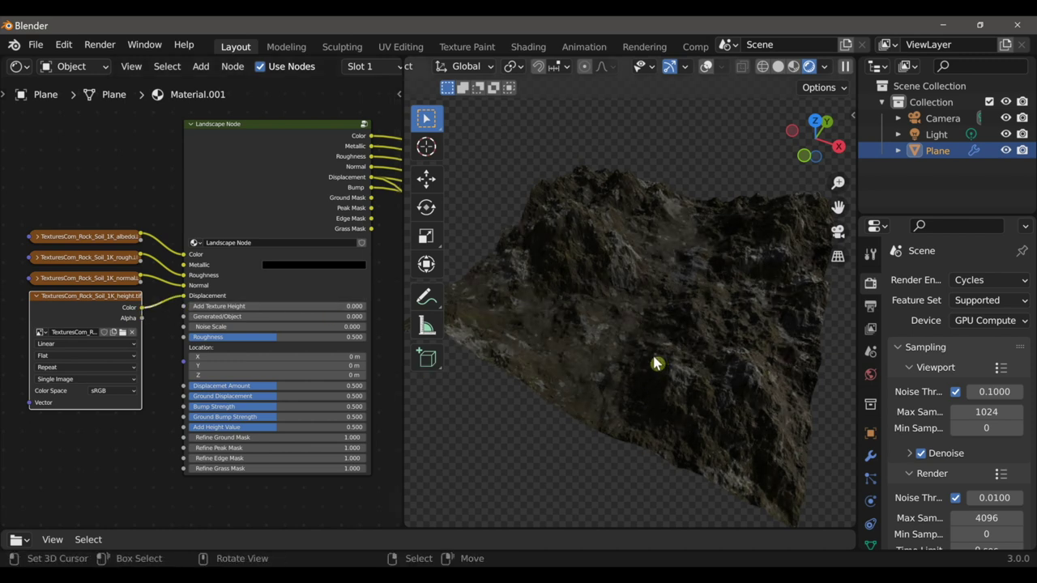
- Set the Landscape Node's Add Texture Height to 1.000 and inspect the effect on the terrain
{"action": "scroll", "coordinate": [250, 306], "scroll_direction": "up", "scroll_amount": 1}
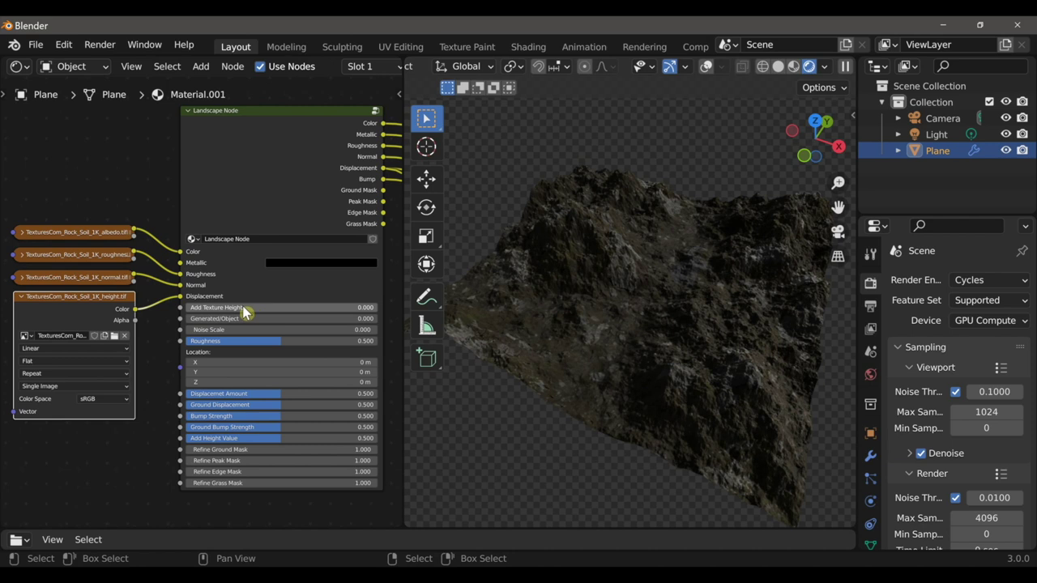
{"action": "left_click_drag", "start_coordinate": [234, 312], "coordinate": [340, 313]}
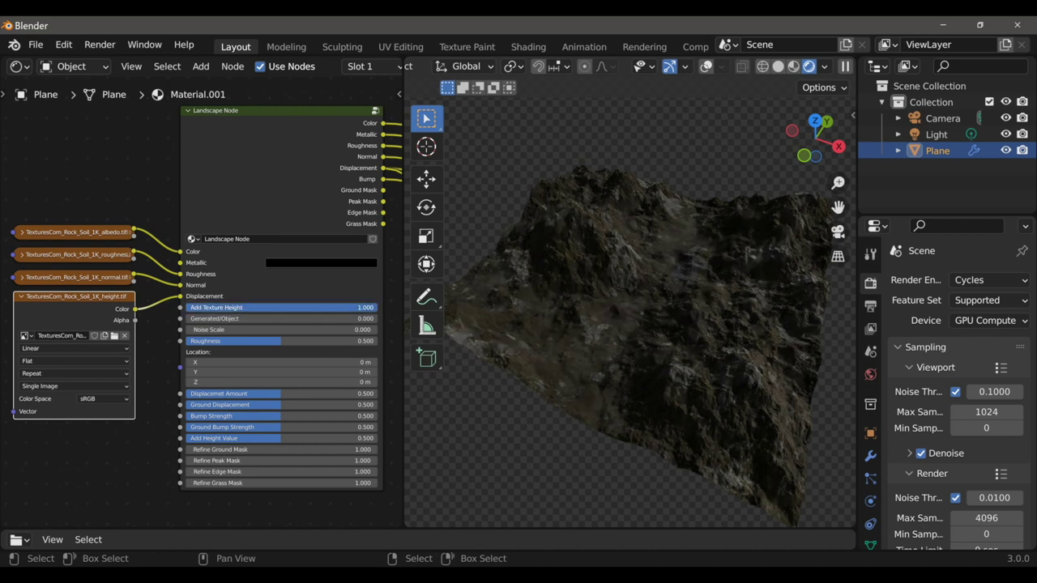
{"action": "middle_click_drag", "start_coordinate": [562, 382], "coordinate": [669, 347]}
{"action": "scroll", "coordinate": [566, 338], "scroll_direction": "up", "scroll_amount": 4}
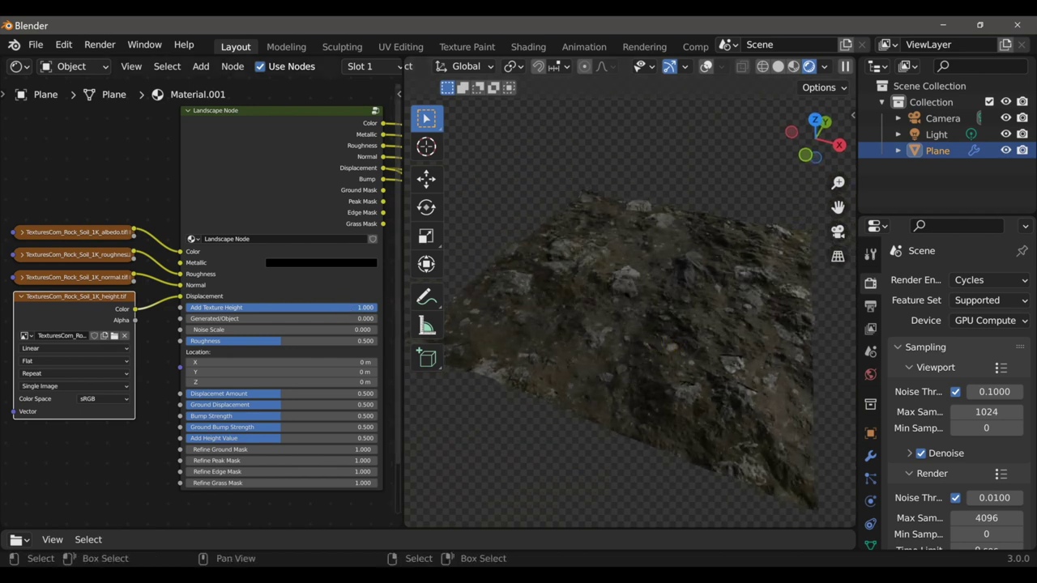
- Set the Landscape Node's Add Texture Height to 0.622 and its Roughness to 0.412
{"action": "left_click_drag", "start_coordinate": [350, 306], "coordinate": [304, 306]}
{"action": "middle_click_drag", "start_coordinate": [705, 324], "coordinate": [591, 332]}
{"action": "scroll", "coordinate": [591, 332], "scroll_direction": "up", "scroll_amount": 2}
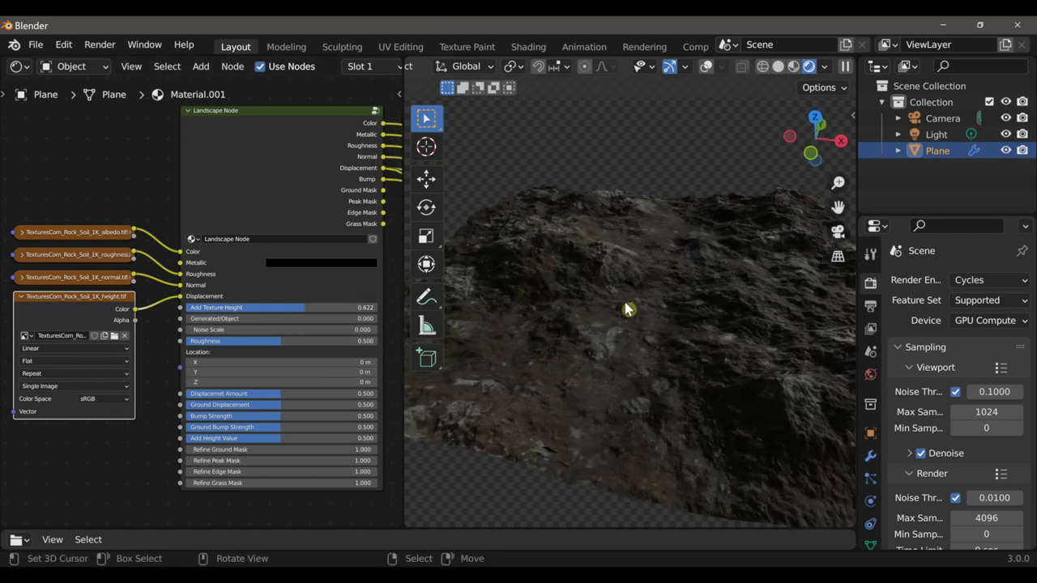
{"action": "left_click_drag", "start_coordinate": [274, 341], "coordinate": [256, 341]}
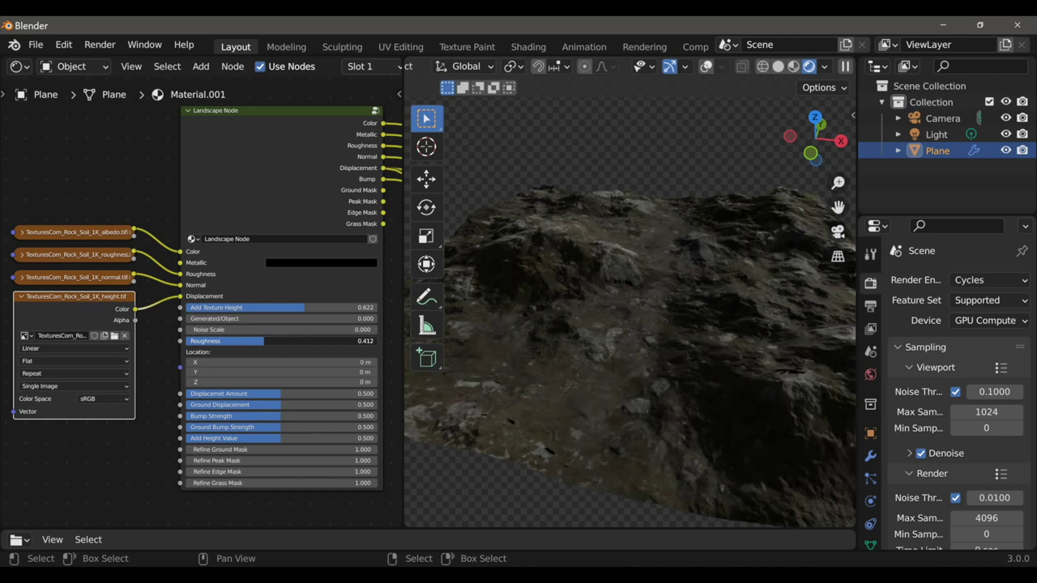
{"action": "middle_click_drag", "start_coordinate": [537, 331], "coordinate": [588, 314]}
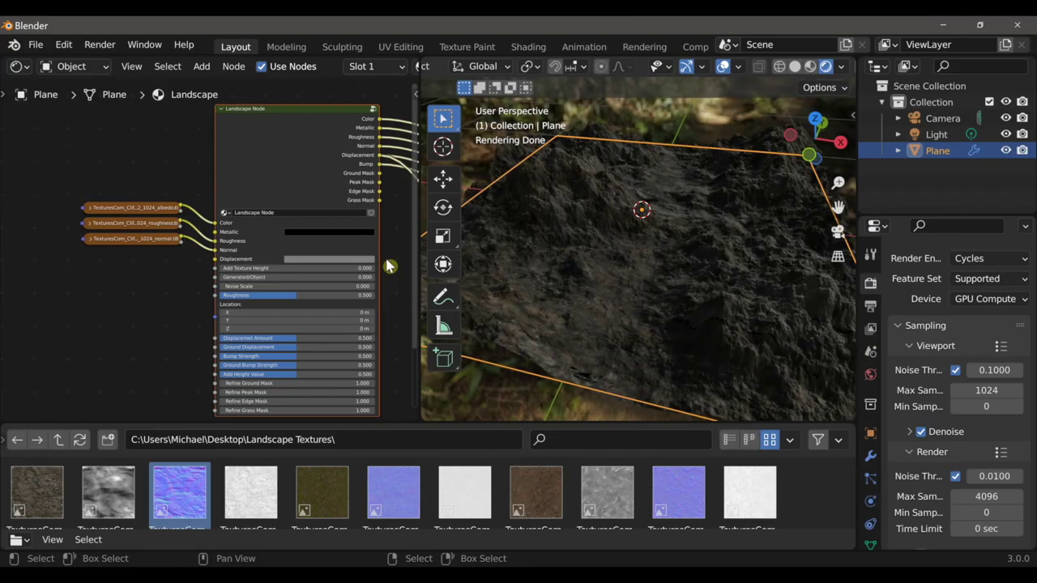
{"action": "scroll", "coordinate": [683, 304], "scroll_direction": "down", "scroll_amount": 4}
{"action": "middle_click_drag", "start_coordinate": [620, 278], "coordinate": [685, 296]}
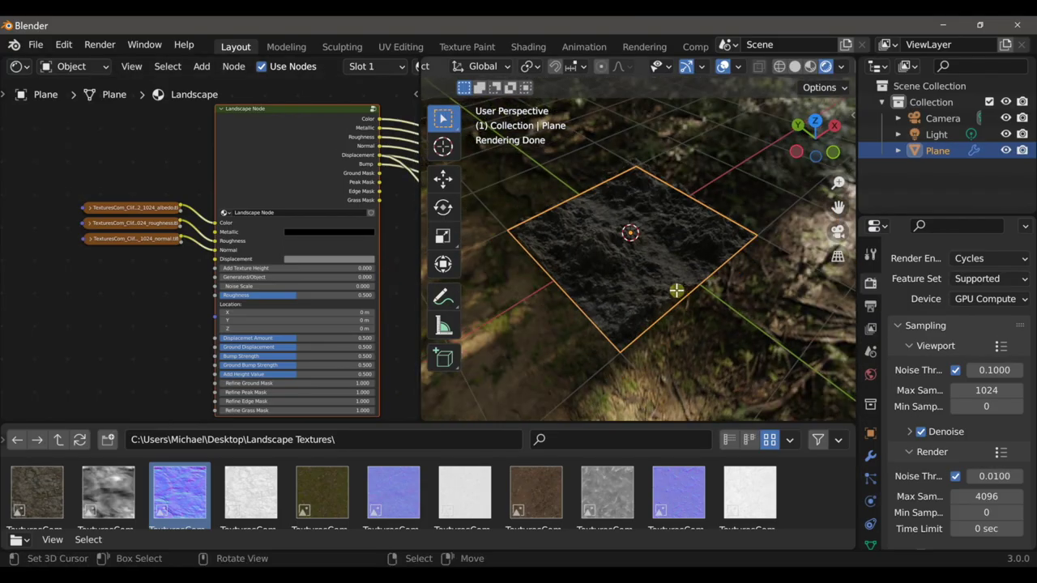
- Scale the plane's entire mesh about 4.18 times along the global Y axis in Edit Mode and return to Object Mode
{"action": "key", "text": "Tab"}
{"action": "key", "text": "s"}
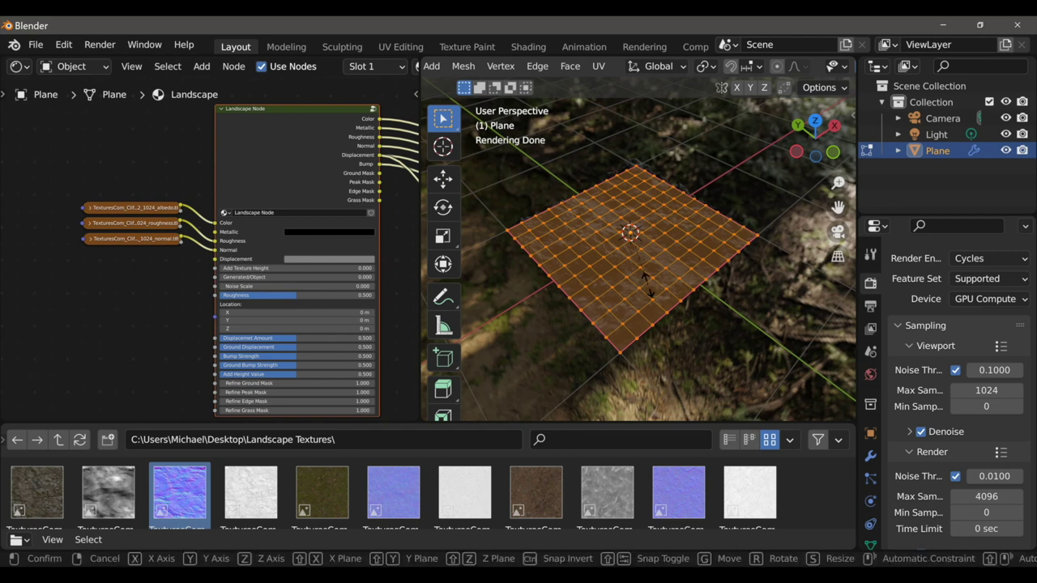
{"action": "key", "text": "y"}
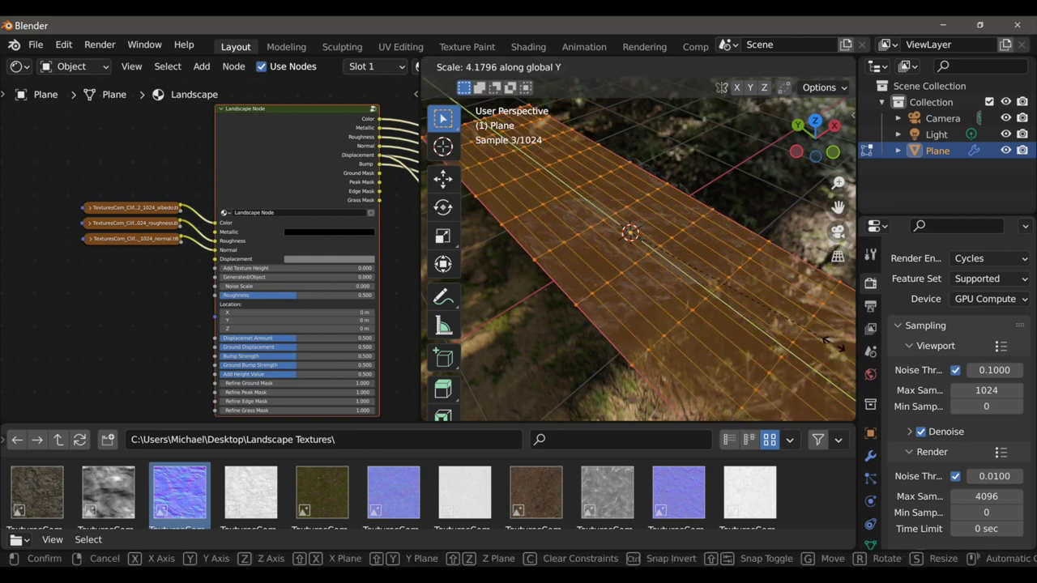
{"action": "left_click", "coordinate": [842, 347]}
{"action": "key", "text": "Tab"}
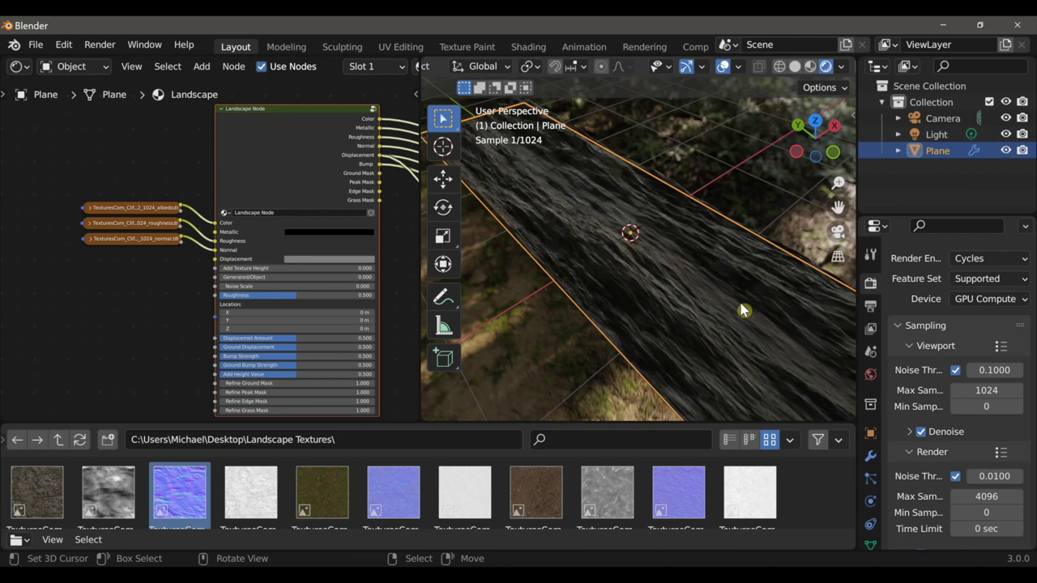
{"action": "scroll", "coordinate": [694, 323], "scroll_direction": "down", "scroll_amount": 5}
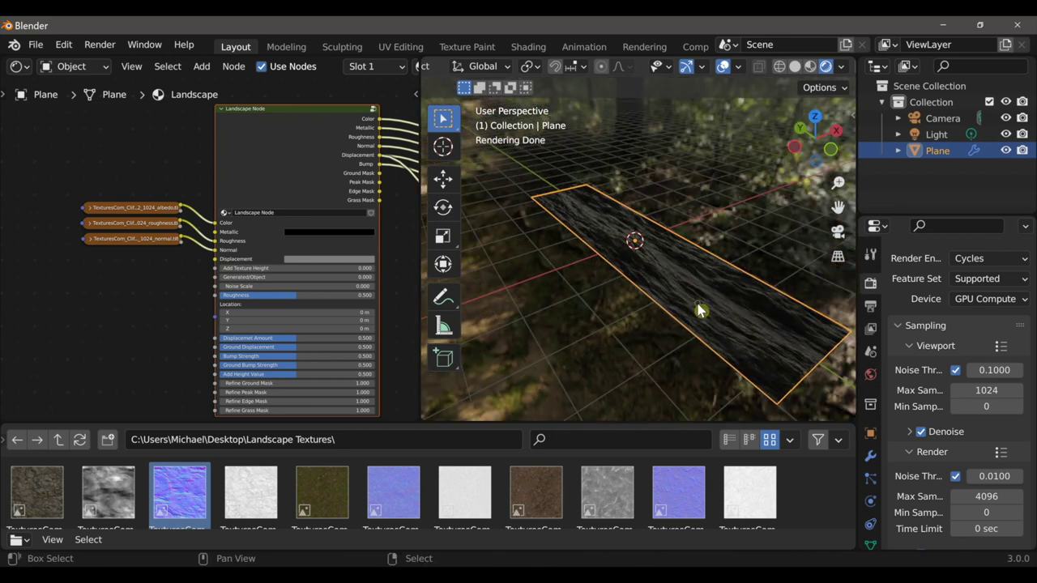
{"action": "scroll", "coordinate": [696, 314], "scroll_direction": "up", "scroll_amount": 5}
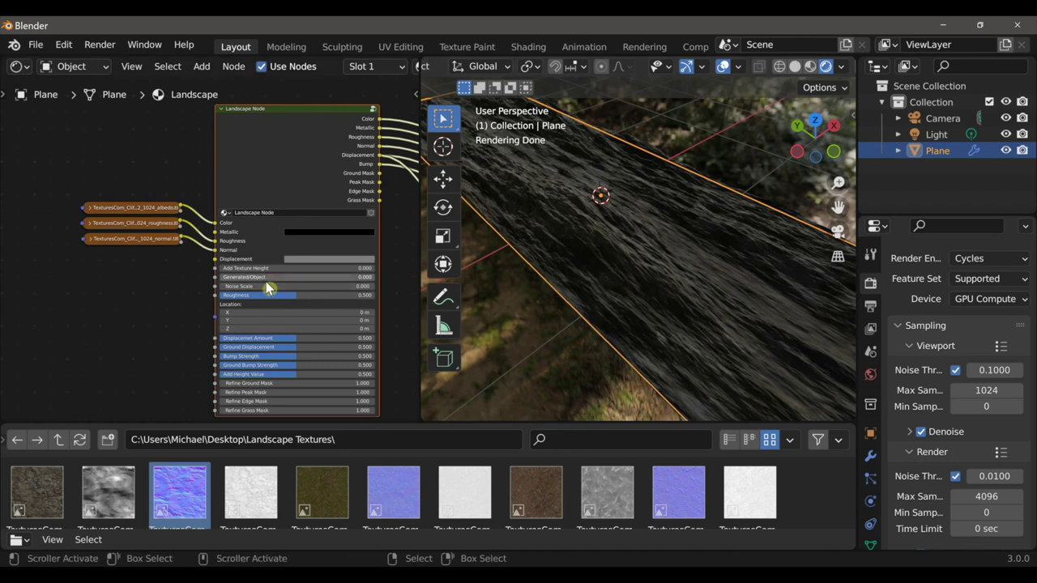
- Set the Landscape Node's Generated/Object to 1.000 and examine the texture mapping on the stretched plane
{"action": "middle_click_drag", "start_coordinate": [269, 285], "coordinate": [247, 281]}
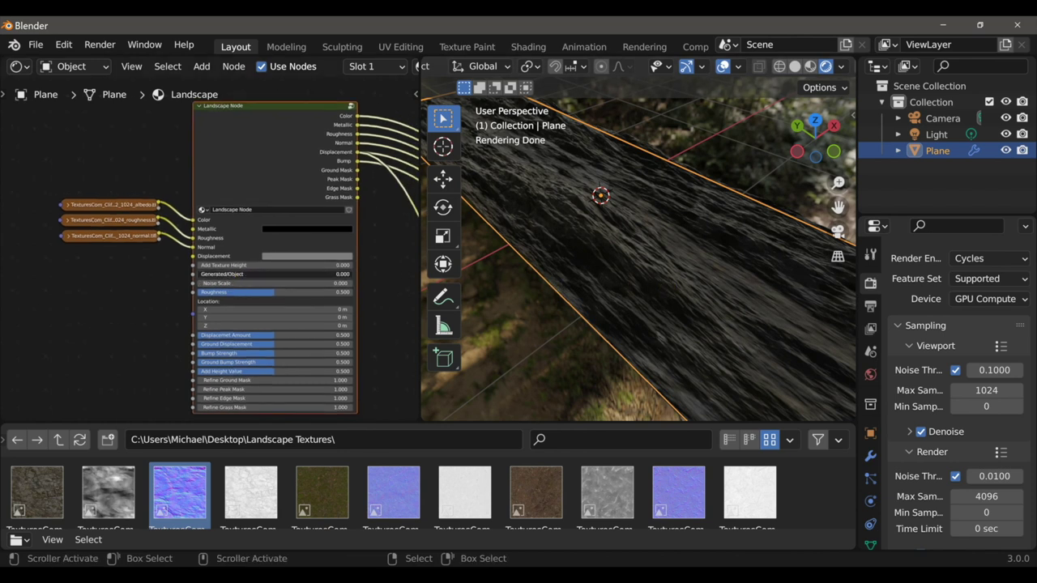
{"action": "left_click_drag", "start_coordinate": [251, 274], "coordinate": [364, 275]}
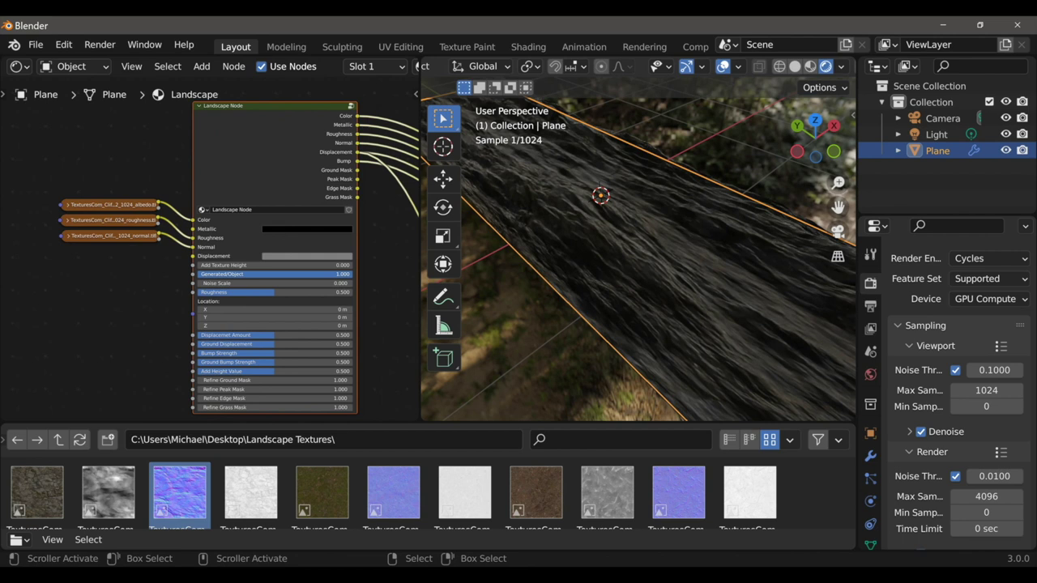
{"action": "middle_click_drag", "start_coordinate": [606, 283], "coordinate": [596, 280]}
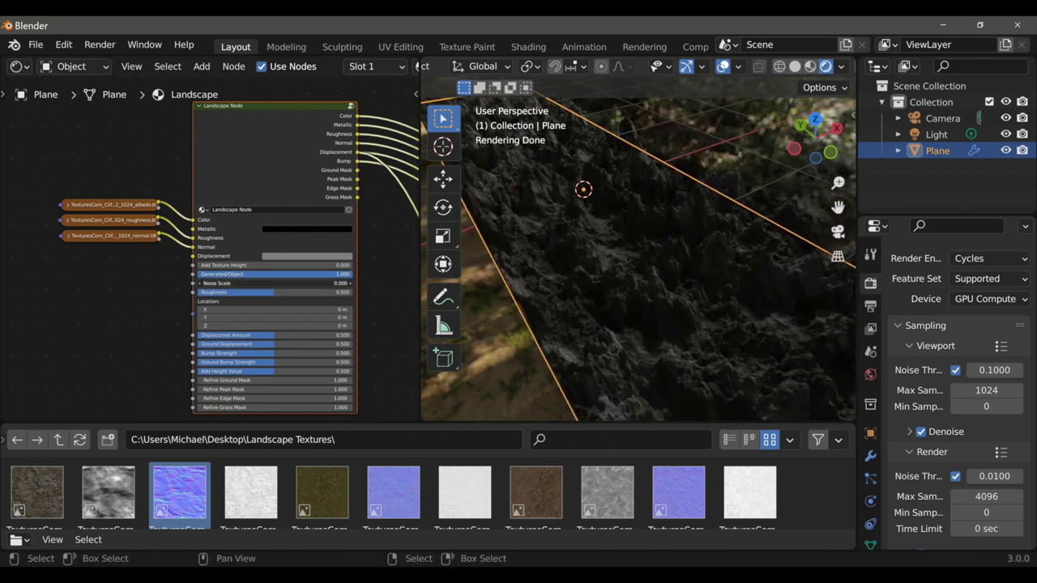
- Try Noise Scale values of -1.900 and -1.500 on the Landscape Node, and bring it back to 0.000
{"action": "left_click_drag", "start_coordinate": [275, 284], "coordinate": [260, 283]}
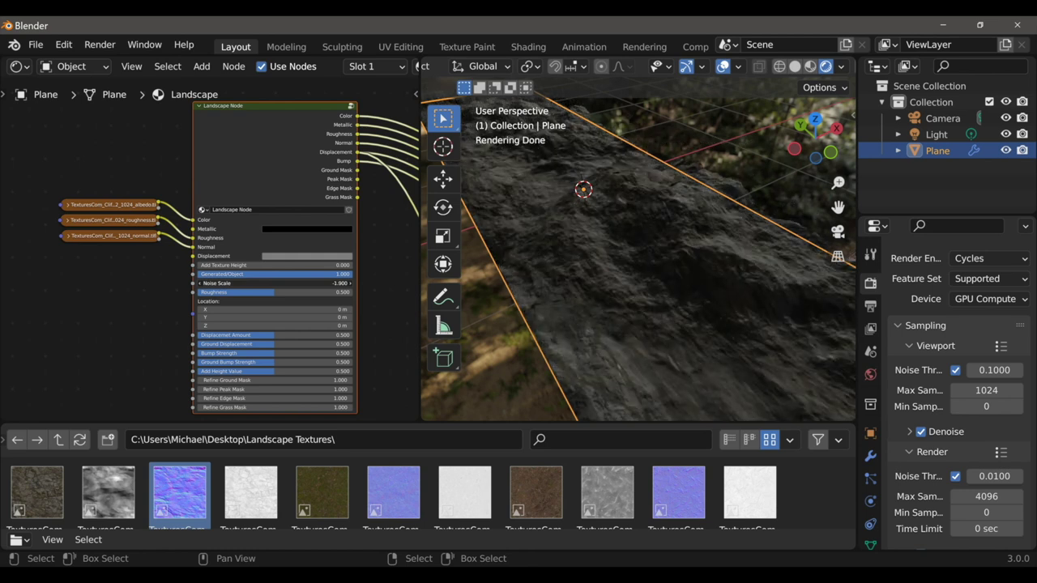
{"action": "left_click_drag", "start_coordinate": [260, 283], "coordinate": [263, 283]}
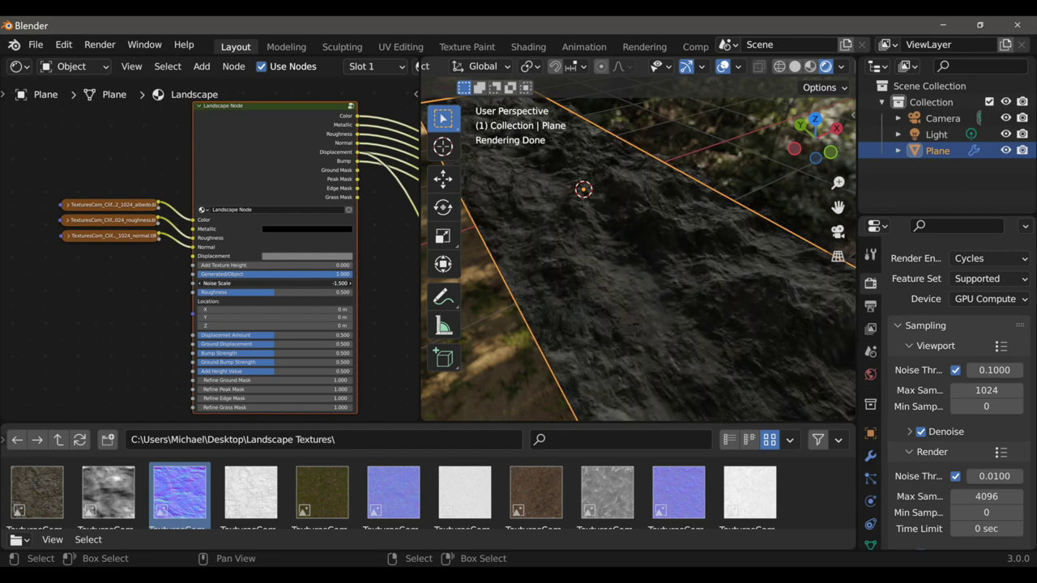
{"action": "left_click_drag", "start_coordinate": [288, 283], "coordinate": [311, 284]}
{"action": "middle_click_drag", "start_coordinate": [666, 324], "coordinate": [637, 315]}
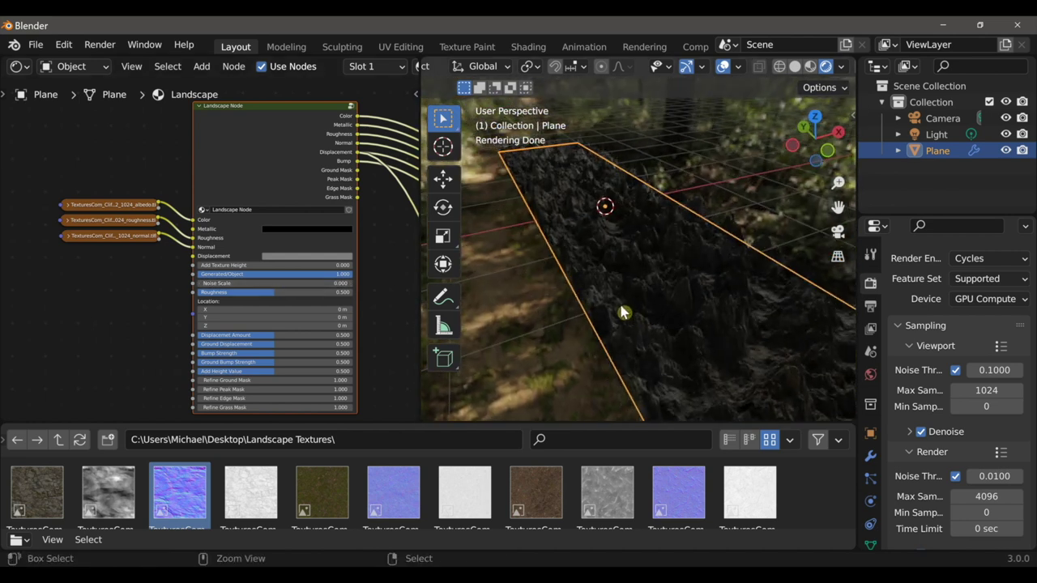
- Undo the Generated/Object change and the Y-axis scaling of the plane's mesh, ending in Object Mode
{"action": "key", "text": "ctrl+z"}
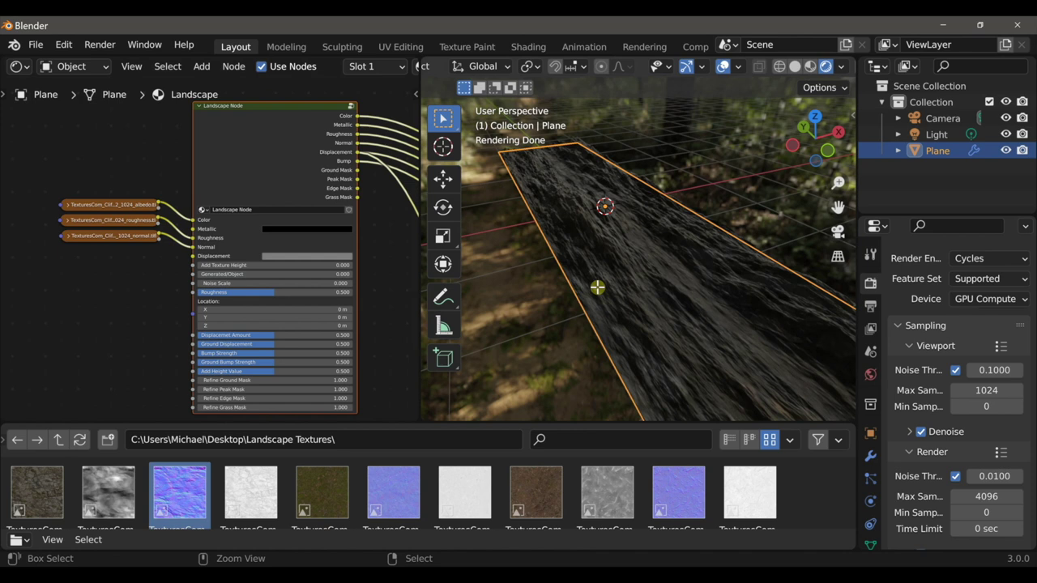
{"action": "key", "text": "Tab"}
{"action": "key", "text": "ctrl+z"}
{"action": "scroll", "coordinate": [595, 287], "scroll_direction": "up", "scroll_amount": 3}
{"action": "mouse_move", "coordinate": [595, 286]}
{"action": "middle_mouse_down", "text": "shift"}
{"action": "mouse_move", "coordinate": [646, 331]}
{"action": "mouse_move", "coordinate": [581, 293]}
{"action": "mouse_move", "coordinate": [590, 294]}
{"action": "middle_mouse_up", "text": "shift"}
{"action": "key", "text": "Tab"}
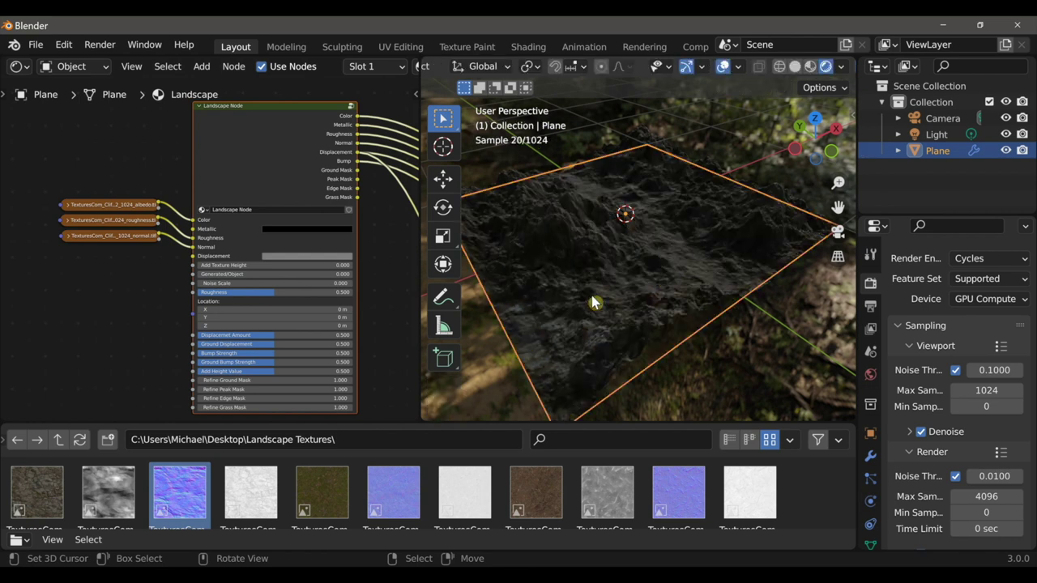
- Enable Transparent in the Film render settings and hide the 3D viewport overlays
{"action": "middle_click_drag", "start_coordinate": [597, 302], "coordinate": [536, 300]}
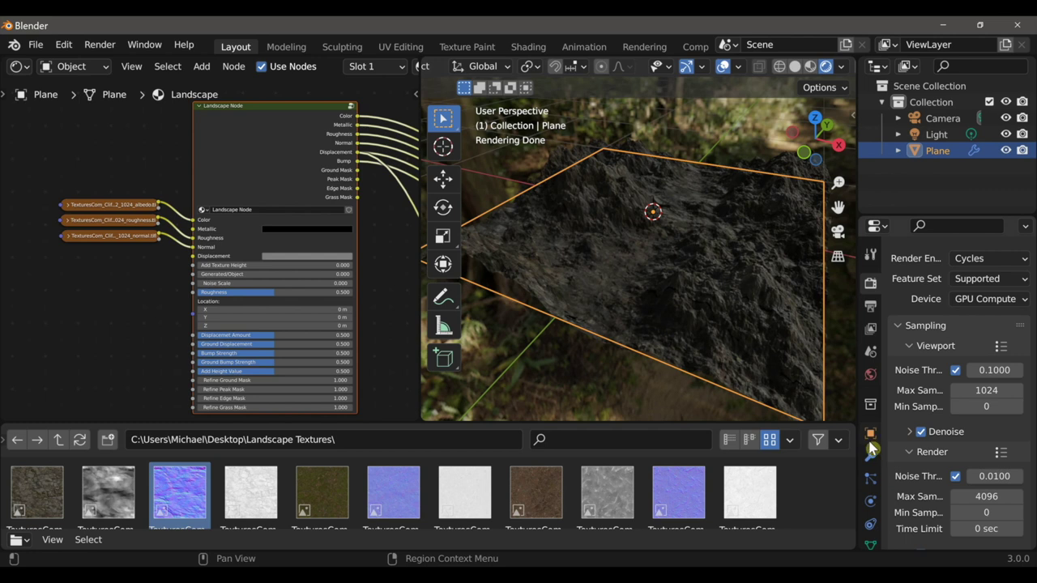
{"action": "scroll", "coordinate": [901, 476], "scroll_direction": "down", "scroll_amount": 1}
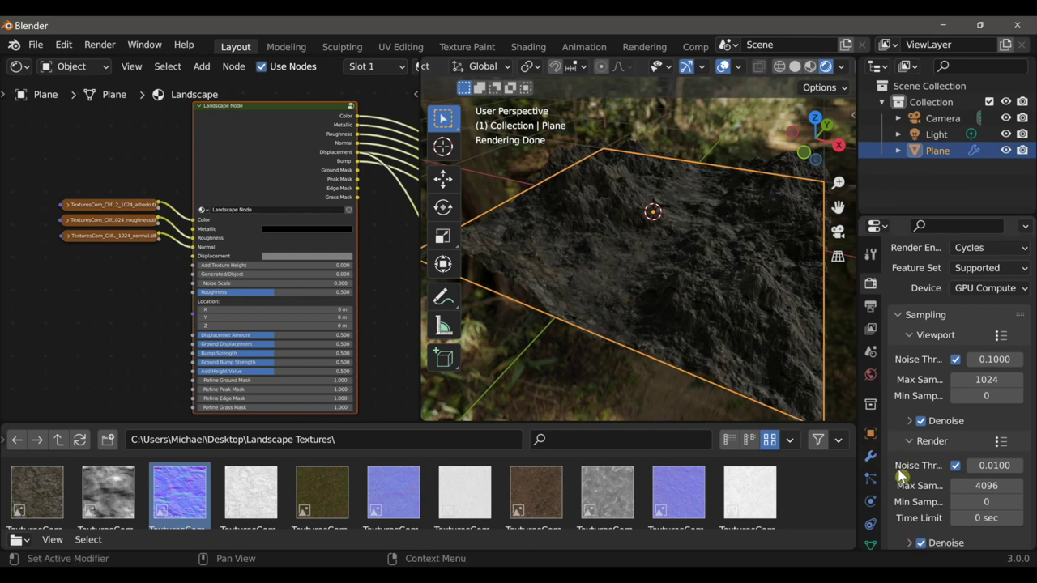
{"action": "scroll", "coordinate": [899, 476], "scroll_direction": "down", "scroll_amount": 5}
{"action": "left_click", "coordinate": [897, 471]}
{"action": "scroll", "coordinate": [903, 482], "scroll_direction": "down", "scroll_amount": 1}
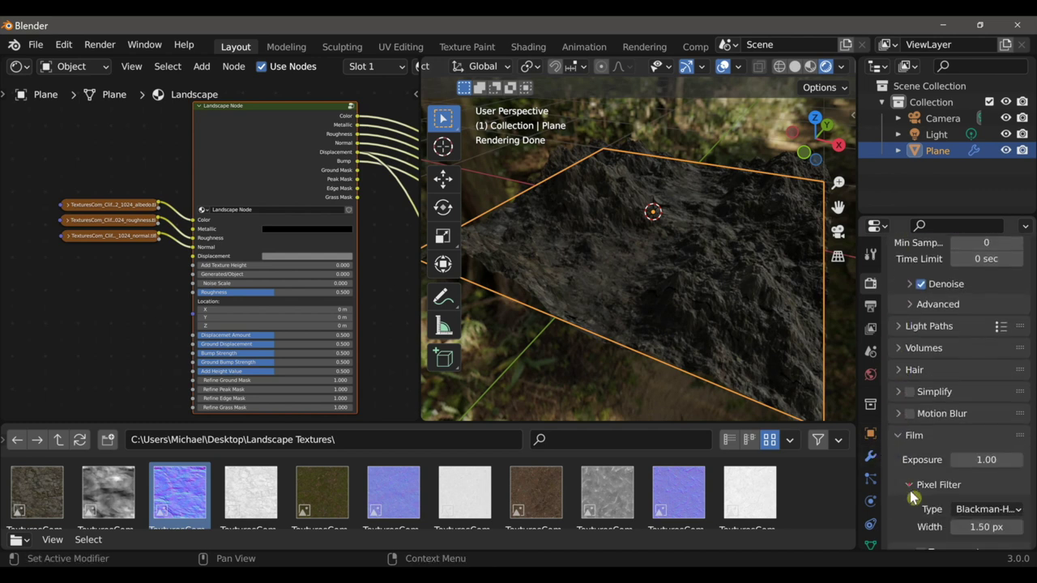
{"action": "scroll", "coordinate": [913, 502], "scroll_direction": "down", "scroll_amount": 2}
{"action": "left_click", "coordinate": [920, 519]}
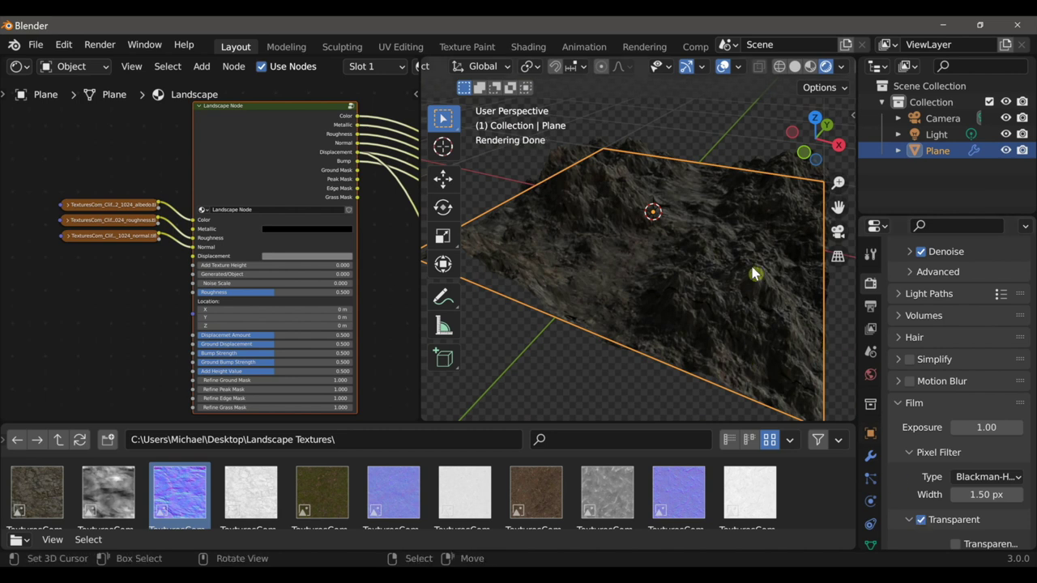
{"action": "left_click", "coordinate": [721, 68]}
{"action": "middle_click_drag", "start_coordinate": [664, 250], "coordinate": [669, 288]}
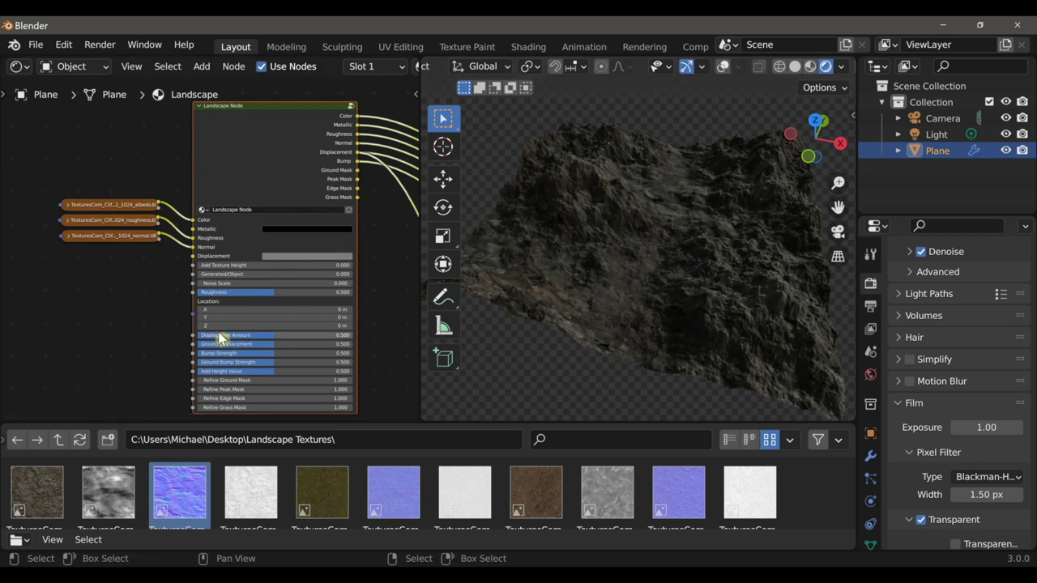
- Try shifting the landscape with the Landscape Node's Location X and Z values, and restore both to 0 m
{"action": "scroll", "coordinate": [255, 340], "scroll_direction": "up", "scroll_amount": 3}
{"action": "middle_click_drag", "start_coordinate": [250, 319], "coordinate": [236, 310]}
{"action": "left_click_drag", "start_coordinate": [225, 296], "coordinate": [313, 295]}
{"action": "right_click", "coordinate": [226, 297]}
{"action": "left_click_drag", "start_coordinate": [226, 314], "coordinate": [309, 314]}
{"action": "key", "text": "BackSpace"}
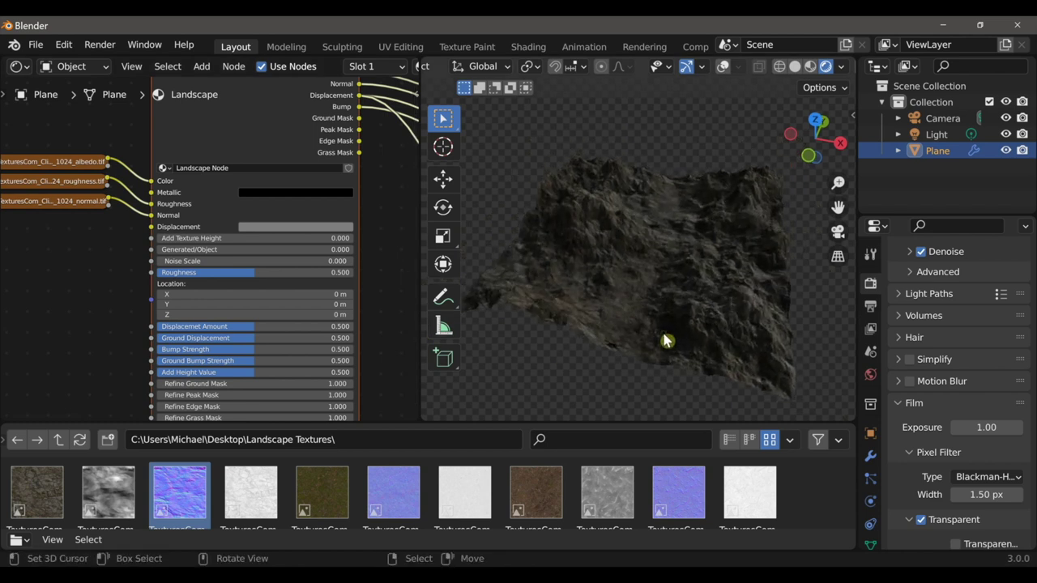
- Try the Landscape Node's Displacement Amount at 0.247 and 1.000, and reset it to its default 0.500
{"action": "left_click_drag", "start_coordinate": [287, 327], "coordinate": [238, 327]}
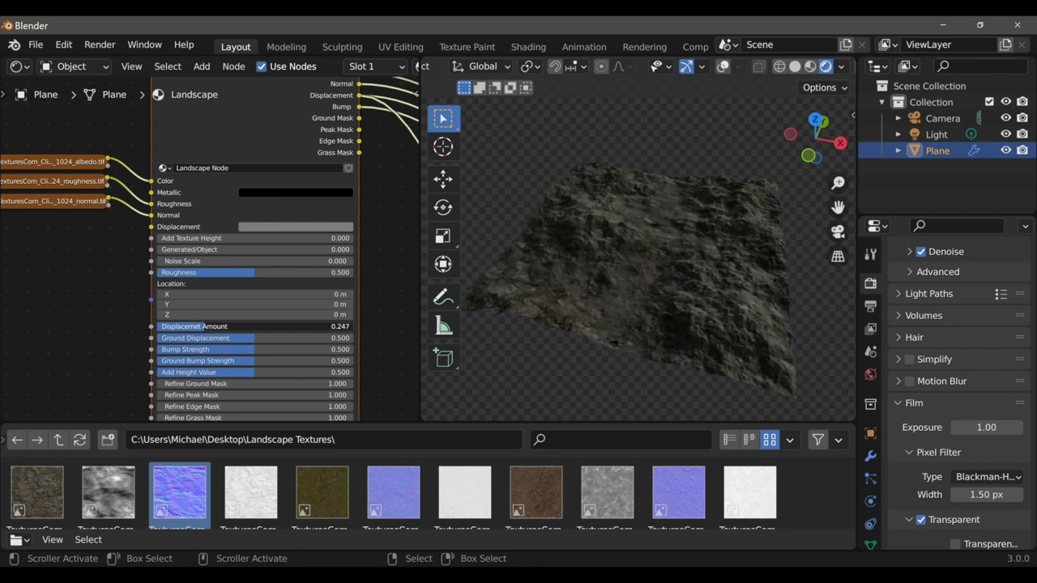
{"action": "left_click_drag", "start_coordinate": [238, 327], "coordinate": [353, 328]}
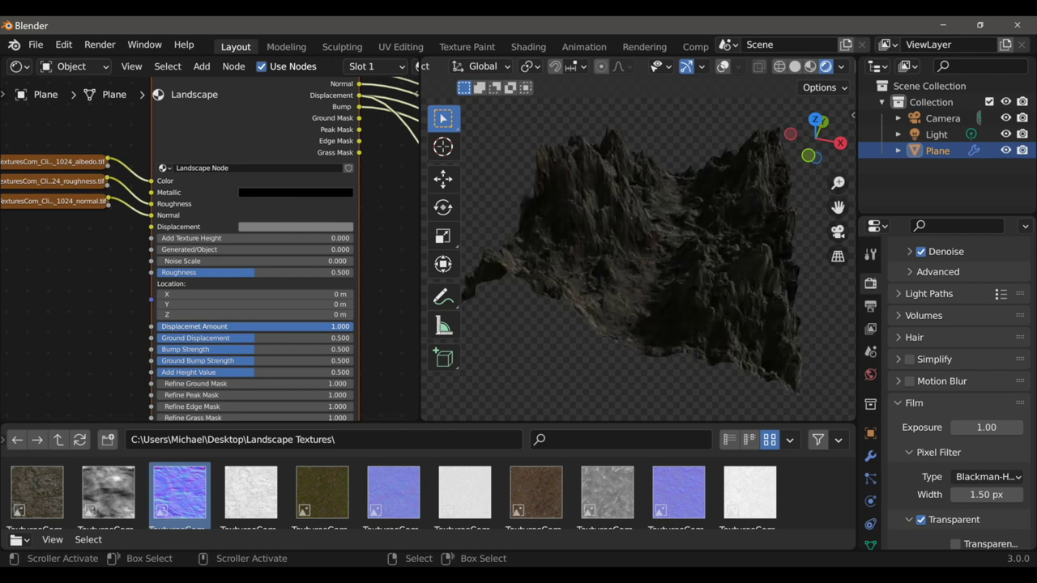
{"action": "key", "text": "BackSpace"}
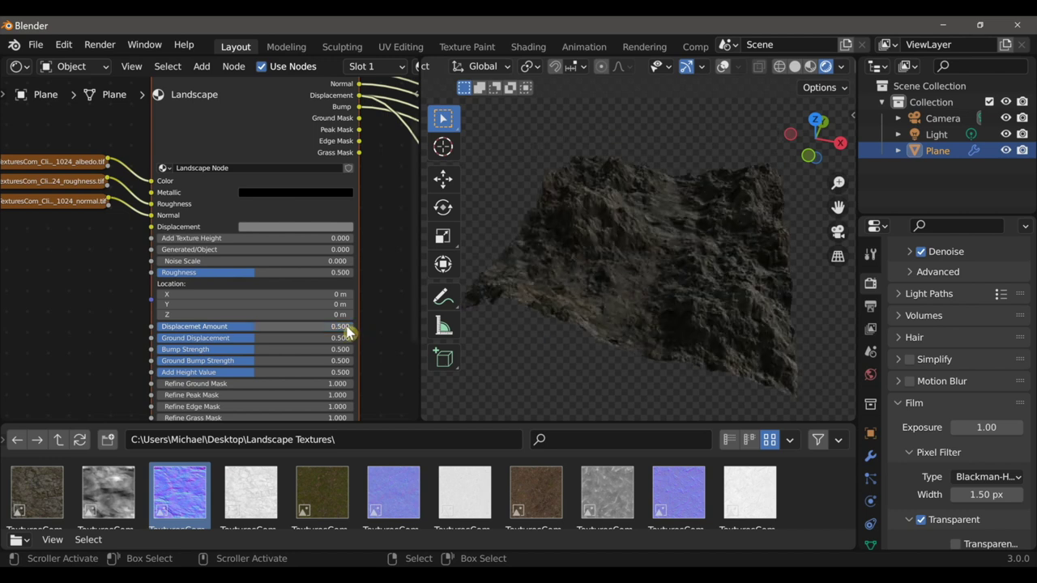
- Try the Landscape Node's Ground Displacement at 0.000 and 1.000, and reset it to its default 0.500
{"action": "middle_click_drag", "start_coordinate": [514, 352], "coordinate": [551, 322]}
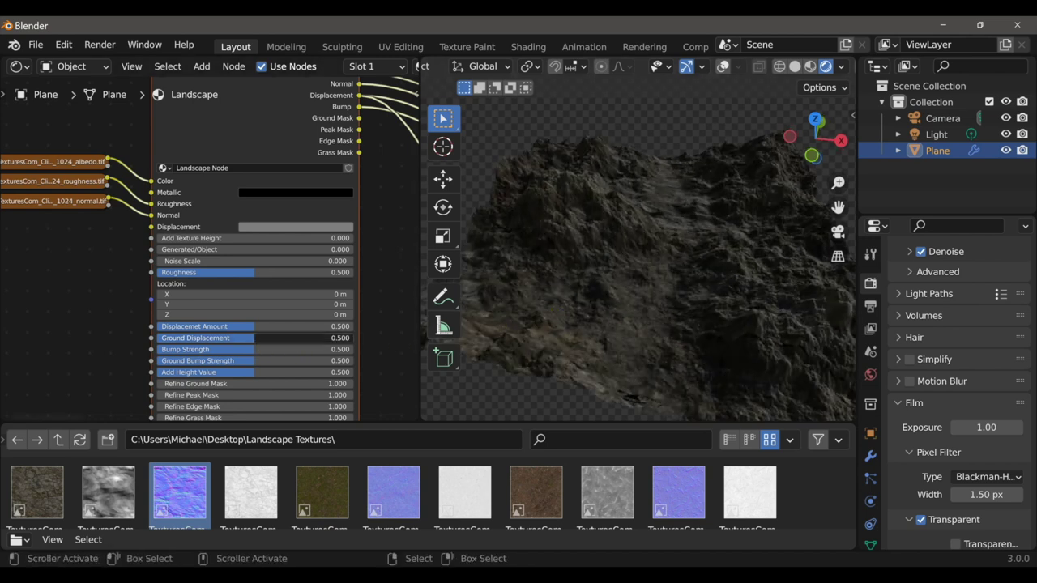
{"action": "key", "text": "BackSpace"}
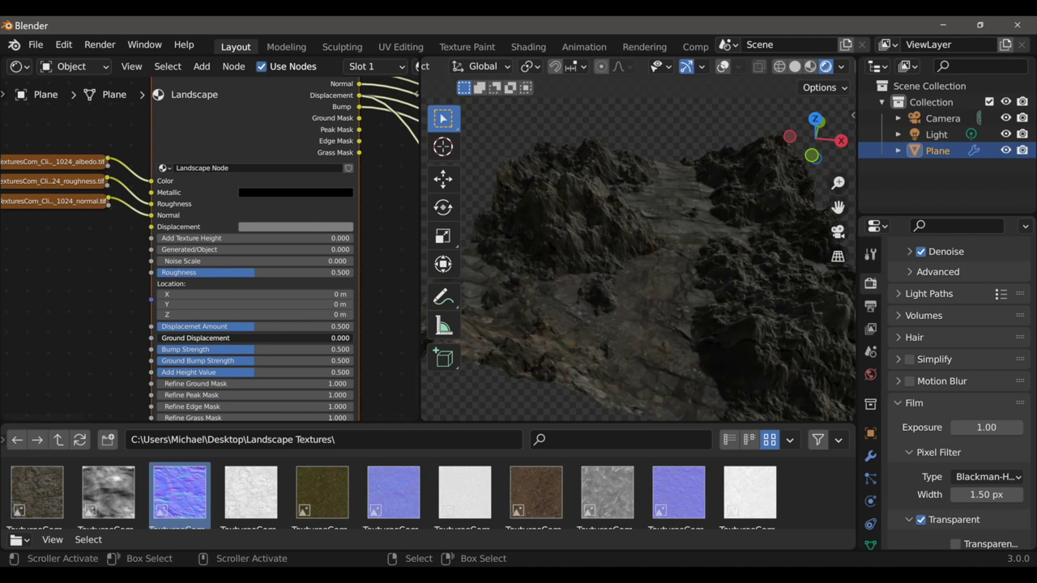
{"action": "left_click_drag", "start_coordinate": [159, 338], "coordinate": [353, 338]}
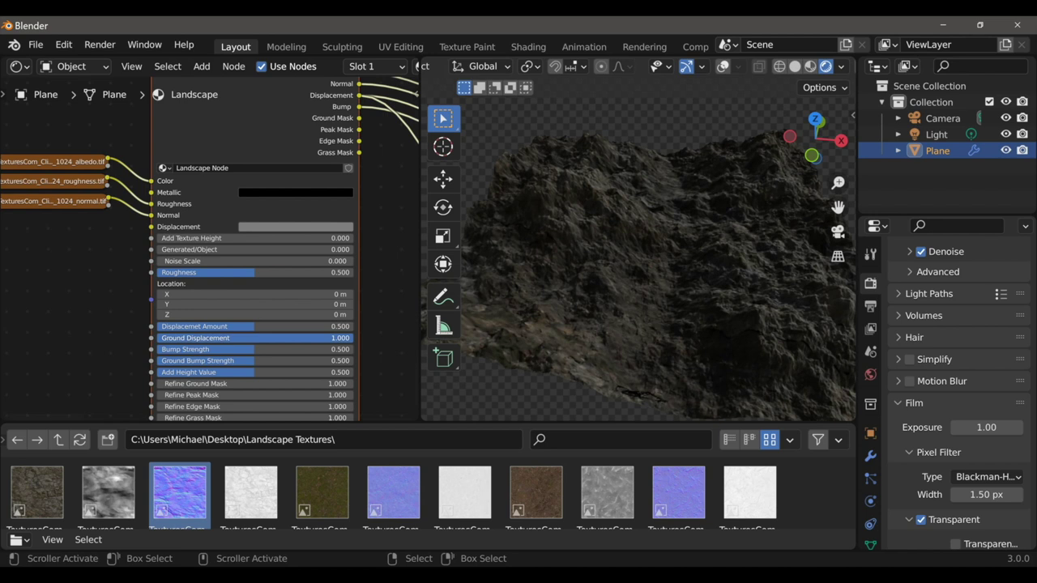
{"action": "key", "text": "BackSpace"}
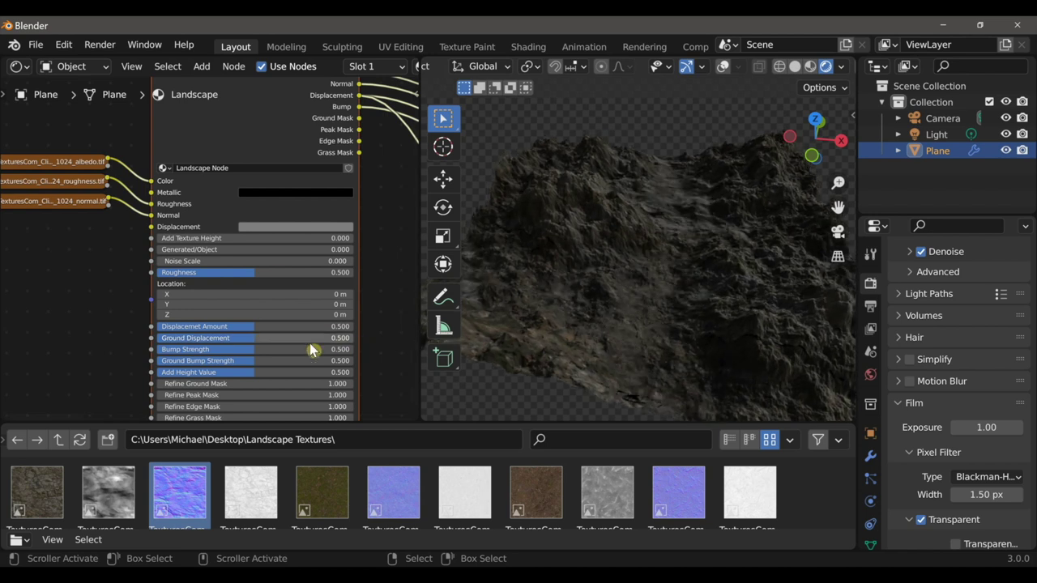
- Hide the 3D viewport's toolbar and view the terrain up close from a low angle
{"action": "middle_click_drag", "start_coordinate": [547, 360], "coordinate": [606, 318]}
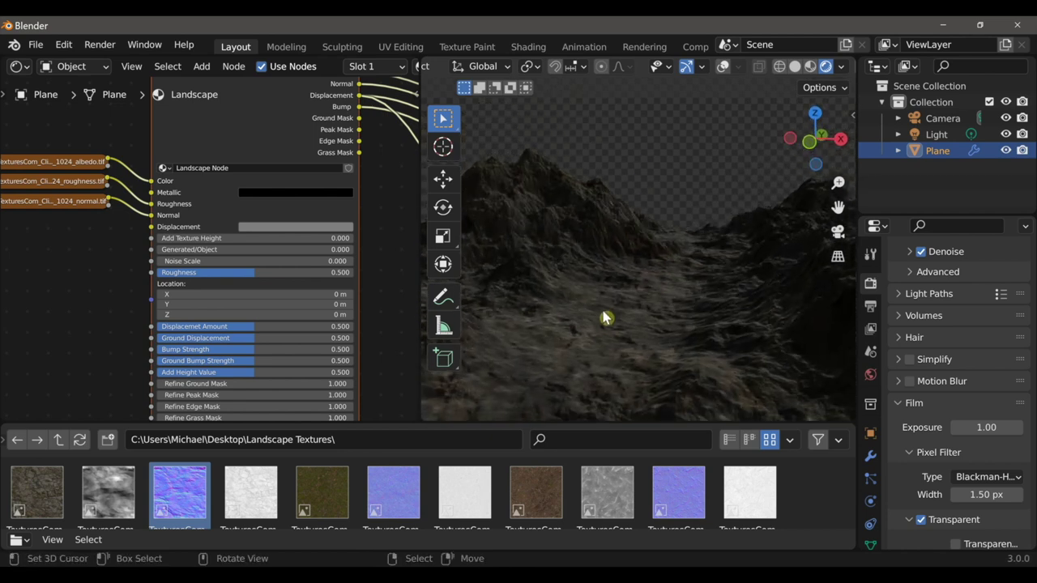
{"action": "key", "text": "t"}
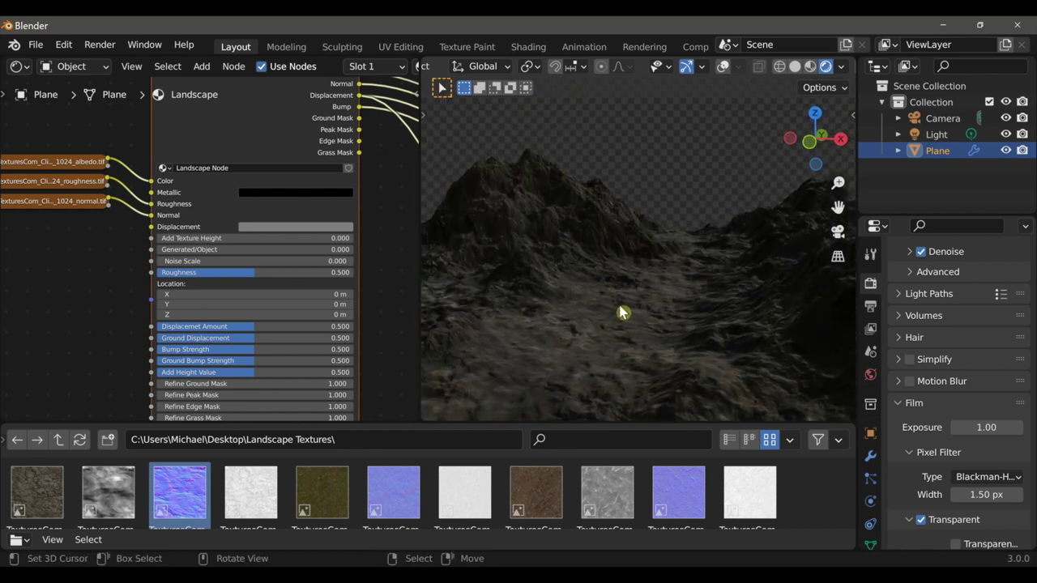
{"action": "middle_click_drag", "start_coordinate": [615, 306], "coordinate": [620, 306]}
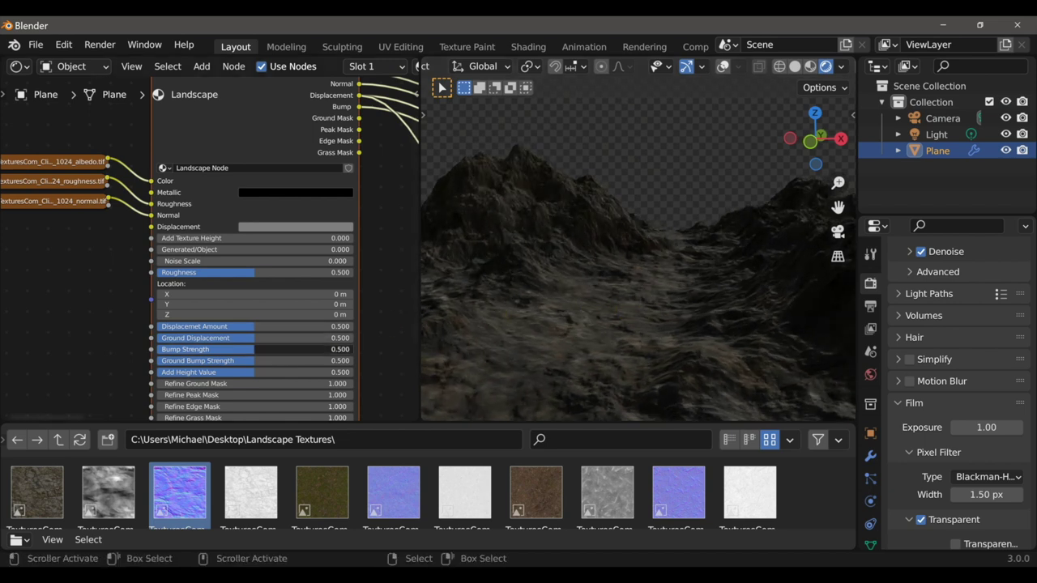
- Try a Bump Strength of 0.000 on the Landscape Node and undo the change
{"action": "key", "text": "BackSpace"}
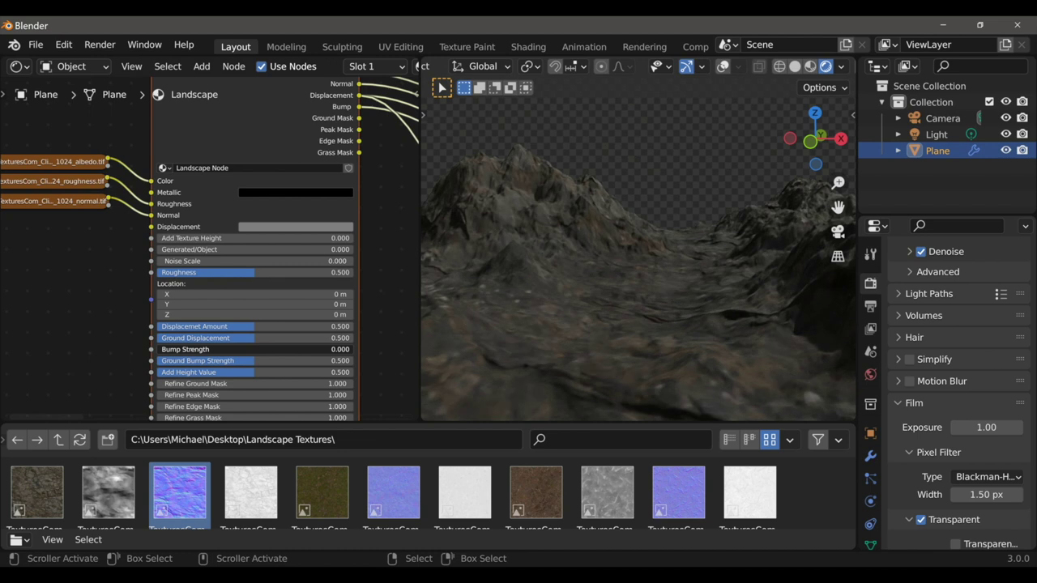
{"action": "key", "text": "ctrl+z"}
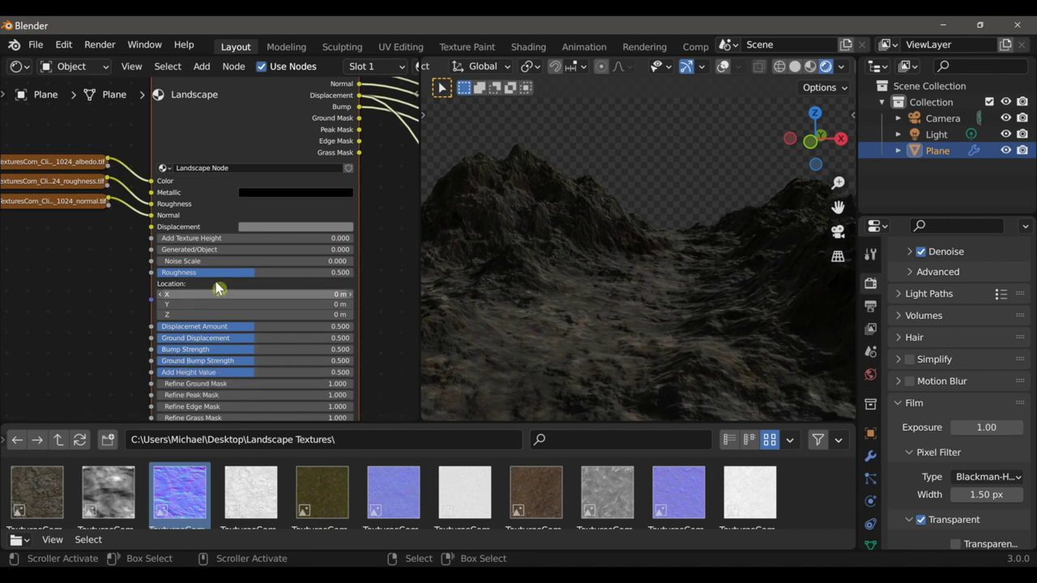
- Preview the Landscape Node's Color output directly on the terrain, try an Add Height Value of 1.000 and undo that value
{"action": "scroll", "coordinate": [214, 283], "scroll_direction": "down", "scroll_amount": 2}
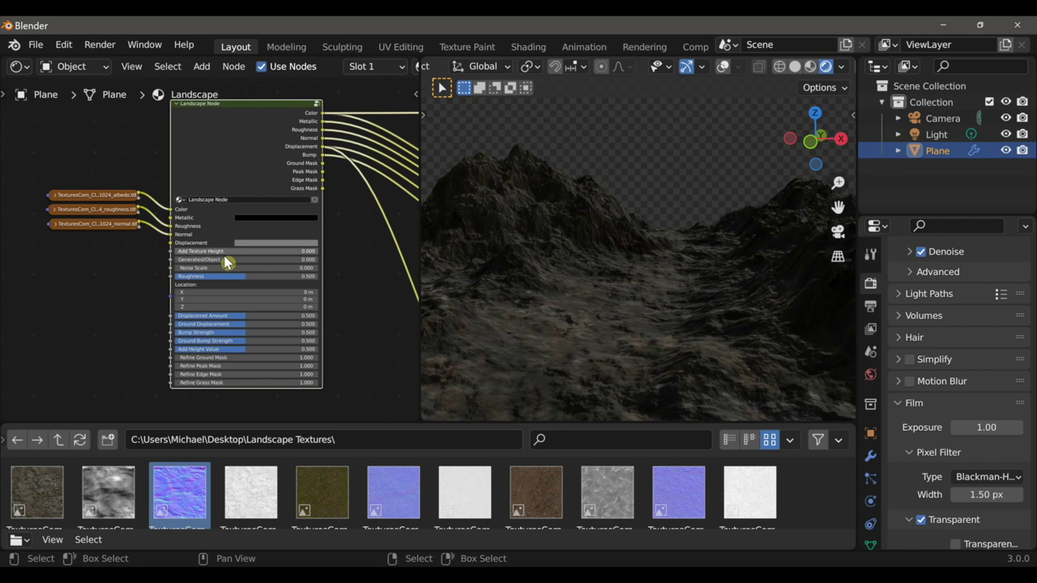
{"action": "scroll", "coordinate": [243, 332], "scroll_direction": "up", "scroll_amount": 3}
{"action": "middle_click_drag", "start_coordinate": [246, 347], "coordinate": [240, 351]}
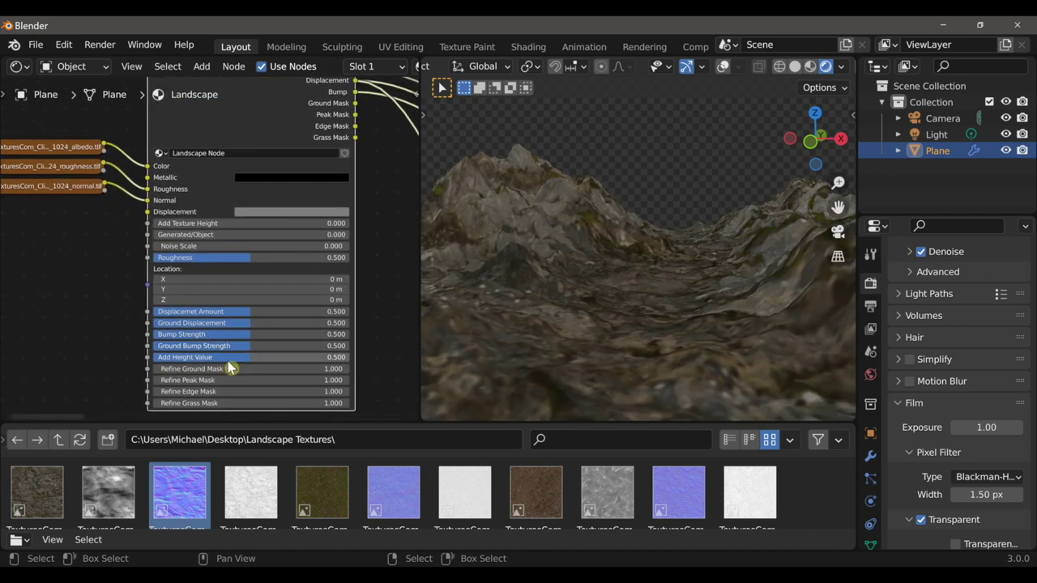
{"action": "left_click_drag", "start_coordinate": [247, 357], "coordinate": [349, 357]}
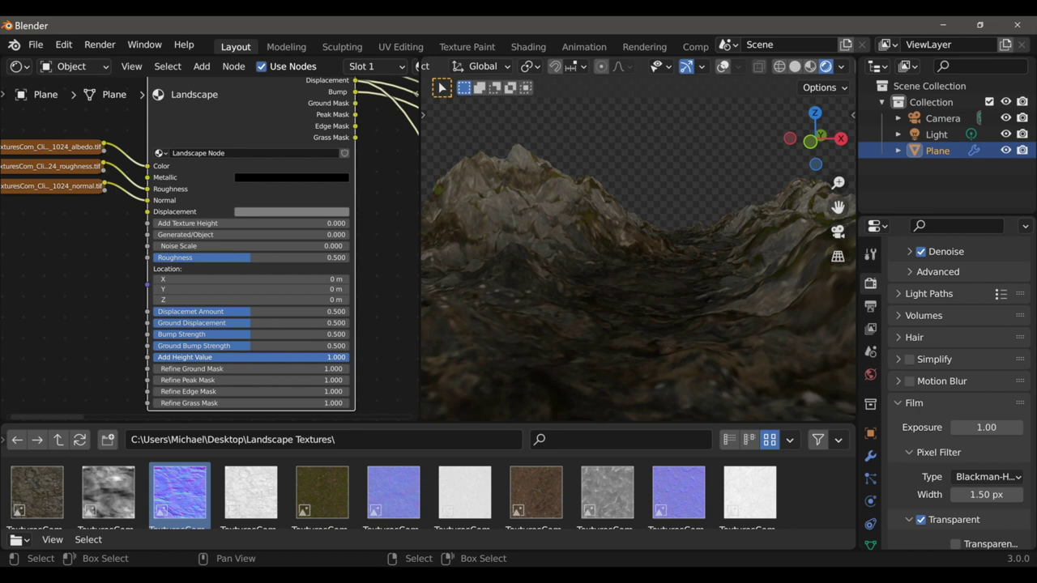
{"action": "key", "text": "ctrl+z"}
- Set the Landscape Node's Add Height Value to 0.000 while viewing the whole terrain from above
{"action": "scroll", "coordinate": [641, 294], "scroll_direction": "down", "scroll_amount": 5}
{"action": "middle_click_drag", "start_coordinate": [641, 296], "coordinate": [617, 354]}
{"action": "left_click", "coordinate": [209, 359]}
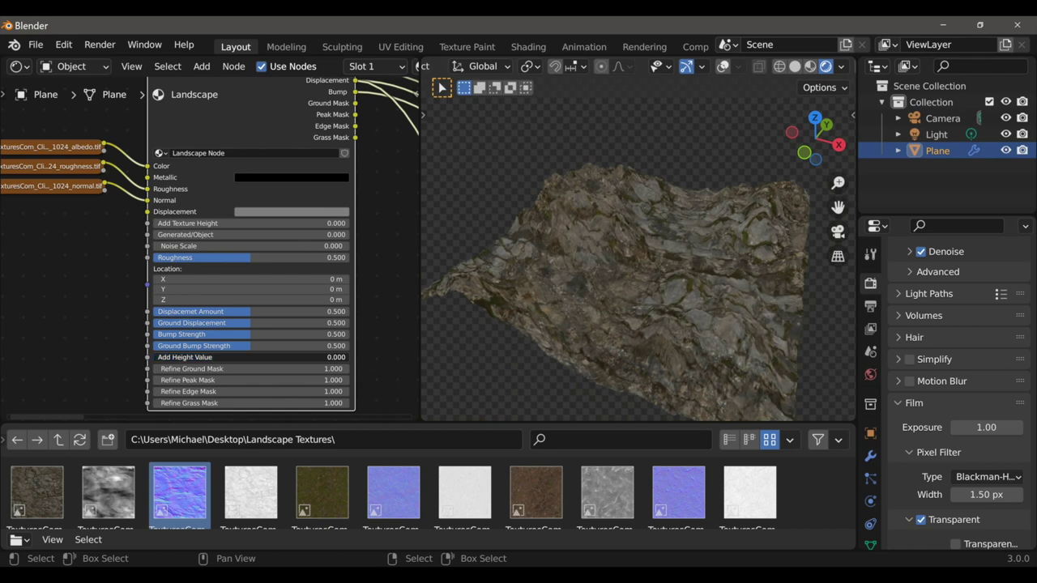
- Try an Add Height Value of 1.000 on the Landscape Node and undo the height changes
{"action": "left_click_drag", "start_coordinate": [154, 358], "coordinate": [349, 357]}
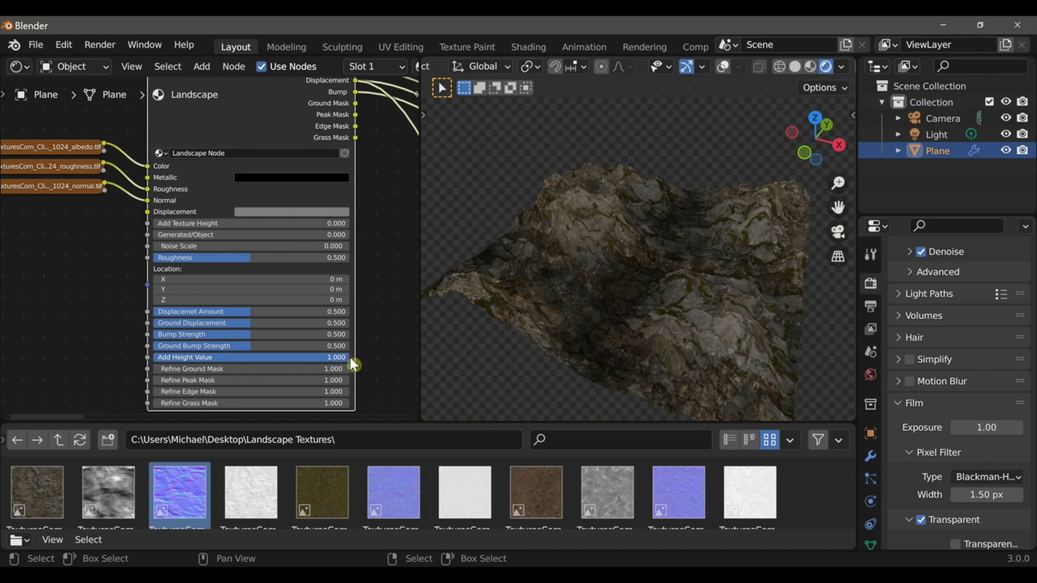
{"action": "key", "text": "ctrl+z"}
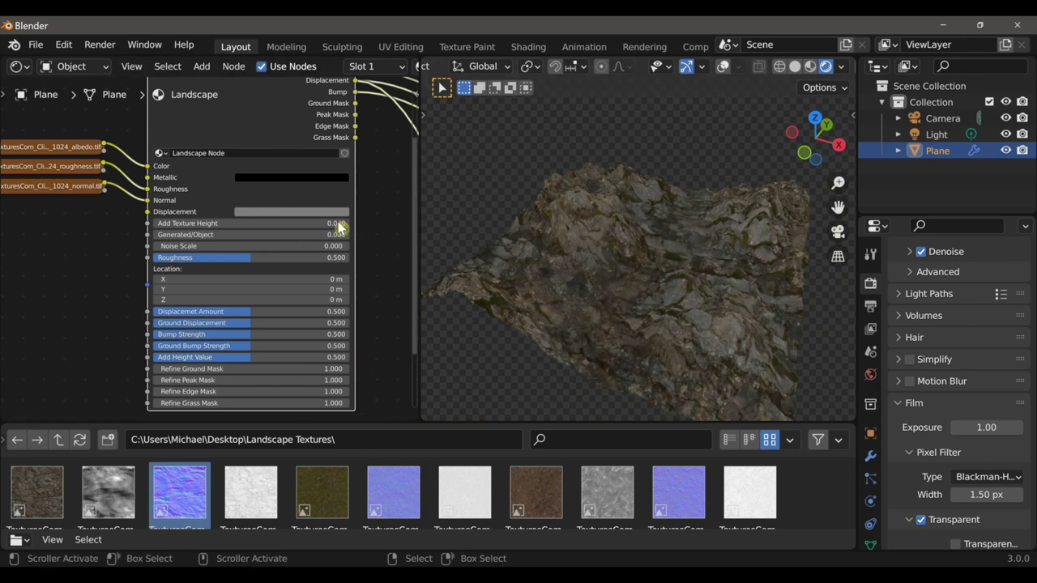
- Add Texture Coordinate and Mapping nodes and feed the Mapping vector into the cliff albedo, roughness and normal textures
{"action": "scroll", "coordinate": [120, 256], "scroll_direction": "down", "scroll_amount": 5}
{"action": "middle_click_drag", "start_coordinate": [116, 250], "coordinate": [258, 280]}
{"action": "scroll", "coordinate": [247, 273], "scroll_direction": "up", "scroll_amount": 4}
{"action": "left_click", "coordinate": [232, 230]}
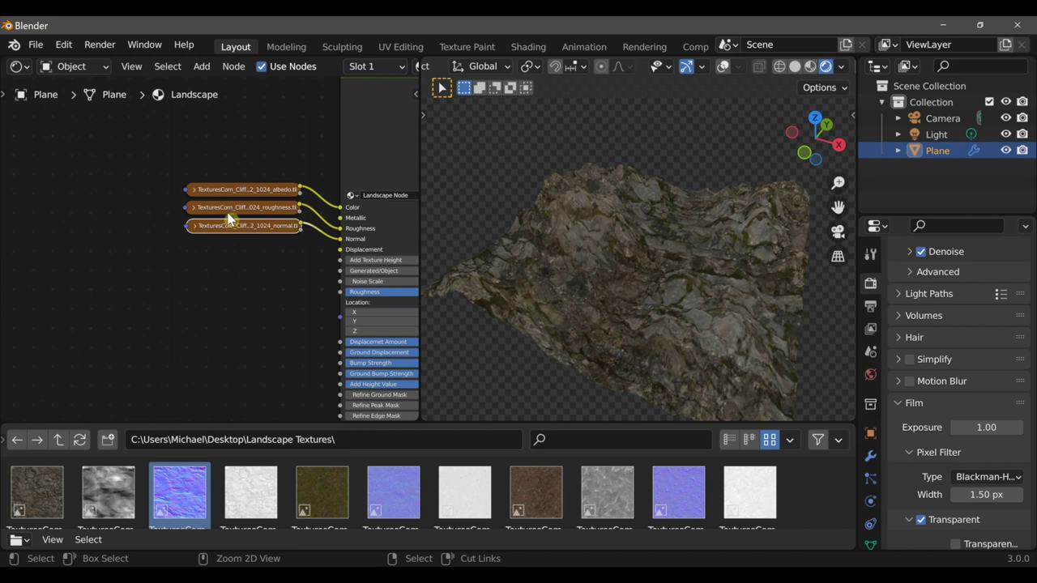
{"action": "key", "text": "ctrl+t"}
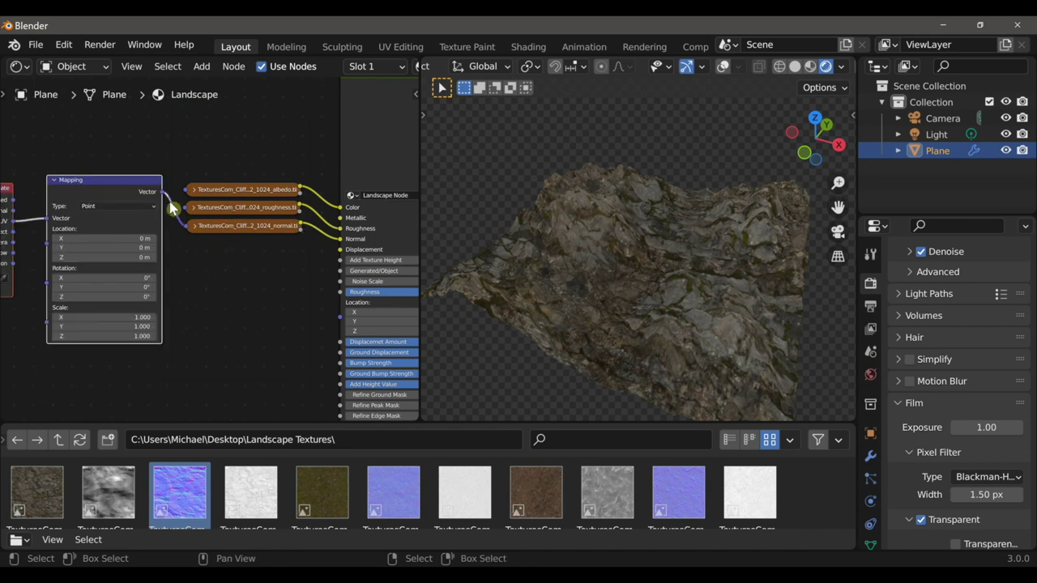
{"action": "mouse_move", "coordinate": [165, 196]}
{"action": "left_mouse_down"}
{"action": "mouse_move", "coordinate": [186, 195]}
{"action": "mouse_move", "coordinate": [170, 201]}
{"action": "left_mouse_up"}
{"action": "scroll", "coordinate": [193, 301], "scroll_direction": "up", "scroll_amount": 1}
- Raise the Mapping node's X and Y Scale together, trying 4.600, so the cliff textures repeat more finely
{"action": "middle_click_drag", "start_coordinate": [197, 303], "coordinate": [260, 295]}
{"action": "left_click_drag", "start_coordinate": [198, 311], "coordinate": [198, 322]}
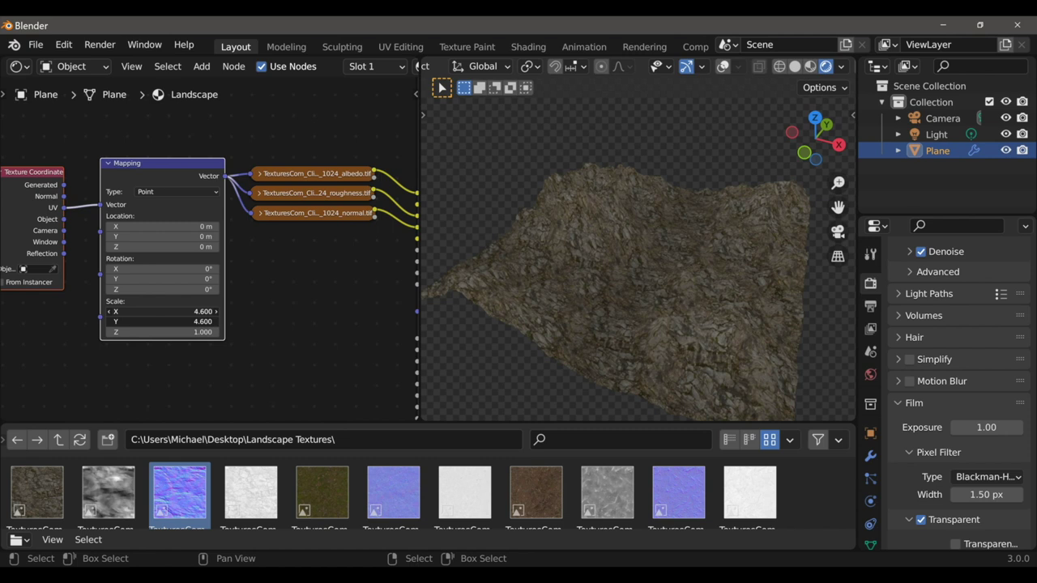
{"action": "middle_click_drag", "start_coordinate": [599, 271], "coordinate": [632, 259]}
{"action": "mouse_move", "coordinate": [162, 311]}
{"action": "left_mouse_down"}
{"action": "mouse_move", "coordinate": [194, 311]}
{"action": "mouse_move", "coordinate": [162, 311]}
{"action": "left_mouse_up"}
{"action": "left_click_drag", "start_coordinate": [161, 311], "coordinate": [219, 322]}
{"action": "middle_click_drag", "start_coordinate": [643, 259], "coordinate": [643, 280]}
- Preview the Landscape Node's outputs in turn up to the Ground Mask and try out its Refine Ground Mask setting
{"action": "scroll", "coordinate": [308, 282], "scroll_direction": "down", "scroll_amount": 4}
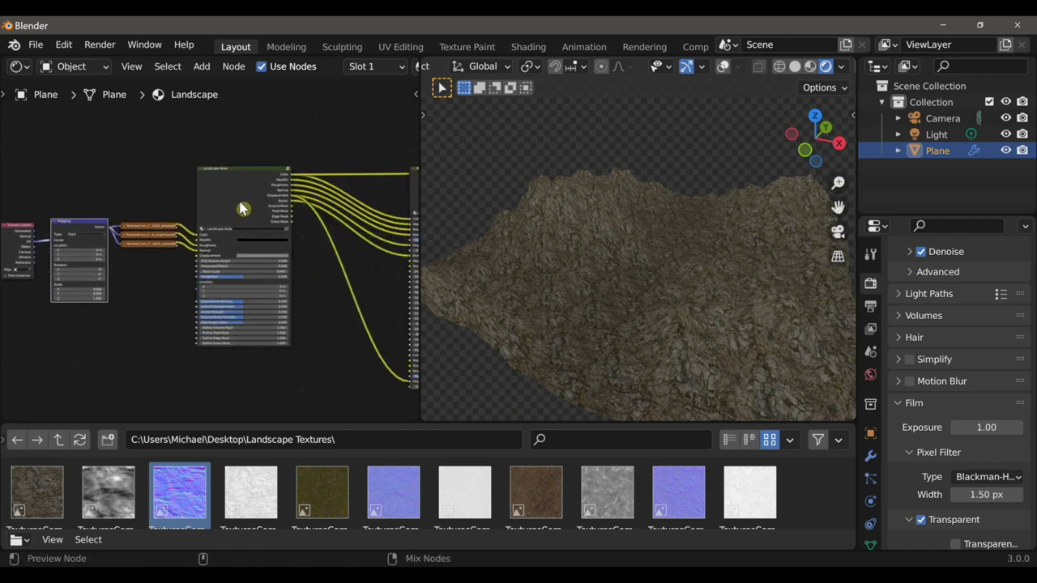
{"action": "left_click", "coordinate": [240, 208], "text": "ctrl+shift"}
{"action": "left_click", "coordinate": [240, 208], "text": "ctrl+shift"}
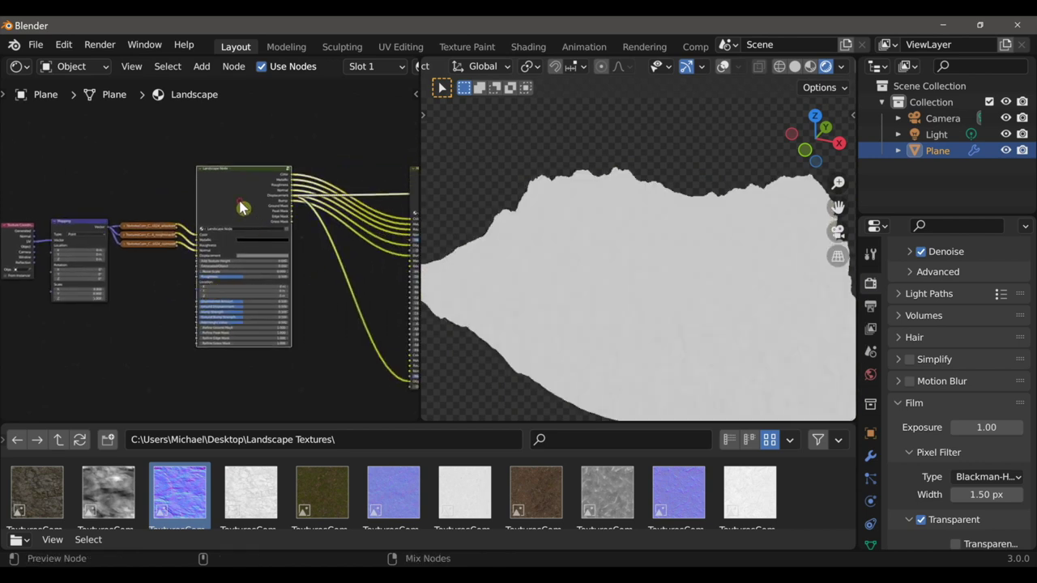
{"action": "left_click", "coordinate": [241, 208], "text": "ctrl+shift"}
{"action": "middle_click_drag", "start_coordinate": [429, 226], "coordinate": [618, 241]}
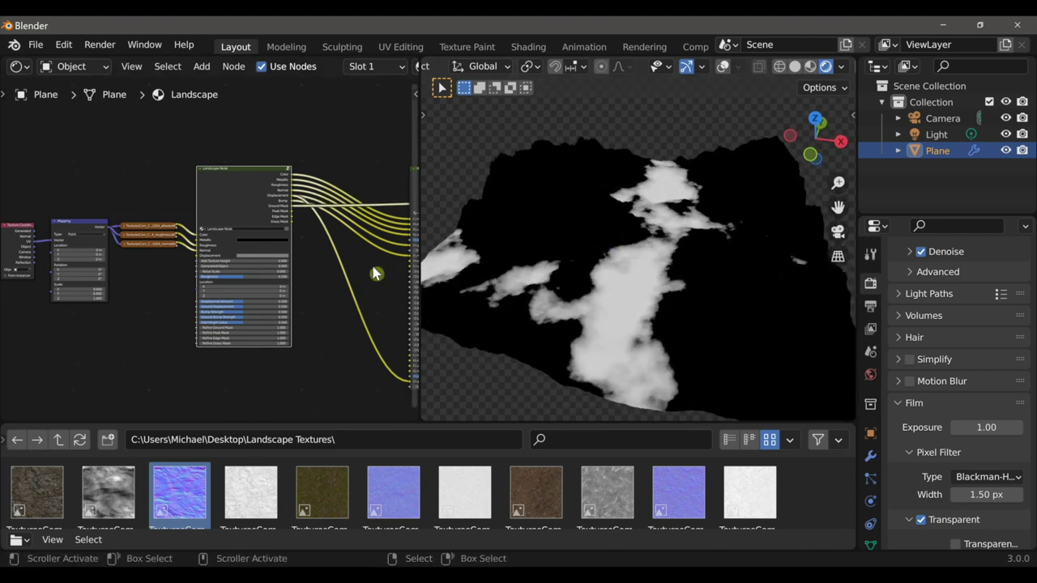
{"action": "scroll", "coordinate": [330, 300], "scroll_direction": "up", "scroll_amount": 5}
{"action": "mouse_move", "coordinate": [232, 370]}
{"action": "left_mouse_down"}
{"action": "mouse_move", "coordinate": [268, 371]}
{"action": "mouse_move", "coordinate": [202, 371]}
{"action": "mouse_move", "coordinate": [226, 371]}
{"action": "left_mouse_up"}
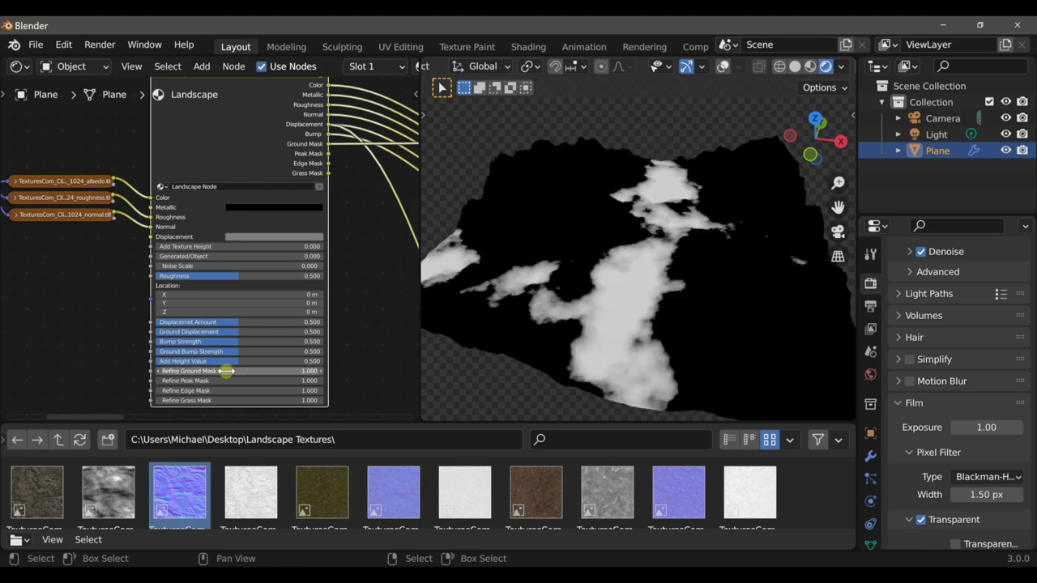
- Preview the Landscape Node's Peak Mask, try Refine Peak Mask values of 2.370 and 3.140, and undo them
{"action": "left_click", "coordinate": [248, 158], "text": "ctrl+shift"}
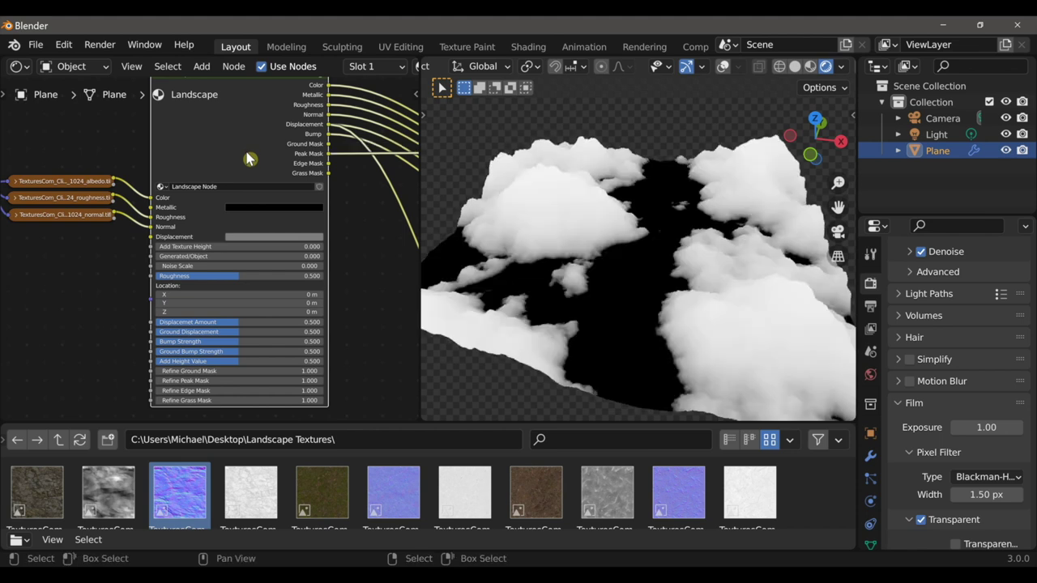
{"action": "left_click_drag", "start_coordinate": [239, 381], "coordinate": [295, 381]}
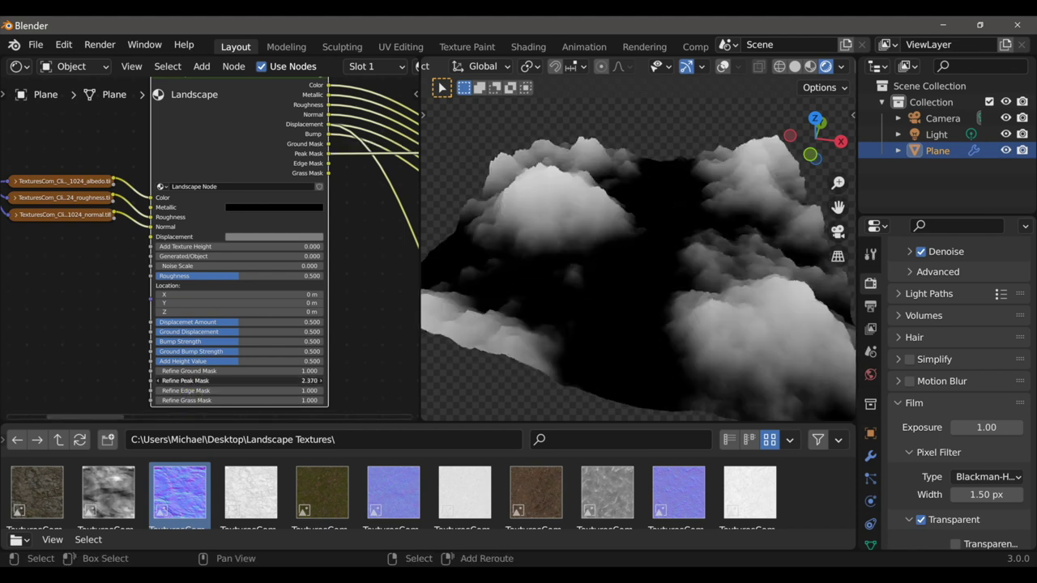
{"action": "left_click_drag", "start_coordinate": [283, 380], "coordinate": [308, 381]}
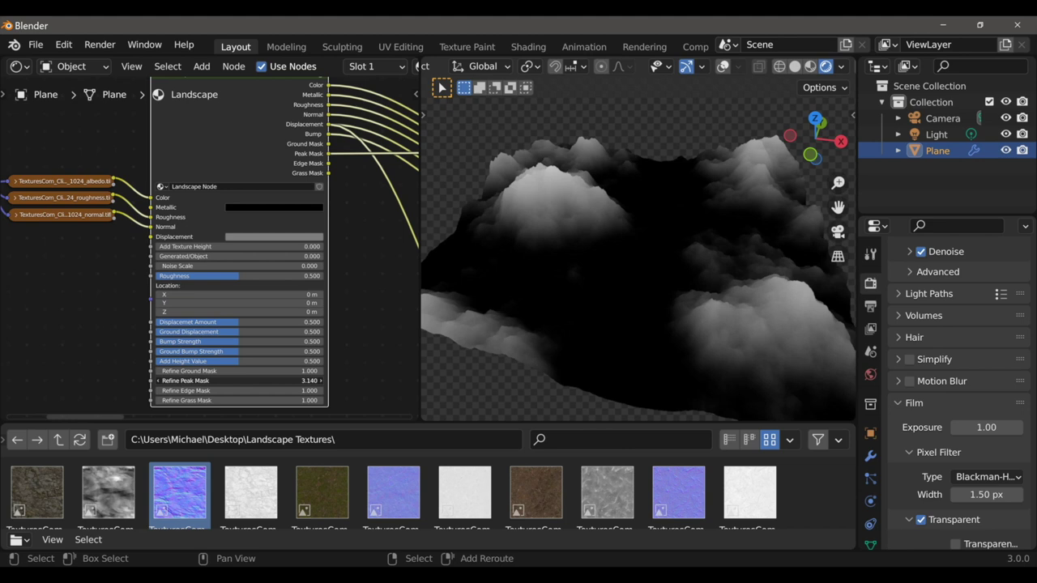
{"action": "key", "text": "ctrl+z"}
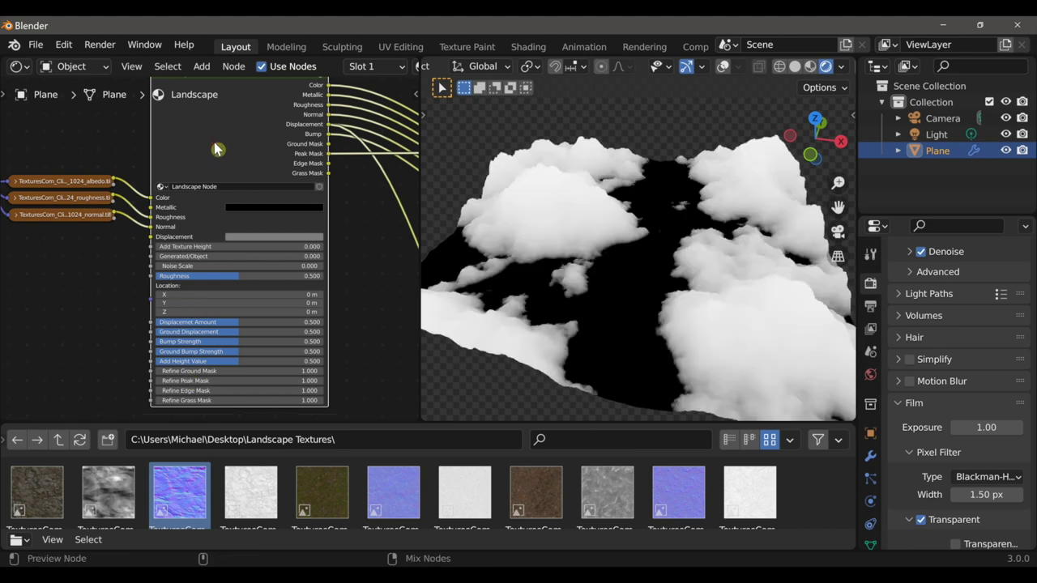
- Preview the Edge Mask with Refine Edge Mask 1.720 and the Grass Mask with Refine Grass Mask 1.510, reverting both values
{"action": "left_click", "coordinate": [214, 142], "text": "ctrl+shift"}
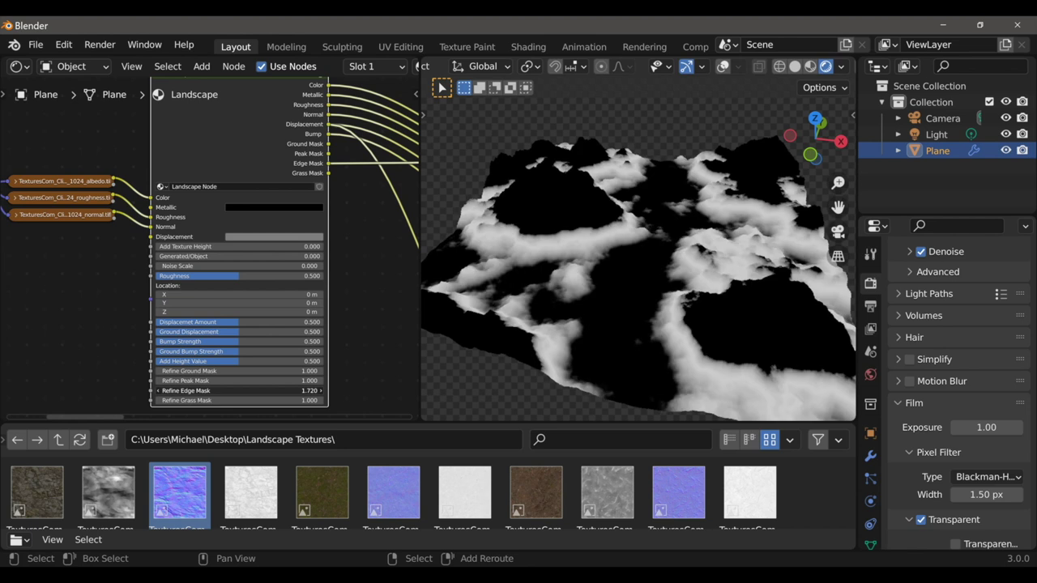
{"action": "right_click", "coordinate": [191, 392]}
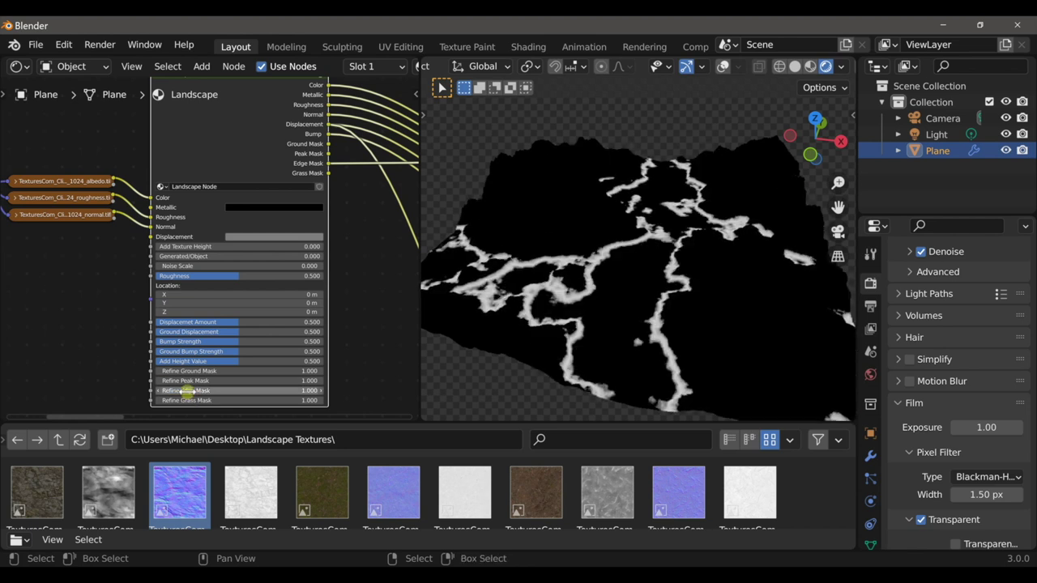
{"action": "left_click", "coordinate": [207, 241], "text": "ctrl+shift"}
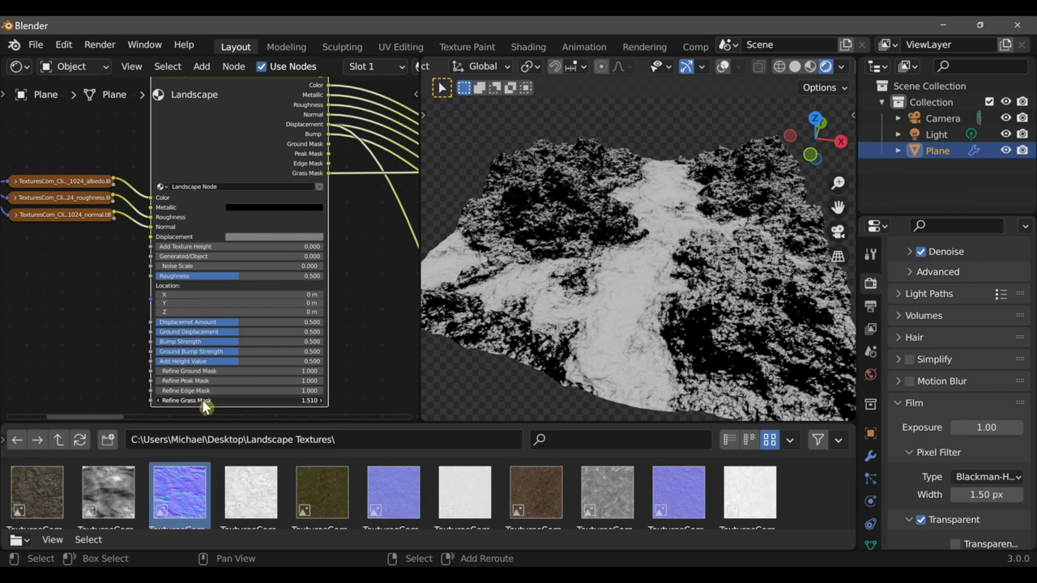
{"action": "key", "text": "ctrl+z"}
- Lower the plane's Subdivision viewport level to 4 and shade the terrain smooth
{"action": "middle_click_drag", "start_coordinate": [518, 298], "coordinate": [579, 278]}
{"action": "left_click", "coordinate": [871, 456]}
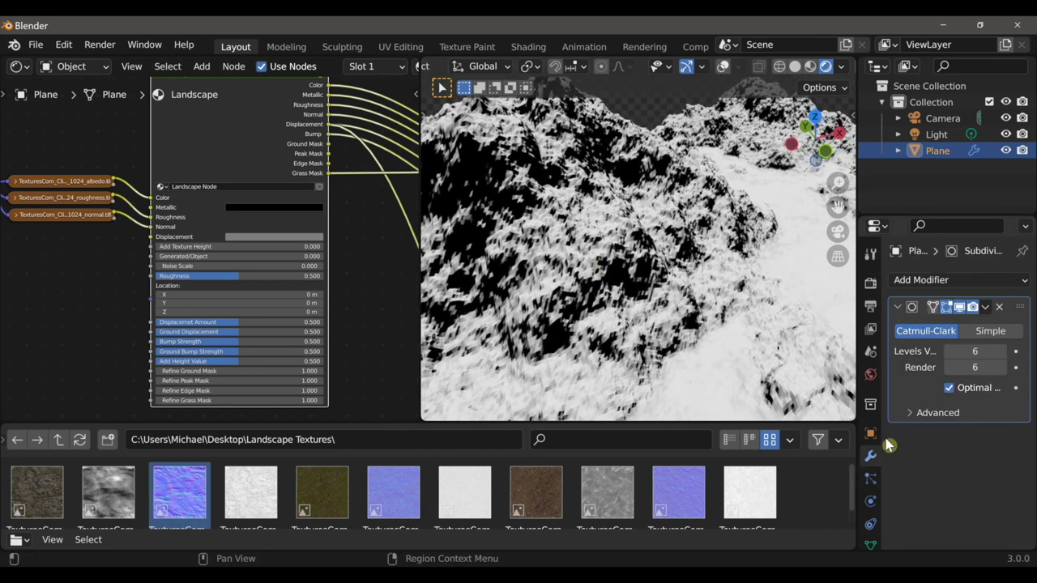
{"action": "left_click", "coordinate": [949, 351]}
{"action": "left_click", "coordinate": [949, 350]}
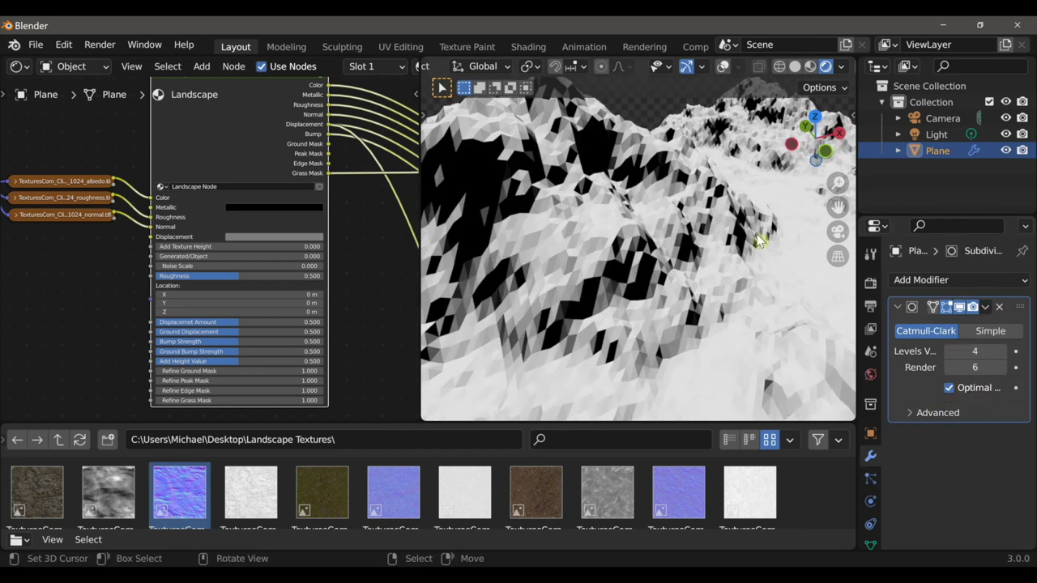
{"action": "scroll", "coordinate": [451, 65], "scroll_direction": "up", "scroll_amount": 5}
{"action": "left_click", "coordinate": [512, 65]}
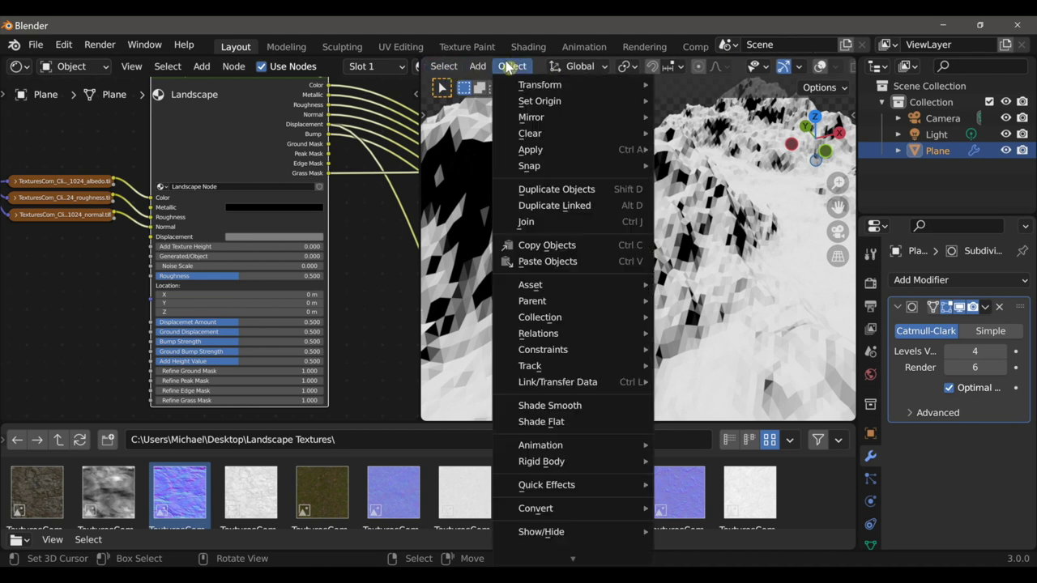
{"action": "left_click", "coordinate": [580, 409]}
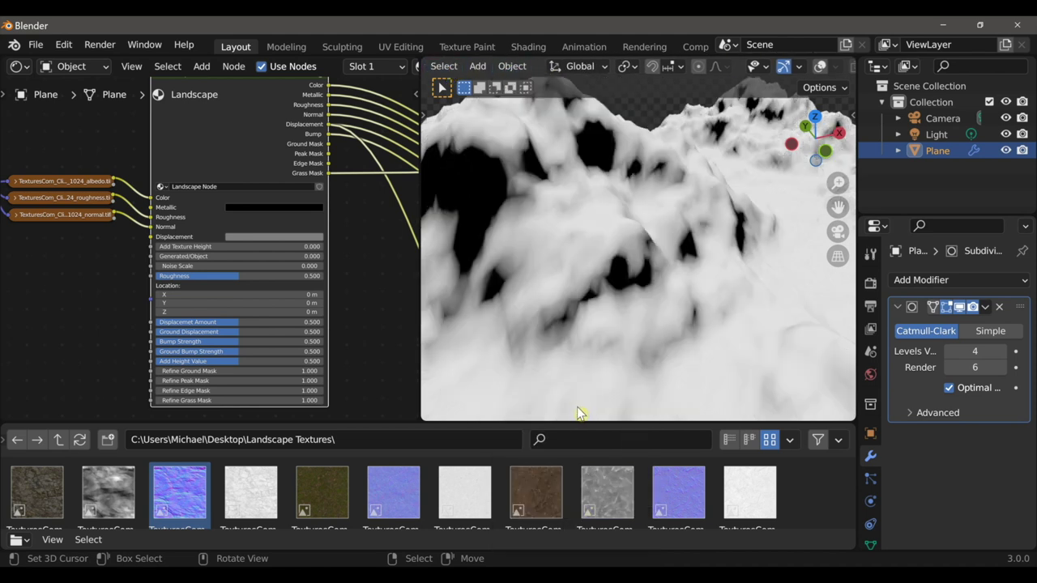
- Set the plane's Subdivision viewport level to 6 and view the whole terrain
{"action": "left_click", "coordinate": [1002, 351]}
{"action": "left_click", "coordinate": [1002, 351]}
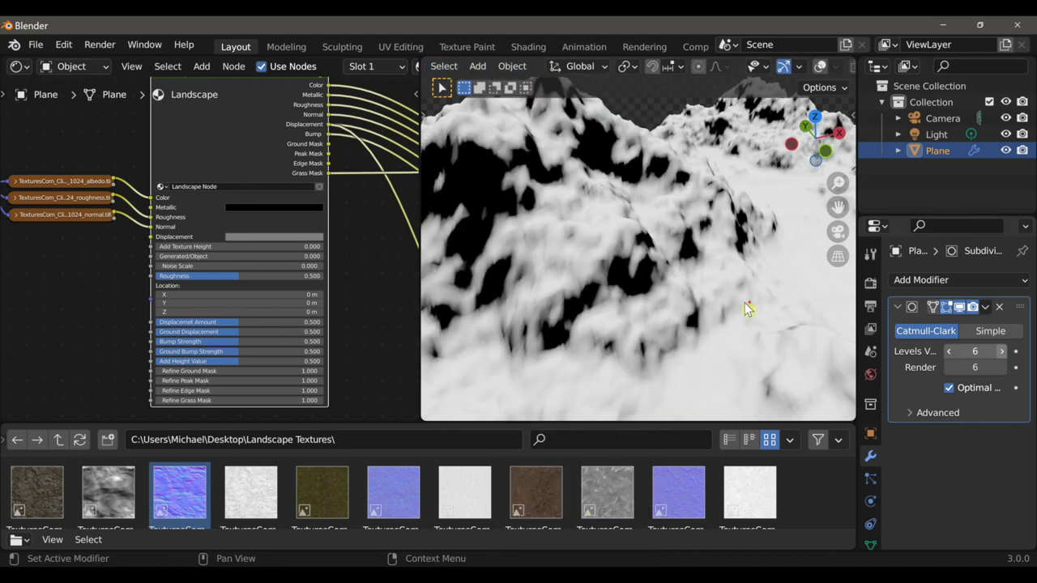
{"action": "scroll", "coordinate": [743, 304], "scroll_direction": "down", "scroll_amount": 4}
{"action": "middle_click_drag", "start_coordinate": [741, 305], "coordinate": [687, 373]}
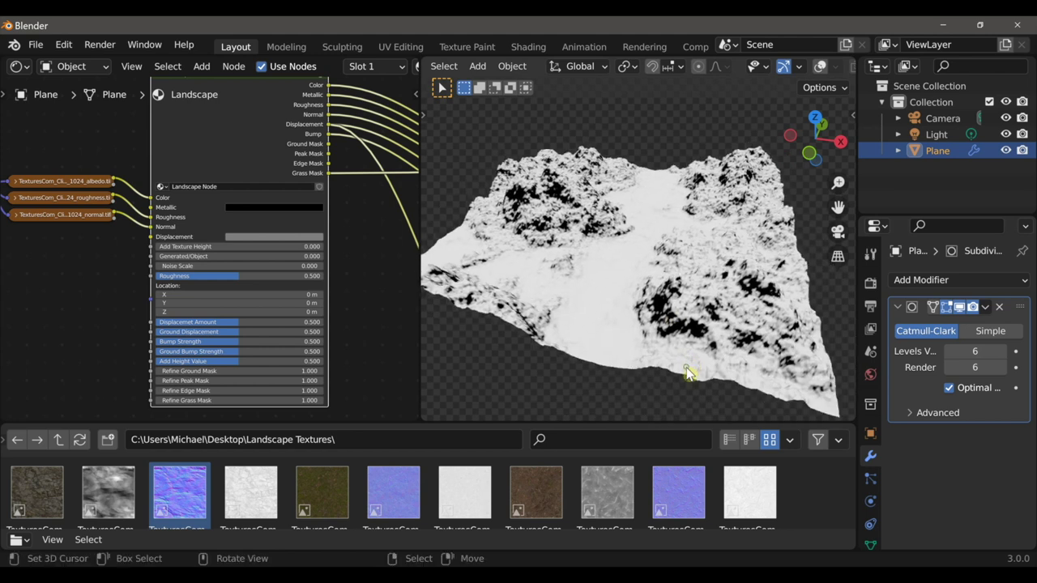
- Route the last node group before the Material Output to the surface so the full material shows on the terrain
{"action": "scroll", "coordinate": [368, 306], "scroll_direction": "down", "scroll_amount": 10}
{"action": "middle_click_drag", "start_coordinate": [367, 311], "coordinate": [130, 338]}
{"action": "middle_click_drag", "start_coordinate": [392, 335], "coordinate": [306, 337]}
{"action": "left_click", "coordinate": [320, 258], "text": "ctrl+shift"}
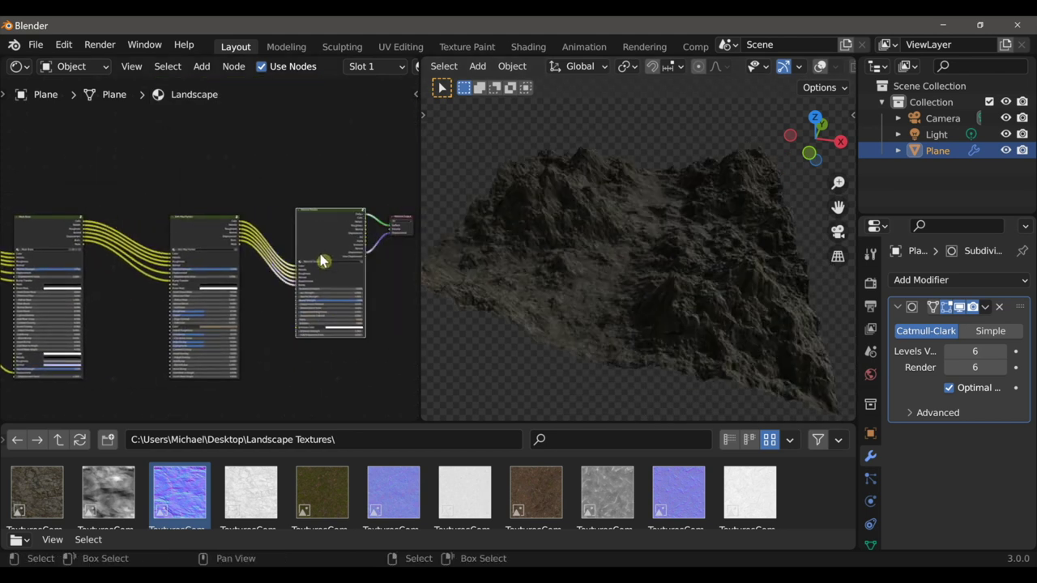
{"action": "left_click_drag", "start_coordinate": [322, 256], "coordinate": [321, 263]}
- Connect the Landscape Node's Grass Mask output to the Mask input of the Mask Base node beside it
{"action": "middle_click_drag", "start_coordinate": [226, 272], "coordinate": [387, 277]}
{"action": "middle_click_drag", "start_coordinate": [117, 275], "coordinate": [235, 290]}
{"action": "scroll", "coordinate": [204, 294], "scroll_direction": "up", "scroll_amount": 8}
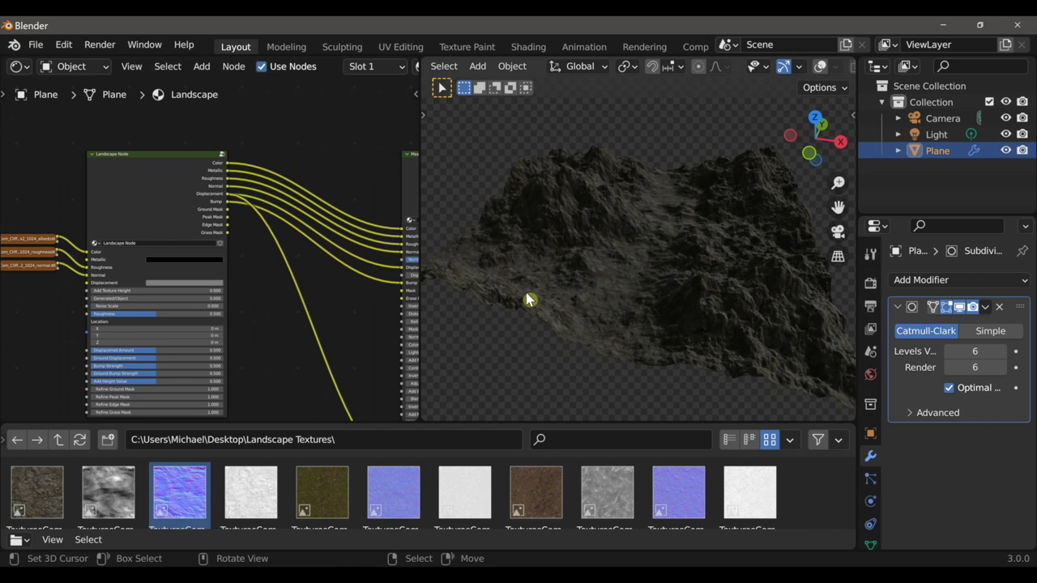
{"action": "middle_click_drag", "start_coordinate": [373, 299], "coordinate": [287, 284]}
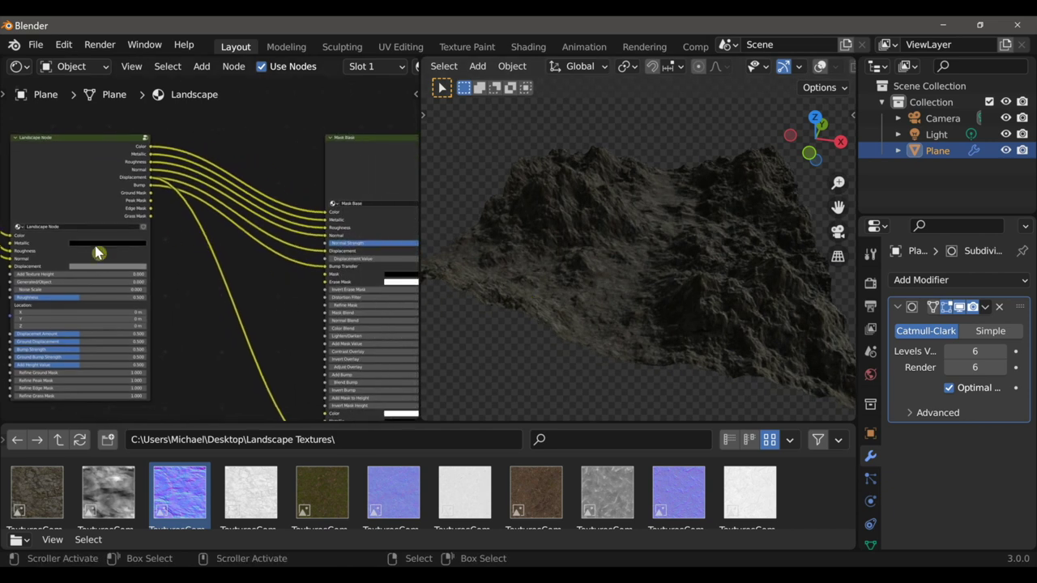
{"action": "left_click", "coordinate": [342, 210]}
{"action": "scroll", "coordinate": [357, 206], "scroll_direction": "down", "scroll_amount": 2}
{"action": "middle_click_drag", "start_coordinate": [371, 222], "coordinate": [319, 206]}
{"action": "left_click_drag", "start_coordinate": [334, 217], "coordinate": [328, 216]}
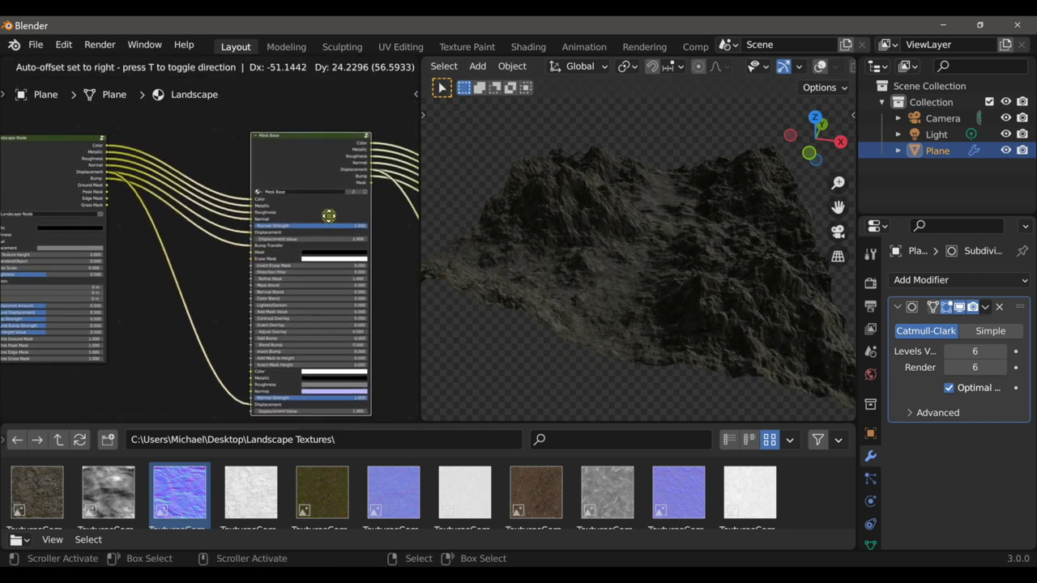
{"action": "left_click", "coordinate": [333, 219]}
{"action": "left_click_drag", "start_coordinate": [107, 208], "coordinate": [260, 256]}
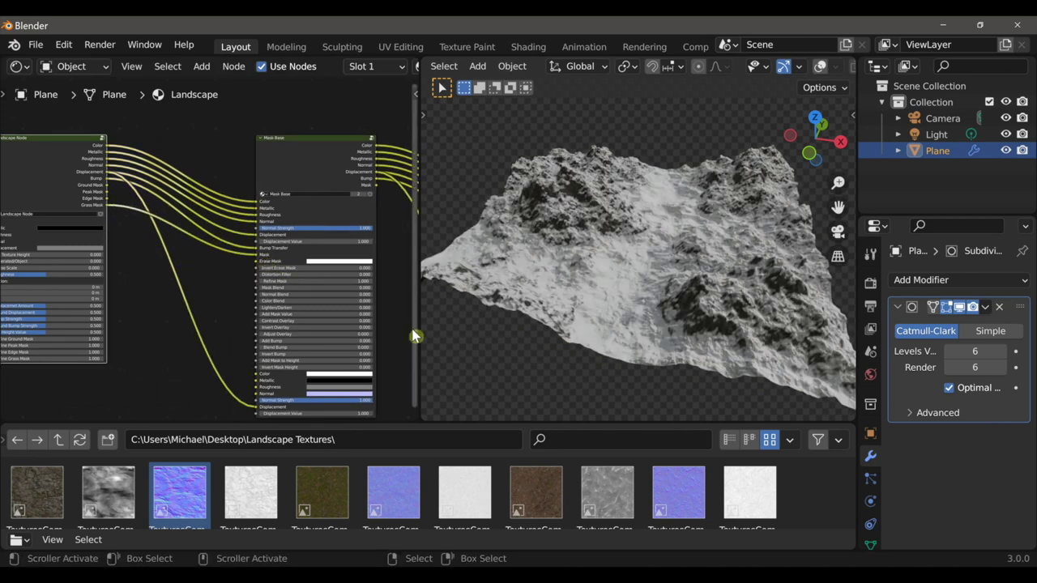
- Inspect the masked terrain up close and add a Mask Edit node above the Mask Base from the Mask Tools shaders
{"action": "middle_click_drag", "start_coordinate": [627, 280], "coordinate": [550, 285]}
{"action": "scroll", "coordinate": [579, 308], "scroll_direction": "up", "scroll_amount": 3}
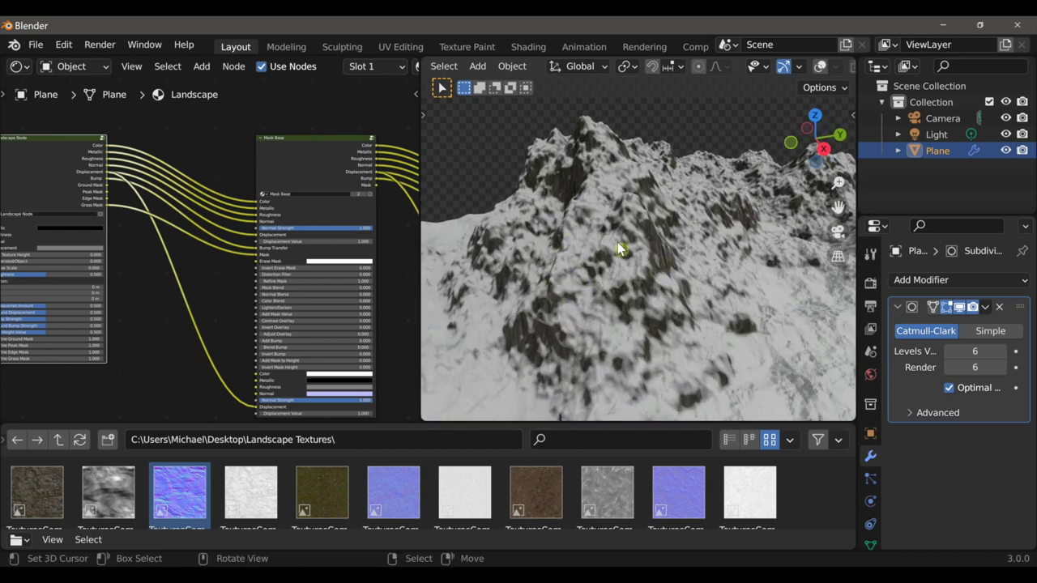
{"action": "middle_click_drag", "start_coordinate": [546, 286], "coordinate": [688, 313]}
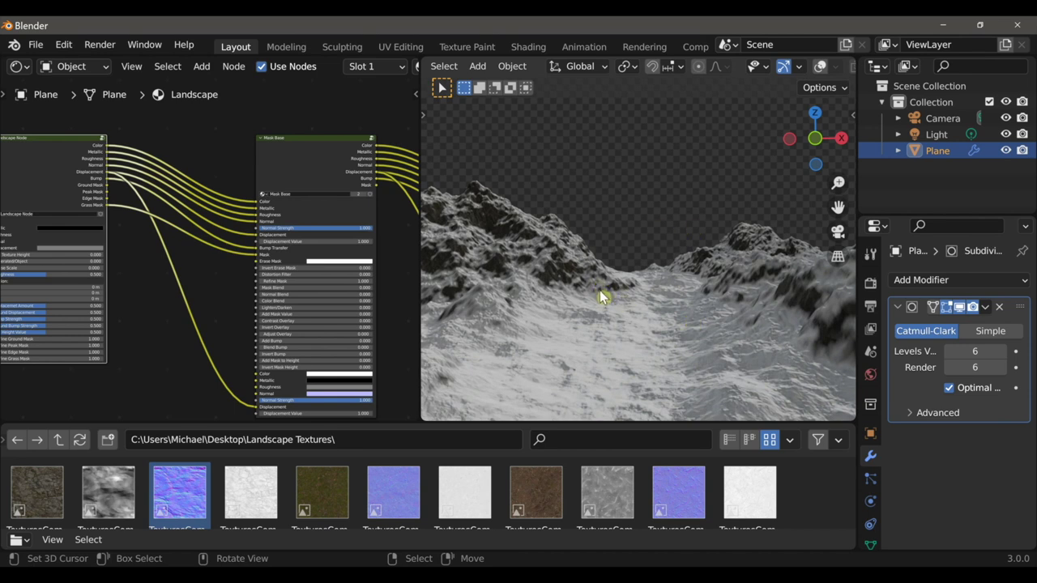
{"action": "scroll", "coordinate": [298, 300], "scroll_direction": "down", "scroll_amount": 3}
{"action": "middle_click_drag", "start_coordinate": [377, 172], "coordinate": [349, 319]}
{"action": "key", "text": "n"}
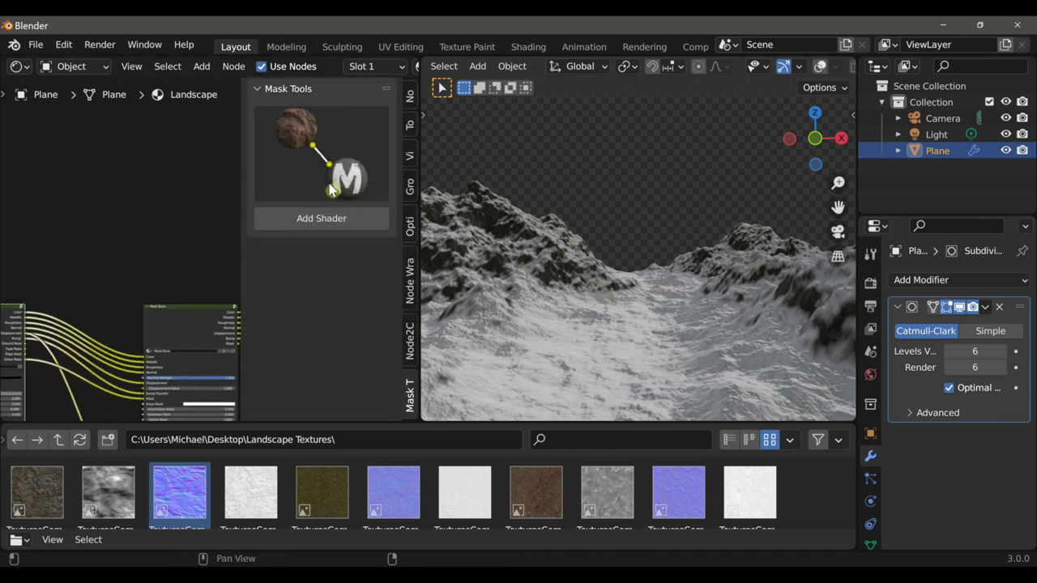
{"action": "left_click", "coordinate": [330, 190]}
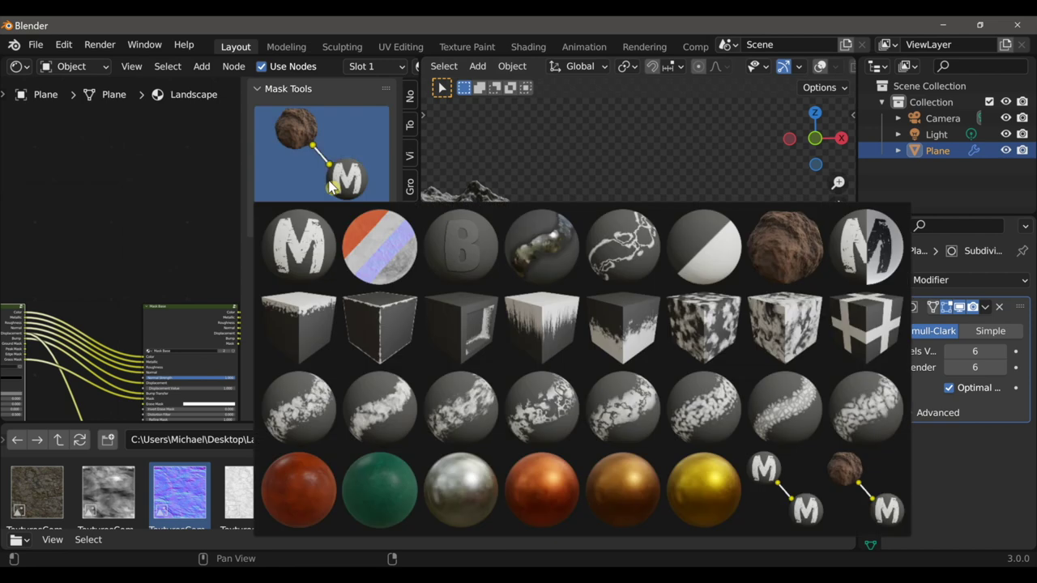
{"action": "left_click", "coordinate": [866, 247]}
{"action": "middle_click_drag", "start_coordinate": [163, 162], "coordinate": [157, 246]}
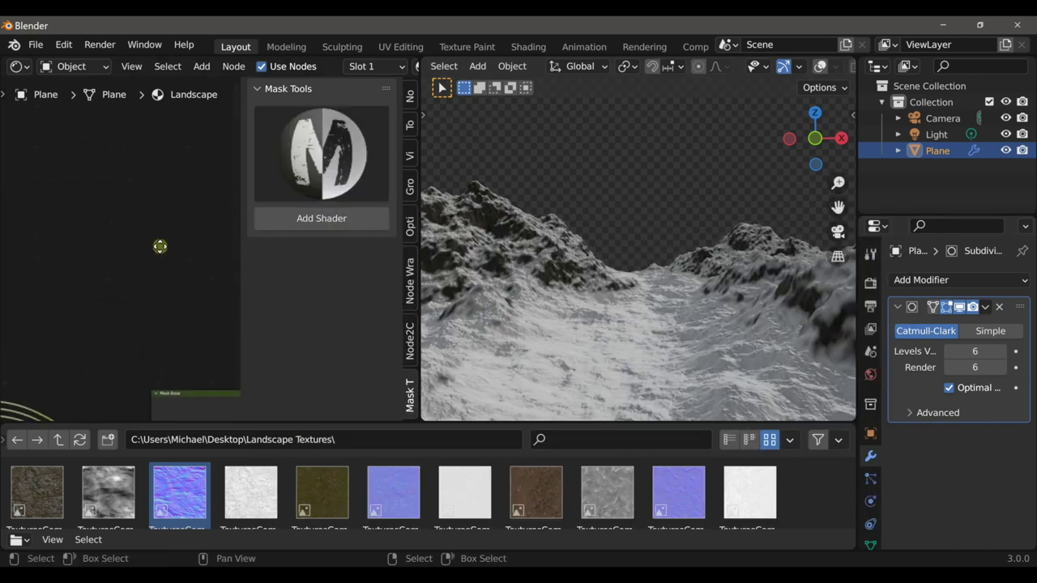
{"action": "left_click", "coordinate": [293, 220]}
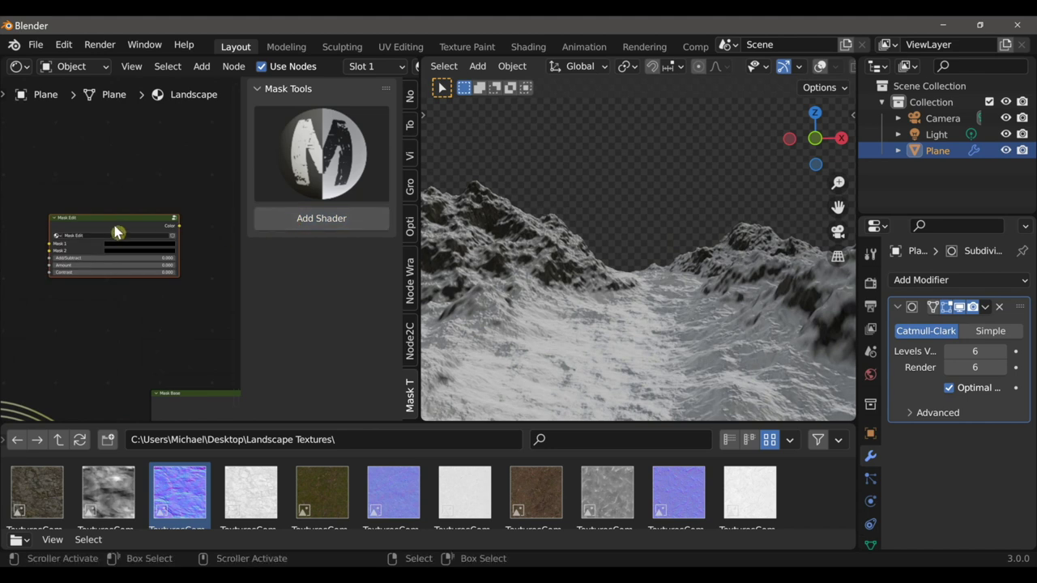
{"action": "key", "text": "n"}
- Connect the Landscape Node's Grass Mask output to the Mask 1 input of the Mask Edit node
{"action": "scroll", "coordinate": [126, 318], "scroll_direction": "down", "scroll_amount": 1}
{"action": "middle_click_drag", "start_coordinate": [115, 324], "coordinate": [169, 260]}
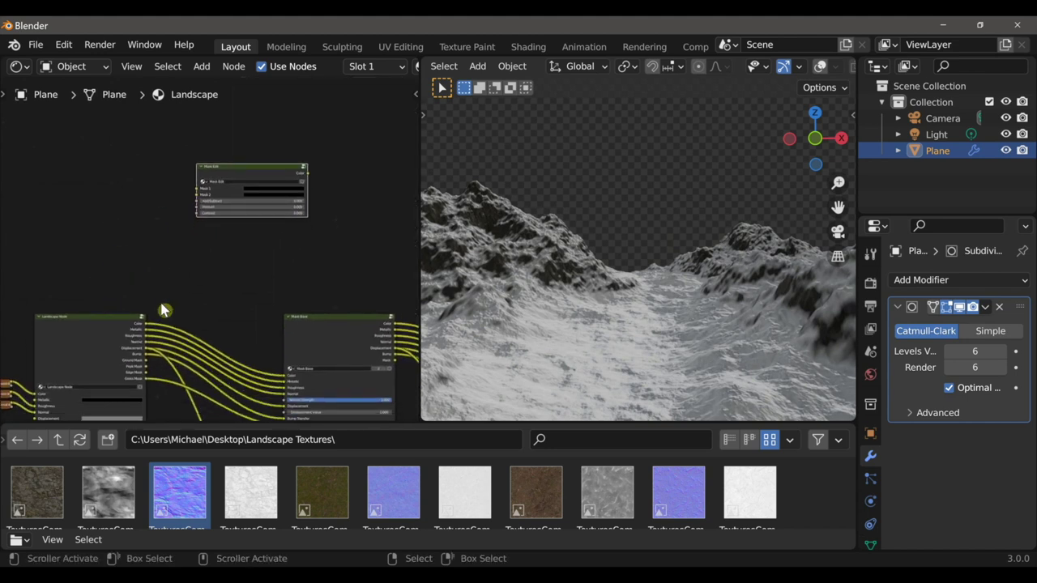
{"action": "left_click_drag", "start_coordinate": [147, 379], "coordinate": [221, 245]}
{"action": "scroll", "coordinate": [226, 277], "scroll_direction": "up", "scroll_amount": 1}
{"action": "middle_click_drag", "start_coordinate": [227, 308], "coordinate": [225, 271]}
{"action": "scroll", "coordinate": [226, 271], "scroll_direction": "up", "scroll_amount": 1}
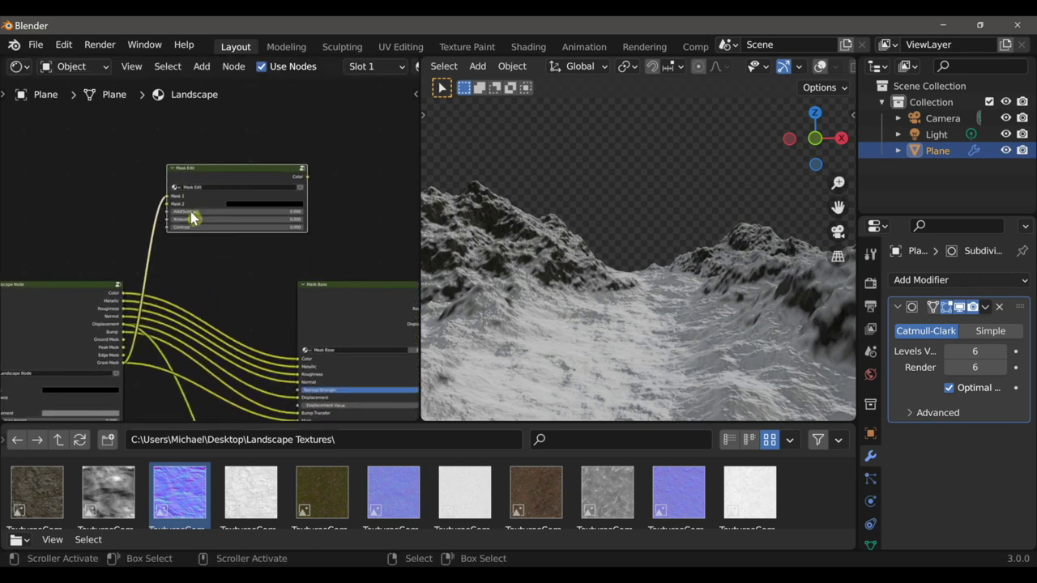
- Connect the Landscape Node's Ground Mask output to Mask 2 of the Mask Edit node and preview the combined mask
{"action": "left_click_drag", "start_coordinate": [124, 347], "coordinate": [187, 206]}
{"action": "left_click", "coordinate": [233, 180], "text": "ctrl+shift"}
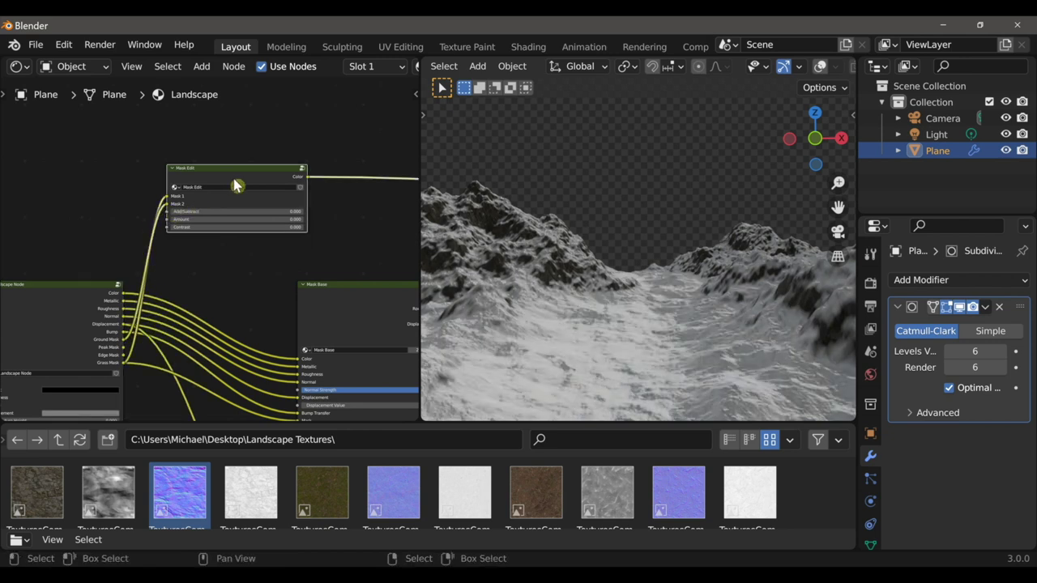
{"action": "scroll", "coordinate": [208, 238], "scroll_direction": "up", "scroll_amount": 2}
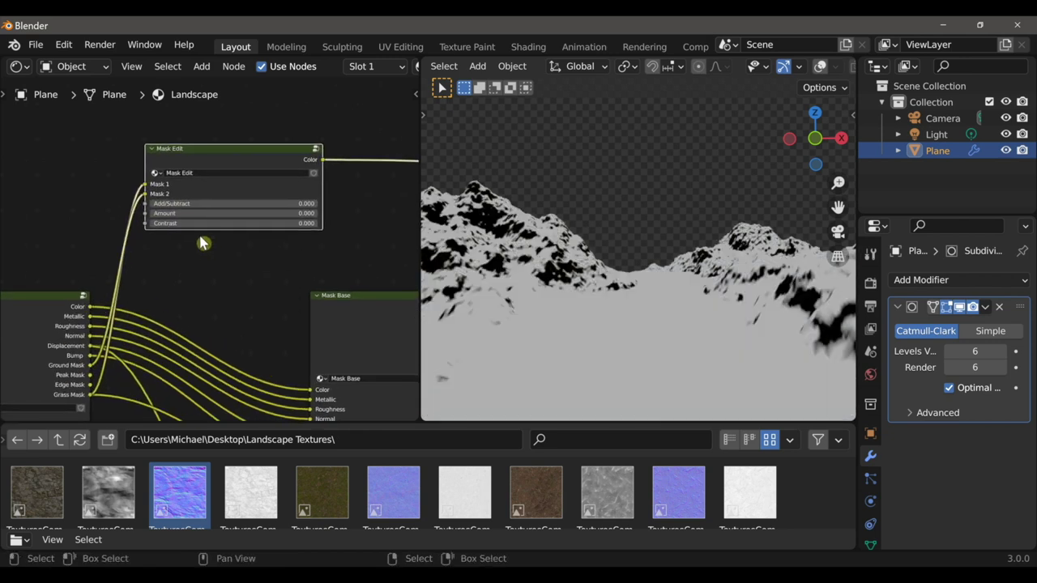
- Set the Mask Edit node's Add/Subtract to 1 and its Amount to 3.360 to cut the ground area from the mask
{"action": "left_click_drag", "start_coordinate": [213, 203], "coordinate": [381, 203]}
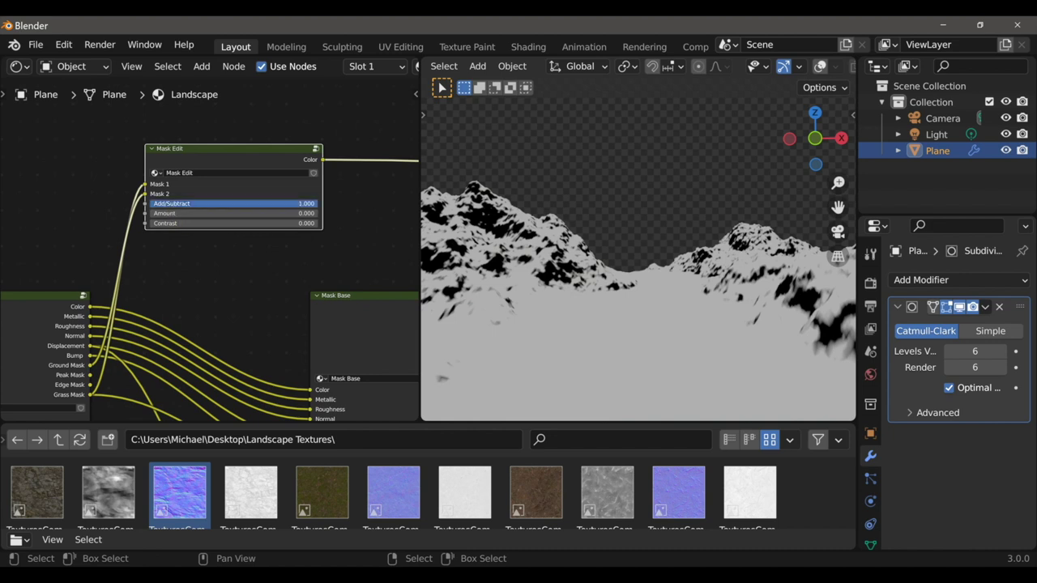
{"action": "middle_click_drag", "start_coordinate": [518, 315], "coordinate": [646, 350]}
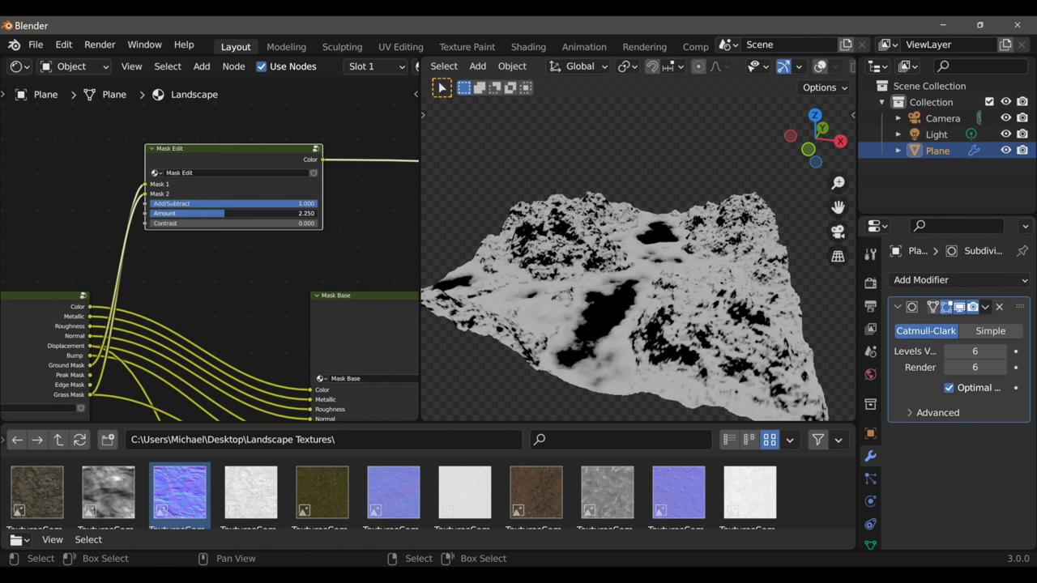
{"action": "left_click_drag", "start_coordinate": [232, 213], "coordinate": [262, 214]}
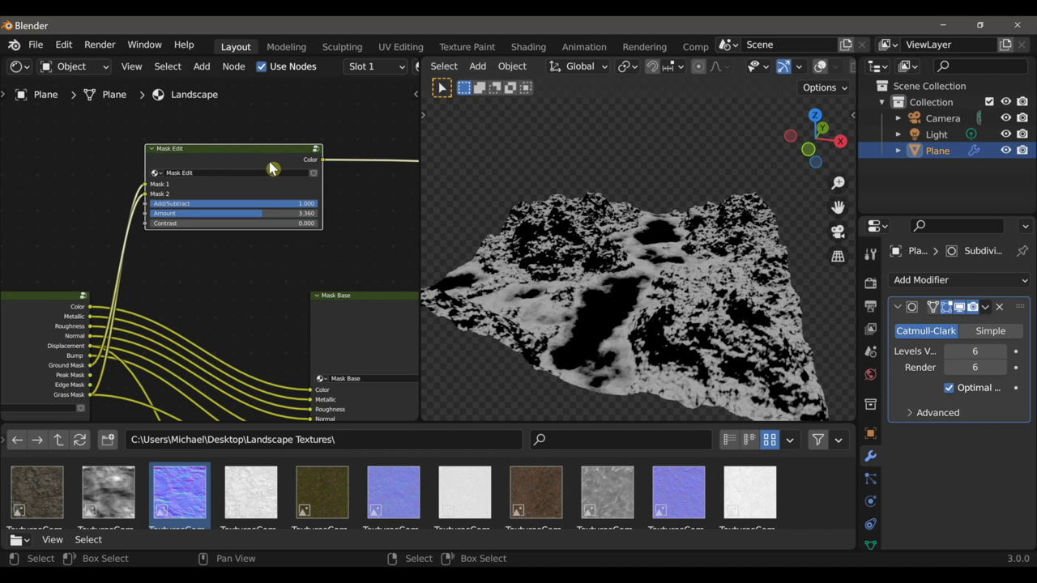
- Delete the Mask Edit node and route the last Mask Base back to the surface to show the full material
{"action": "key", "text": "x"}
{"action": "middle_click_drag", "start_coordinate": [290, 229], "coordinate": [351, 310], "text": "ctrl"}
{"action": "middle_click_drag", "start_coordinate": [297, 247], "coordinate": [177, 296], "text": "ctrl"}
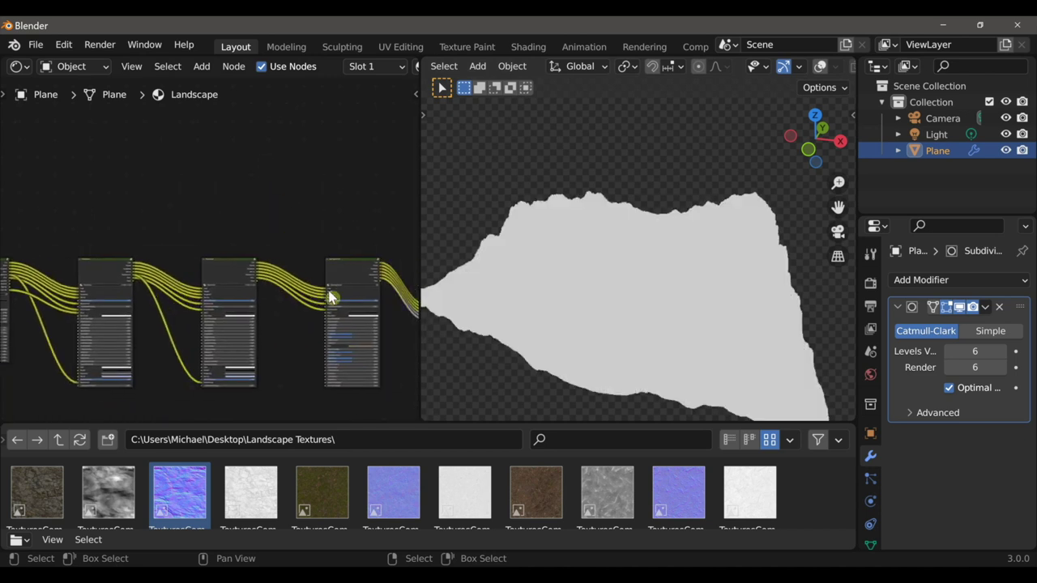
{"action": "middle_click_drag", "start_coordinate": [331, 296], "coordinate": [213, 295]}
{"action": "scroll", "coordinate": [300, 280], "scroll_direction": "down", "scroll_amount": 2}
{"action": "middle_click_drag", "start_coordinate": [146, 287], "coordinate": [311, 276]}
{"action": "scroll", "coordinate": [217, 291], "scroll_direction": "up", "scroll_amount": 6}
{"action": "middle_click_drag", "start_coordinate": [217, 292], "coordinate": [220, 304]}
{"action": "scroll", "coordinate": [178, 332], "scroll_direction": "up", "scroll_amount": 2}
{"action": "middle_click_drag", "start_coordinate": [179, 333], "coordinate": [274, 267]}
{"action": "scroll", "coordinate": [274, 254], "scroll_direction": "up", "scroll_amount": 4}
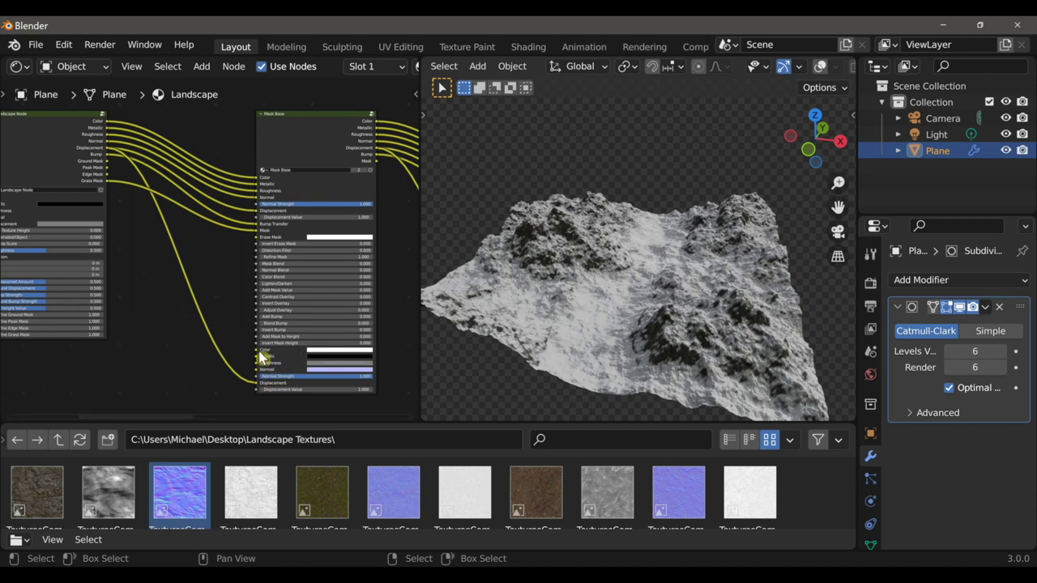
- Add the green grass albedo texture, feed it into the first Mask Base's lower Color input, and collapse its node beside the group
{"action": "left_click_drag", "start_coordinate": [322, 491], "coordinate": [256, 350]}
{"action": "left_click", "coordinate": [122, 328]}
{"action": "left_click_drag", "start_coordinate": [132, 327], "coordinate": [157, 298]}
- Add the grass roughness texture as Non-Color, connect it to the first Mask Base's lower Roughness input, and collapse it below the albedo
{"action": "left_click_drag", "start_coordinate": [457, 486], "coordinate": [167, 387]}
{"action": "left_click_drag", "start_coordinate": [173, 375], "coordinate": [153, 341]}
{"action": "middle_click_drag", "start_coordinate": [172, 388], "coordinate": [174, 368]}
{"action": "left_click", "coordinate": [173, 380]}
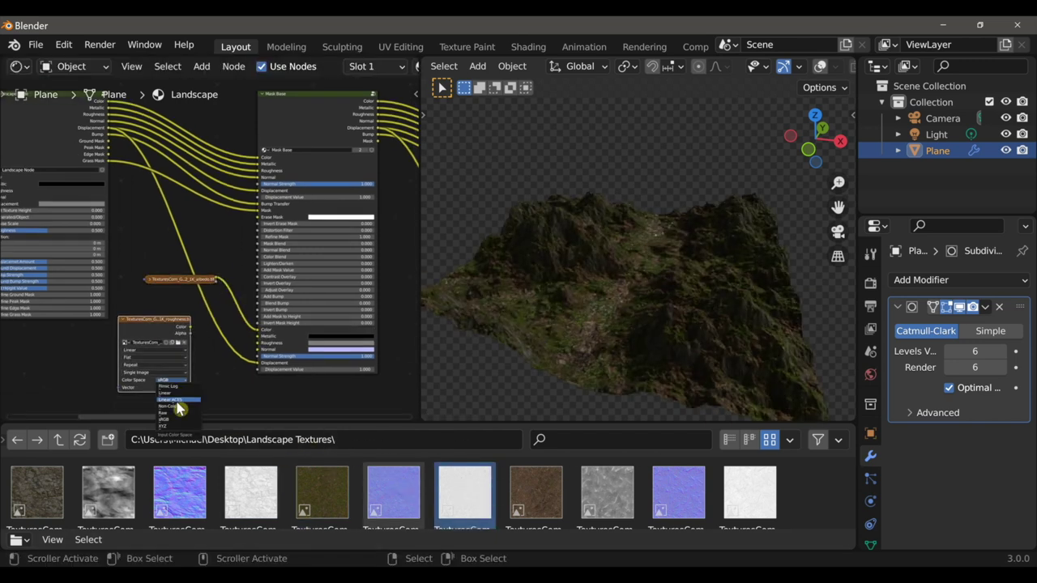
{"action": "left_click", "coordinate": [180, 411]}
{"action": "left_click_drag", "start_coordinate": [154, 320], "coordinate": [249, 348]}
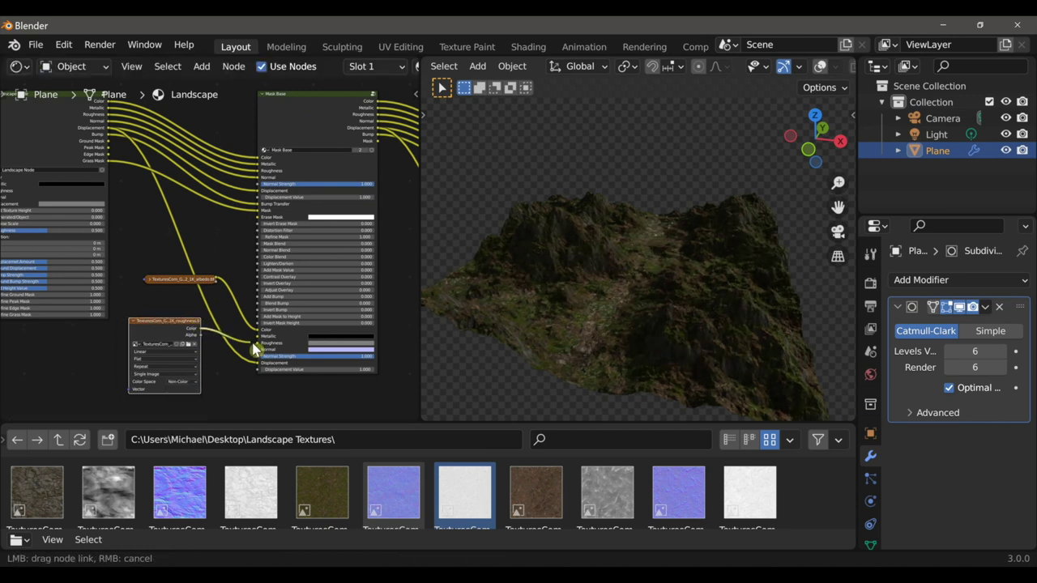
{"action": "left_click", "coordinate": [137, 322]}
{"action": "left_click_drag", "start_coordinate": [138, 322], "coordinate": [141, 293]}
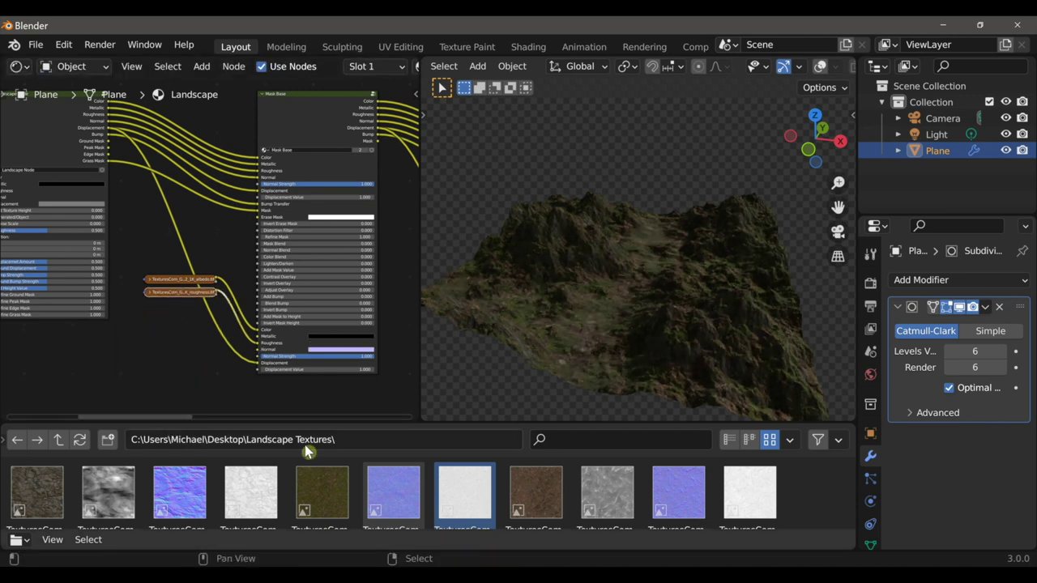
- Add the grass normal texture as Non-Color, connect it to the first Mask Base's lower Normal input, and collapse it below the roughness
{"action": "left_click_drag", "start_coordinate": [386, 485], "coordinate": [139, 364]}
{"action": "left_click", "coordinate": [191, 396]}
{"action": "left_click", "coordinate": [189, 424]}
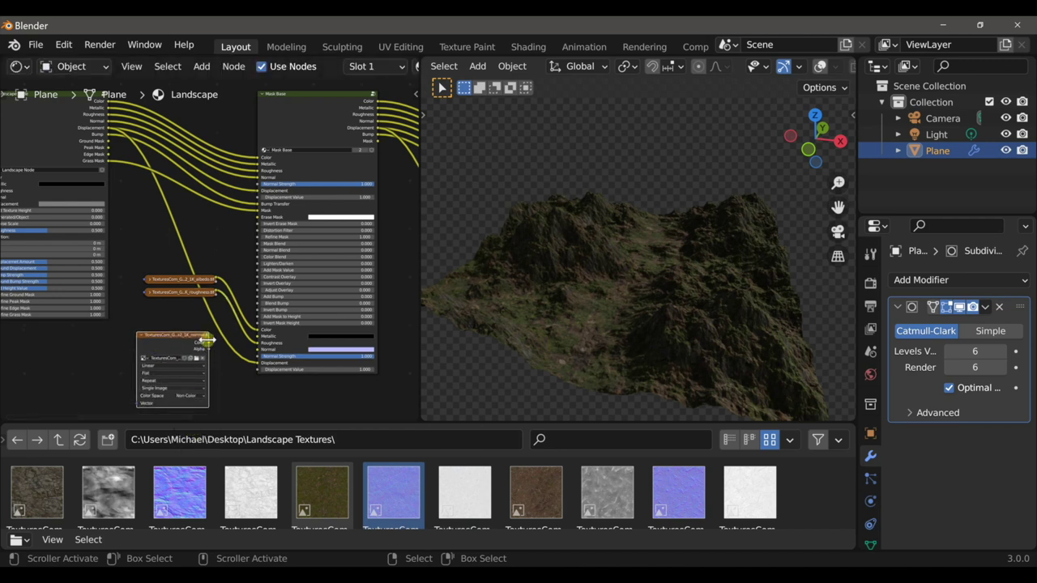
{"action": "left_click_drag", "start_coordinate": [208, 342], "coordinate": [242, 340]}
{"action": "left_click", "coordinate": [140, 335]}
{"action": "left_click_drag", "start_coordinate": [157, 336], "coordinate": [165, 308]}
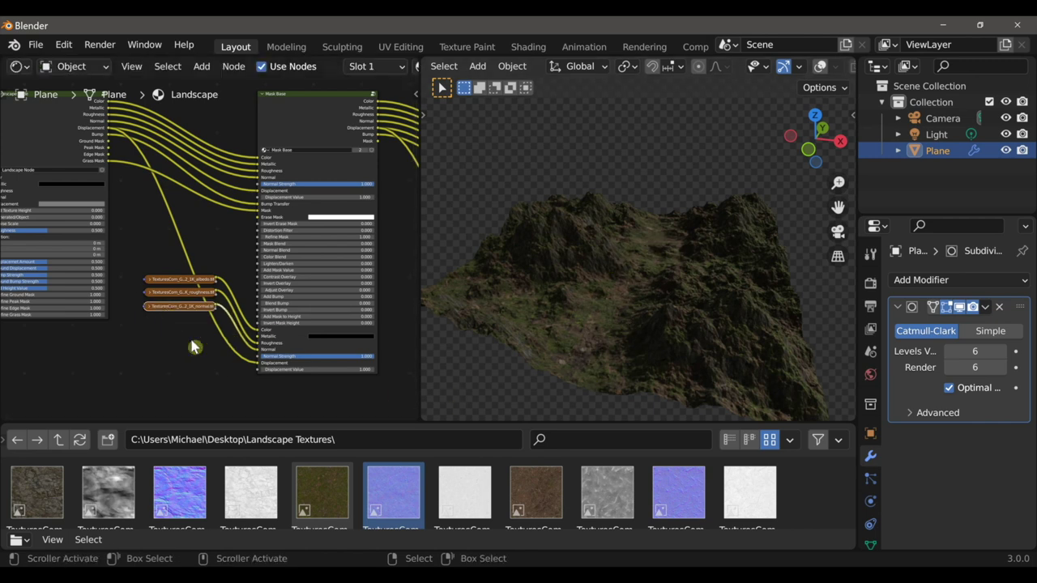
- Add Texture Coordinate and Mapping nodes for the grass textures and connect the Mapping vector to all three image nodes
{"action": "key", "text": "ctrl+t"}
{"action": "middle_click_drag", "start_coordinate": [152, 343], "coordinate": [195, 326]}
{"action": "key", "text": "g"}
{"action": "left_click", "coordinate": [172, 381]}
{"action": "middle_click_drag", "start_coordinate": [176, 386], "coordinate": [192, 335]}
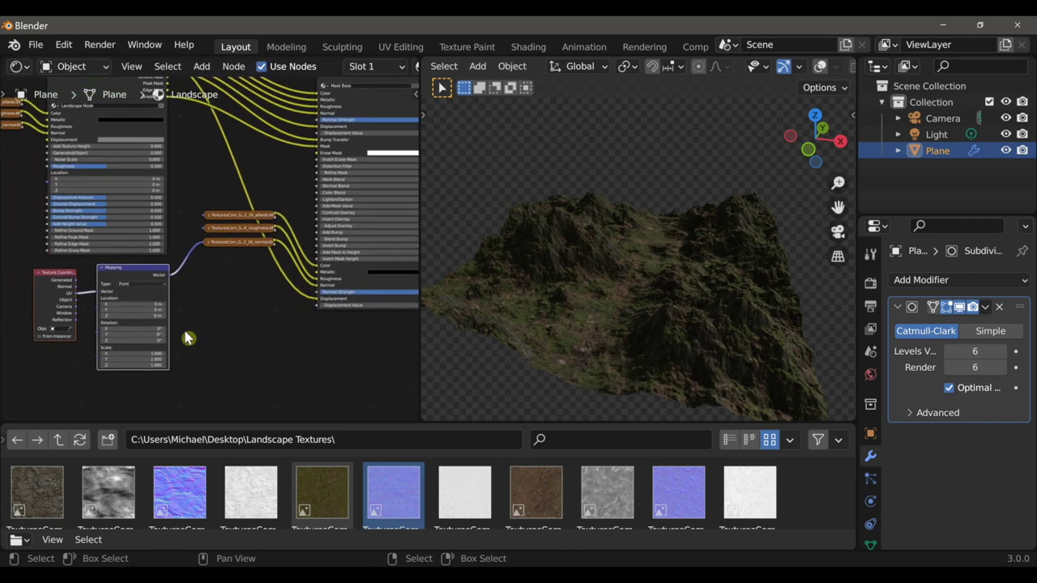
{"action": "scroll", "coordinate": [211, 320], "scroll_direction": "up", "scroll_amount": 2}
{"action": "left_click_drag", "start_coordinate": [201, 270], "coordinate": [248, 193]}
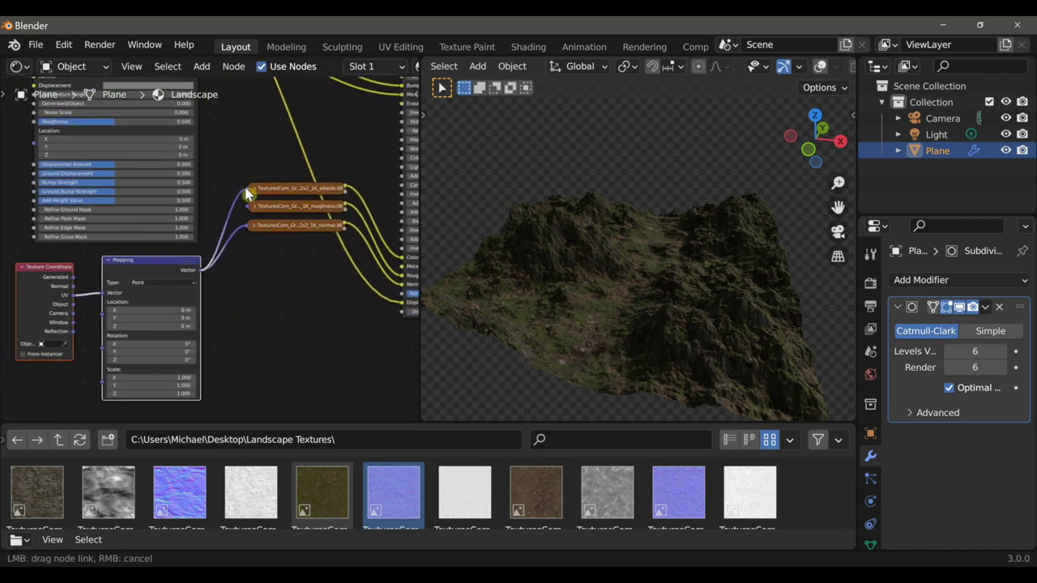
{"action": "left_click_drag", "start_coordinate": [201, 271], "coordinate": [254, 209]}
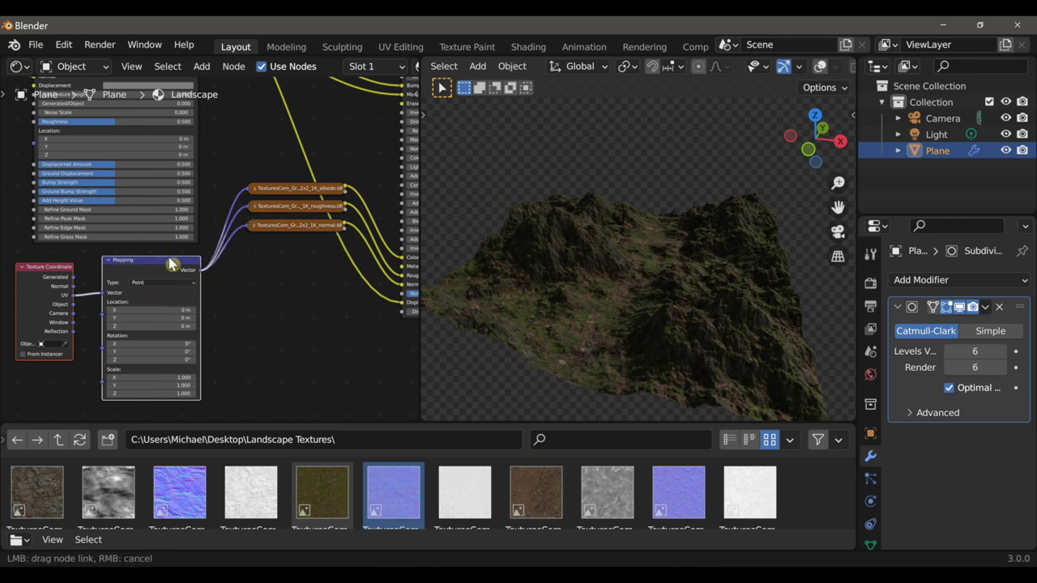
{"action": "left_click_drag", "start_coordinate": [170, 264], "coordinate": [170, 264]}
- Set the grass Mapping node's X and Y scale to 8 and check the tiling on the terrain
{"action": "scroll", "coordinate": [296, 359], "scroll_direction": "up", "scroll_amount": 3}
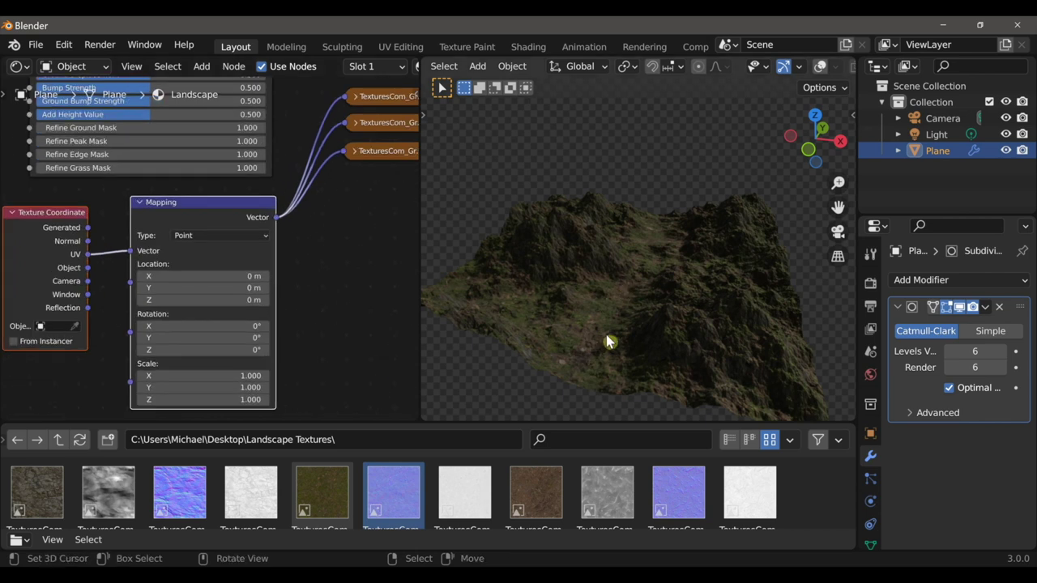
{"action": "middle_click_drag", "start_coordinate": [607, 336], "coordinate": [611, 360]}
{"action": "scroll", "coordinate": [612, 361], "scroll_direction": "up", "scroll_amount": 6}
{"action": "middle_click_drag", "start_coordinate": [613, 284], "coordinate": [629, 300], "text": "shift"}
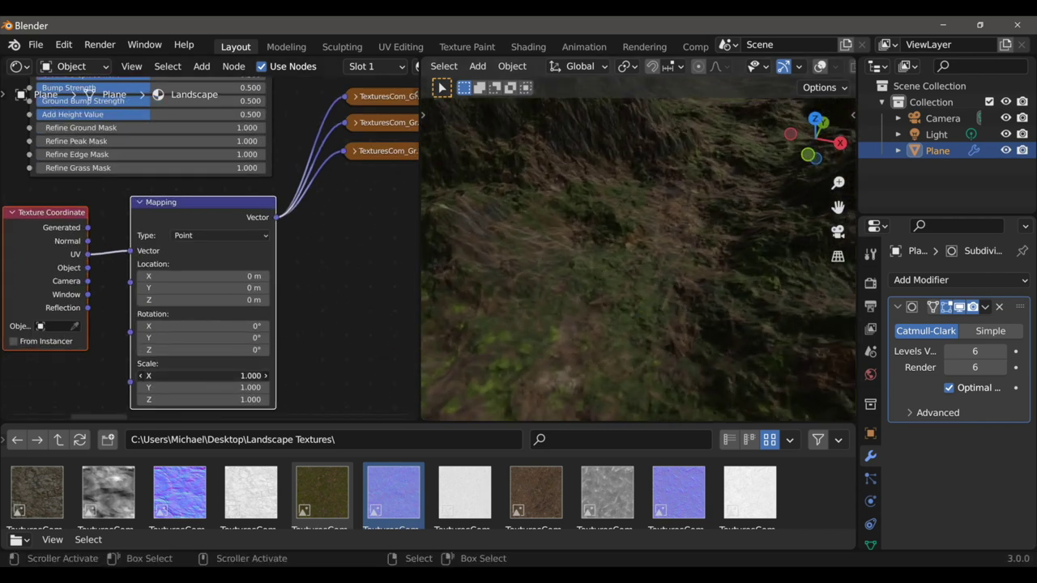
{"action": "left_click_drag", "start_coordinate": [203, 376], "coordinate": [202, 388]}
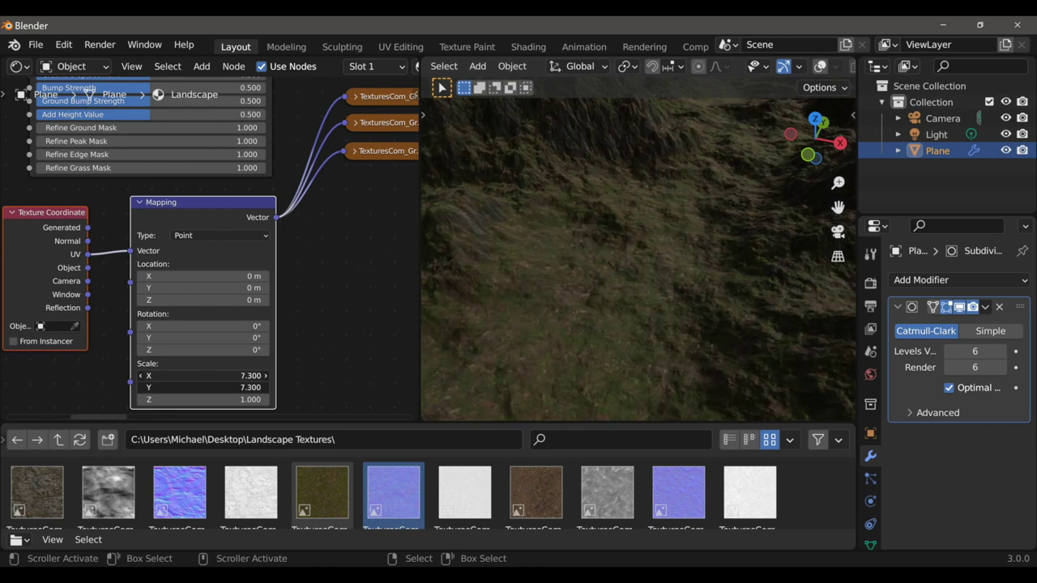
{"action": "left_click_drag", "start_coordinate": [202, 388], "coordinate": [272, 351]}
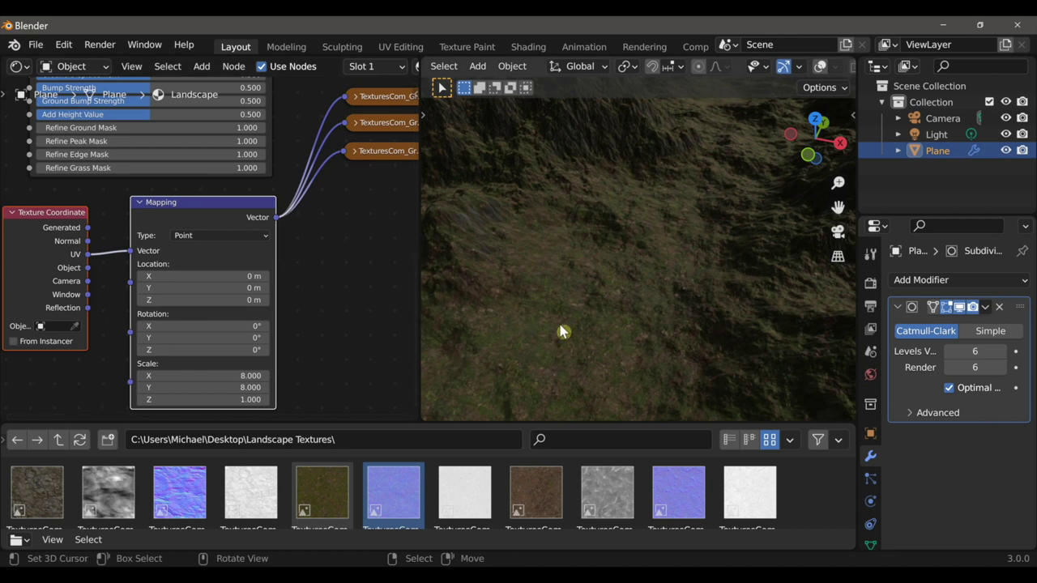
{"action": "scroll", "coordinate": [628, 326], "scroll_direction": "down", "scroll_amount": 8}
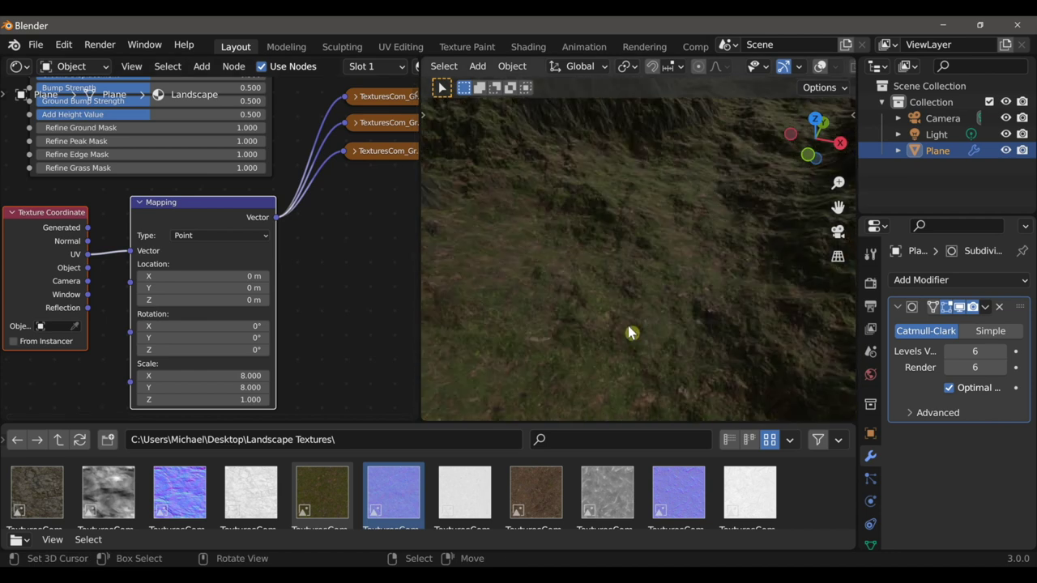
{"action": "middle_click_drag", "start_coordinate": [631, 348], "coordinate": [649, 328]}
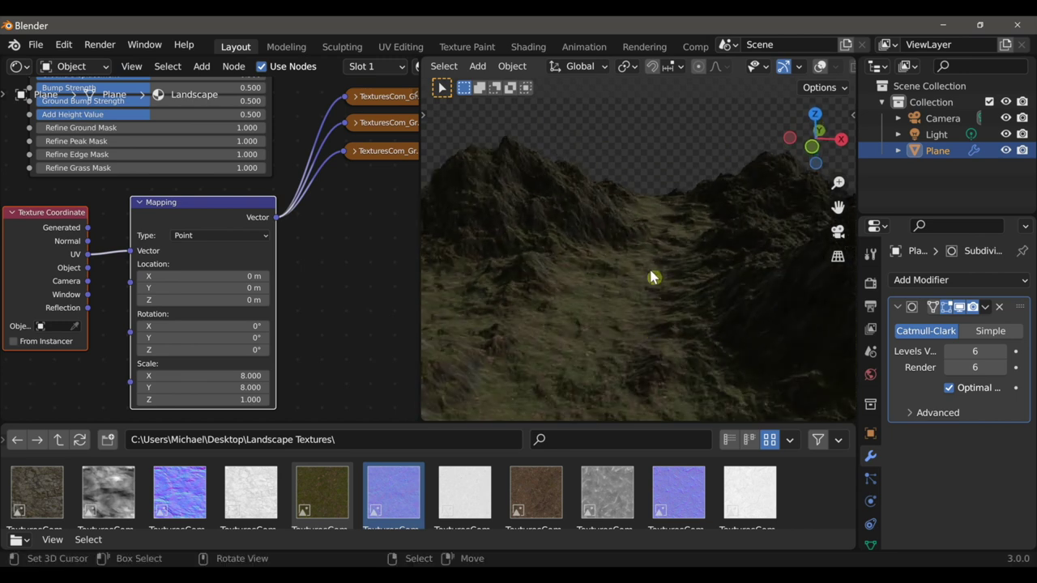
- Connect the Landscape Node's Ground Mask output to the Mask input of the second Mask Base
{"action": "scroll", "coordinate": [361, 285], "scroll_direction": "down", "scroll_amount": 5}
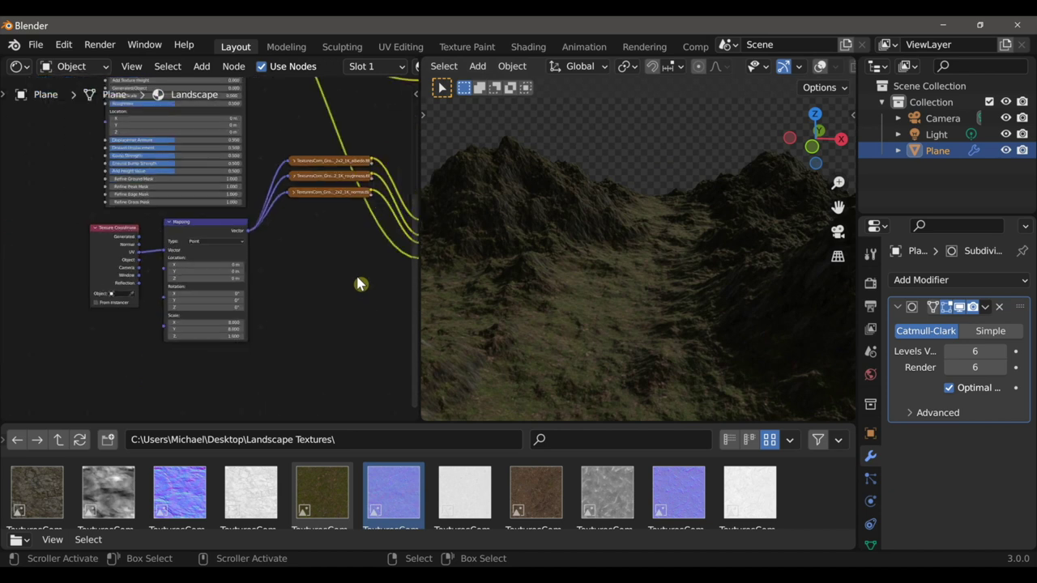
{"action": "middle_click_drag", "start_coordinate": [331, 296], "coordinate": [294, 323]}
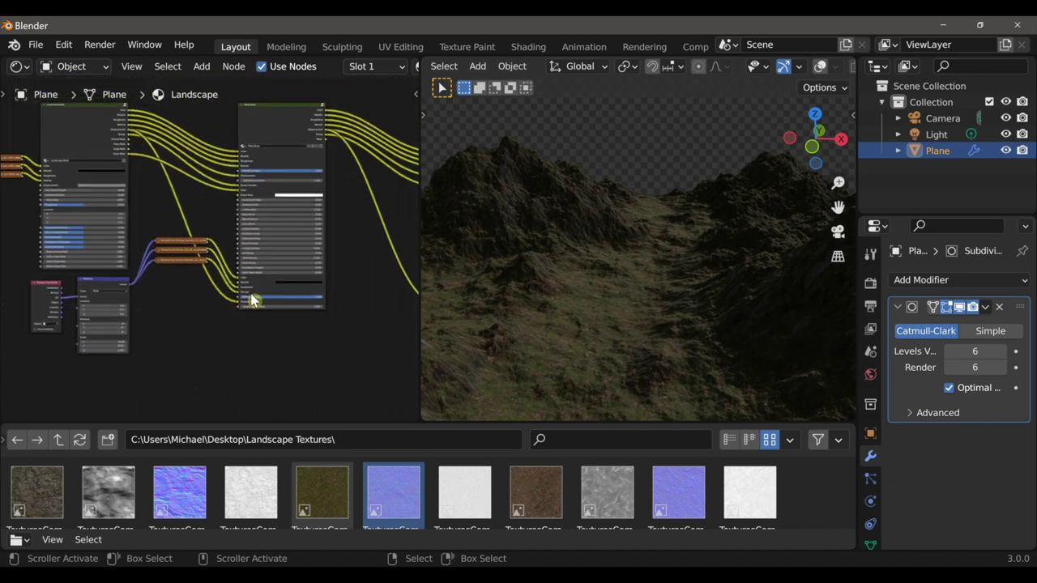
{"action": "middle_click_drag", "start_coordinate": [329, 259], "coordinate": [259, 296]}
{"action": "left_click", "coordinate": [370, 189]}
{"action": "scroll", "coordinate": [328, 210], "scroll_direction": "down", "scroll_amount": 3}
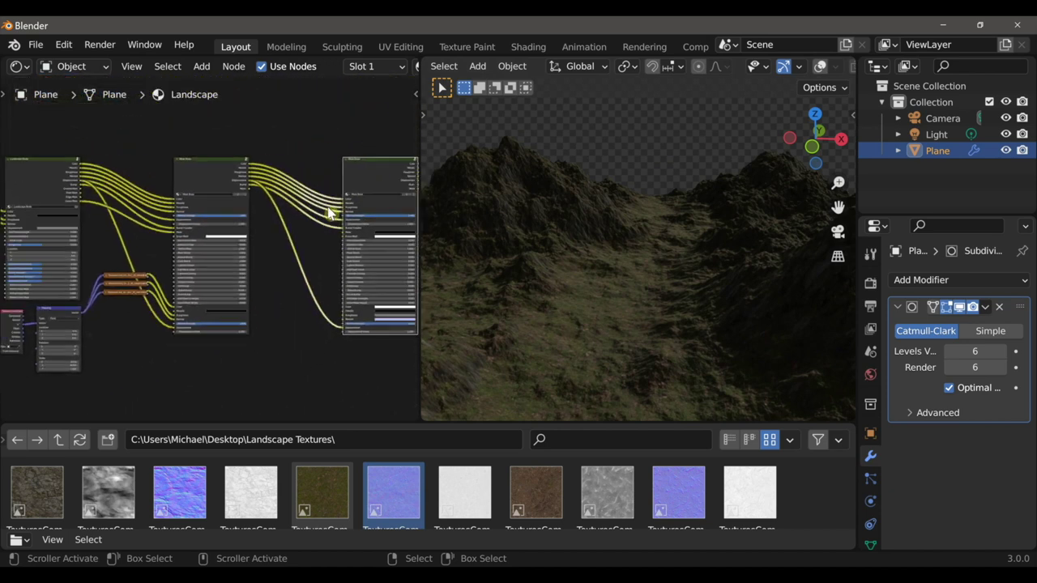
{"action": "scroll", "coordinate": [93, 208], "scroll_direction": "up", "scroll_amount": 1}
{"action": "left_click_drag", "start_coordinate": [73, 212], "coordinate": [337, 243]}
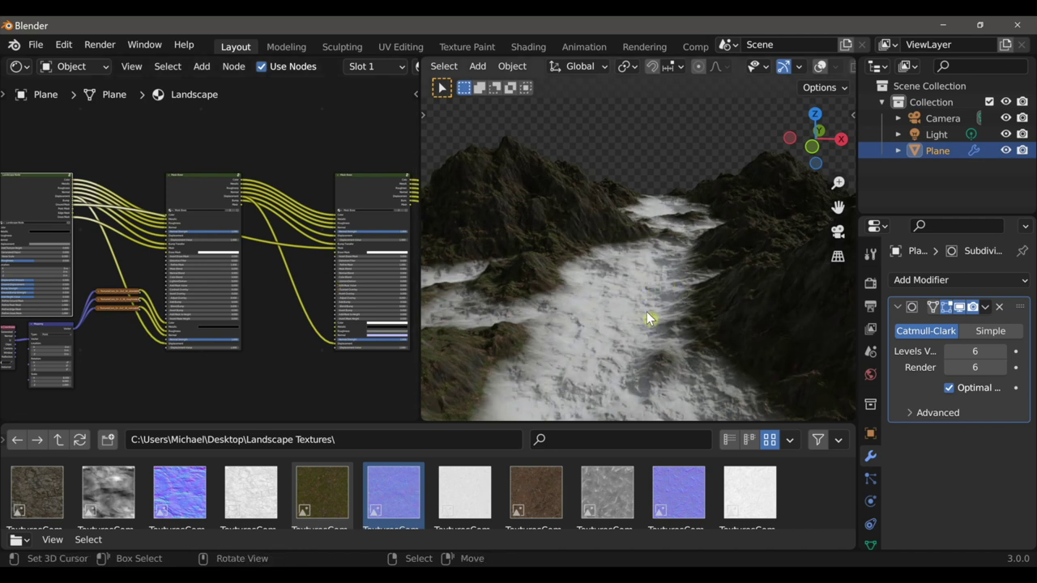
- Add the brown soil albedo texture, connect it to the second Mask Base's lower Color input, and collapse its node beside the group
{"action": "left_click_drag", "start_coordinate": [535, 492], "coordinate": [328, 334]}
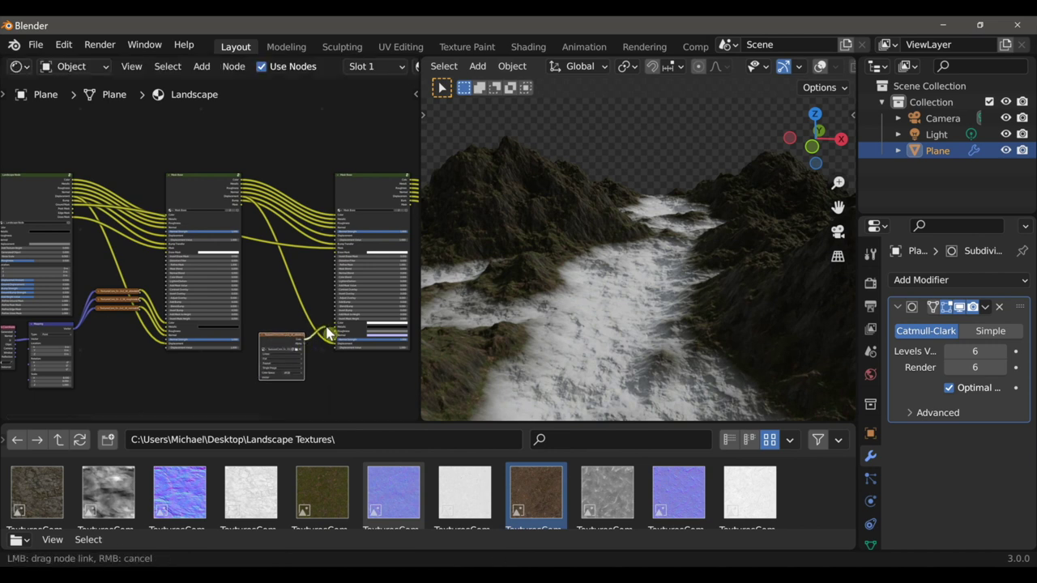
{"action": "scroll", "coordinate": [328, 369], "scroll_direction": "up", "scroll_amount": 5}
{"action": "middle_click_drag", "start_coordinate": [332, 376], "coordinate": [302, 333]}
{"action": "left_click", "coordinate": [261, 335]}
{"action": "left_click_drag", "start_coordinate": [277, 332], "coordinate": [296, 278]}
{"action": "left_click", "coordinate": [295, 274]}
- Add the soil roughness texture as Non-Color, connect it to the second Mask Base's lower Roughness input, and collapse it below the albedo
{"action": "left_click_drag", "start_coordinate": [749, 492], "coordinate": [275, 381]}
{"action": "left_click", "coordinate": [305, 387]}
{"action": "left_click", "coordinate": [303, 414]}
{"action": "key", "text": "h"}
{"action": "left_click_drag", "start_coordinate": [321, 332], "coordinate": [322, 311]}
{"action": "left_click_drag", "start_coordinate": [298, 333], "coordinate": [319, 288]}
- Add the soil normal texture as Non-Color, connect it to the second Mask Base's lower Normal input, and collapse it below the roughness
{"action": "left_click_drag", "start_coordinate": [678, 492], "coordinate": [282, 374]}
{"action": "left_click", "coordinate": [304, 392]}
{"action": "left_click", "coordinate": [303, 414]}
{"action": "left_click_drag", "start_coordinate": [321, 335], "coordinate": [334, 342]}
{"action": "left_click", "coordinate": [257, 331]}
{"action": "left_click_drag", "start_coordinate": [268, 332], "coordinate": [290, 307]}
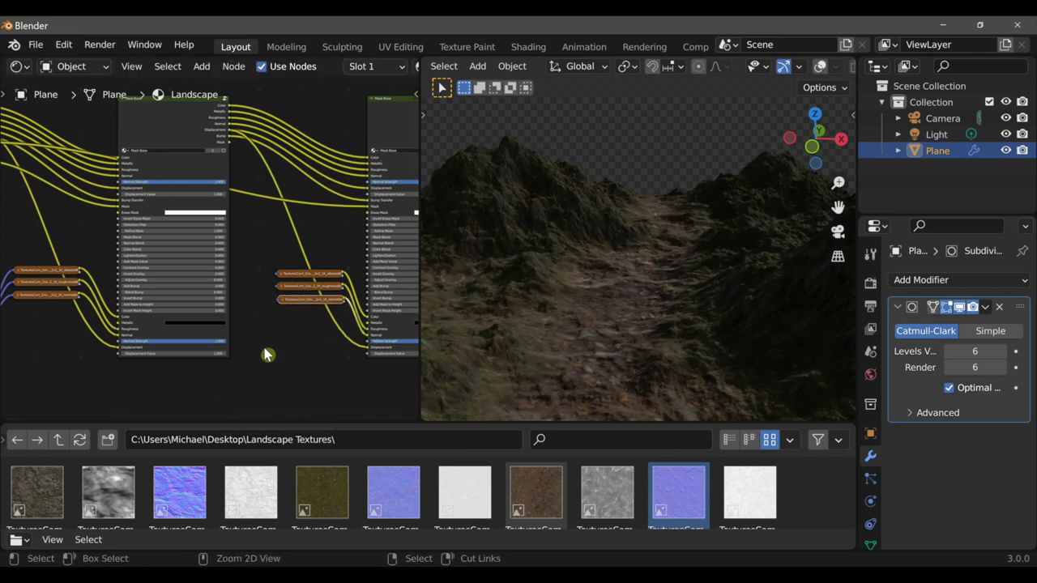
- Add Texture Coordinate and Mapping nodes for the soil textures and connect the Mapping vector to all three image nodes
{"action": "key", "text": "ctrl+t"}
{"action": "scroll", "coordinate": [267, 354], "scroll_direction": "down", "scroll_amount": 1}
{"action": "middle_click_drag", "start_coordinate": [267, 354], "coordinate": [273, 341]}
{"action": "key", "text": "g"}
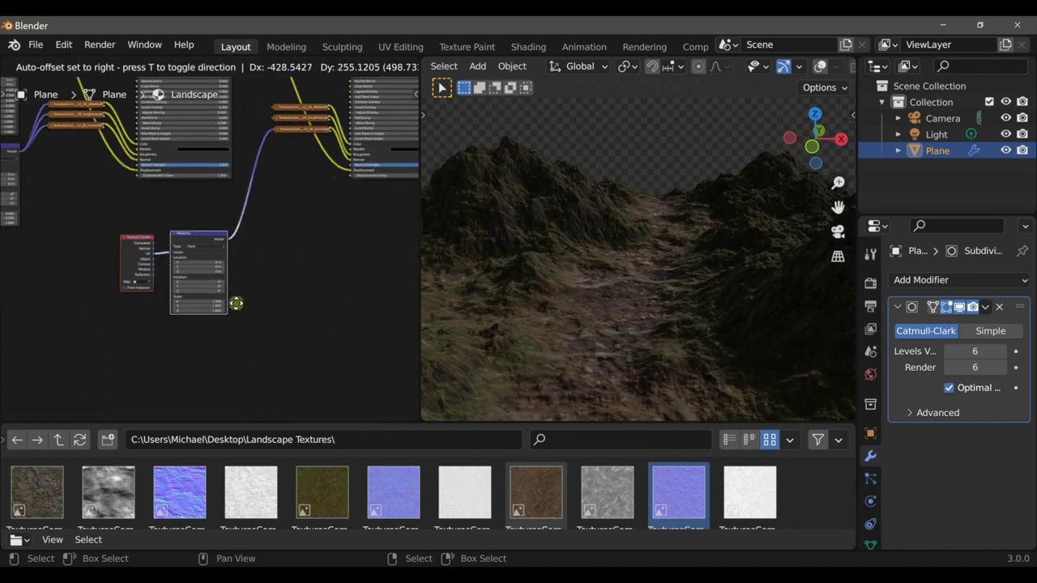
{"action": "left_click", "coordinate": [236, 303]}
{"action": "scroll", "coordinate": [260, 332], "scroll_direction": "up", "scroll_amount": 2}
{"action": "left_click_drag", "start_coordinate": [244, 336], "coordinate": [300, 232]}
{"action": "left_click_drag", "start_coordinate": [260, 341], "coordinate": [299, 245]}
- Set the soil Mapping node's X and Y scale to 8.9
{"action": "middle_click_drag", "start_coordinate": [269, 382], "coordinate": [287, 317]}
{"action": "scroll", "coordinate": [291, 357], "scroll_direction": "up", "scroll_amount": 8}
{"action": "middle_click_drag", "start_coordinate": [322, 413], "coordinate": [287, 335]}
{"action": "left_click_drag", "start_coordinate": [231, 334], "coordinate": [230, 345]}
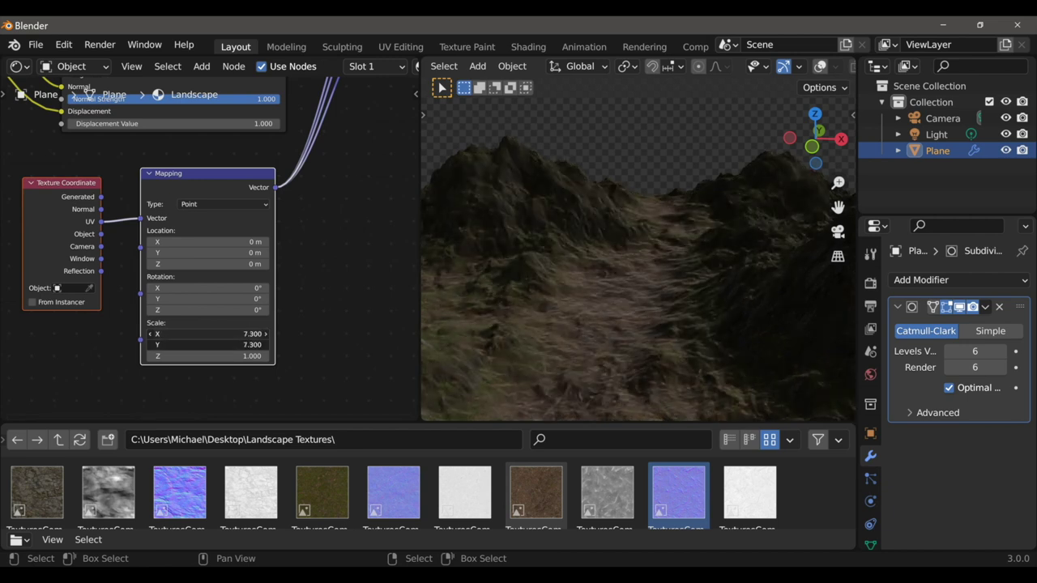
{"action": "left_click_drag", "start_coordinate": [230, 345], "coordinate": [259, 345]}
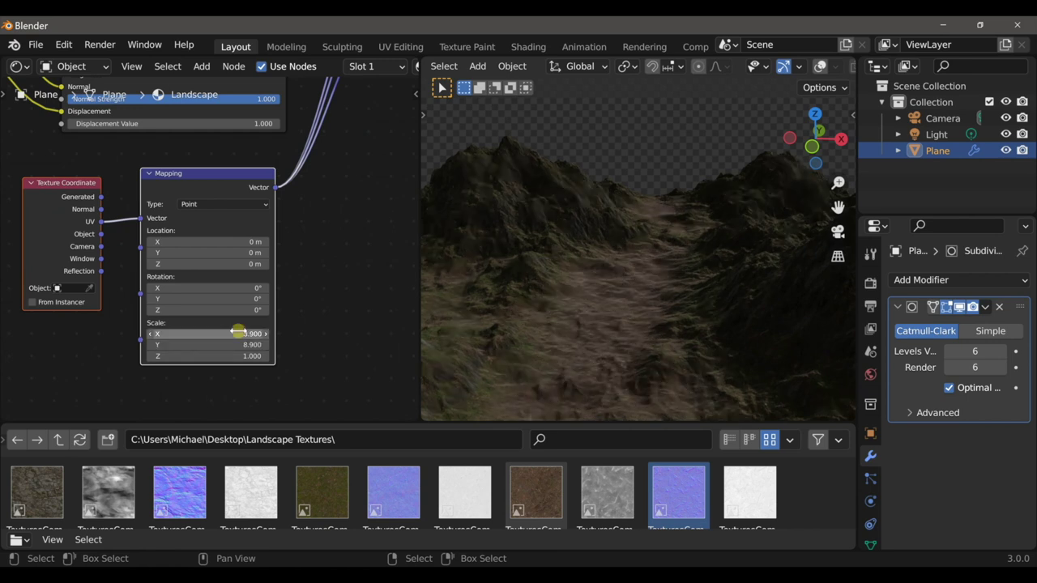
- Try Add Bump at 1 on the soil layer's Mask Base, set Invert Bump to 1, and return Add Bump to 0
{"action": "middle_click_drag", "start_coordinate": [599, 305], "coordinate": [611, 358]}
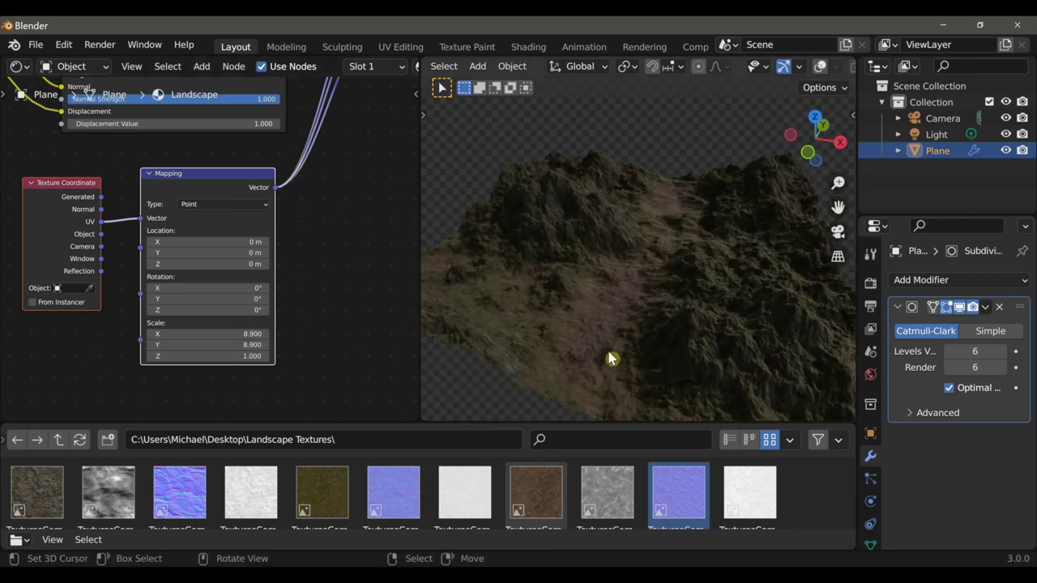
{"action": "middle_click_drag", "start_coordinate": [621, 259], "coordinate": [666, 324]}
{"action": "scroll", "coordinate": [342, 251], "scroll_direction": "down", "scroll_amount": 3}
{"action": "middle_click_drag", "start_coordinate": [342, 252], "coordinate": [108, 100]}
{"action": "scroll", "coordinate": [308, 272], "scroll_direction": "up", "scroll_amount": 2}
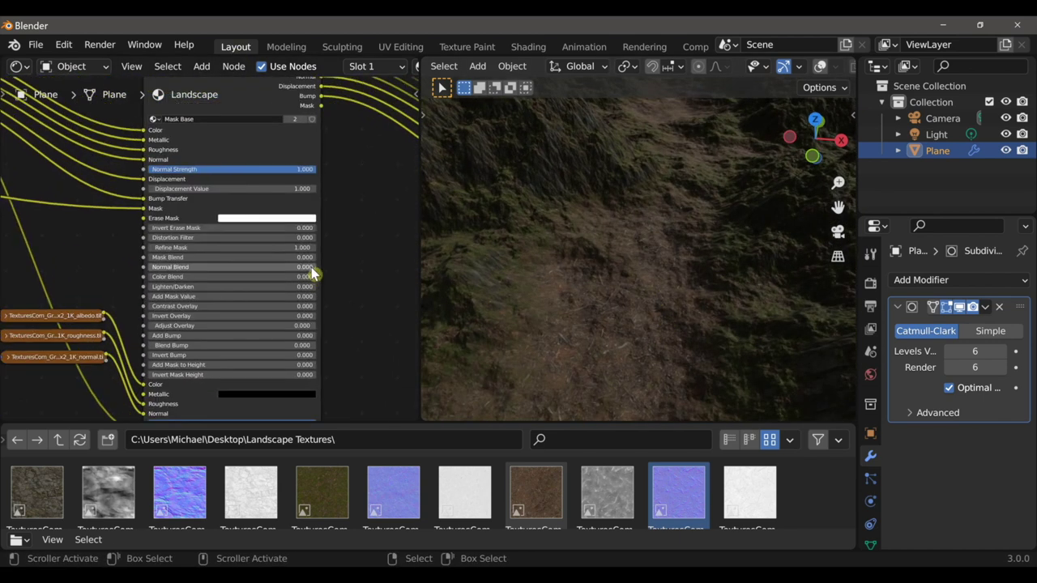
{"action": "scroll", "coordinate": [354, 274], "scroll_direction": "up", "scroll_amount": 1}
{"action": "left_click_drag", "start_coordinate": [201, 333], "coordinate": [327, 340]}
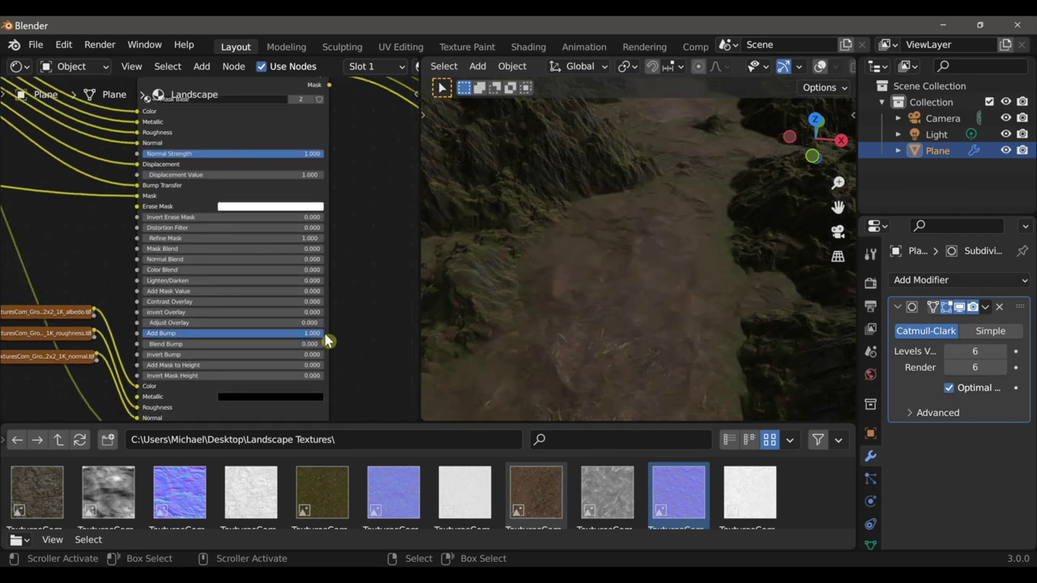
{"action": "left_click_drag", "start_coordinate": [172, 354], "coordinate": [324, 354]}
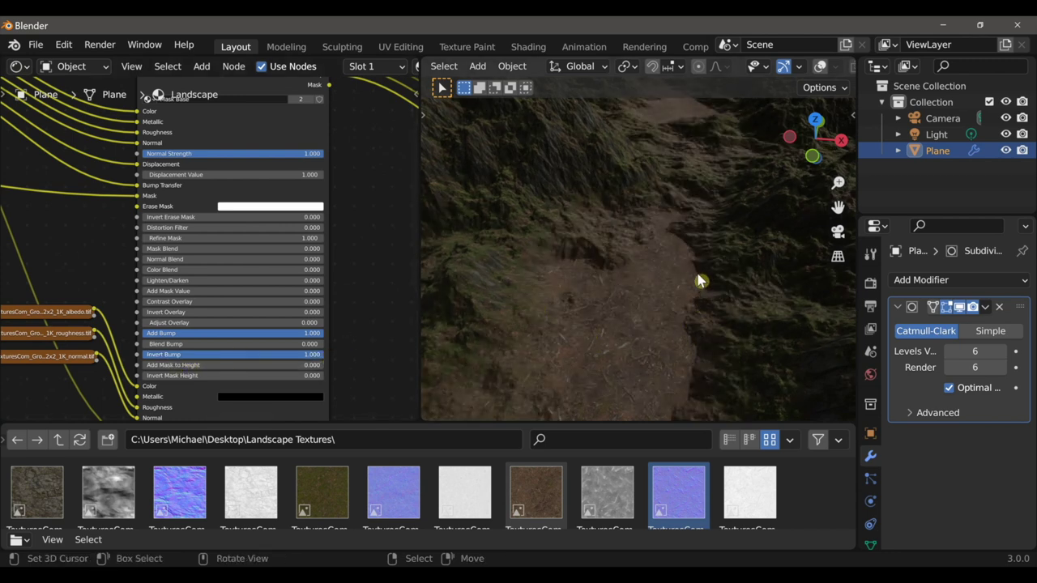
{"action": "mouse_move", "coordinate": [182, 332]}
{"action": "left_mouse_down"}
{"action": "mouse_move", "coordinate": [12, 333]}
{"action": "mouse_move", "coordinate": [198, 333]}
{"action": "left_mouse_up"}
{"action": "key", "text": "ctrl+shift+z"}
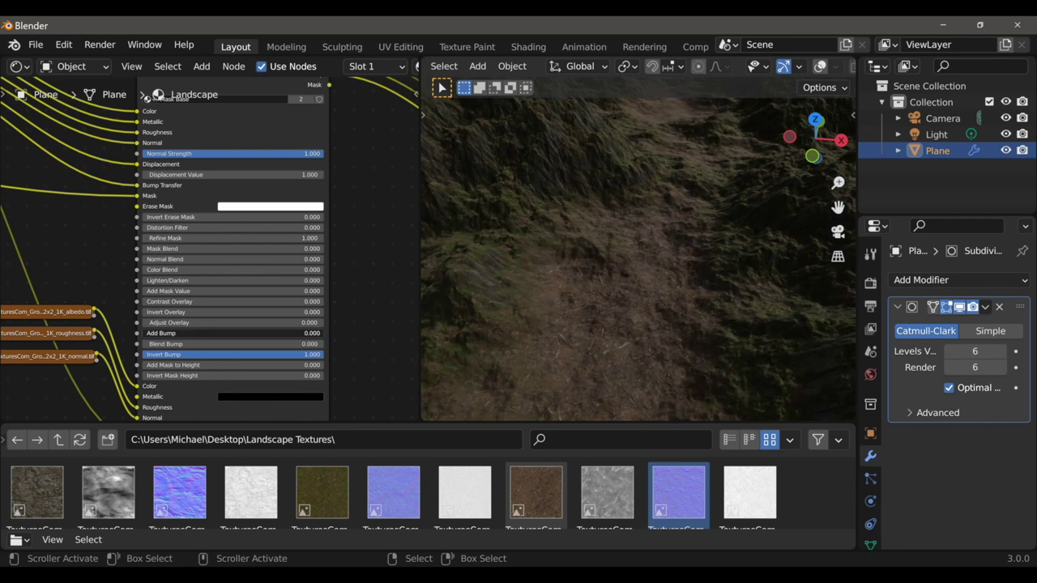
- Set Add Bump to 0.142 on the soil layer's Mask Base
{"action": "key", "text": "ctrl+z"}
{"action": "key", "text": "ctrl+shift+z"}
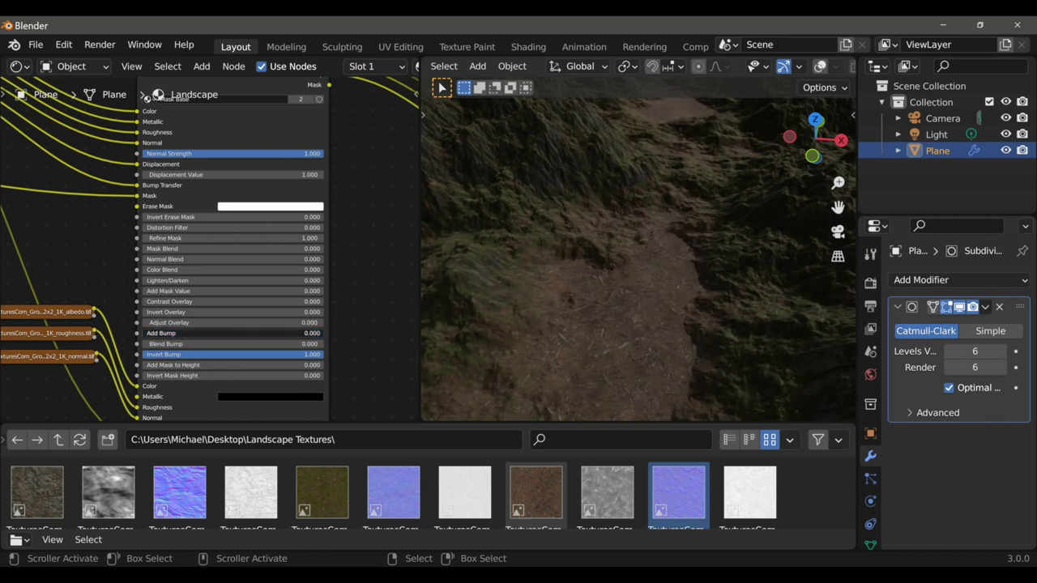
{"action": "key", "text": "ctrl+z"}
{"action": "key", "text": "ctrl+shift+z"}
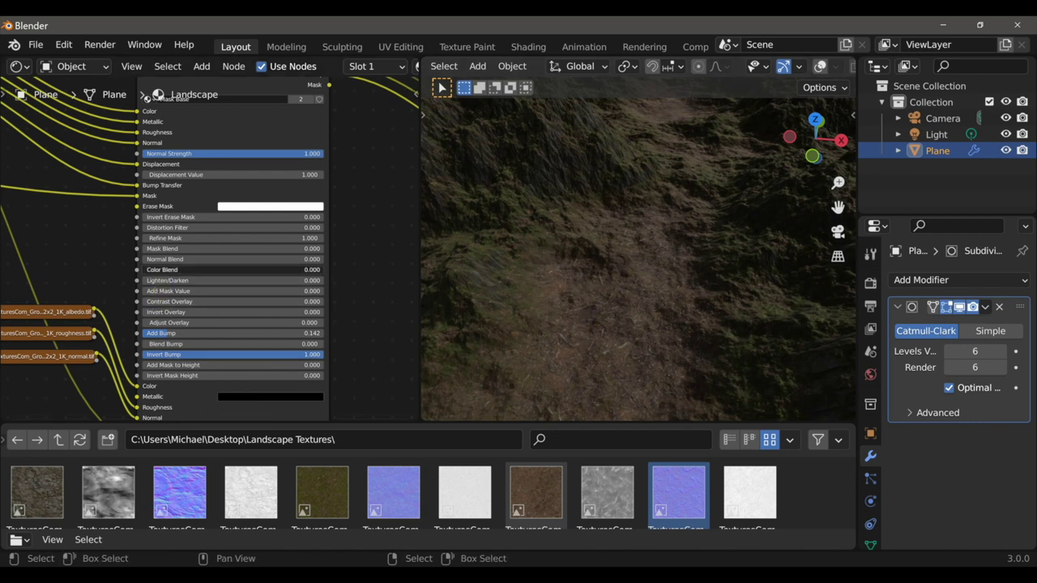
- Try Color Blend at 1 and 0.3 on the soil layer's Mask Base, and set it to 0.25
{"action": "left_click_drag", "start_coordinate": [210, 269], "coordinate": [323, 270]}
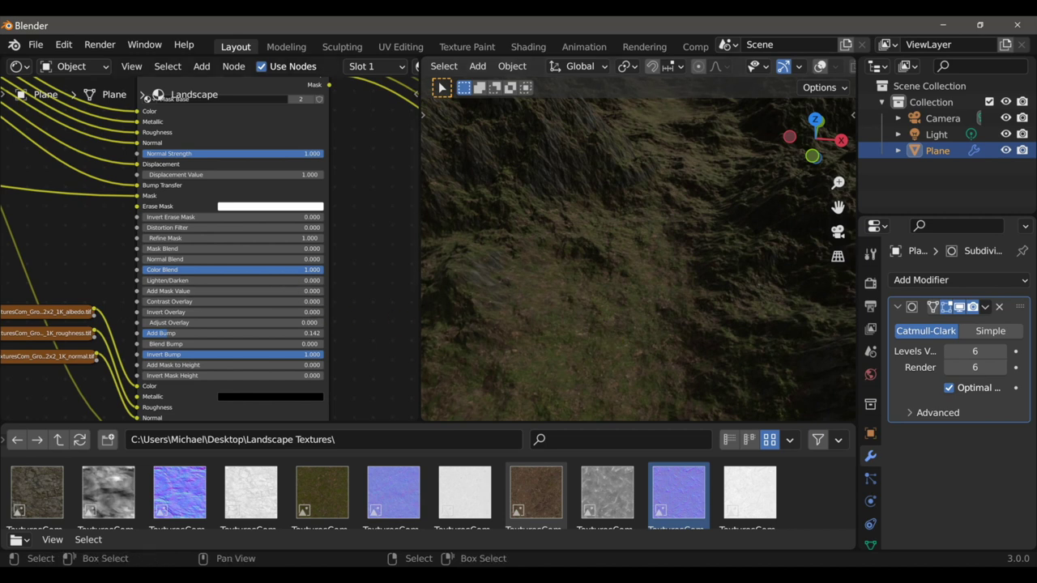
{"action": "left_click_drag", "start_coordinate": [313, 270], "coordinate": [144, 270]}
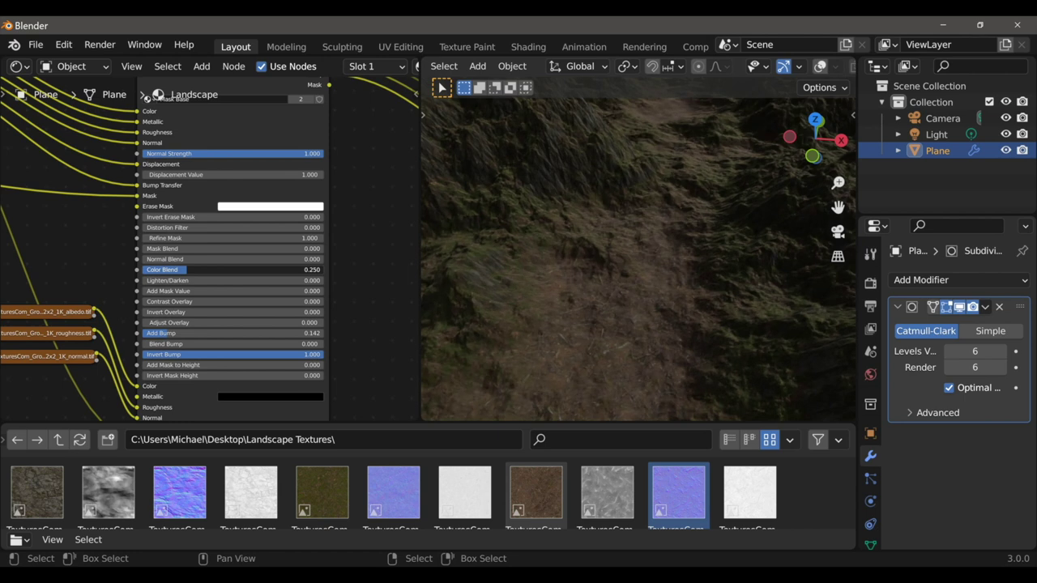
{"action": "left_click_drag", "start_coordinate": [186, 269], "coordinate": [195, 269]}
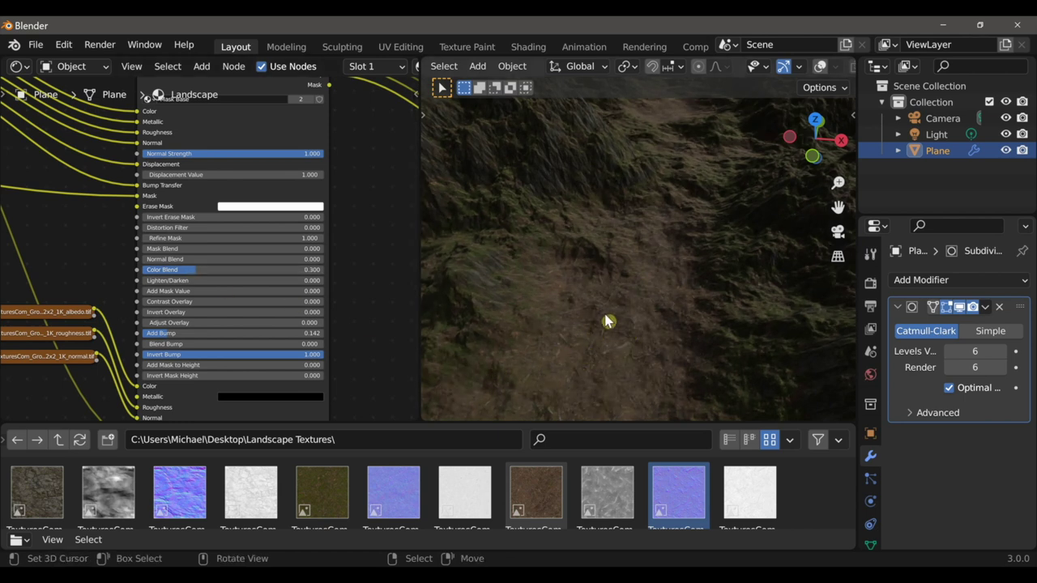
{"action": "scroll", "coordinate": [598, 374], "scroll_direction": "down", "scroll_amount": 3}
{"action": "middle_click_drag", "start_coordinate": [598, 374], "coordinate": [627, 386]}
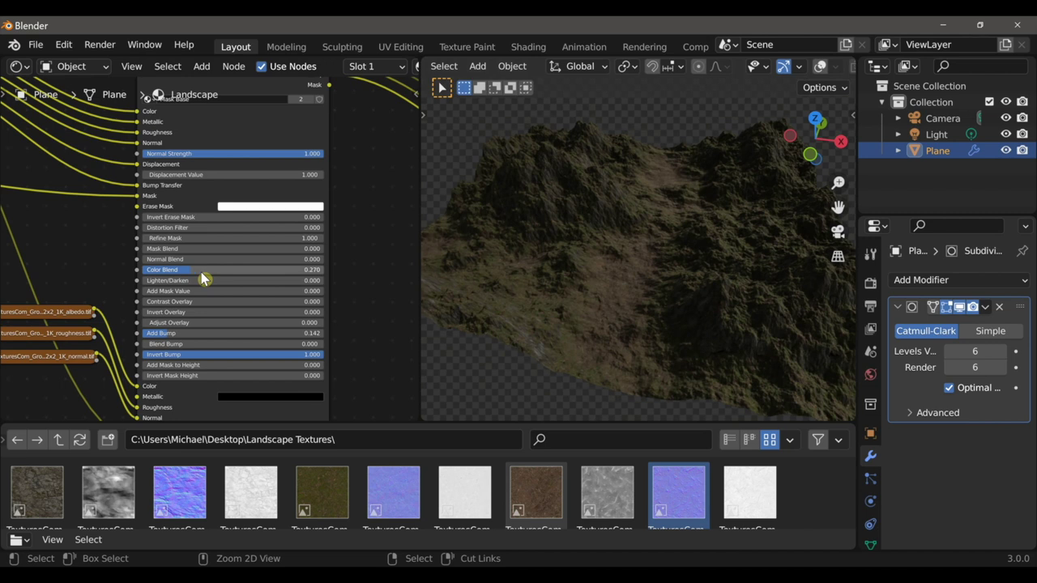
{"action": "left_click_drag", "start_coordinate": [201, 272], "coordinate": [199, 272]}
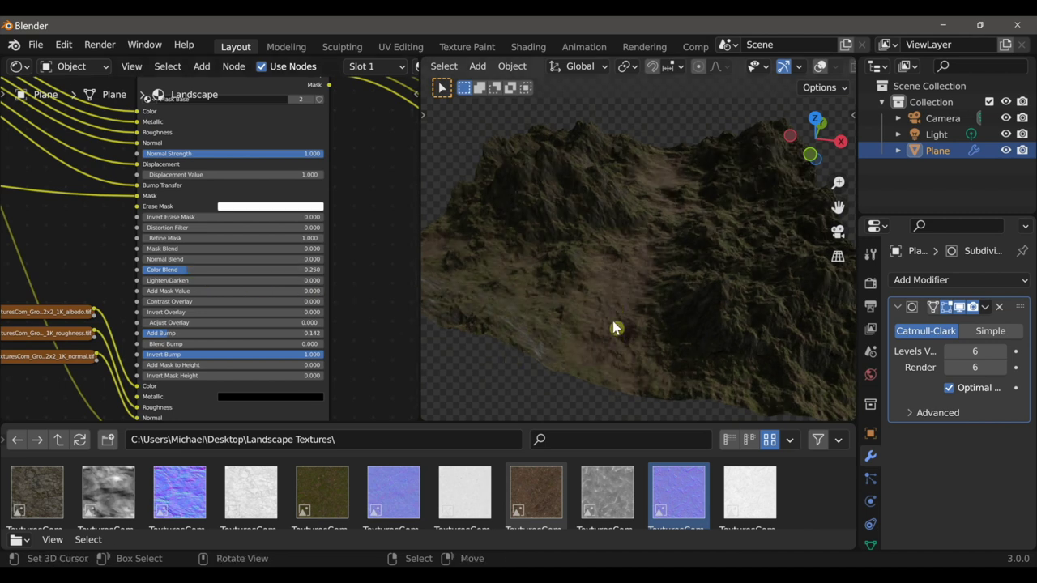
{"action": "middle_click_drag", "start_coordinate": [630, 342], "coordinate": [624, 345]}
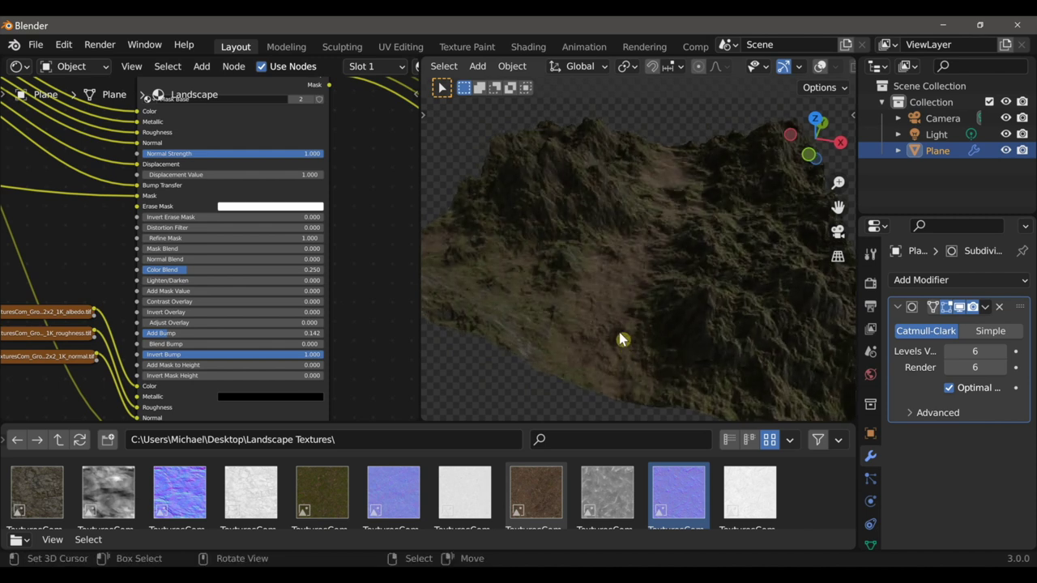
- Insert a reroute point on the mask link feeding the soil layer's Mask Base and move it clear of the nodes
{"action": "scroll", "coordinate": [363, 282], "scroll_direction": "down", "scroll_amount": 5}
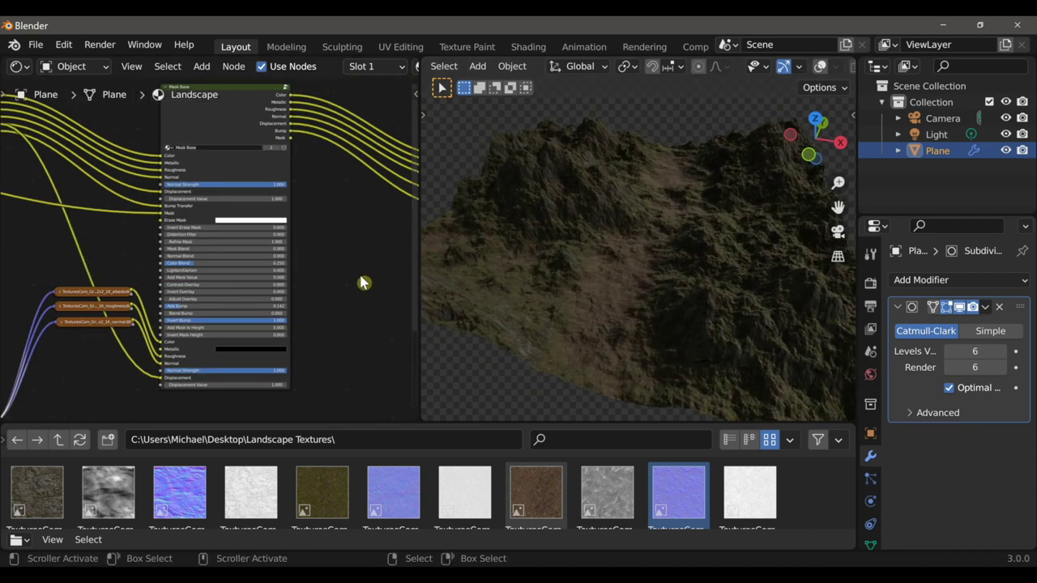
{"action": "middle_click_drag", "start_coordinate": [269, 279], "coordinate": [276, 277]}
{"action": "mouse_move", "coordinate": [86, 296]}
{"action": "middle_mouse_down"}
{"action": "mouse_move", "coordinate": [225, 285]}
{"action": "mouse_move", "coordinate": [386, 295]}
{"action": "middle_mouse_up"}
{"action": "scroll", "coordinate": [243, 292], "scroll_direction": "up", "scroll_amount": 1}
{"action": "scroll", "coordinate": [241, 292], "scroll_direction": "up", "scroll_amount": 1}
{"action": "scroll", "coordinate": [159, 289], "scroll_direction": "up", "scroll_amount": 1}
{"action": "middle_click_drag", "start_coordinate": [159, 290], "coordinate": [161, 287]}
{"action": "right_click_drag", "start_coordinate": [119, 240], "coordinate": [147, 290], "text": "shift"}
{"action": "scroll", "coordinate": [168, 296], "scroll_direction": "down", "scroll_amount": 5}
{"action": "middle_click_drag", "start_coordinate": [175, 297], "coordinate": [45, 288]}
{"action": "scroll", "coordinate": [57, 293], "scroll_direction": "down", "scroll_amount": 1}
{"action": "key", "text": "g"}
{"action": "left_click", "coordinate": [71, 278]}
- Connect the mask reroute point to the Wet Map Painter's Mask input
{"action": "mouse_move", "coordinate": [64, 268]}
{"action": "left_mouse_down"}
{"action": "mouse_move", "coordinate": [108, 295]}
{"action": "mouse_move", "coordinate": [365, 251]}
{"action": "mouse_move", "coordinate": [343, 286]}
{"action": "left_mouse_up"}
{"action": "scroll", "coordinate": [285, 289], "scroll_direction": "down", "scroll_amount": 1}
{"action": "middle_click_drag", "start_coordinate": [283, 289], "coordinate": [232, 290]}
{"action": "middle_click_drag", "start_coordinate": [648, 285], "coordinate": [673, 300]}
{"action": "scroll", "coordinate": [138, 303], "scroll_direction": "down", "scroll_amount": 4}
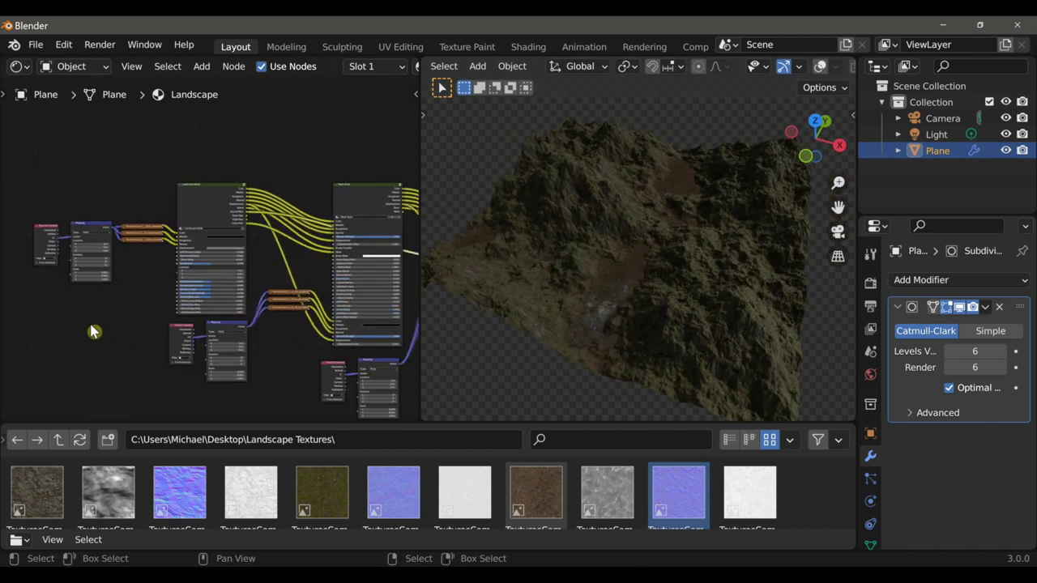
- Try a lower Ground Displacement of 0.175 on the Landscape Node and reset it to its default
{"action": "scroll", "coordinate": [93, 331], "scroll_direction": "up", "scroll_amount": 5}
{"action": "scroll", "coordinate": [154, 342], "scroll_direction": "up", "scroll_amount": 3}
{"action": "middle_click_drag", "start_coordinate": [655, 364], "coordinate": [680, 291]}
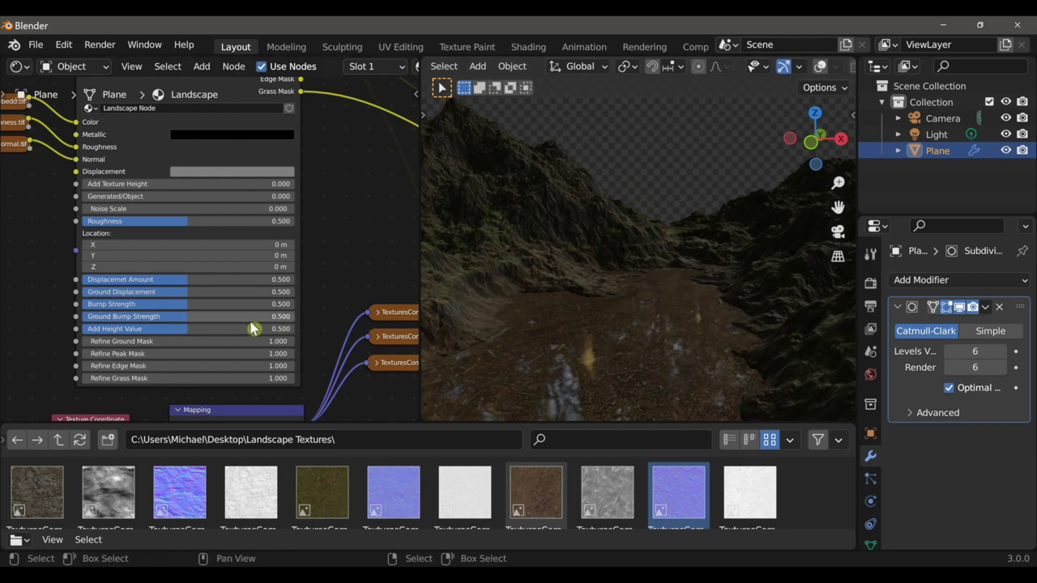
{"action": "left_click_drag", "start_coordinate": [158, 293], "coordinate": [125, 293]}
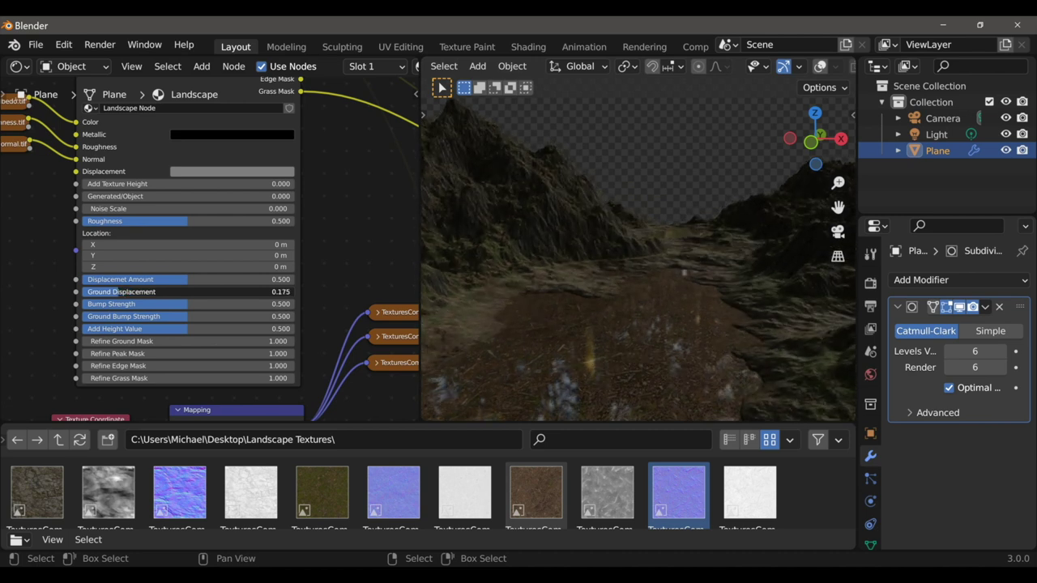
{"action": "key", "text": "BackSpace"}
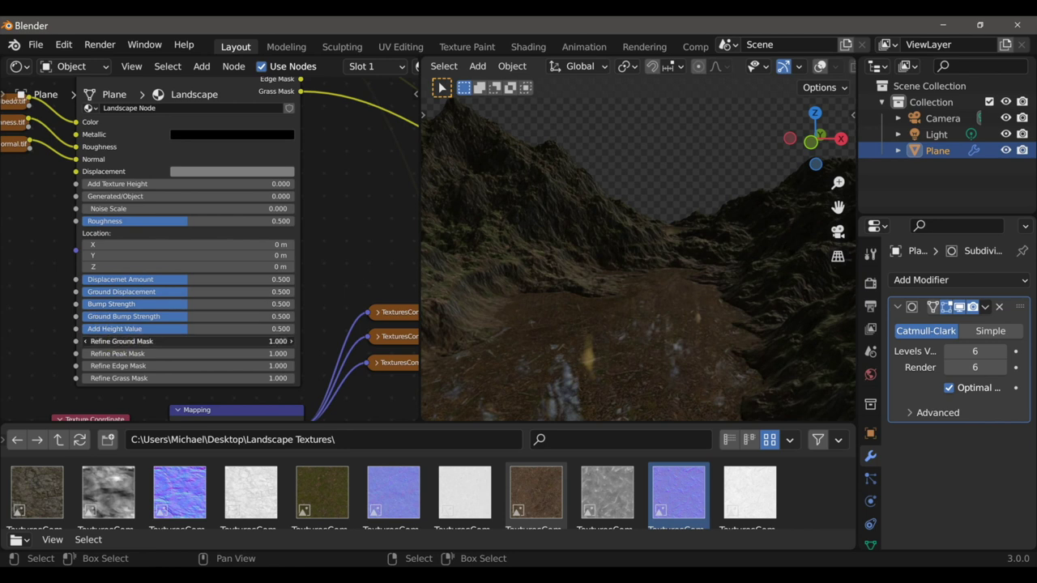
- Try Refine Ground Mask at 2.2 and 1.6 on the Landscape Node and reset it to its default
{"action": "left_click_drag", "start_coordinate": [188, 342], "coordinate": [207, 341]}
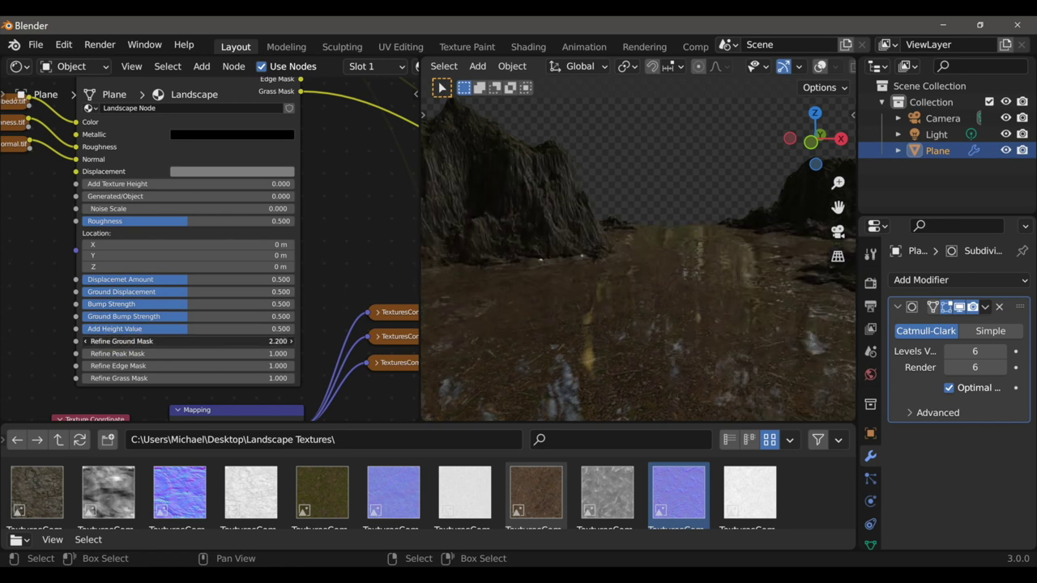
{"action": "key", "text": "BackSpace"}
{"action": "left_click_drag", "start_coordinate": [169, 341], "coordinate": [183, 341]}
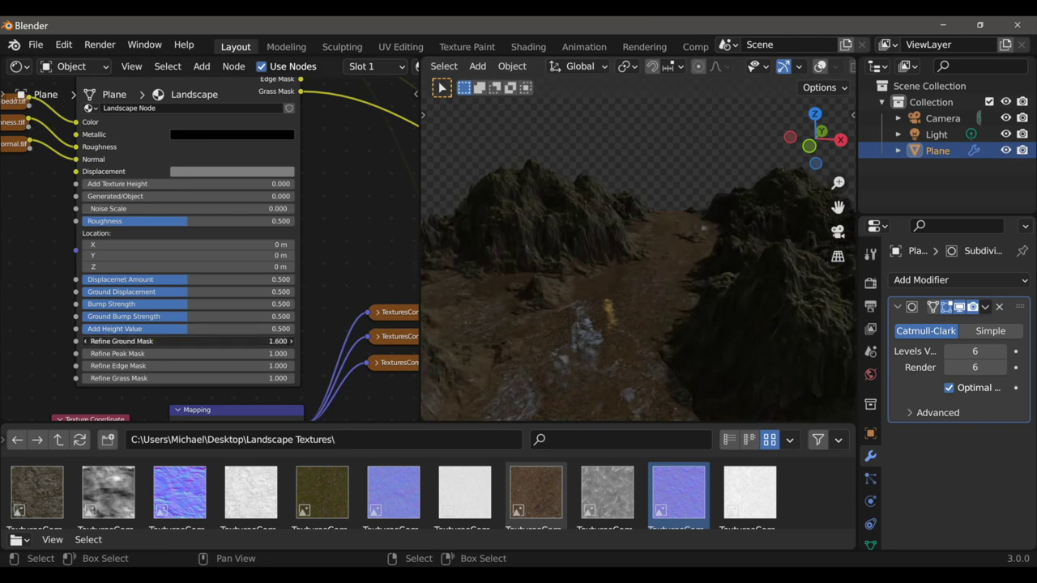
{"action": "key", "text": "BackSpace"}
{"action": "scroll", "coordinate": [542, 327], "scroll_direction": "down", "scroll_amount": 4}
{"action": "mouse_move", "coordinate": [622, 350]}
{"action": "middle_mouse_down"}
{"action": "mouse_move", "coordinate": [620, 311]}
{"action": "mouse_move", "coordinate": [631, 350]}
{"action": "mouse_move", "coordinate": [624, 346]}
{"action": "middle_mouse_up"}
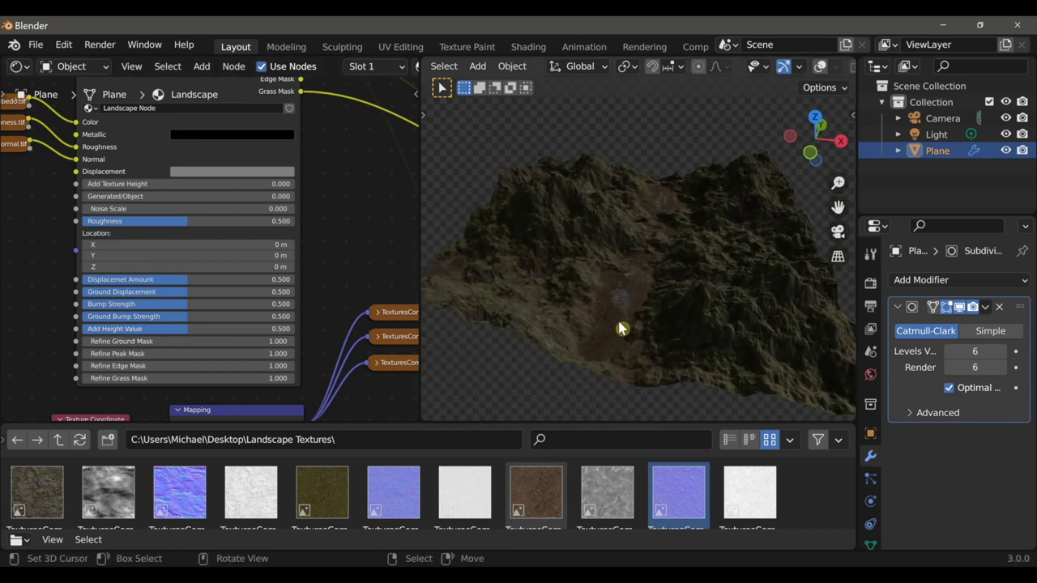
- Add a Filter 1 node from Mask Tools and connect its Value to the Wet Map Painter's Distortion Filter input
{"action": "mouse_move", "coordinate": [392, 288]}
{"action": "middle_mouse_down"}
{"action": "mouse_move", "coordinate": [93, 334]}
{"action": "mouse_move", "coordinate": [384, 329]}
{"action": "mouse_move", "coordinate": [349, 333]}
{"action": "mouse_move", "coordinate": [278, 264]}
{"action": "mouse_move", "coordinate": [283, 250]}
{"action": "mouse_move", "coordinate": [278, 276]}
{"action": "middle_mouse_up"}
{"action": "scroll", "coordinate": [382, 330], "scroll_direction": "up", "scroll_amount": 5}
{"action": "key", "text": "n"}
{"action": "left_click", "coordinate": [323, 173]}
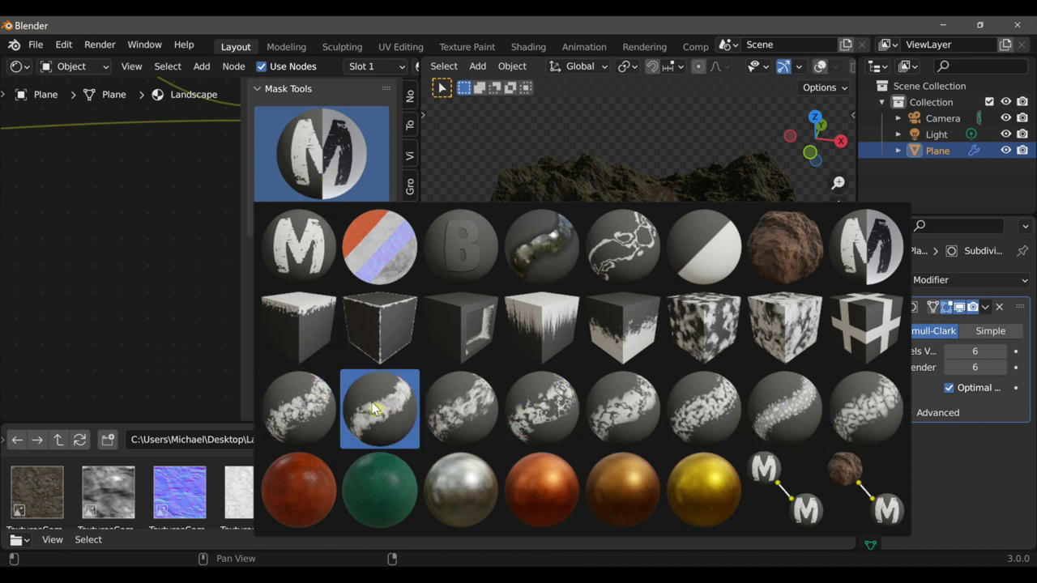
{"action": "left_click", "coordinate": [329, 409]}
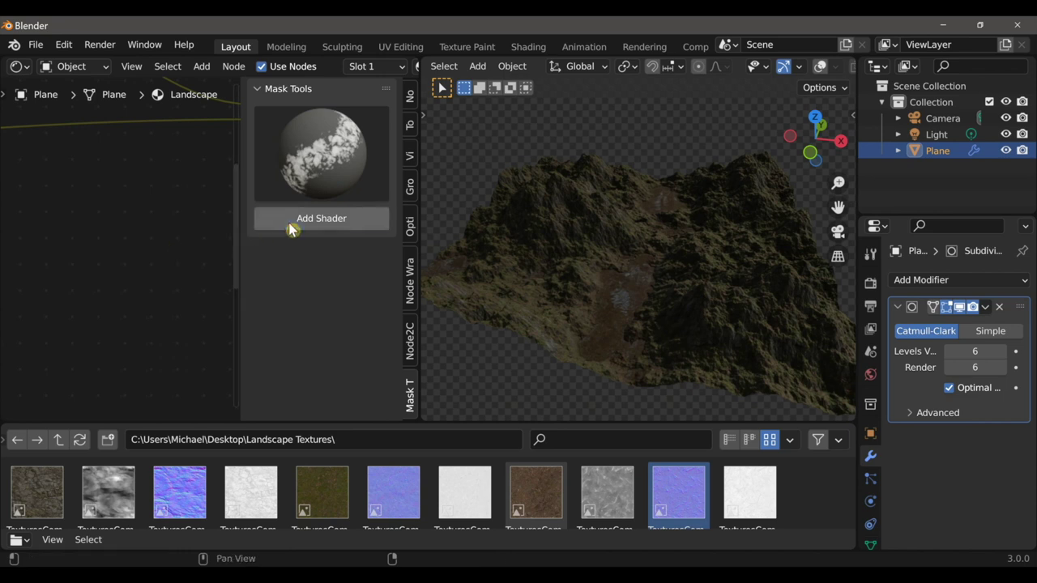
{"action": "left_click", "coordinate": [290, 229]}
{"action": "left_click", "coordinate": [198, 276]}
{"action": "key", "text": "n"}
{"action": "scroll", "coordinate": [199, 275], "scroll_direction": "down", "scroll_amount": 3}
{"action": "left_click_drag", "start_coordinate": [239, 282], "coordinate": [265, 217]}
- Try Filter 1's Refine at 10 and 0, and set it to 0.3
{"action": "middle_click_drag", "start_coordinate": [519, 328], "coordinate": [579, 316]}
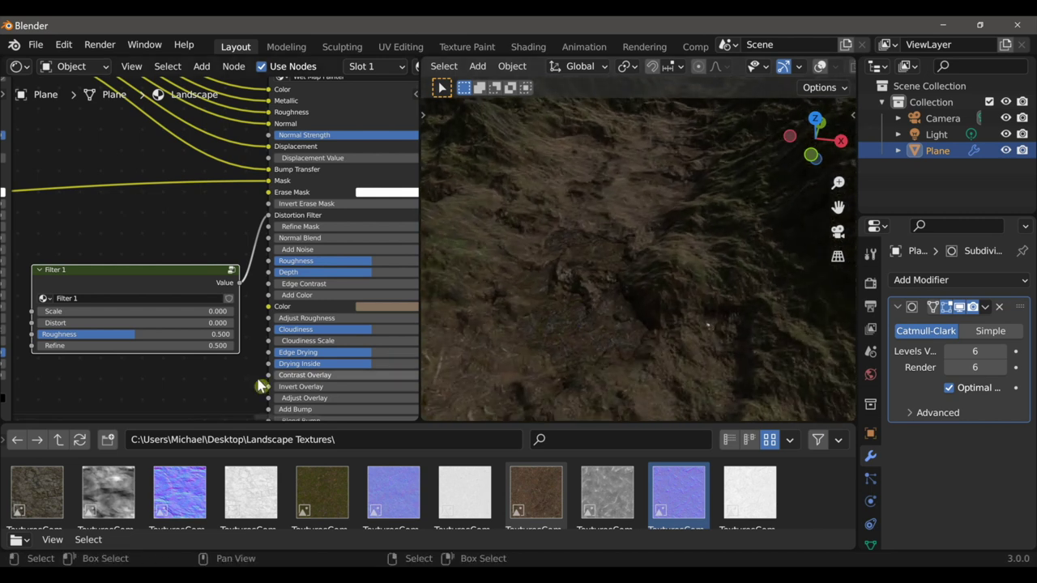
{"action": "scroll", "coordinate": [232, 351], "scroll_direction": "up", "scroll_amount": 2}
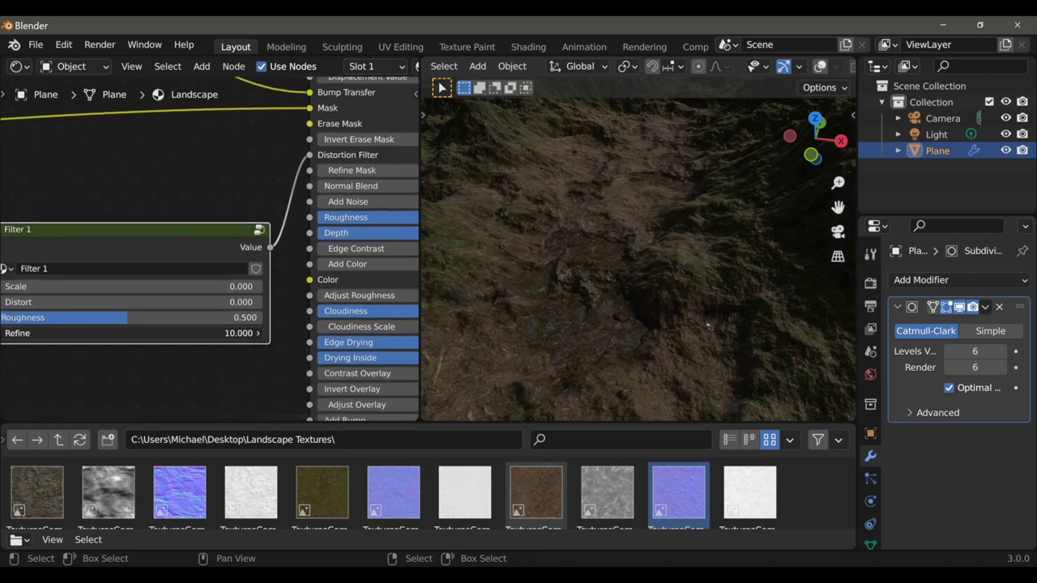
{"action": "scroll", "coordinate": [708, 326], "scroll_direction": "up", "scroll_amount": 2}
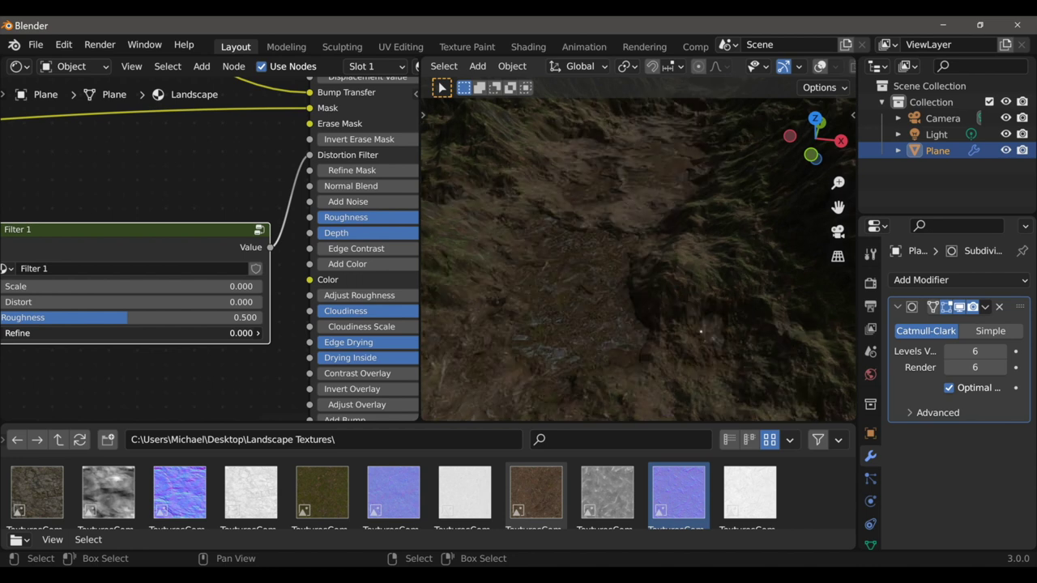
{"action": "key", "text": "ctrl+v"}
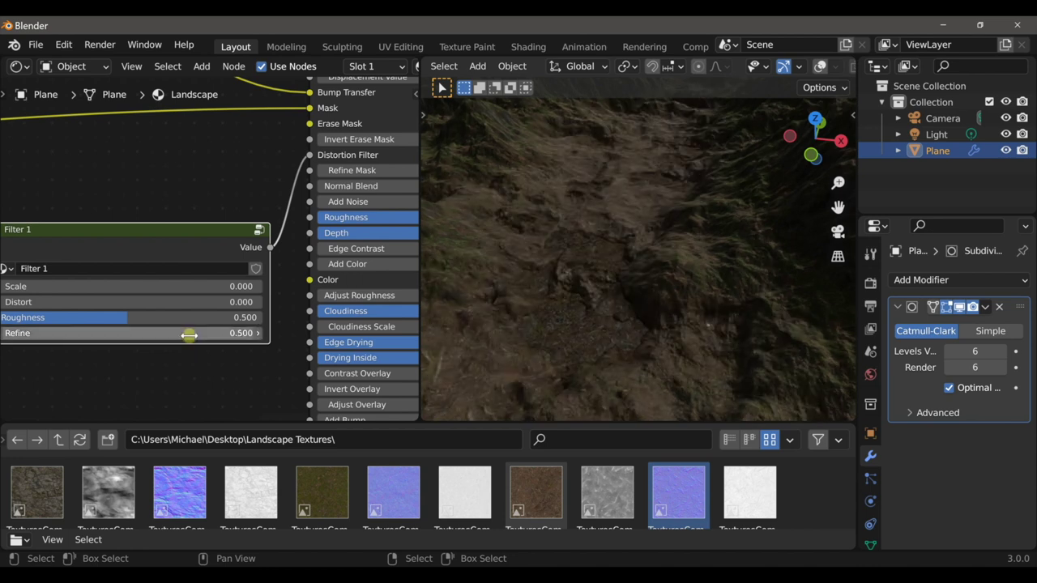
{"action": "scroll", "coordinate": [190, 334], "scroll_direction": "down", "scroll_amount": 3, "text": "ctrl"}
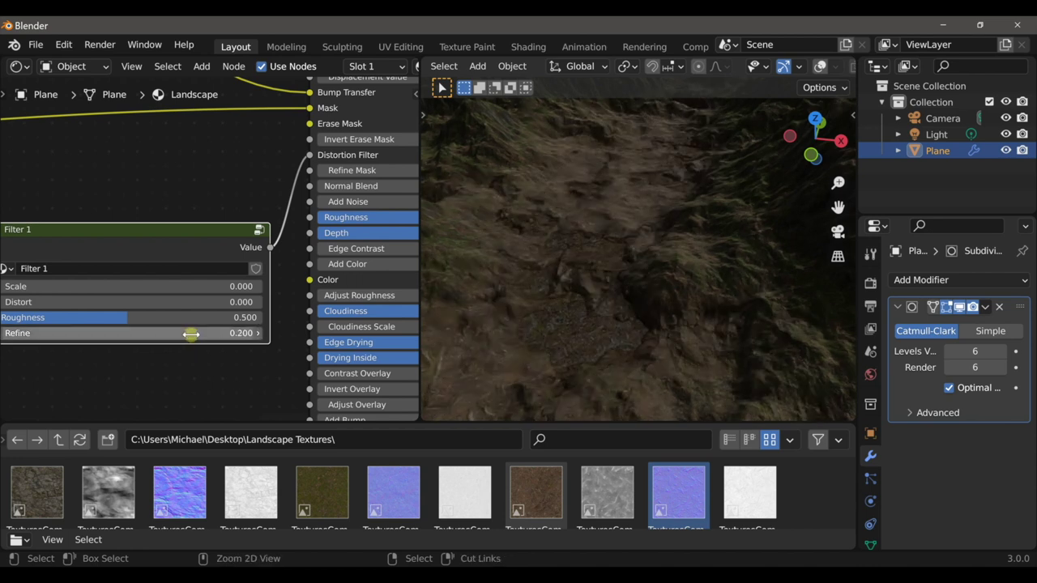
{"action": "scroll", "coordinate": [191, 333], "scroll_direction": "up", "scroll_amount": 1, "text": "ctrl"}
{"action": "scroll", "coordinate": [255, 181], "scroll_direction": "down", "scroll_amount": 1}
- Set the Wet Map Painter's Refine Mask to 0.7 and check the puddles up close
{"action": "middle_click_drag", "start_coordinate": [254, 181], "coordinate": [111, 216]}
{"action": "scroll", "coordinate": [208, 262], "scroll_direction": "up", "scroll_amount": 2}
{"action": "middle_click_drag", "start_coordinate": [287, 227], "coordinate": [187, 236]}
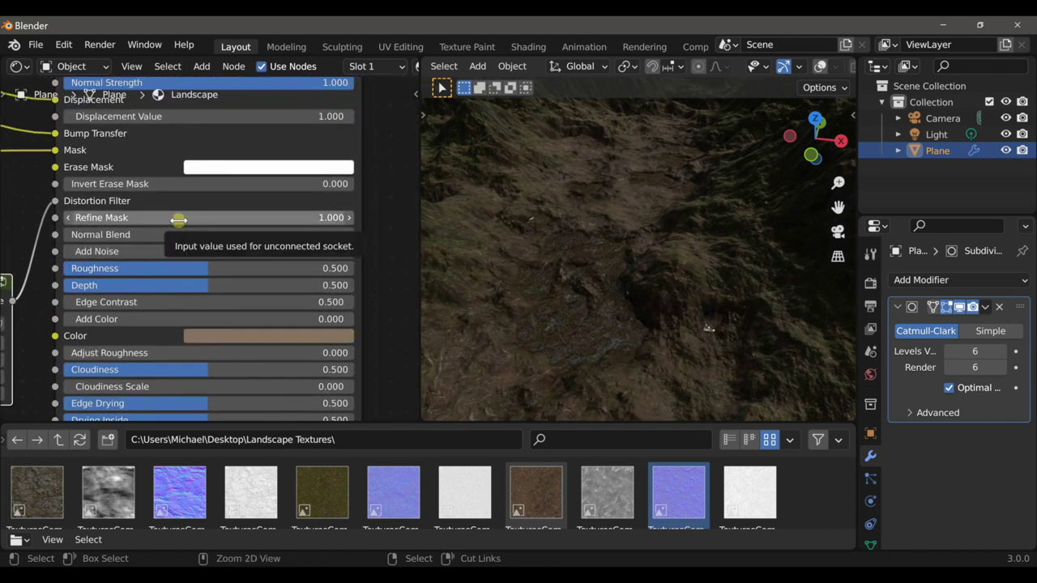
{"action": "scroll", "coordinate": [178, 219], "scroll_direction": "down", "scroll_amount": 2, "text": "ctrl"}
{"action": "scroll", "coordinate": [179, 220], "scroll_direction": "down", "scroll_amount": 1, "text": "ctrl"}
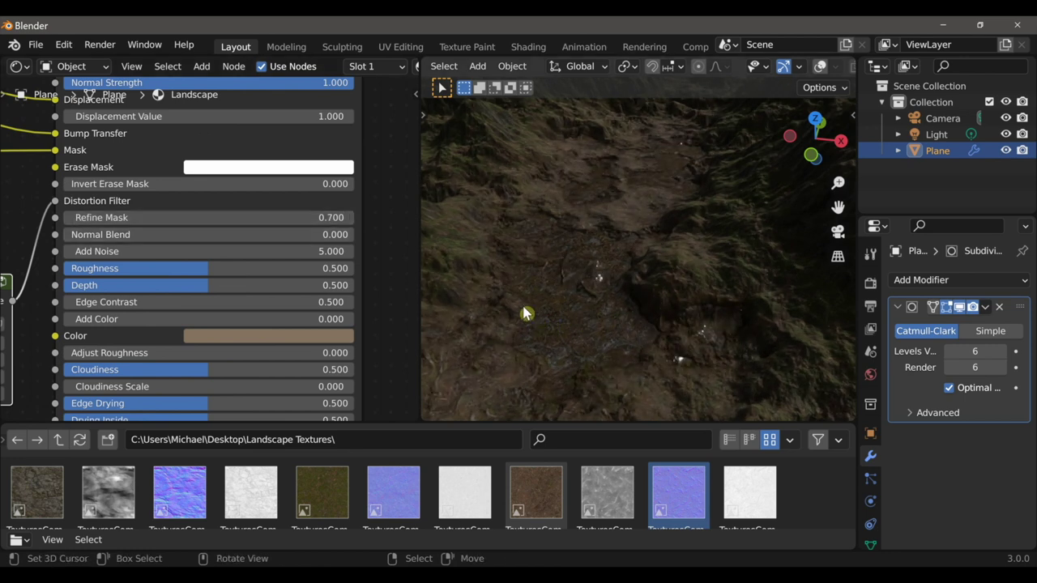
{"action": "scroll", "coordinate": [520, 312], "scroll_direction": "down", "scroll_amount": 4}
{"action": "middle_click_drag", "start_coordinate": [534, 296], "coordinate": [608, 283], "text": "shift"}
{"action": "scroll", "coordinate": [551, 316], "scroll_direction": "up", "scroll_amount": 4}
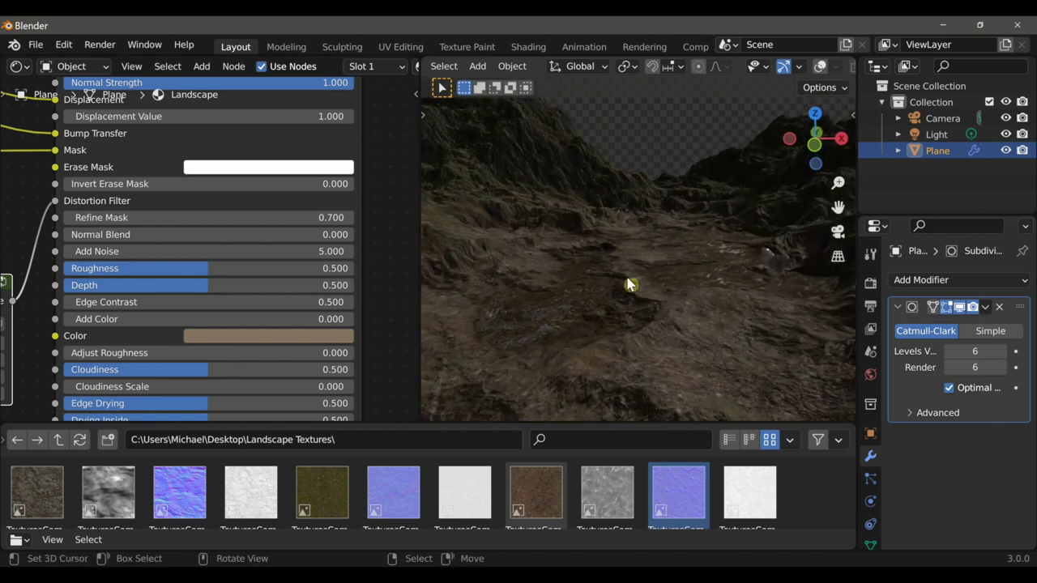
- Set the Landscape Node's Ground Displacement to 0.268 to flatten the wet ground
{"action": "scroll", "coordinate": [354, 301], "scroll_direction": "down", "scroll_amount": 12}
{"action": "middle_click_drag", "start_coordinate": [90, 284], "coordinate": [229, 281]}
{"action": "scroll", "coordinate": [77, 335], "scroll_direction": "up", "scroll_amount": 5}
{"action": "middle_click_drag", "start_coordinate": [77, 335], "coordinate": [314, 332]}
{"action": "scroll", "coordinate": [248, 338], "scroll_direction": "up", "scroll_amount": 6}
{"action": "middle_click_drag", "start_coordinate": [248, 338], "coordinate": [287, 343]}
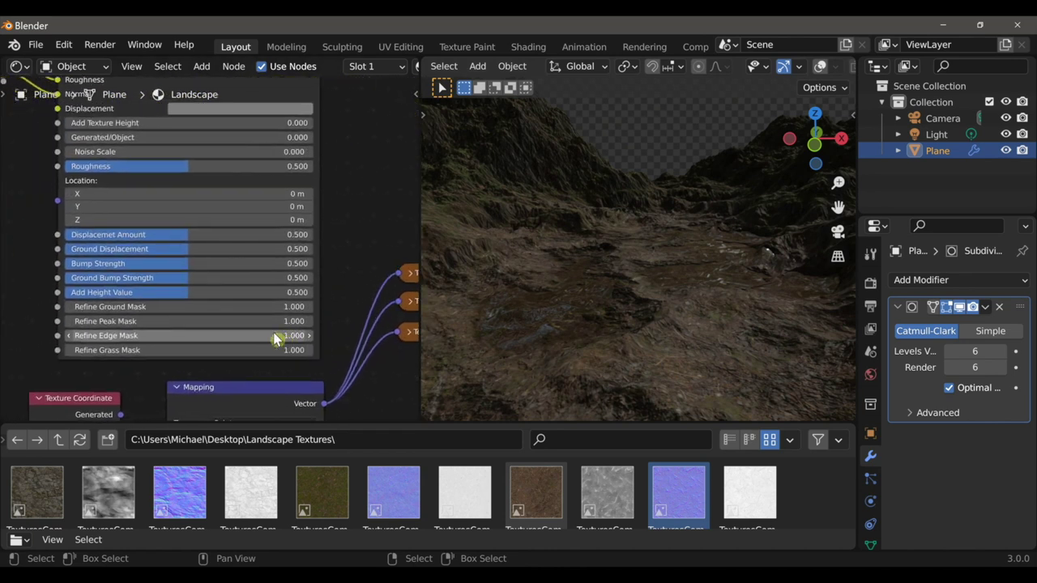
{"action": "scroll", "coordinate": [182, 272], "scroll_direction": "up", "scroll_amount": 1}
{"action": "middle_click_drag", "start_coordinate": [165, 231], "coordinate": [167, 235]}
{"action": "left_click_drag", "start_coordinate": [170, 251], "coordinate": [172, 251]}
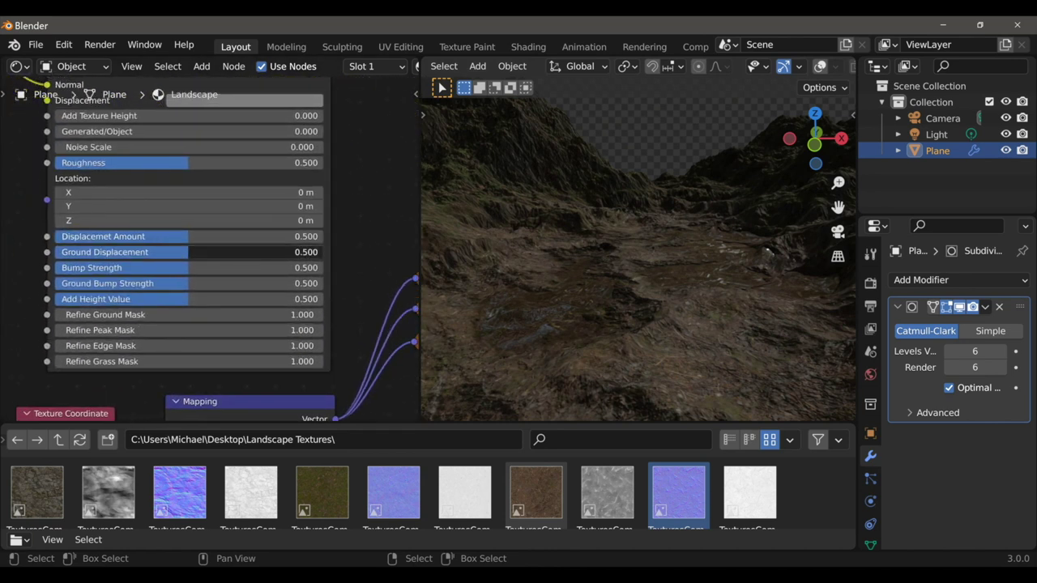
{"action": "left_click_drag", "start_coordinate": [243, 252], "coordinate": [181, 251]}
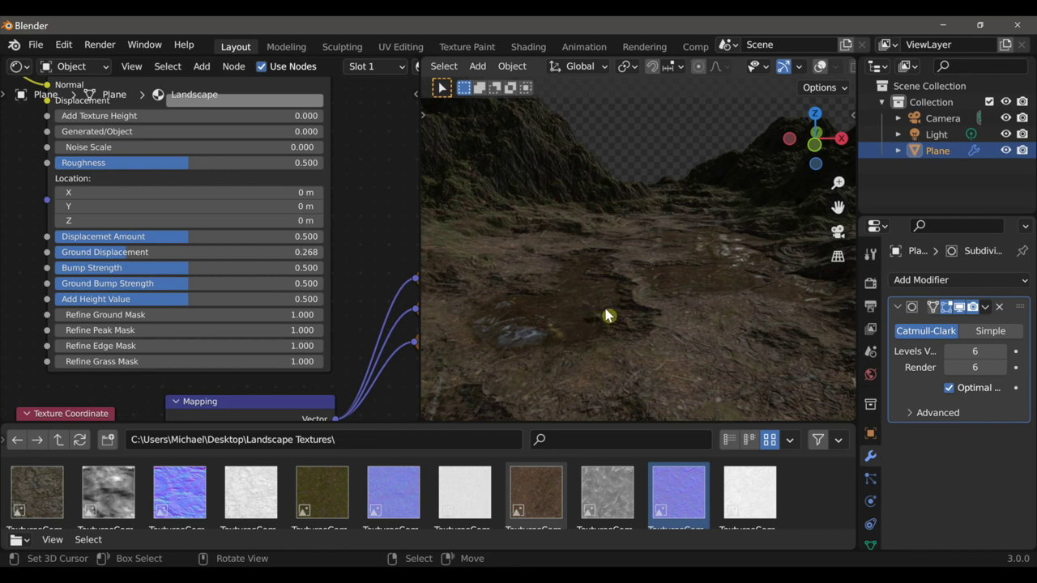
{"action": "middle_click_drag", "start_coordinate": [653, 304], "coordinate": [671, 328]}
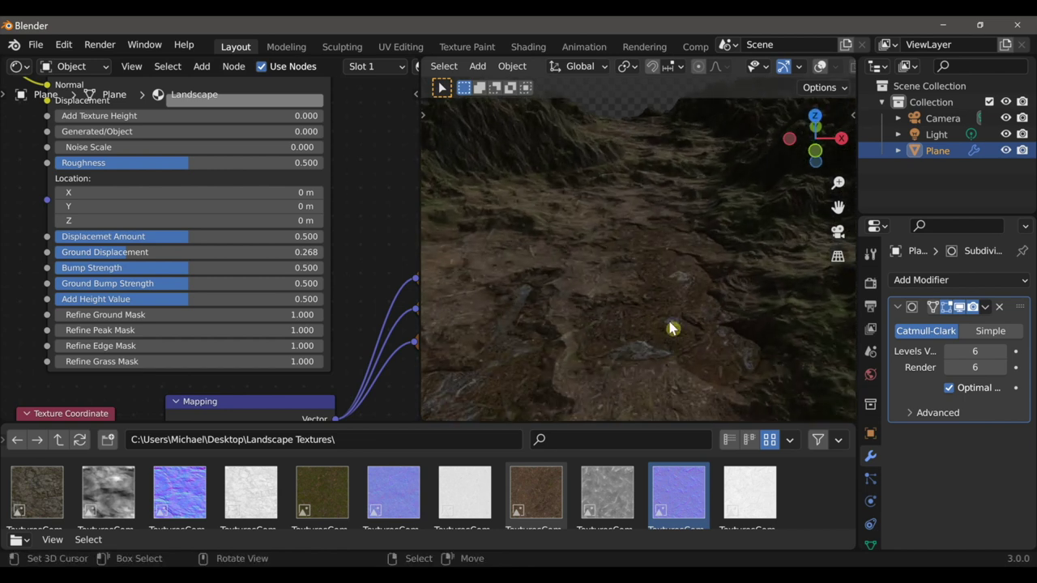
- Set the Wet Map Painter's Add Color to 1 and its Color to a darker brown with H 0.063, S 0.597 and V 0.136
{"action": "scroll", "coordinate": [340, 312], "scroll_direction": "down", "scroll_amount": 6}
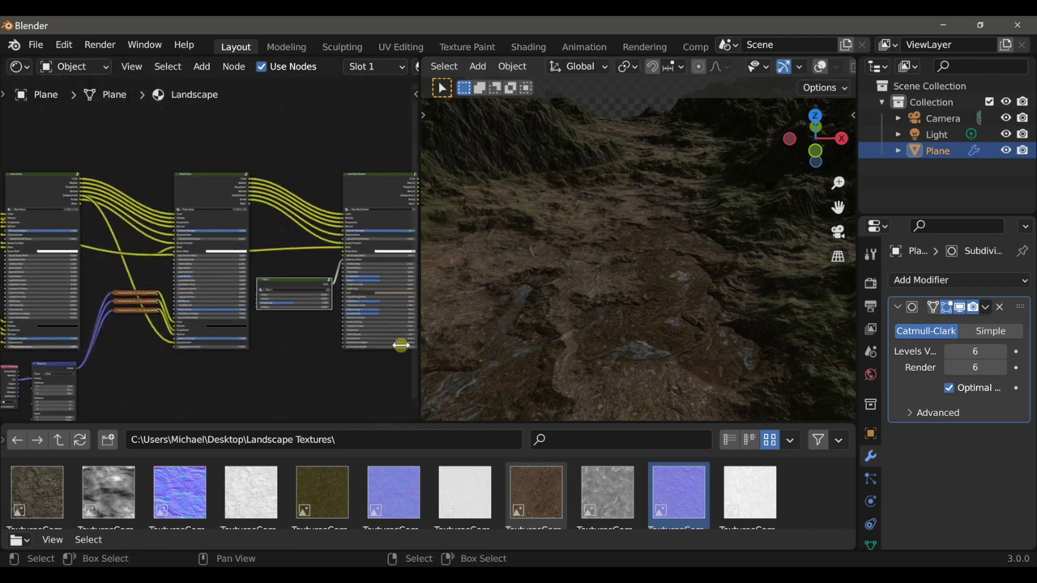
{"action": "scroll", "coordinate": [275, 346], "scroll_direction": "up", "scroll_amount": 4}
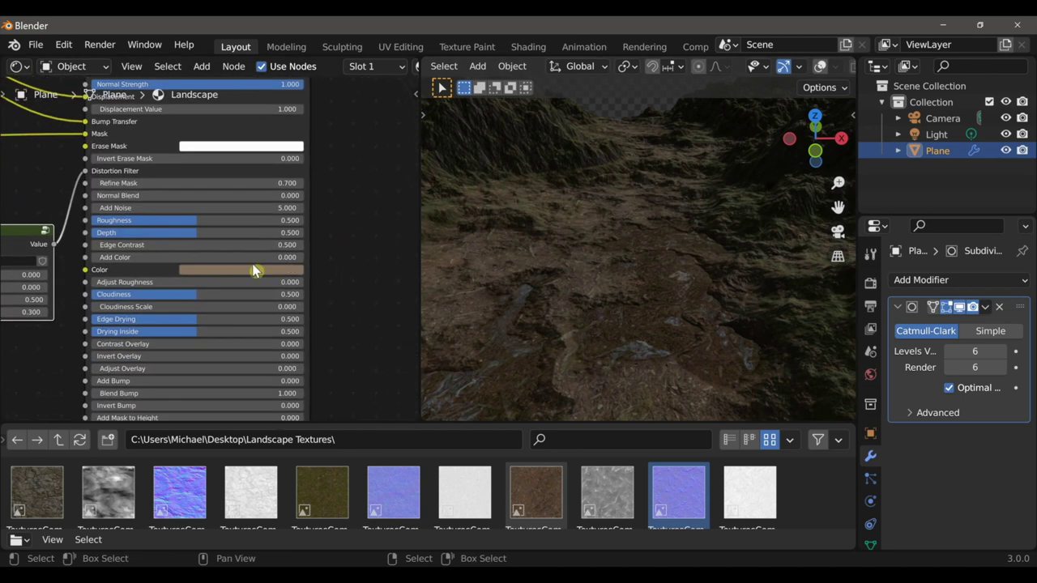
{"action": "left_click_drag", "start_coordinate": [220, 240], "coordinate": [280, 244]}
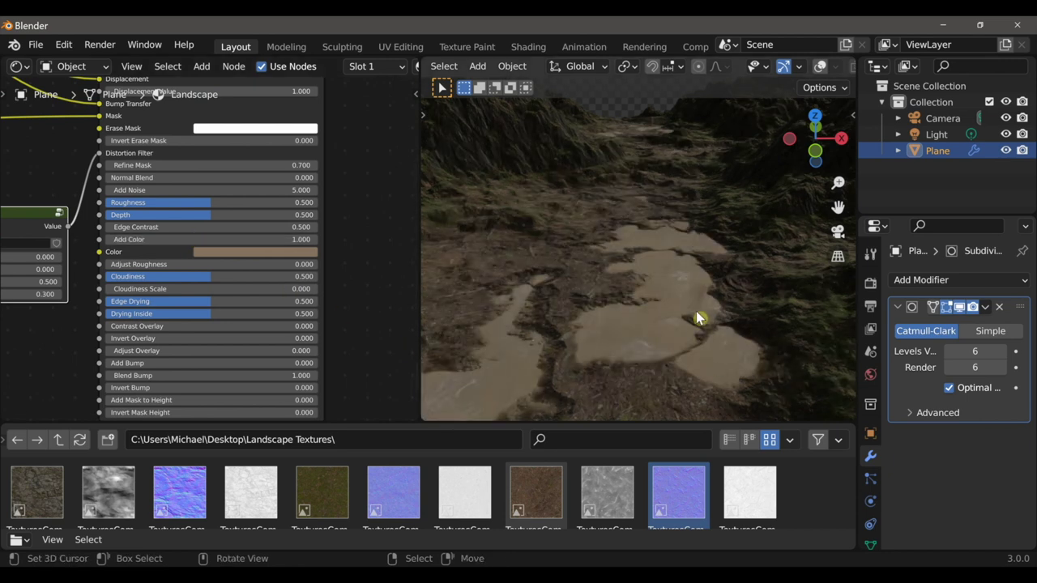
{"action": "left_click", "coordinate": [227, 252]}
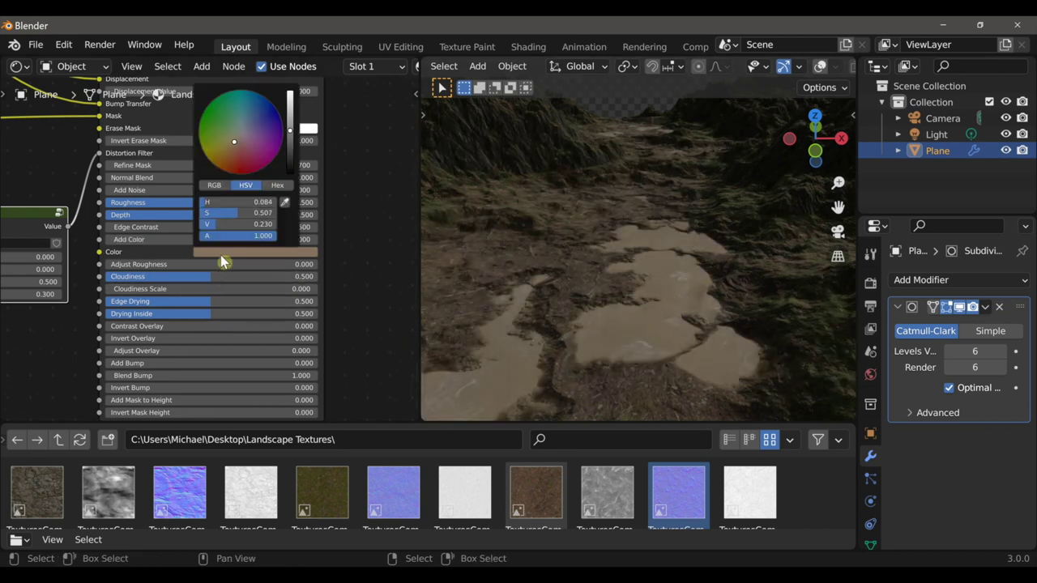
{"action": "left_click_drag", "start_coordinate": [290, 130], "coordinate": [290, 140]}
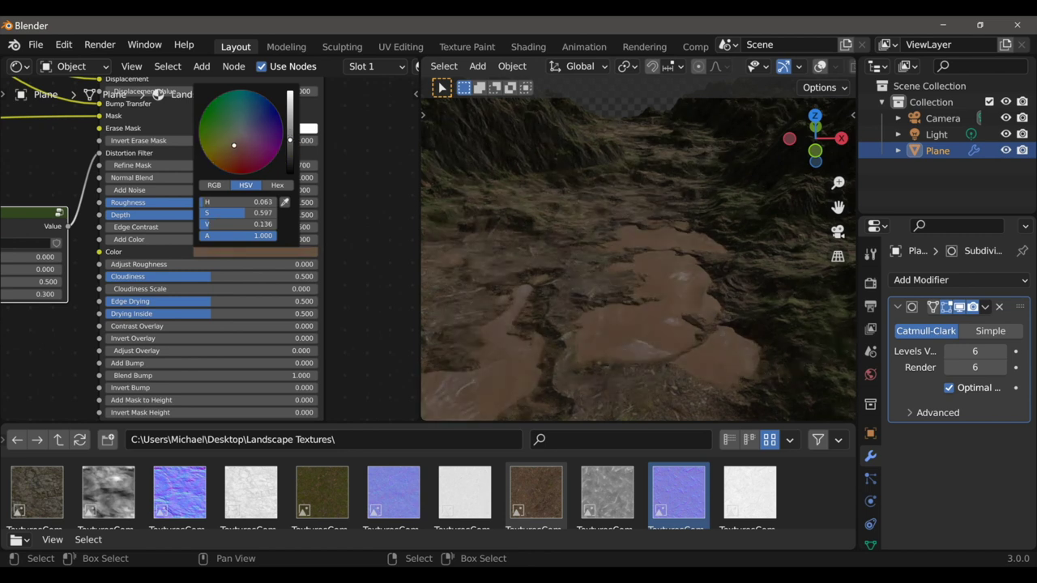
- Try Filter 1's Scale at 1.7 and check how the puddles break up across the ground
{"action": "middle_click_drag", "start_coordinate": [613, 328], "coordinate": [634, 301]}
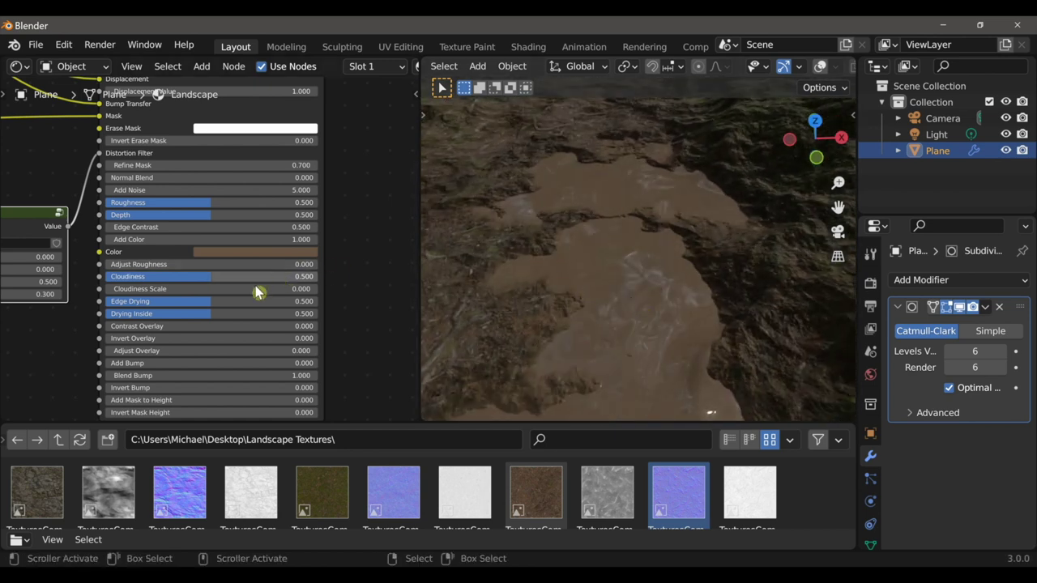
{"action": "middle_click_drag", "start_coordinate": [232, 283], "coordinate": [229, 292]}
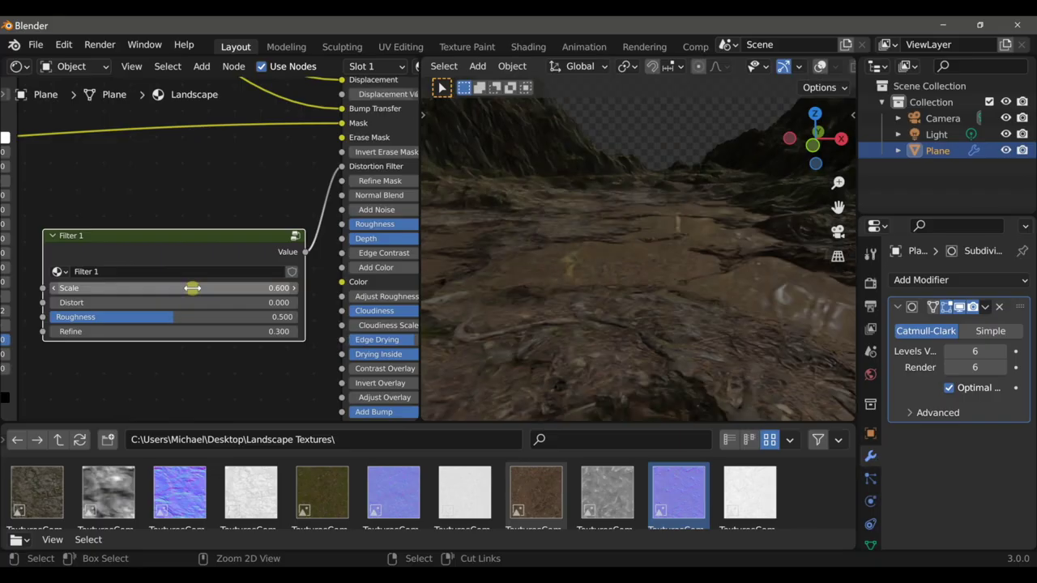
{"action": "left_click_drag", "start_coordinate": [192, 288], "coordinate": [192, 287]}
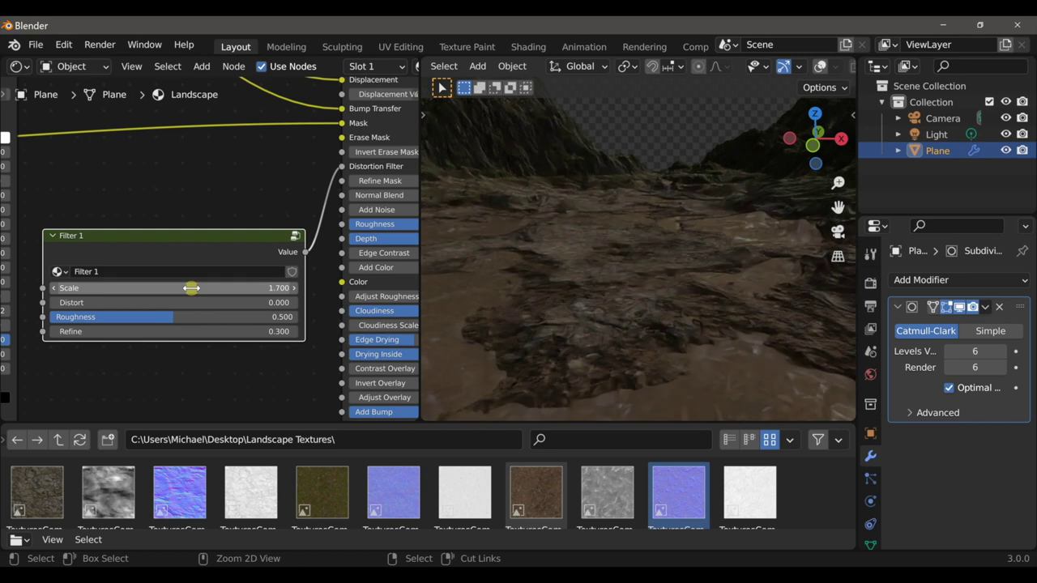
{"action": "middle_click_drag", "start_coordinate": [636, 319], "coordinate": [652, 337]}
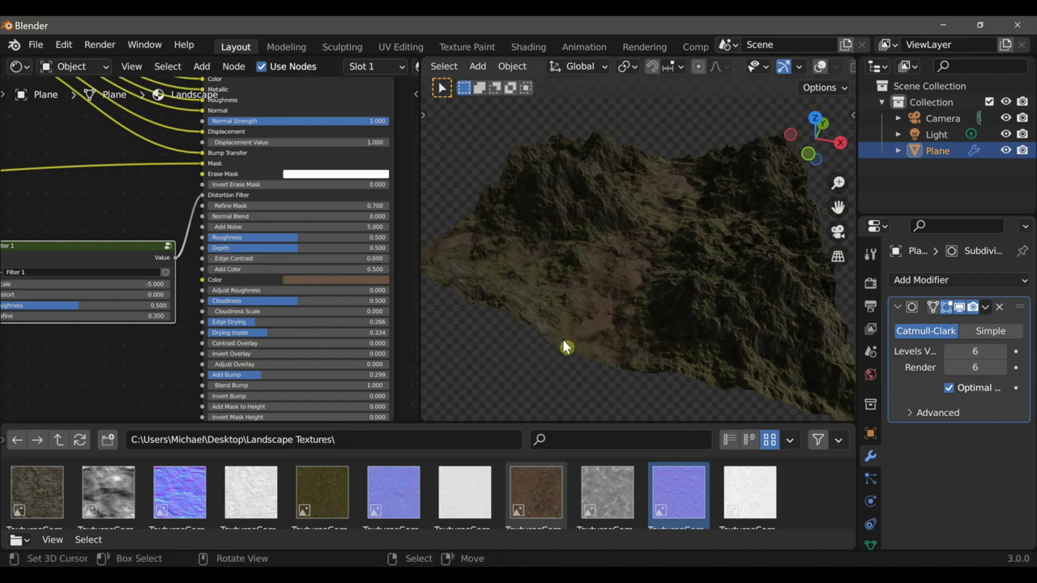
- Try shifting the Landscape Node's X location through 4.4 m to vary the terrain, and restore it to 0 m
{"action": "scroll", "coordinate": [146, 371], "scroll_direction": "down", "scroll_amount": 5}
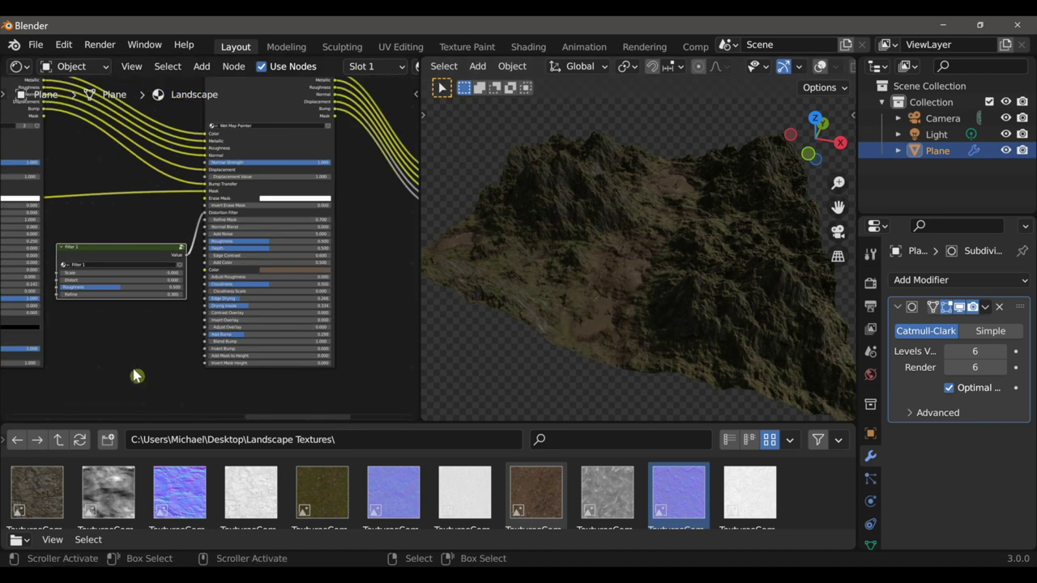
{"action": "middle_click_drag", "start_coordinate": [65, 369], "coordinate": [331, 331]}
{"action": "scroll", "coordinate": [308, 349], "scroll_direction": "up", "scroll_amount": 3}
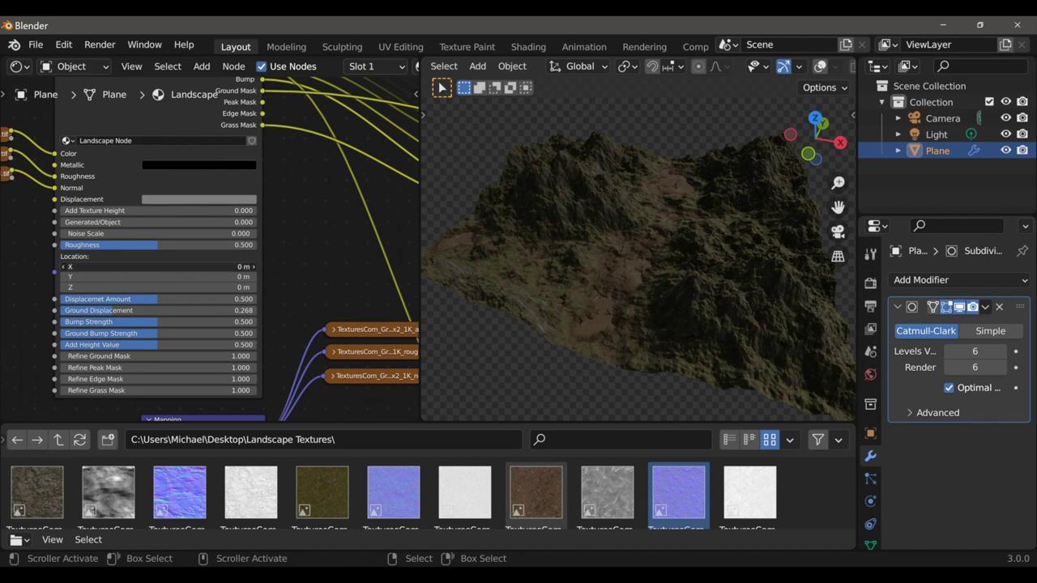
{"action": "left_click_drag", "start_coordinate": [162, 267], "coordinate": [211, 266]}
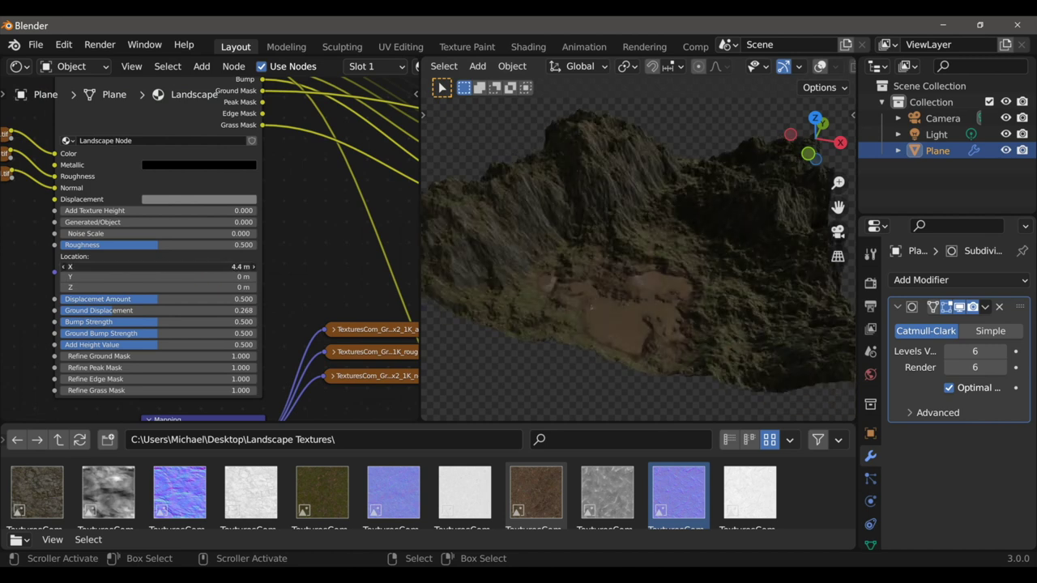
{"action": "left_click_drag", "start_coordinate": [211, 267], "coordinate": [417, 266]}
{"action": "right_click", "coordinate": [159, 267]}
- Try the Landscape Node's Z location at 3.2 m and 6.5 m, and reset it to 0 m
{"action": "left_click_drag", "start_coordinate": [159, 288], "coordinate": [260, 286]}
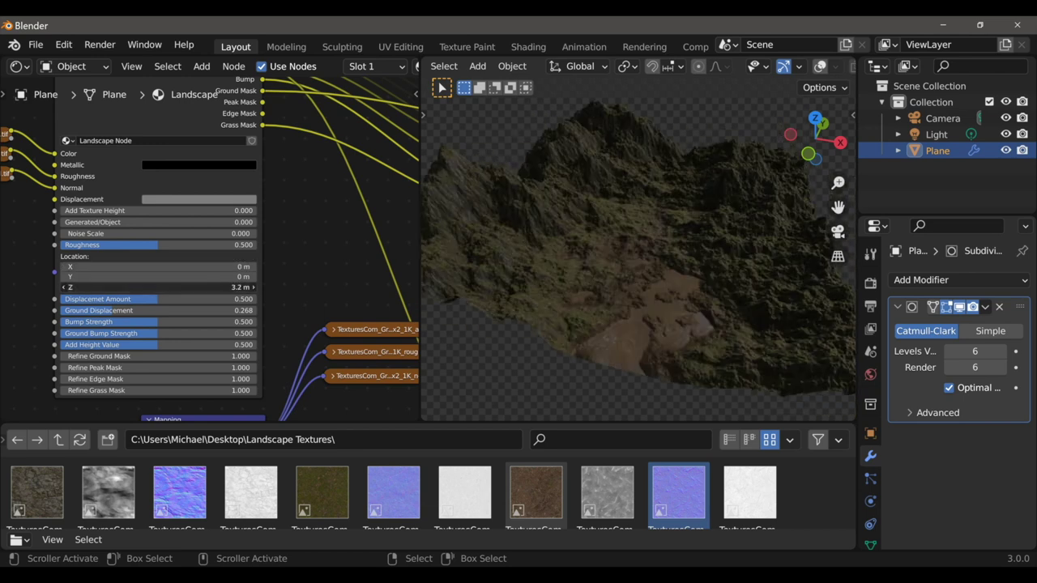
{"action": "left_click_drag", "start_coordinate": [259, 287], "coordinate": [413, 287]}
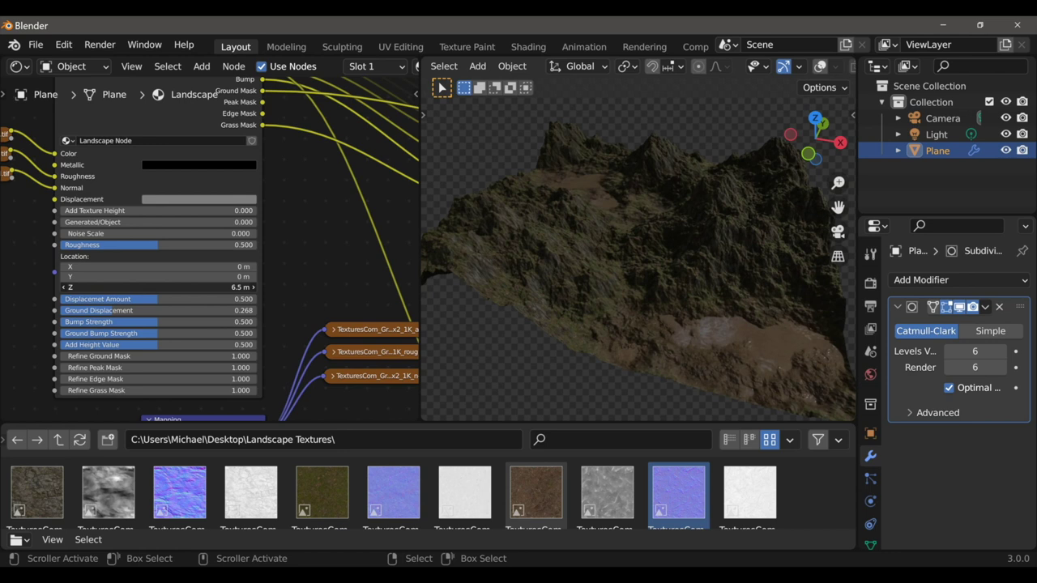
{"action": "key", "text": "BackSpace"}
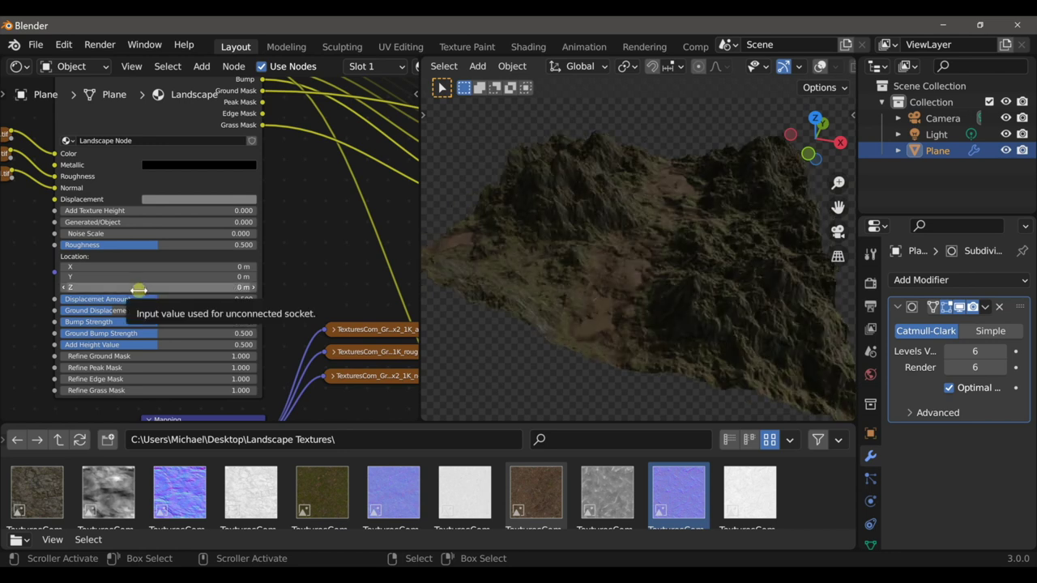
- Examine the muddy path between the hills up close and the whole landscape from a distance
{"action": "middle_click_drag", "start_coordinate": [486, 288], "coordinate": [585, 301]}
{"action": "scroll", "coordinate": [622, 286], "scroll_direction": "up", "scroll_amount": 4}
{"action": "scroll", "coordinate": [585, 302], "scroll_direction": "up", "scroll_amount": 3}
{"action": "middle_click_drag", "start_coordinate": [586, 302], "coordinate": [587, 251], "text": "shift"}
{"action": "scroll", "coordinate": [587, 270], "scroll_direction": "up", "scroll_amount": 2}
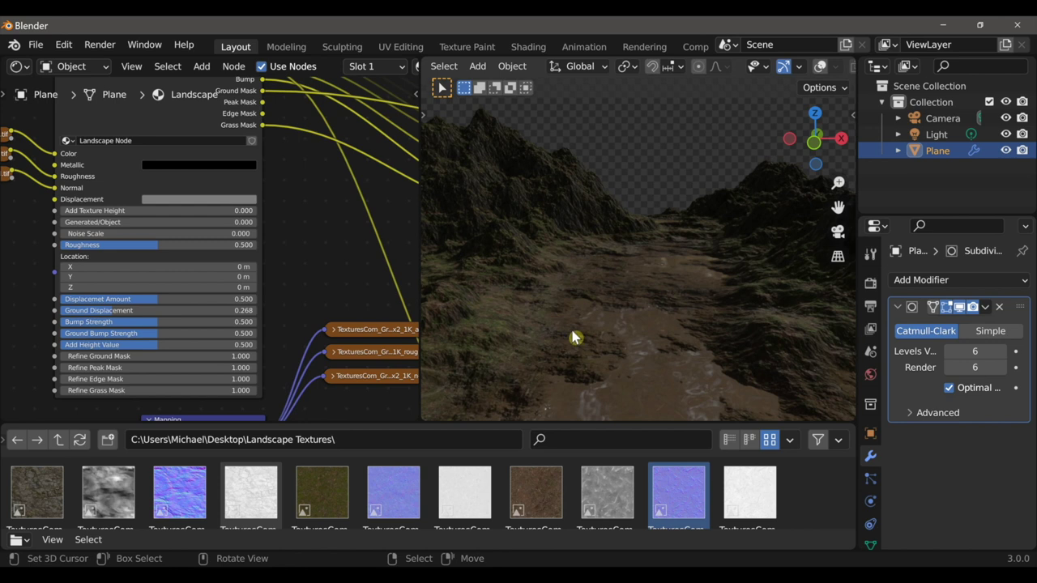
{"action": "scroll", "coordinate": [598, 344], "scroll_direction": "down", "scroll_amount": 4}
{"action": "middle_click_drag", "start_coordinate": [598, 347], "coordinate": [618, 355]}
{"action": "scroll", "coordinate": [315, 267], "scroll_direction": "down", "scroll_amount": 3}
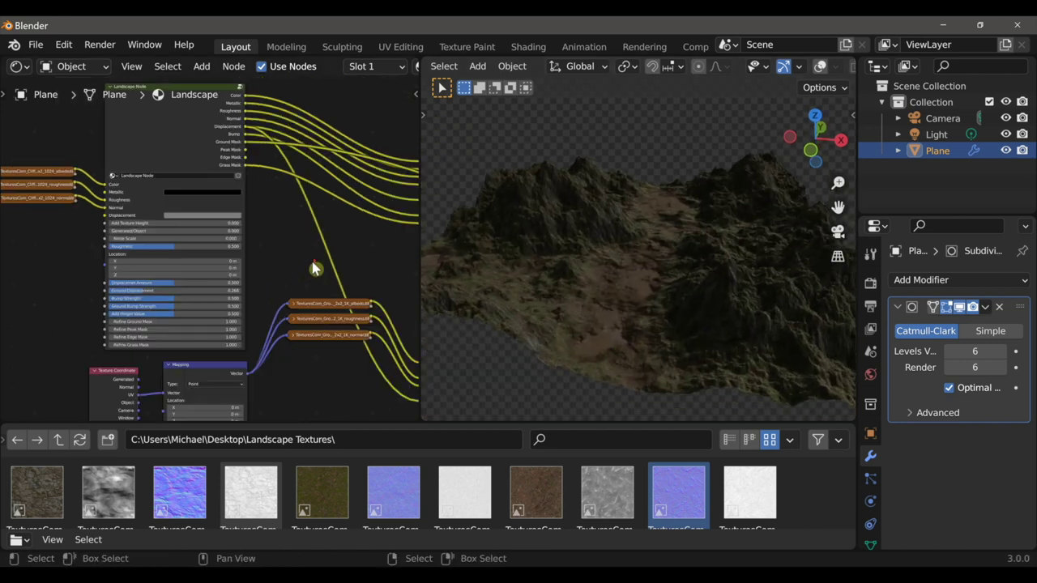
- Set the Material Shader's Ambient Occlusion to 1 and its AO Strength to 0.7
{"action": "middle_click_drag", "start_coordinate": [315, 268], "coordinate": [350, 224]}
{"action": "left_click_drag", "start_coordinate": [273, 422], "coordinate": [283, 529]}
{"action": "scroll", "coordinate": [334, 408], "scroll_direction": "up", "scroll_amount": 2}
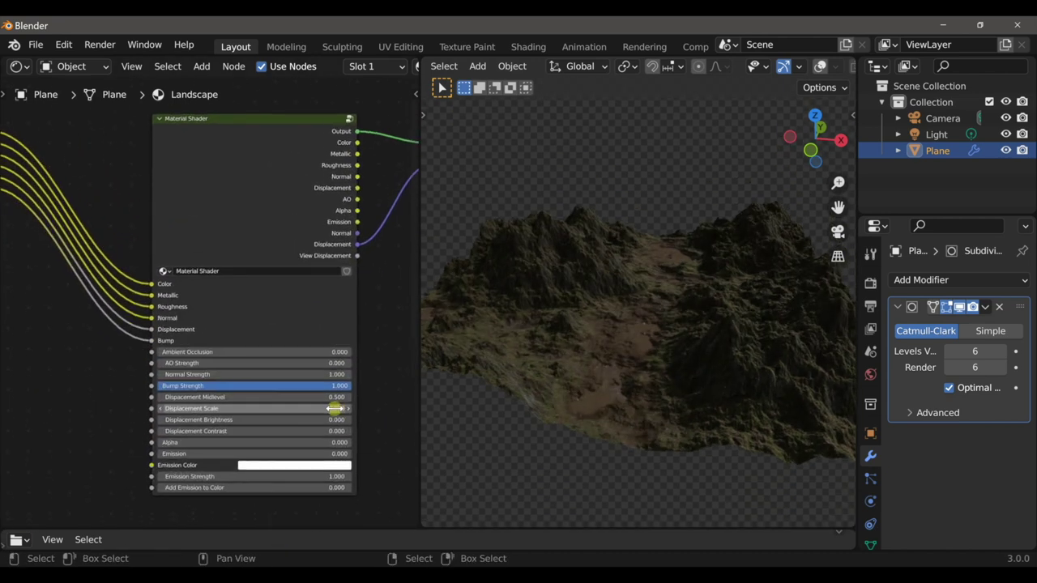
{"action": "middle_click_drag", "start_coordinate": [334, 408], "coordinate": [324, 403]}
{"action": "left_click_drag", "start_coordinate": [256, 348], "coordinate": [454, 349]}
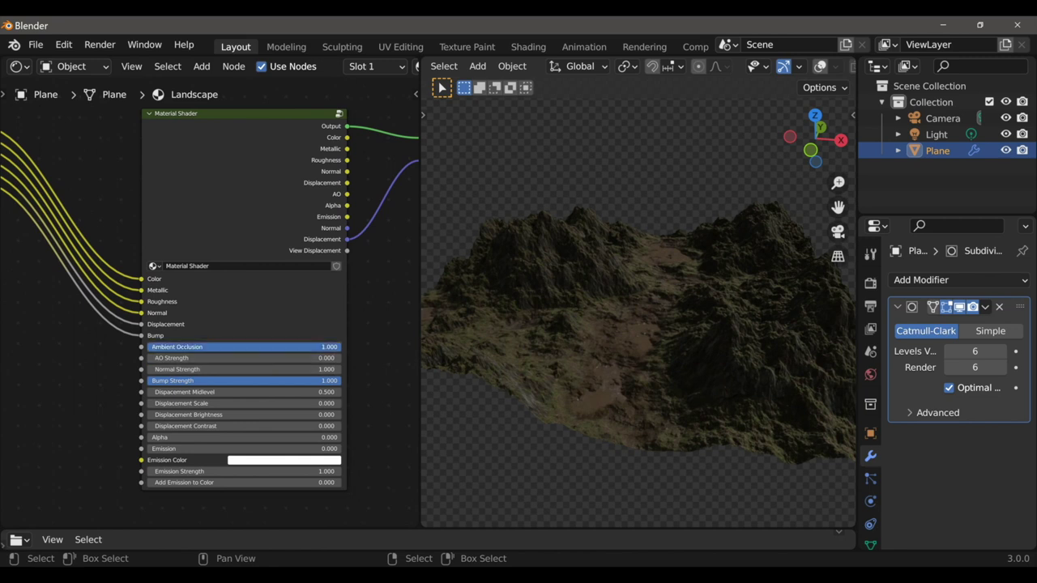
{"action": "left_click_drag", "start_coordinate": [255, 358], "coordinate": [255, 357]}
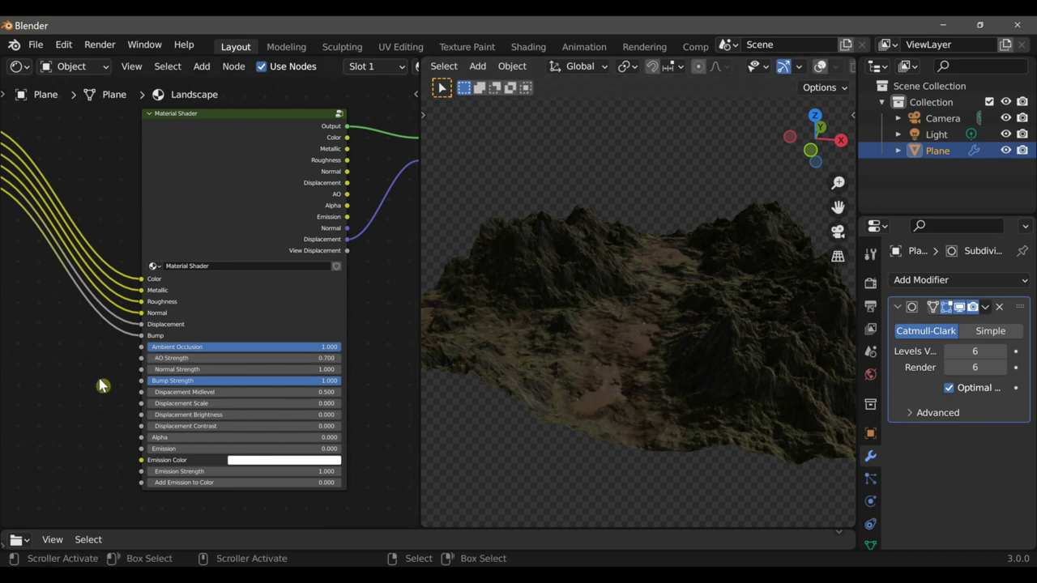
- Preview the Material Shader's Color output and lower the AO Strength through 1.2 to 0.7
{"action": "left_click", "coordinate": [205, 324], "text": "ctrl+shift"}
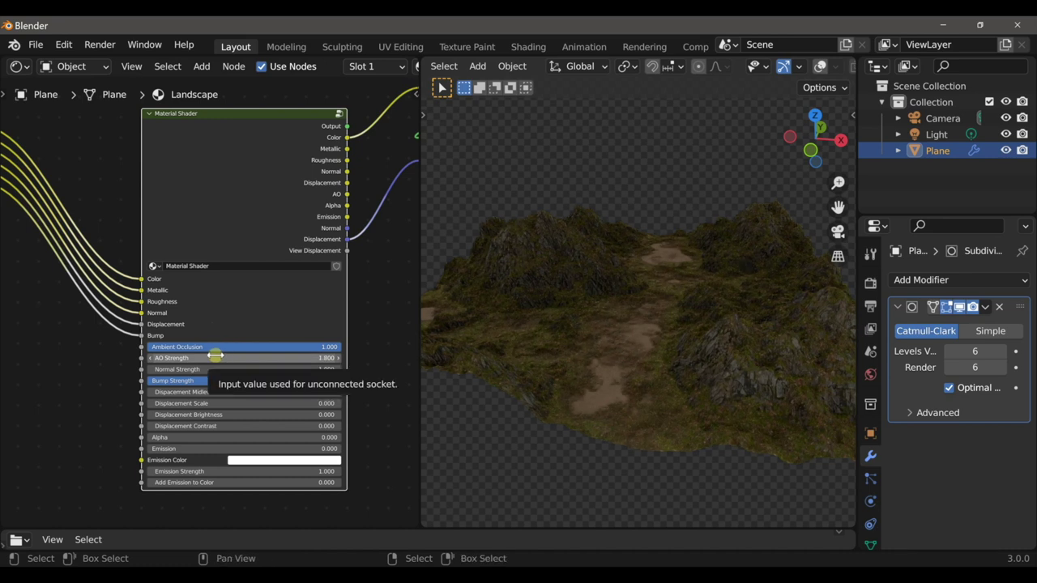
{"action": "scroll", "coordinate": [177, 358], "scroll_direction": "down", "scroll_amount": 4, "text": "ctrl"}
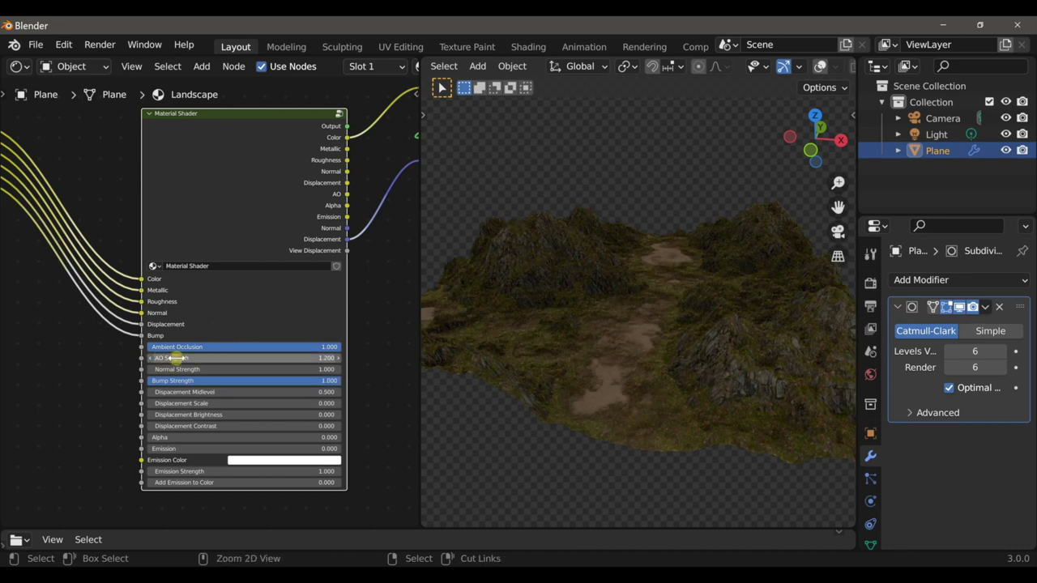
{"action": "scroll", "coordinate": [176, 358], "scroll_direction": "down", "scroll_amount": 2, "text": "ctrl"}
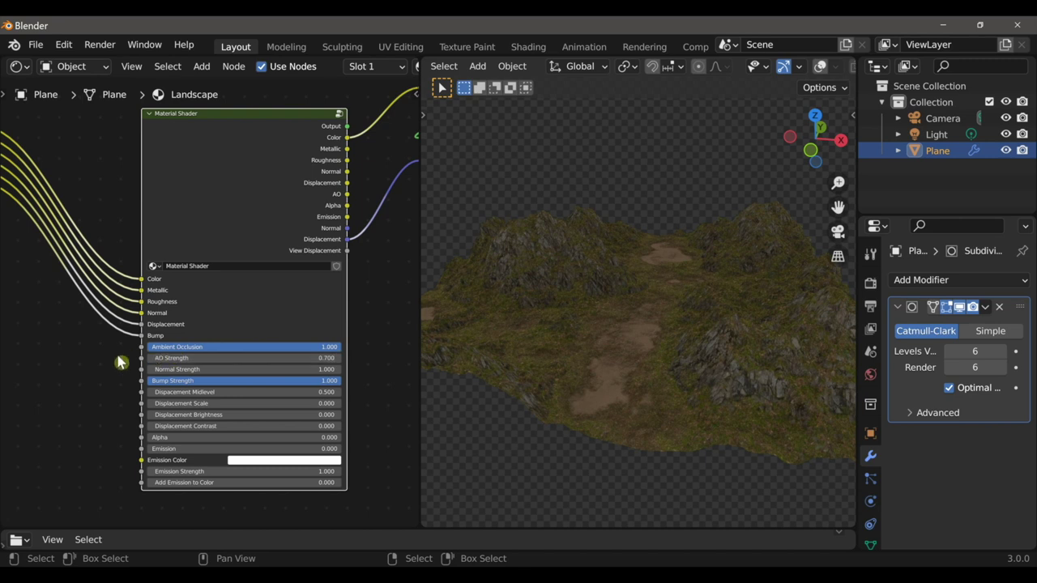
- Open the Wet Map Painter's Color for editing
{"action": "scroll", "coordinate": [121, 362], "scroll_direction": "down", "scroll_amount": 5}
{"action": "mouse_move", "coordinate": [117, 362]}
{"action": "middle_mouse_down"}
{"action": "mouse_move", "coordinate": [288, 337]}
{"action": "mouse_move", "coordinate": [306, 316]}
{"action": "middle_mouse_up"}
{"action": "scroll", "coordinate": [277, 340], "scroll_direction": "up", "scroll_amount": 6}
{"action": "scroll", "coordinate": [306, 316], "scroll_direction": "up", "scroll_amount": 1}
{"action": "left_click", "coordinate": [241, 364]}
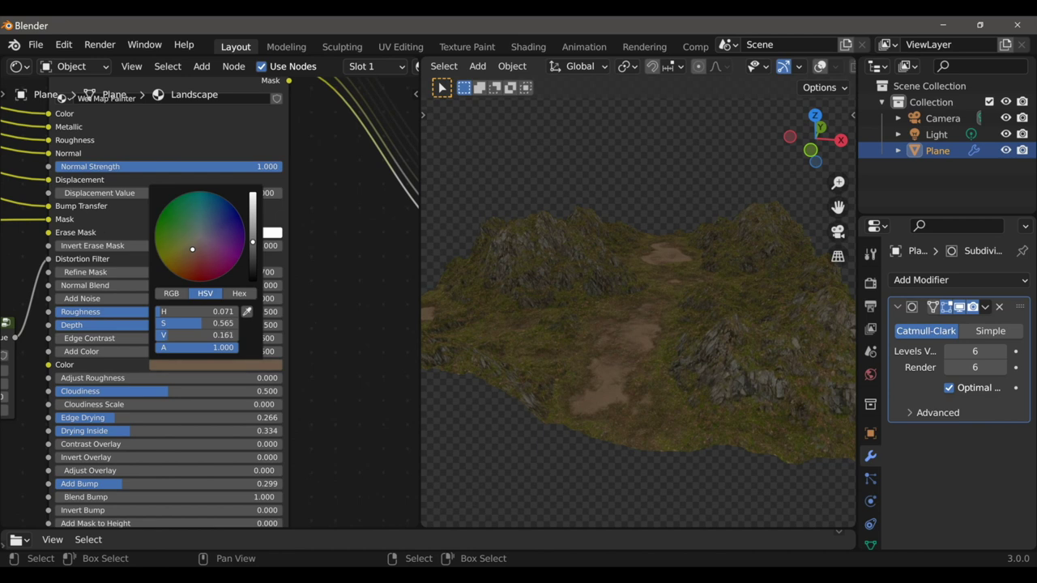
- Reconnect the Material Shader's full Output to the Material Output's Surface and view the shaded landscape from higher up
{"action": "scroll", "coordinate": [314, 316], "scroll_direction": "down", "scroll_amount": 11}
{"action": "middle_click_drag", "start_coordinate": [314, 316], "coordinate": [225, 390]}
{"action": "scroll", "coordinate": [330, 358], "scroll_direction": "up", "scroll_amount": 6}
{"action": "scroll", "coordinate": [332, 357], "scroll_direction": "up", "scroll_amount": 1}
{"action": "middle_click_drag", "start_coordinate": [391, 346], "coordinate": [333, 316]}
{"action": "left_click", "coordinate": [305, 232], "text": "ctrl+shift"}
{"action": "middle_click_drag", "start_coordinate": [630, 296], "coordinate": [625, 348]}
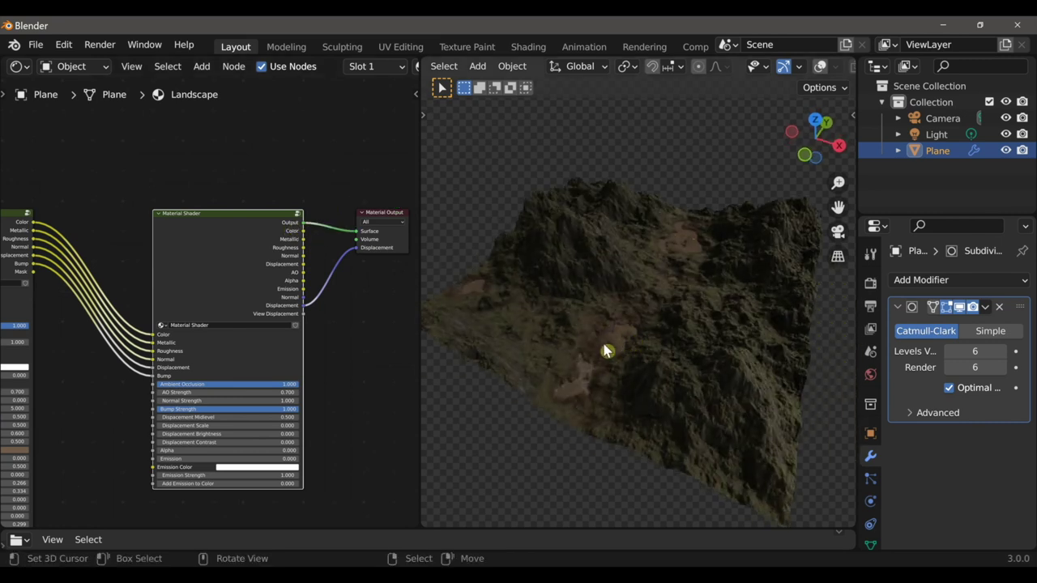
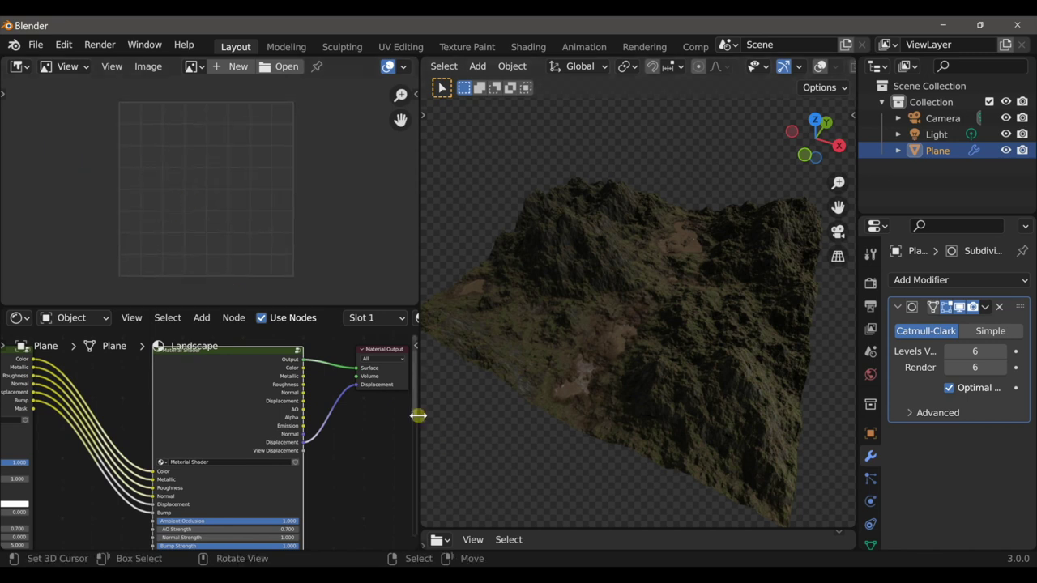
- Widen the image and shader editors and make the shader editor taller
{"action": "left_click_drag", "start_coordinate": [418, 414], "coordinate": [463, 412]}
{"action": "scroll", "coordinate": [592, 410], "scroll_direction": "down", "scroll_amount": 3}
{"action": "left_click_drag", "start_coordinate": [405, 309], "coordinate": [411, 277]}
- Add an Image Texture node in the empty space beside the Material Shader
{"action": "middle_click_drag", "start_coordinate": [376, 422], "coordinate": [262, 381]}
{"action": "key", "text": "shift+a"}
{"action": "mouse_move", "coordinate": [285, 454]}
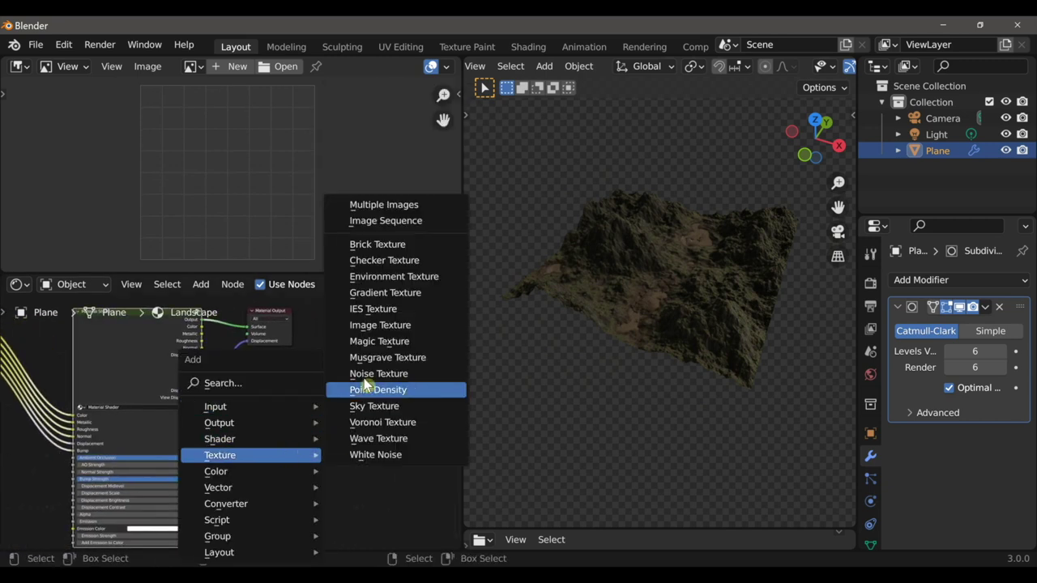
{"action": "left_click", "coordinate": [372, 325]}
{"action": "left_click", "coordinate": [308, 393]}
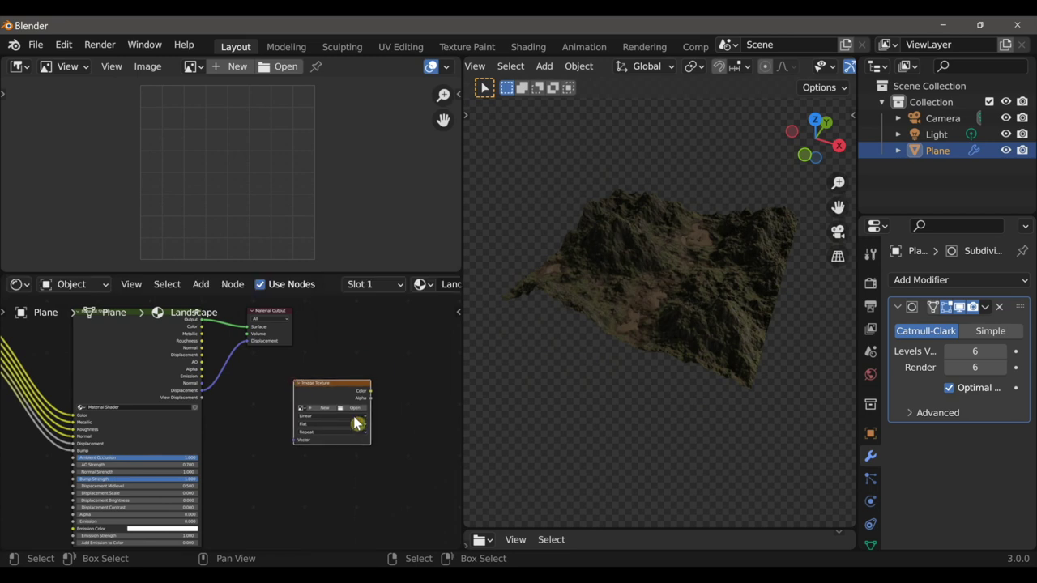
- Create a new 4096 × 4096 px image named Landscape Color without alpha in the Image Texture node
{"action": "scroll", "coordinate": [293, 425], "scroll_direction": "up", "scroll_amount": 4}
{"action": "middle_click_drag", "start_coordinate": [301, 420], "coordinate": [295, 422]}
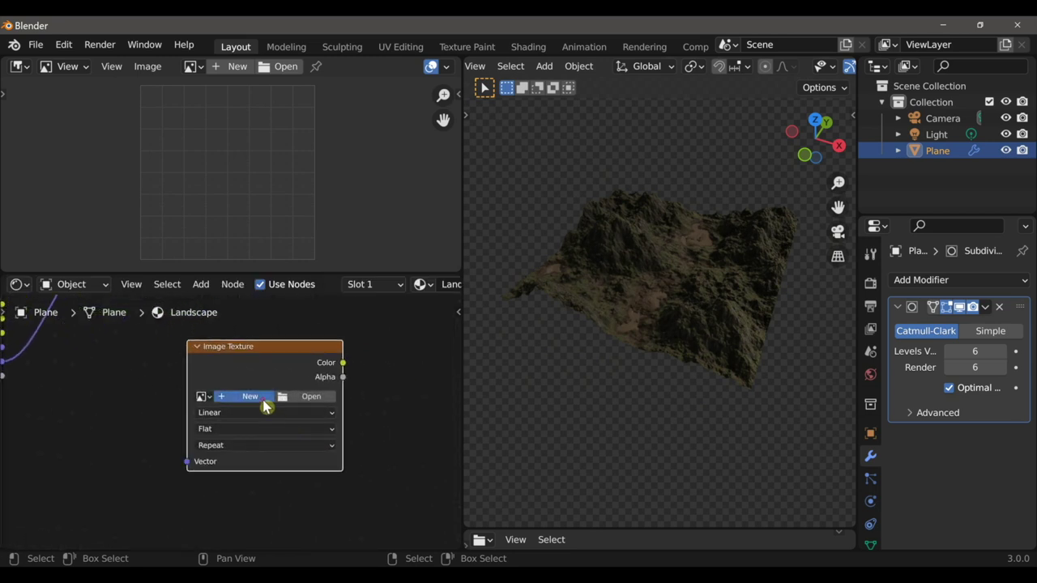
{"action": "left_click", "coordinate": [264, 397]}
{"action": "type", "text": "Landscape Color"}
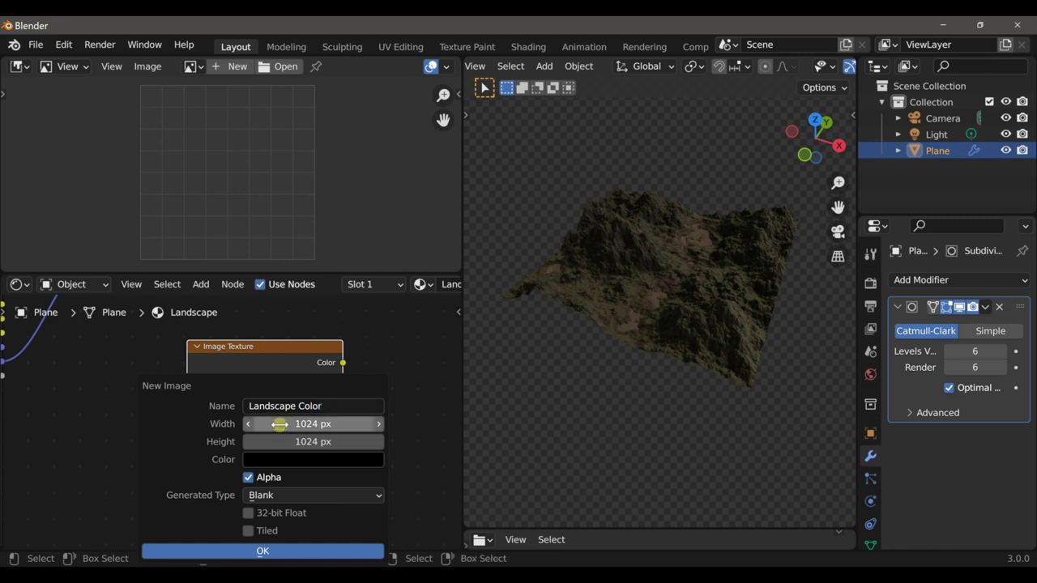
{"action": "left_click", "coordinate": [283, 420]}
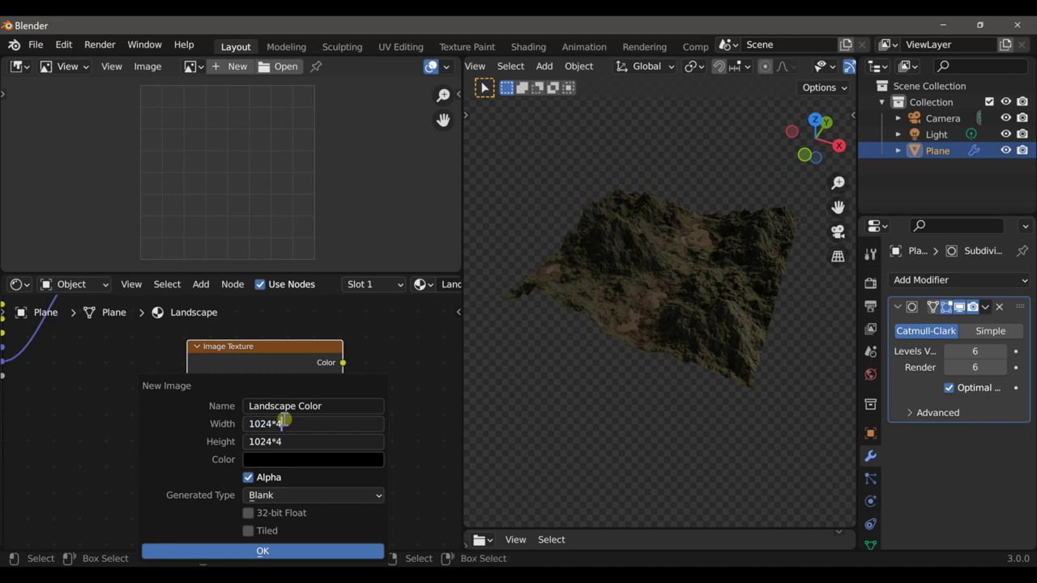
{"action": "type", "text": "*4"}
{"action": "key", "text": "Return"}
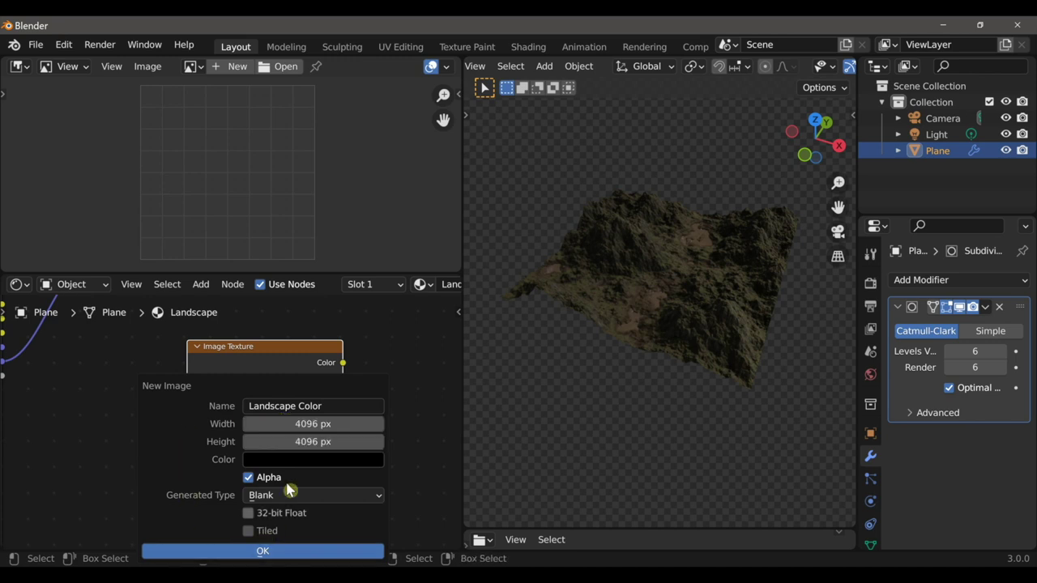
{"action": "left_click", "coordinate": [248, 477]}
{"action": "left_click", "coordinate": [245, 551]}
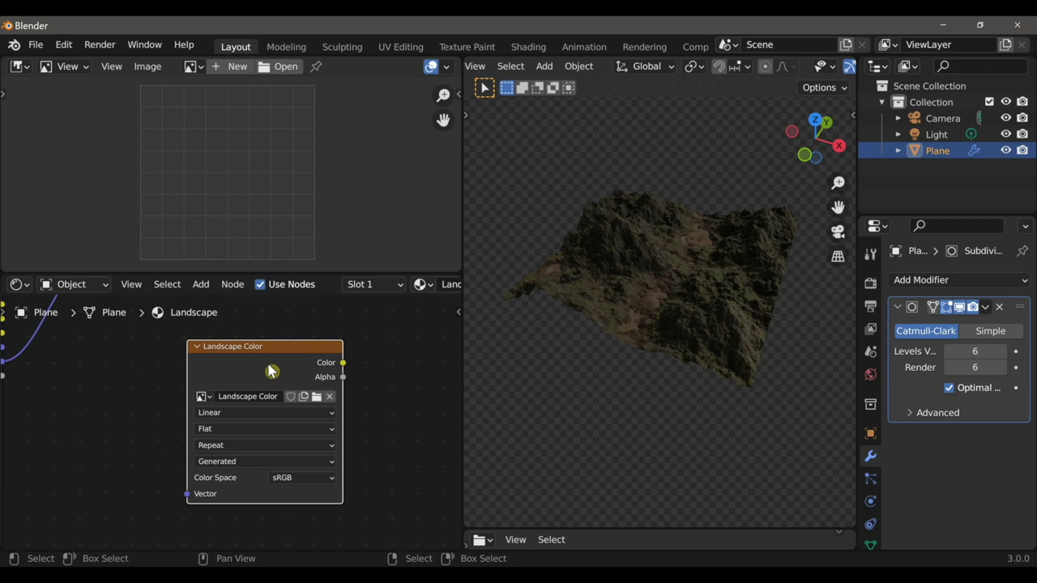
- Show the viewport overlays and check that the plane is selected
{"action": "scroll", "coordinate": [687, 248], "scroll_direction": "down", "scroll_amount": 4}
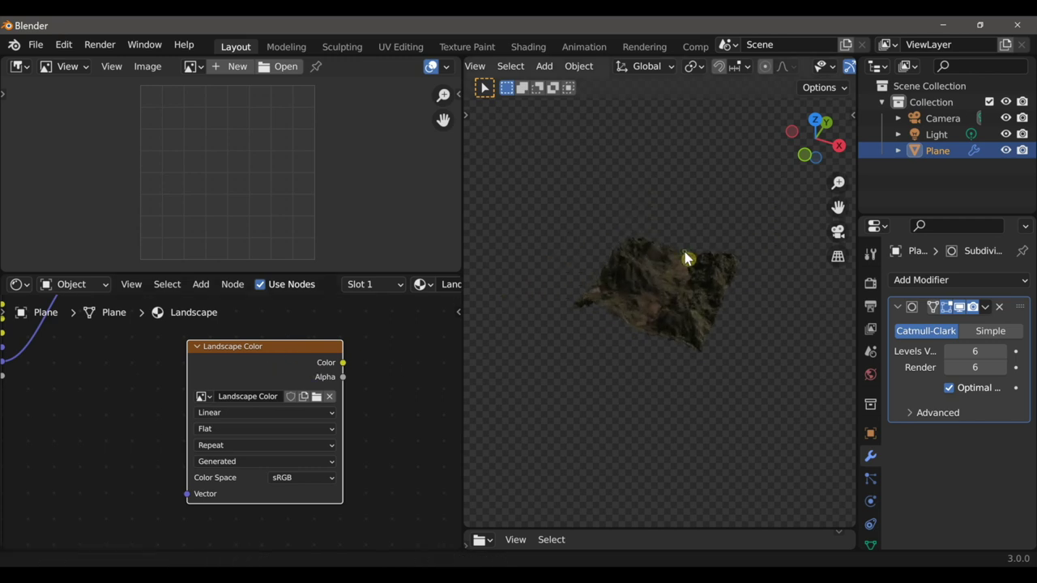
{"action": "scroll", "coordinate": [766, 71], "scroll_direction": "down", "scroll_amount": 5}
{"action": "left_click", "coordinate": [767, 70]}
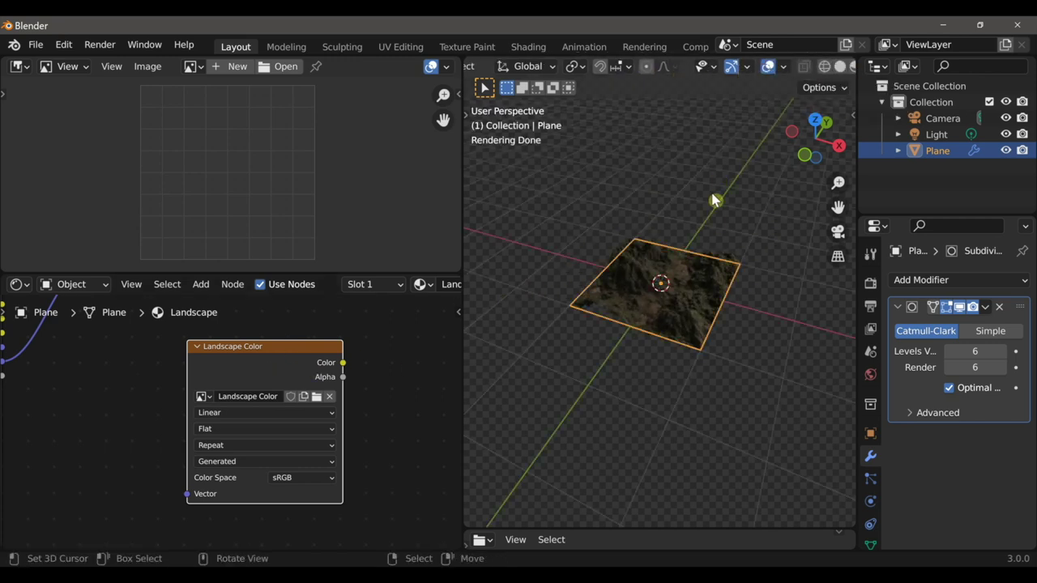
{"action": "scroll", "coordinate": [715, 207], "scroll_direction": "up", "scroll_amount": 4}
{"action": "middle_click_drag", "start_coordinate": [720, 252], "coordinate": [724, 257]}
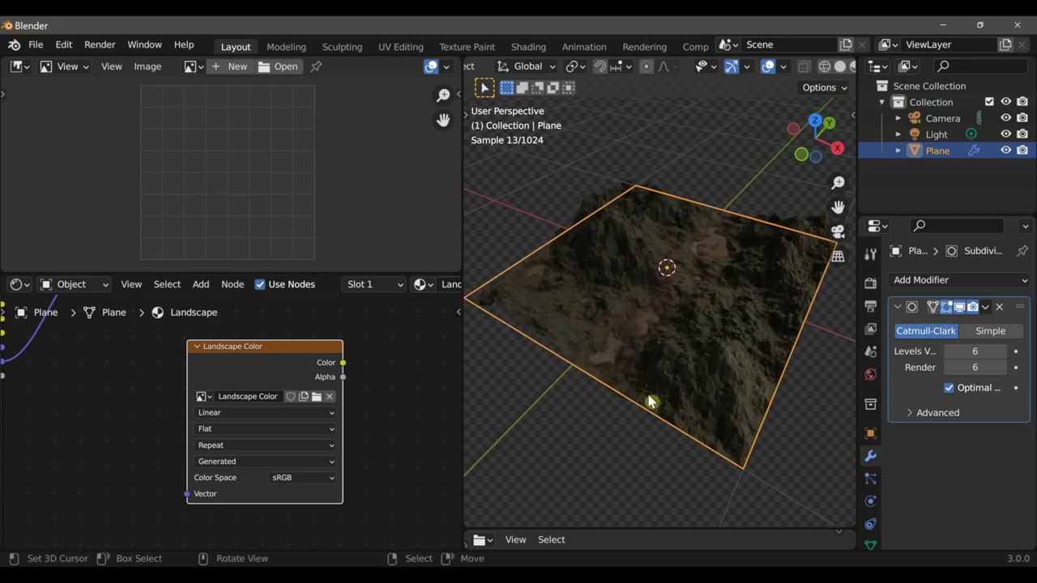
{"action": "key", "text": "g"}
{"action": "right_click", "coordinate": [277, 377]}
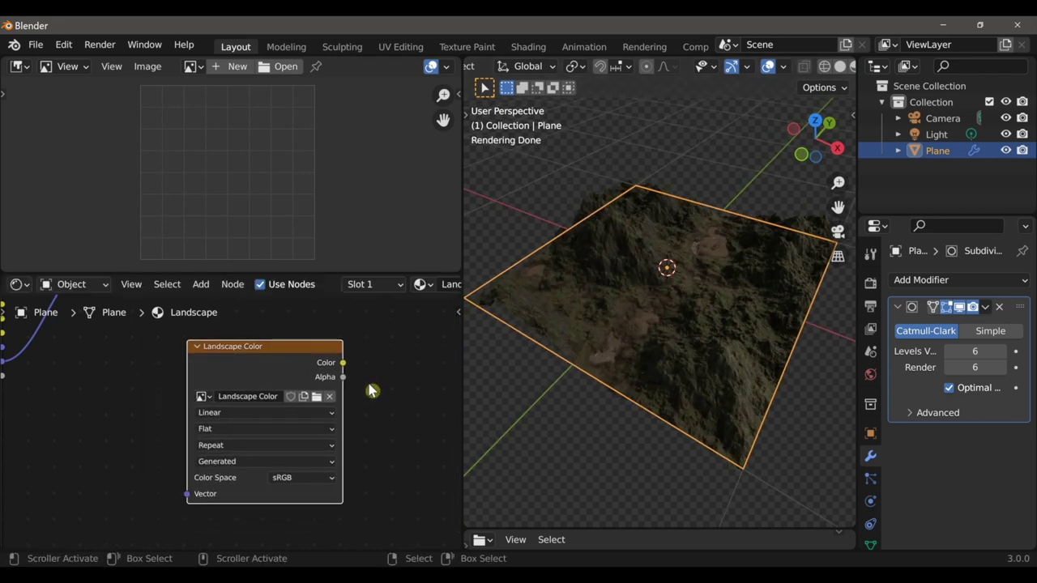
- Bake the landscape material into the Landscape Color image with the Combined bake type in the render settings
{"action": "left_click", "coordinate": [870, 283]}
{"action": "scroll", "coordinate": [933, 475], "scroll_direction": "down", "scroll_amount": 8}
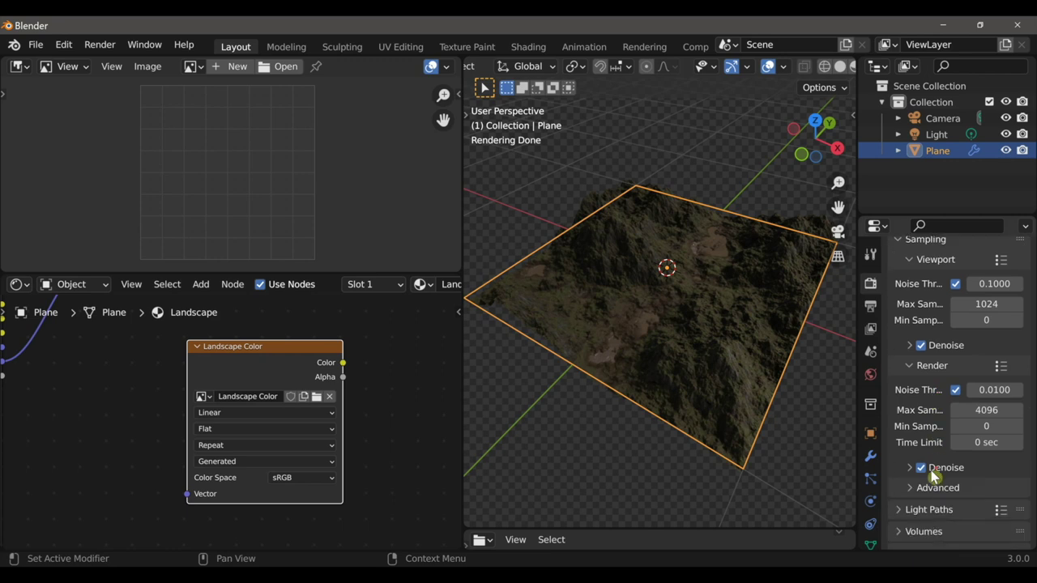
{"action": "scroll", "coordinate": [933, 476], "scroll_direction": "down", "scroll_amount": 8}
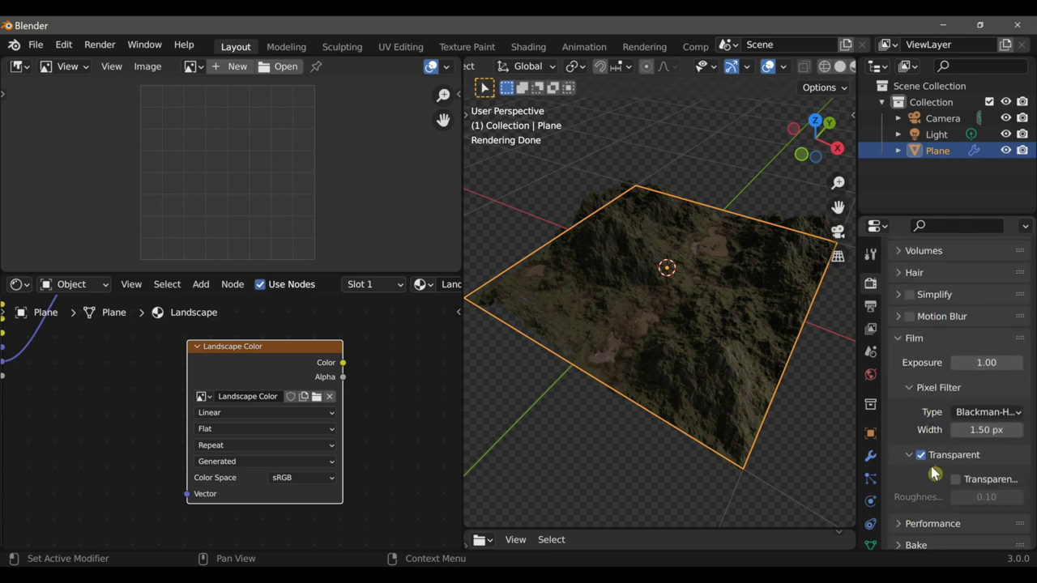
{"action": "left_click", "coordinate": [924, 473]}
{"action": "scroll", "coordinate": [916, 472], "scroll_direction": "down", "scroll_amount": 4}
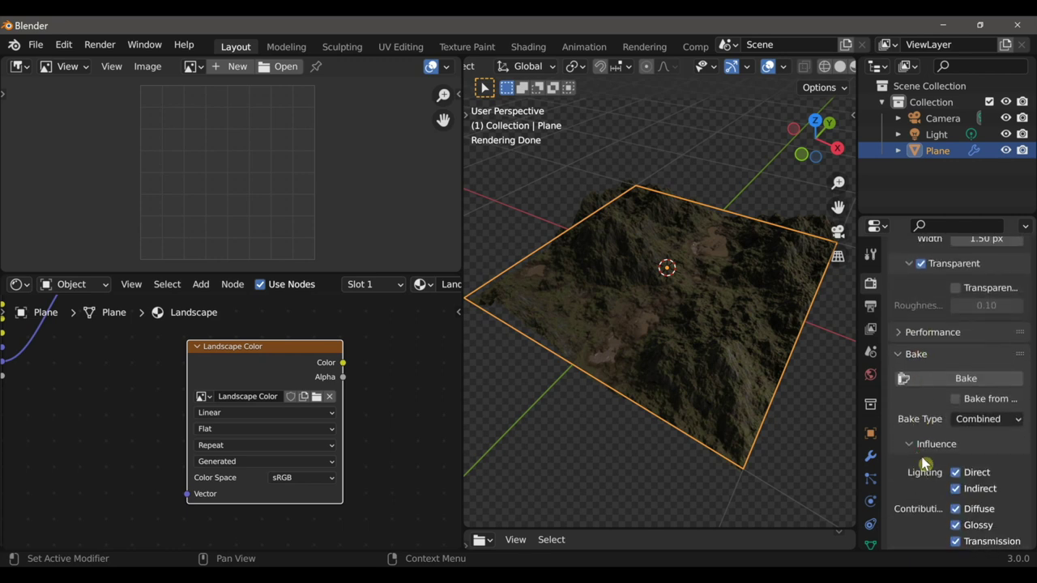
{"action": "left_click", "coordinate": [932, 379]}
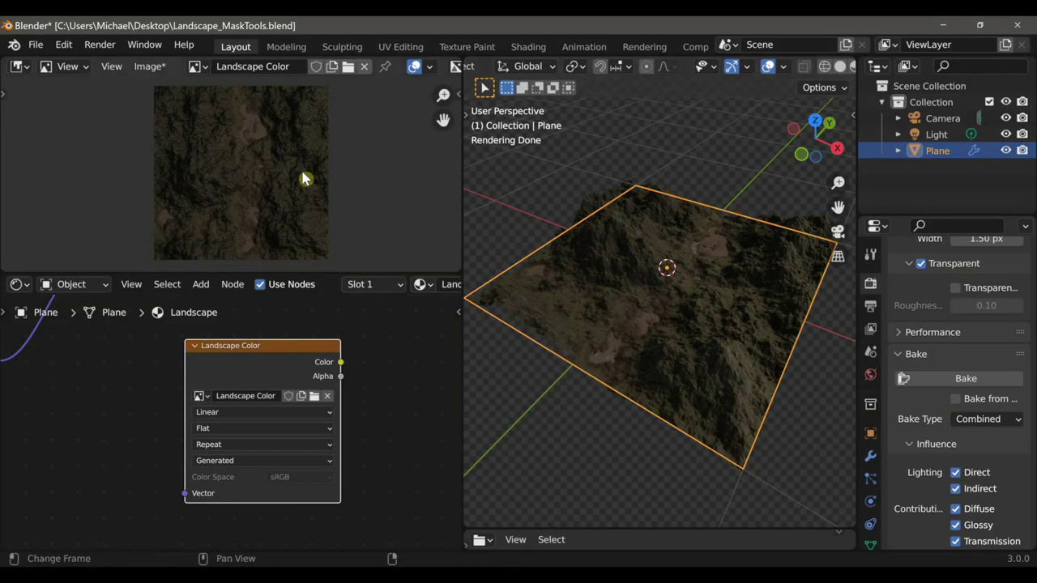
- Examine the combined bake in the image editor up close, especially around the muddy puddle areas
{"action": "scroll", "coordinate": [303, 174], "scroll_direction": "up", "scroll_amount": 6}
{"action": "middle_click_drag", "start_coordinate": [243, 139], "coordinate": [300, 236]}
{"action": "scroll", "coordinate": [276, 203], "scroll_direction": "up", "scroll_amount": 1}
{"action": "middle_click_drag", "start_coordinate": [244, 161], "coordinate": [272, 208]}
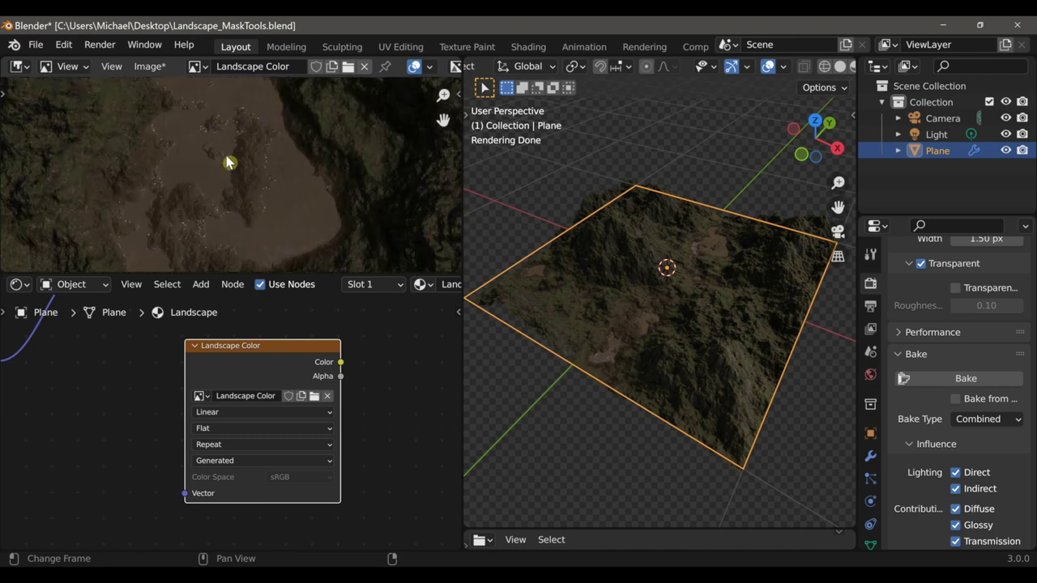
{"action": "middle_click_drag", "start_coordinate": [307, 234], "coordinate": [272, 225]}
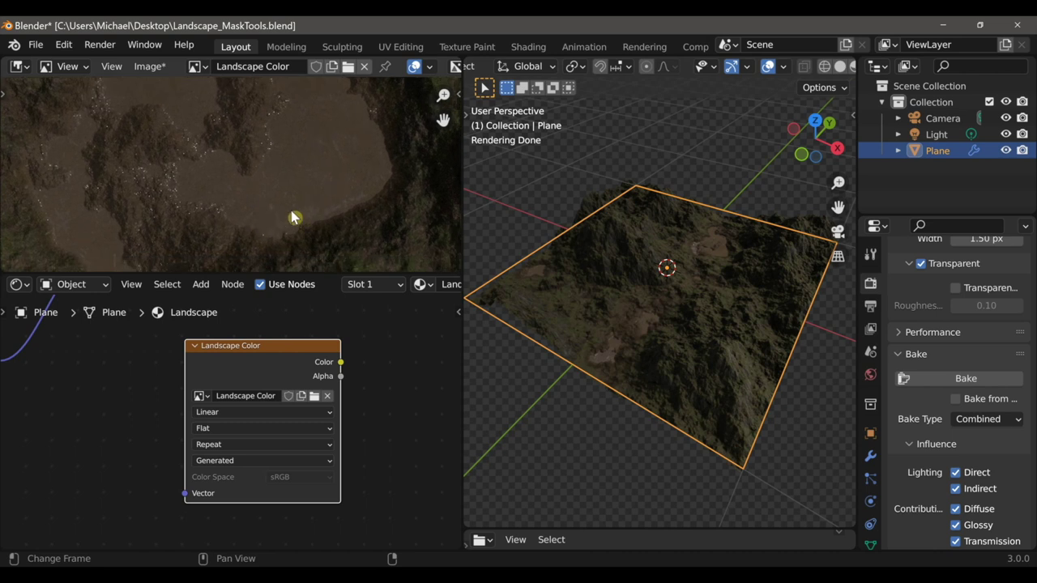
{"action": "scroll", "coordinate": [331, 178], "scroll_direction": "down", "scroll_amount": 6}
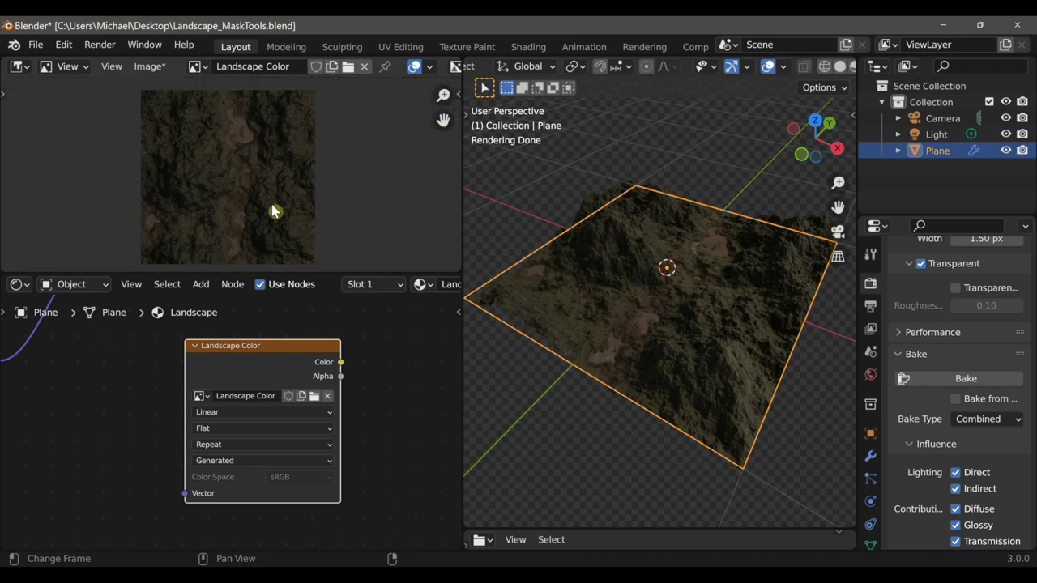
{"action": "scroll", "coordinate": [138, 351], "scroll_direction": "down", "scroll_amount": 2}
- Preview the Material Shader's Color output on the landscape surface instead of the full shader
{"action": "middle_click_drag", "start_coordinate": [159, 407], "coordinate": [222, 461]}
{"action": "scroll", "coordinate": [222, 468], "scroll_direction": "up", "scroll_amount": 1}
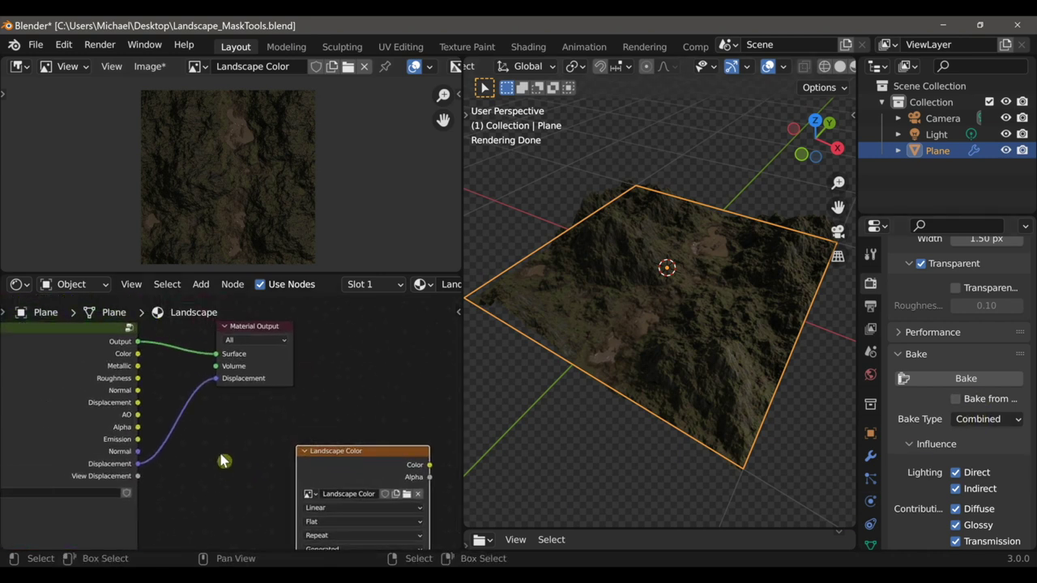
{"action": "left_click", "coordinate": [97, 351], "text": "ctrl+shift"}
{"action": "middle_click_drag", "start_coordinate": [605, 315], "coordinate": [650, 354]}
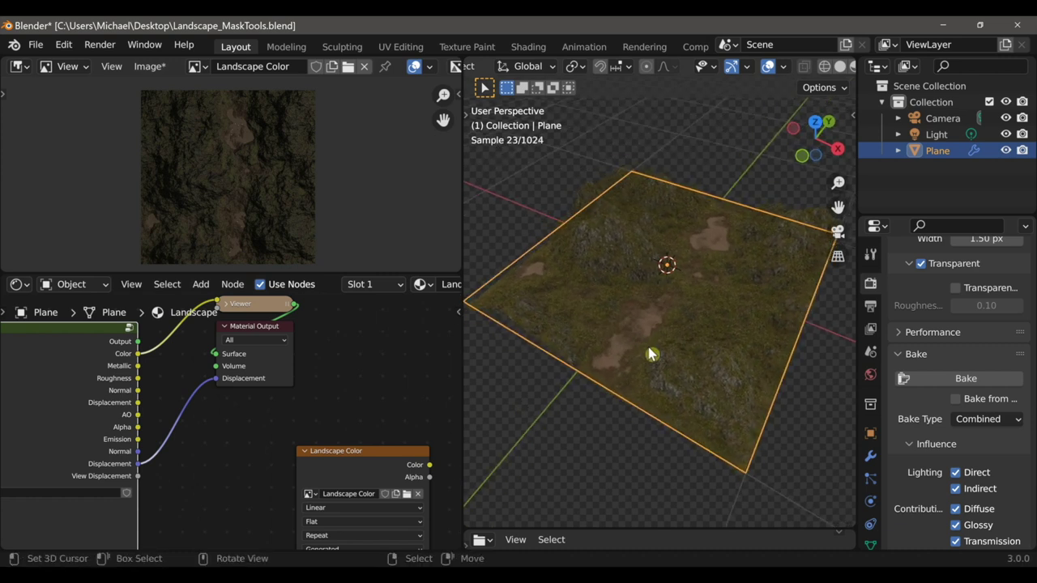
- Make the Landscape Color image node active and bake the previewed colour into it with the Combined type
{"action": "middle_click_drag", "start_coordinate": [386, 431], "coordinate": [305, 363]}
{"action": "left_click", "coordinate": [281, 400]}
{"action": "middle_click_drag", "start_coordinate": [282, 400], "coordinate": [255, 378]}
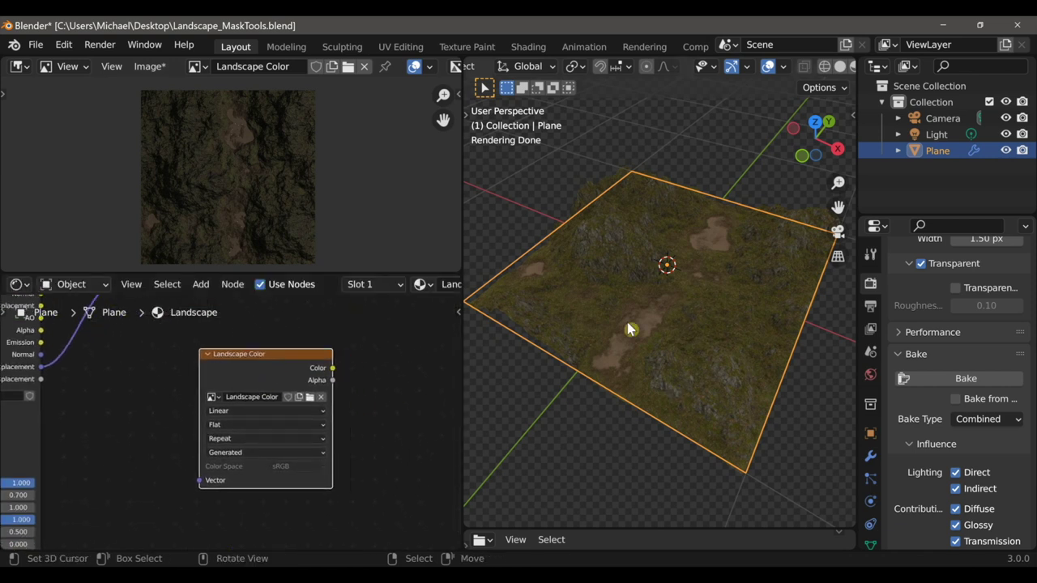
{"action": "left_click", "coordinate": [928, 379]}
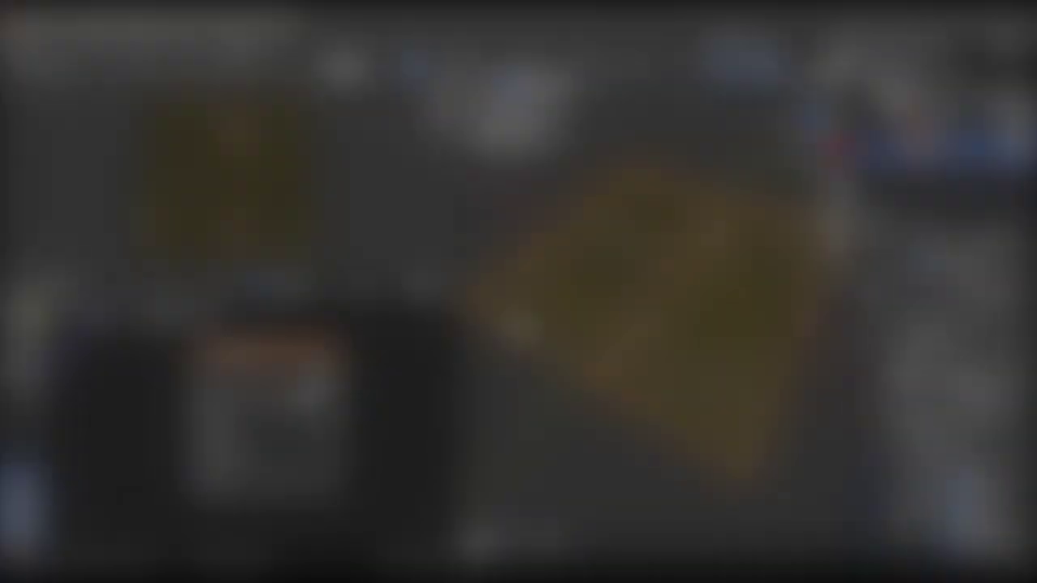
- Examine the rebaked Landscape Color image up close across its cliff, grass and mud areas
{"action": "scroll", "coordinate": [243, 213], "scroll_direction": "up", "scroll_amount": 6}
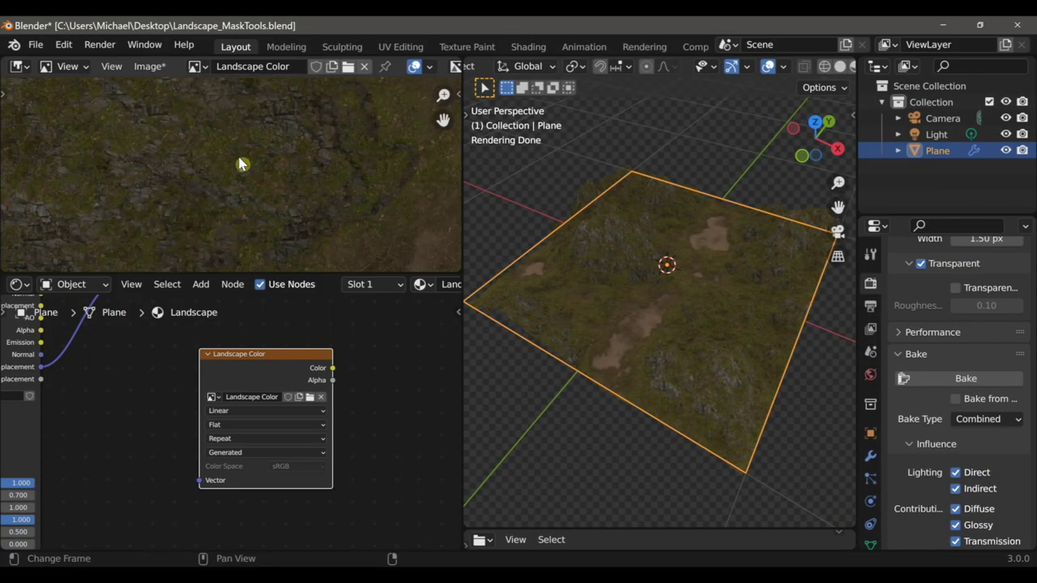
{"action": "scroll", "coordinate": [285, 158], "scroll_direction": "down", "scroll_amount": 4}
{"action": "scroll", "coordinate": [291, 130], "scroll_direction": "up", "scroll_amount": 3}
{"action": "middle_click_drag", "start_coordinate": [293, 139], "coordinate": [284, 212]}
{"action": "scroll", "coordinate": [289, 211], "scroll_direction": "up", "scroll_amount": 2}
{"action": "scroll", "coordinate": [350, 186], "scroll_direction": "down", "scroll_amount": 5}
{"action": "middle_click_drag", "start_coordinate": [326, 213], "coordinate": [323, 164]}
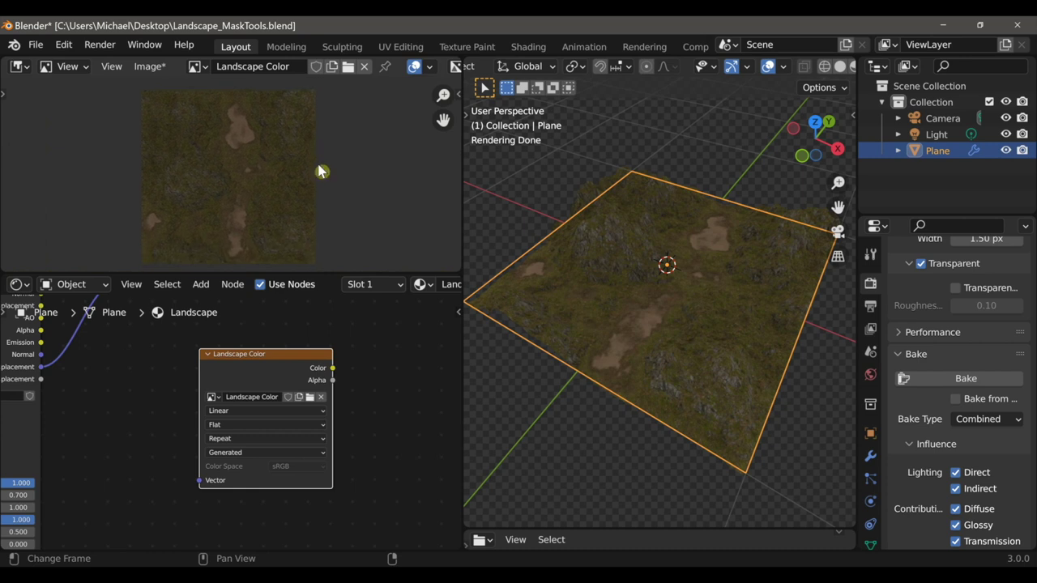
- Save the baked colour image to the Desktop as the 8-bit RGB PNG file Landscape Color.png
{"action": "left_click", "coordinate": [160, 68]}
{"action": "left_click", "coordinate": [198, 214]}
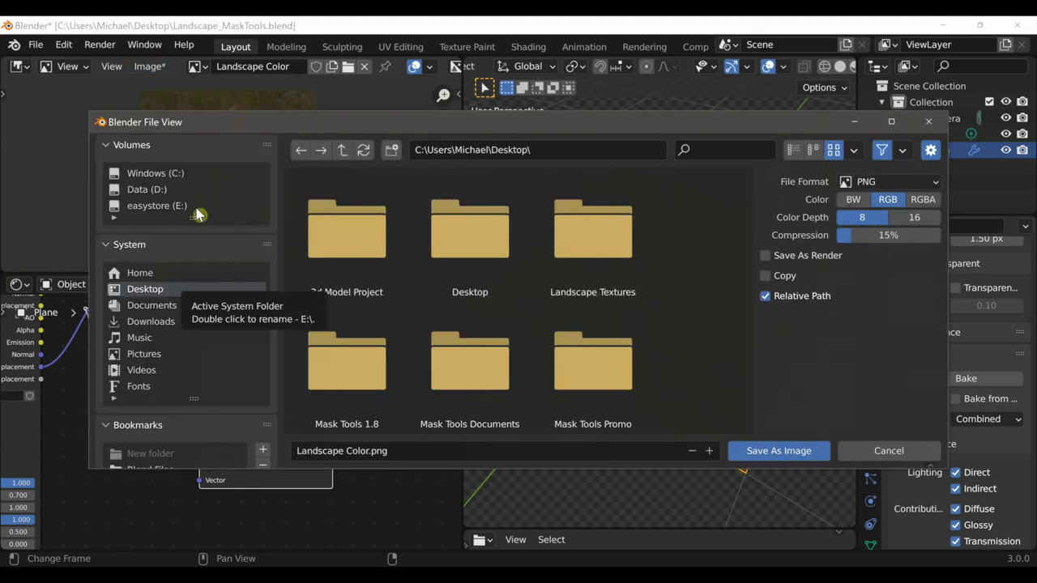
{"action": "left_click", "coordinate": [766, 451]}
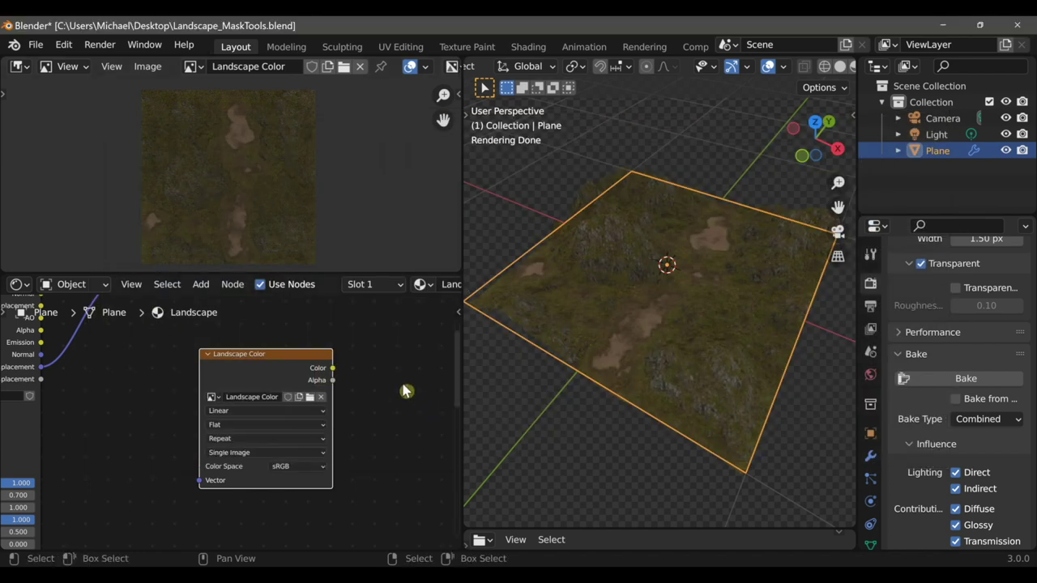
- Preview the Material Shader's Metallic output, and switch the surface back to its main shader Output
{"action": "scroll", "coordinate": [401, 394], "scroll_direction": "down", "scroll_amount": 1}
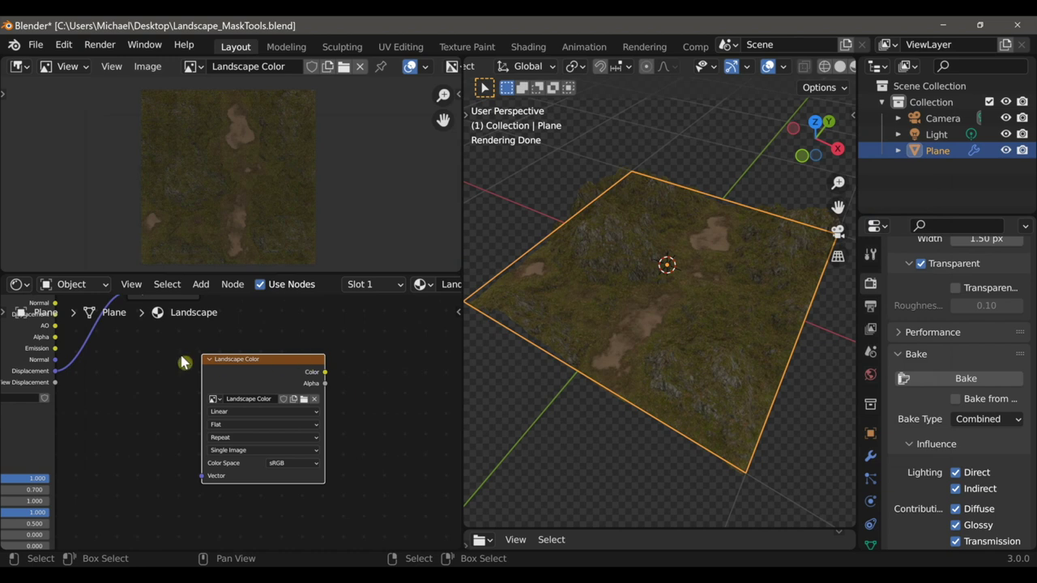
{"action": "middle_click_drag", "start_coordinate": [165, 348], "coordinate": [222, 430]}
{"action": "scroll", "coordinate": [162, 374], "scroll_direction": "up", "scroll_amount": 1}
{"action": "middle_click_drag", "start_coordinate": [162, 374], "coordinate": [189, 395]}
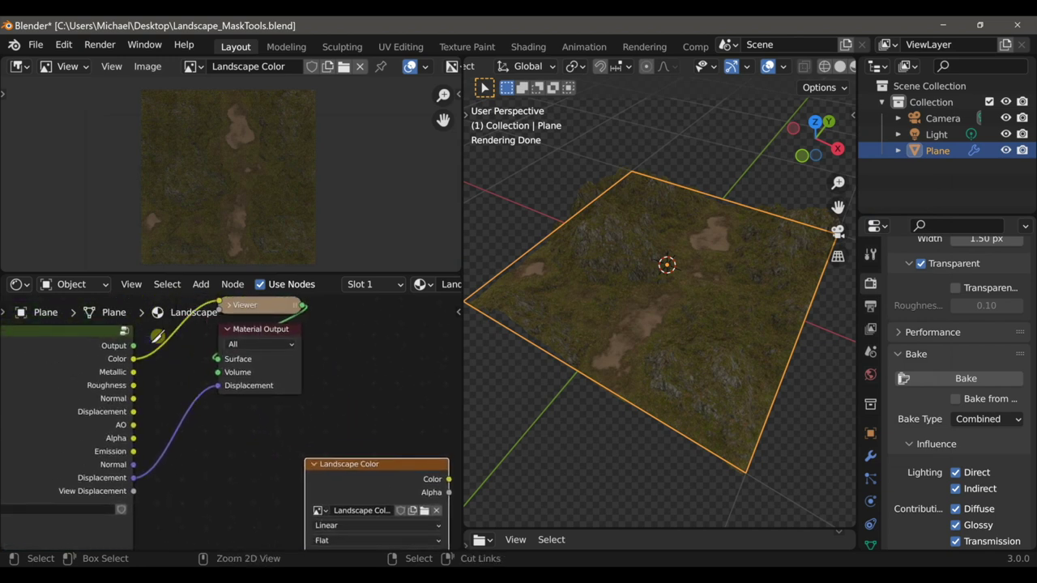
{"action": "left_click", "coordinate": [143, 375], "text": "ctrl+shift"}
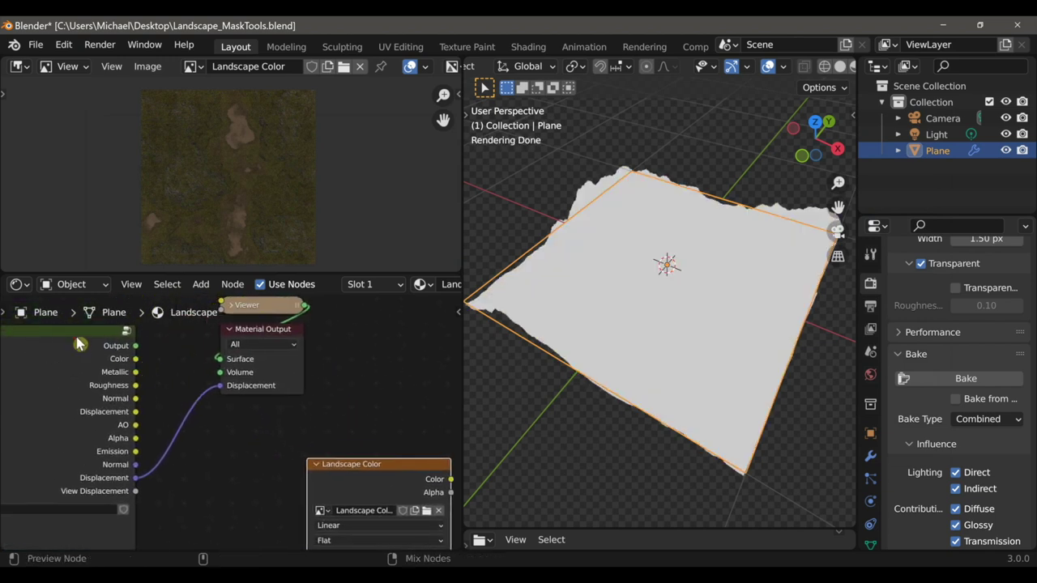
{"action": "left_click", "coordinate": [86, 348], "text": "ctrl+shift"}
- Add a second Image Texture node beside the Landscape Color node
{"action": "middle_click_drag", "start_coordinate": [293, 385], "coordinate": [126, 318]}
{"action": "middle_click_drag", "start_coordinate": [334, 455], "coordinate": [238, 413]}
{"action": "key", "text": "shift+a"}
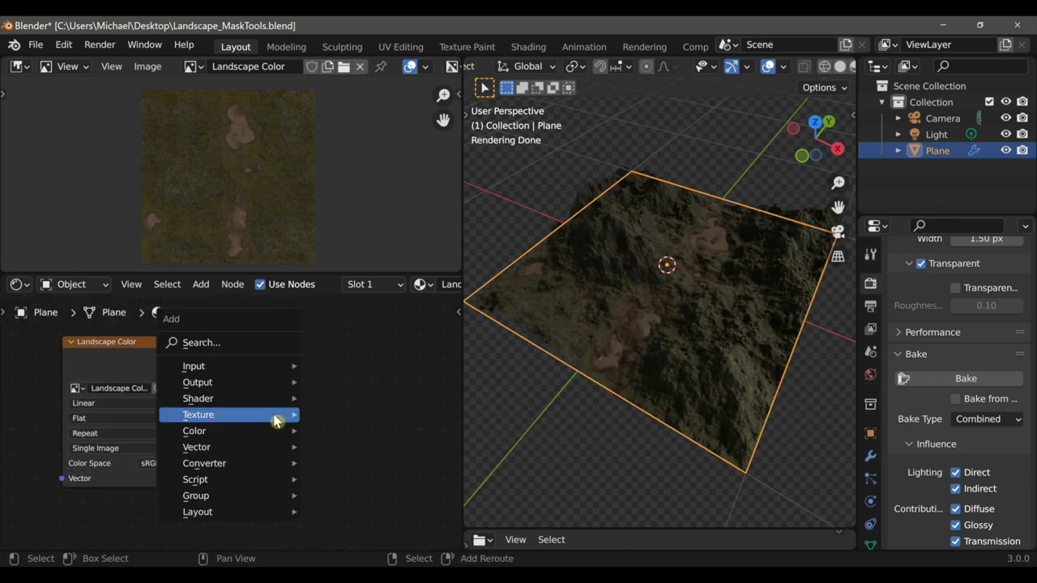
{"action": "mouse_move", "coordinate": [285, 419]}
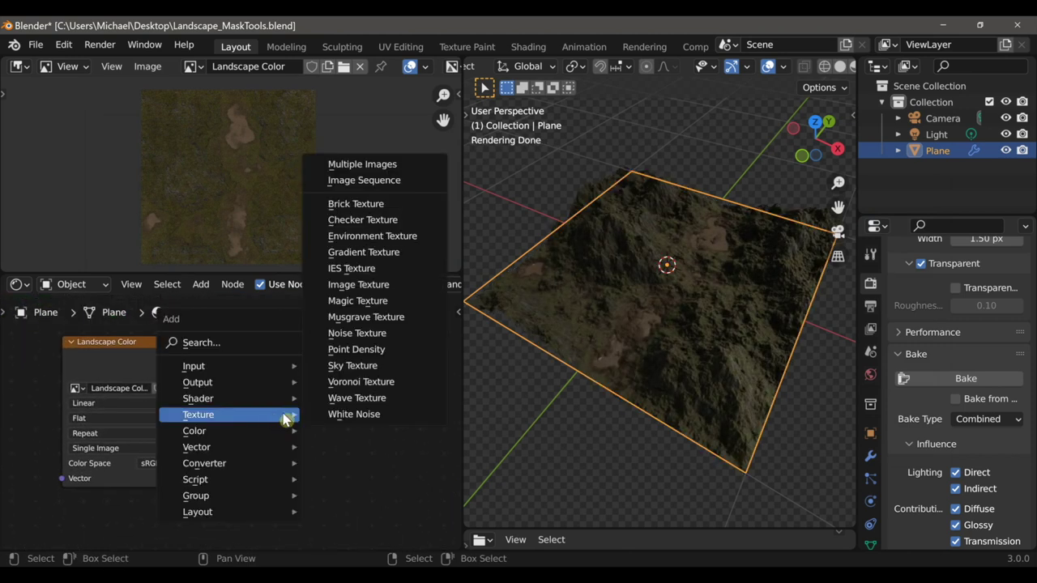
{"action": "left_click", "coordinate": [360, 297]}
{"action": "left_click", "coordinate": [217, 337]}
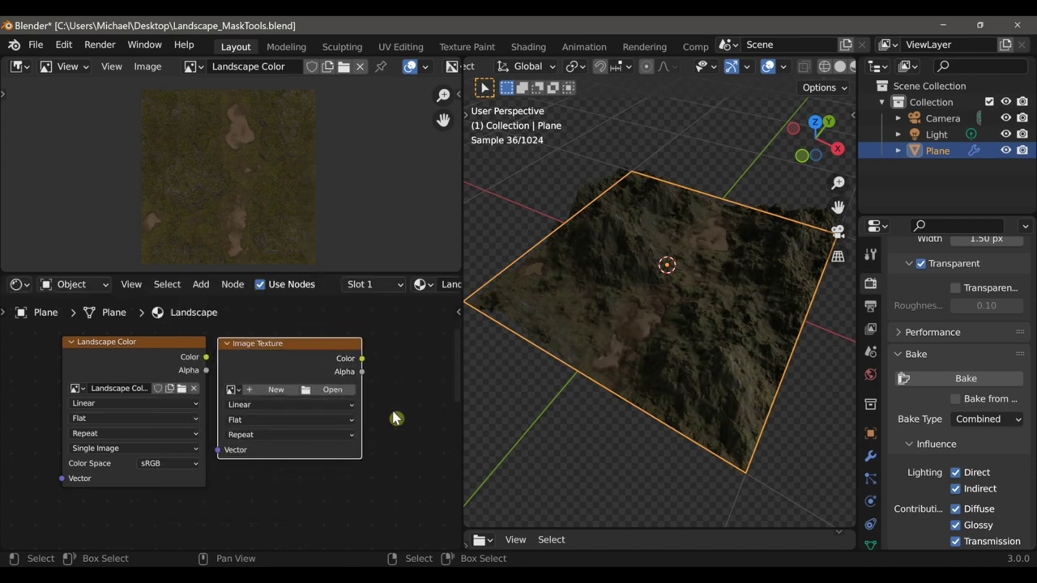
- Create a 4096 × 4096 px image named Landscape Roughness without alpha in the new node and set its color space to Non-Color
{"action": "left_click", "coordinate": [288, 385]}
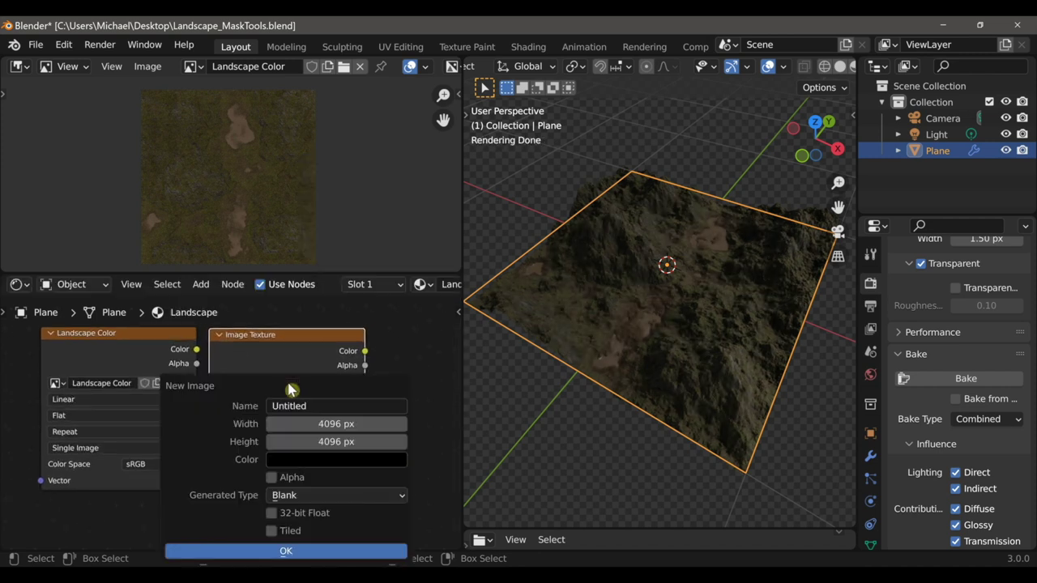
{"action": "left_click", "coordinate": [311, 402]}
{"action": "type", "text": "Landscape Roughness"}
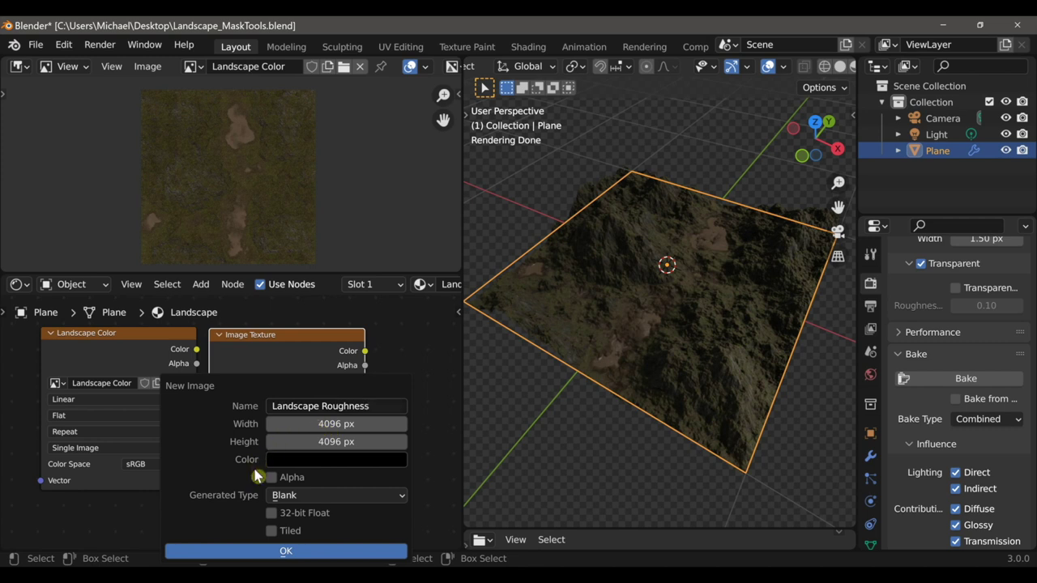
{"action": "left_click", "coordinate": [267, 552]}
{"action": "left_click", "coordinate": [320, 466]}
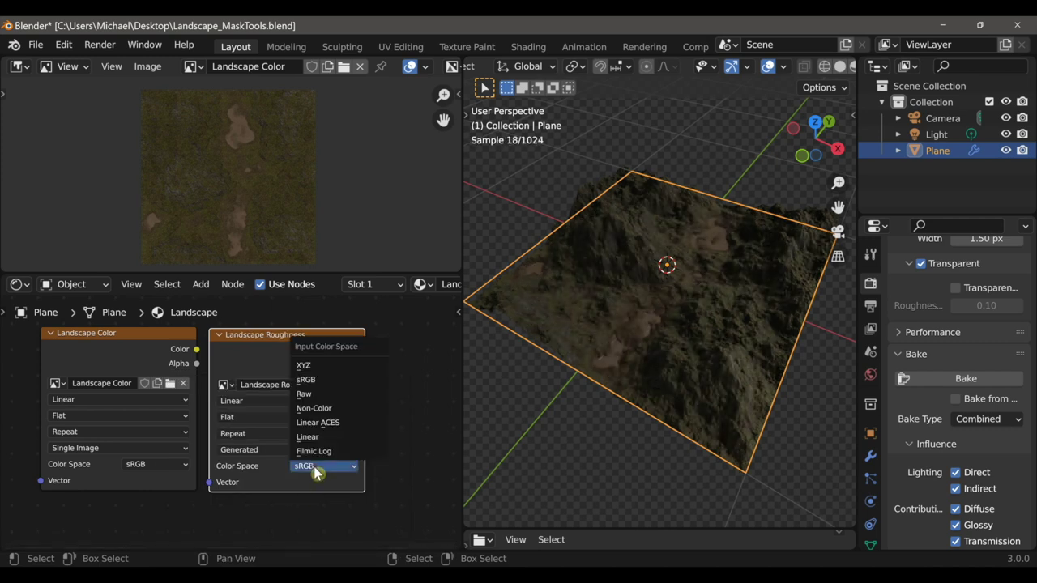
{"action": "left_click", "coordinate": [337, 413]}
{"action": "key", "text": "g"}
{"action": "right_click", "coordinate": [325, 362]}
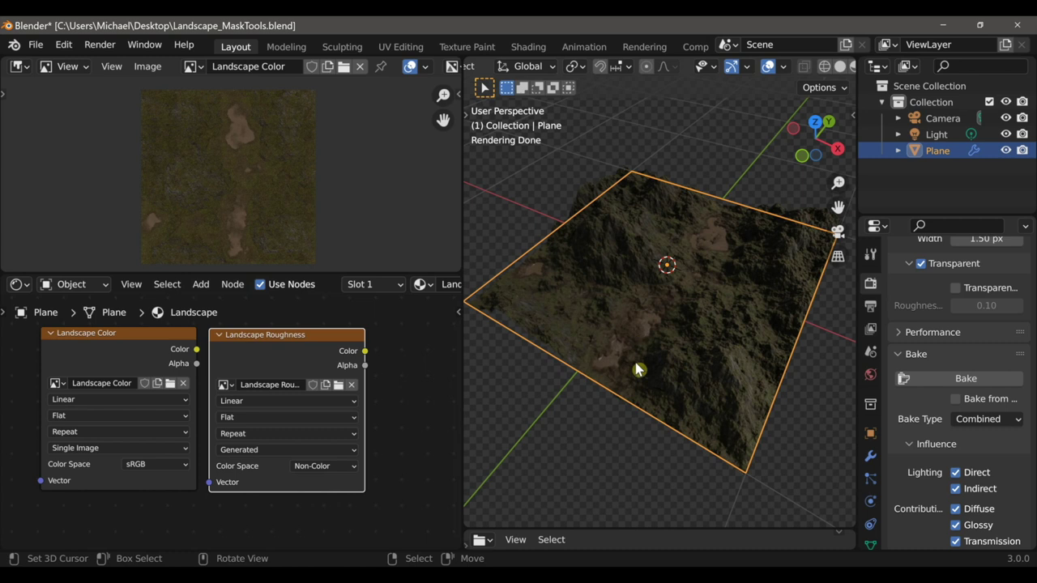
- Set the bake type to Roughness and bake into the Landscape Roughness image
{"action": "left_click", "coordinate": [1006, 421]}
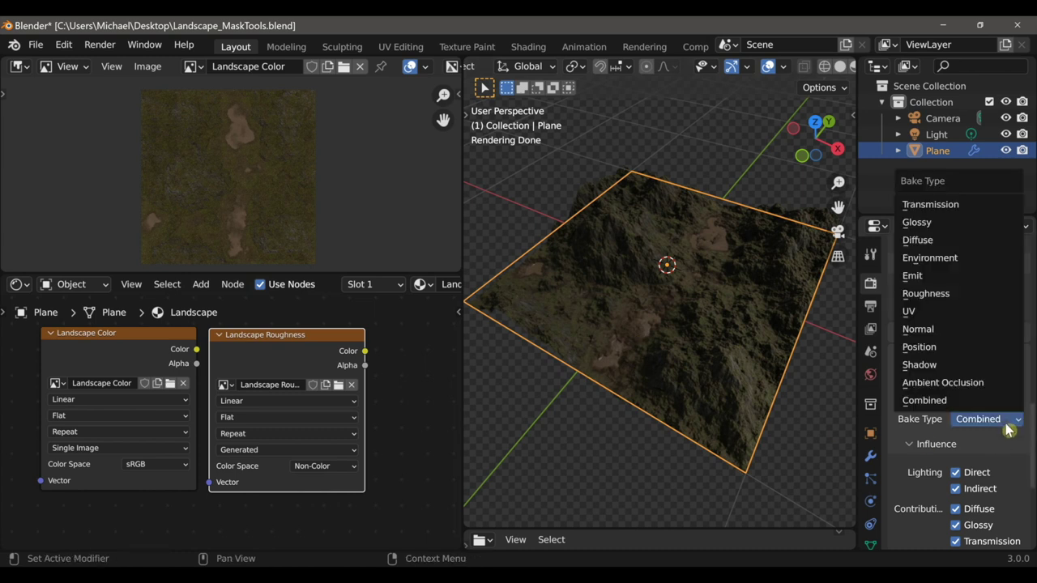
{"action": "left_click", "coordinate": [941, 296]}
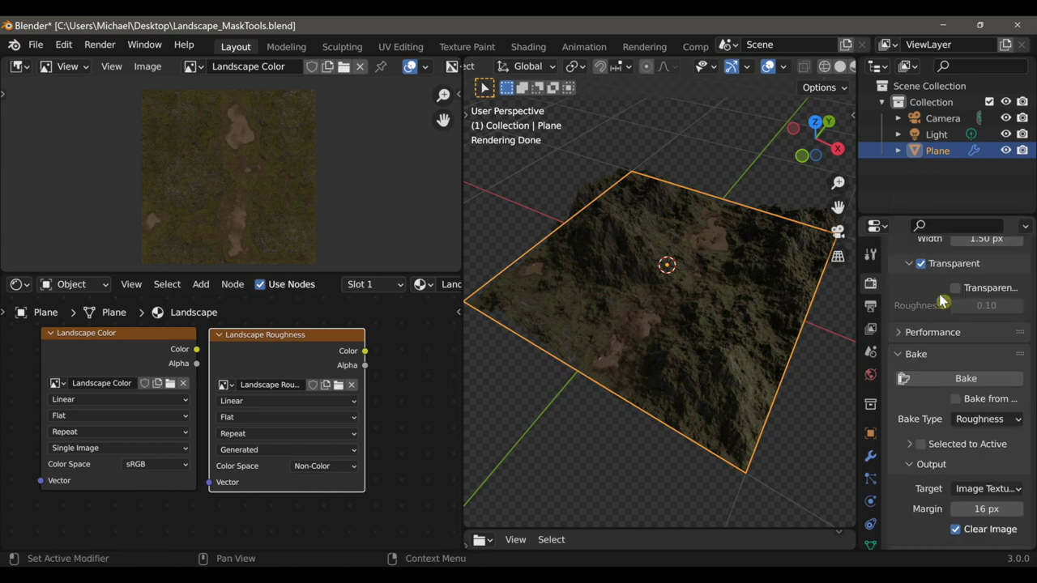
{"action": "left_click", "coordinate": [967, 380]}
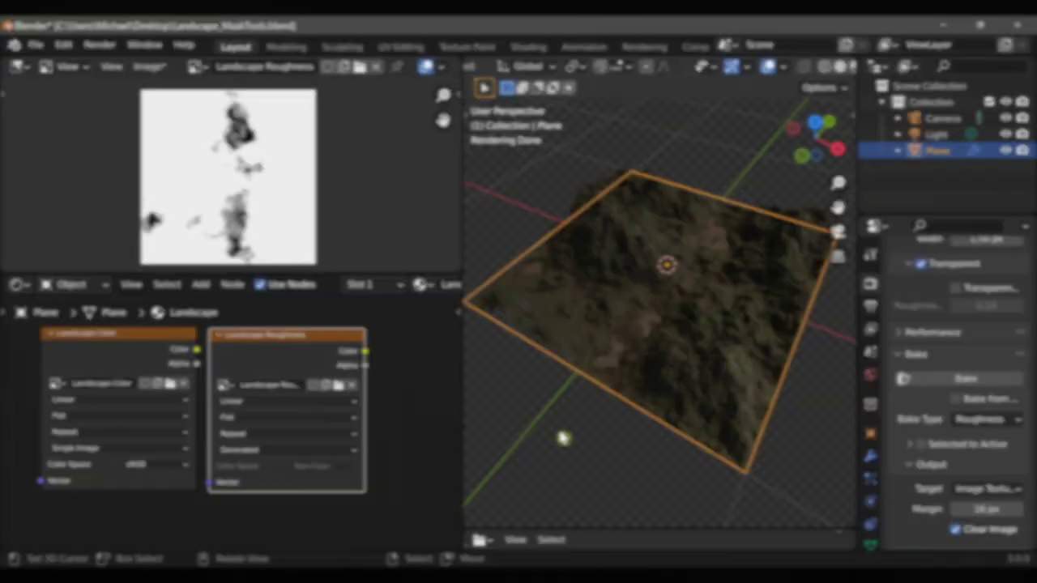
- Inspect the baked roughness image and save it to the Desktop as the PNG file Landscape Roughness.png
{"action": "scroll", "coordinate": [250, 190], "scroll_direction": "up", "scroll_amount": 4}
{"action": "scroll", "coordinate": [238, 203], "scroll_direction": "down", "scroll_amount": 4}
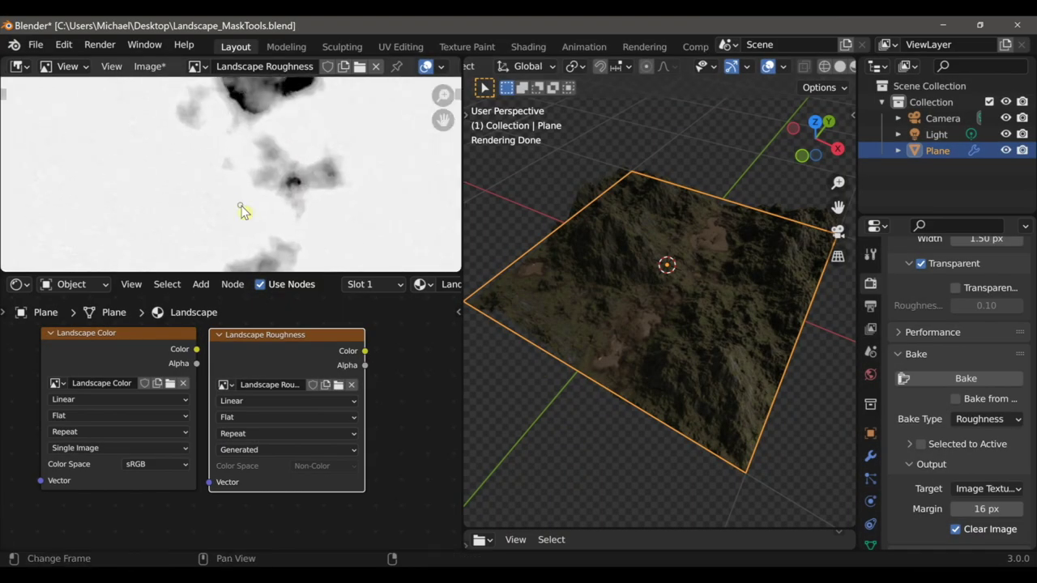
{"action": "middle_click_drag", "start_coordinate": [255, 162], "coordinate": [296, 218]}
{"action": "scroll", "coordinate": [278, 205], "scroll_direction": "up", "scroll_amount": 6}
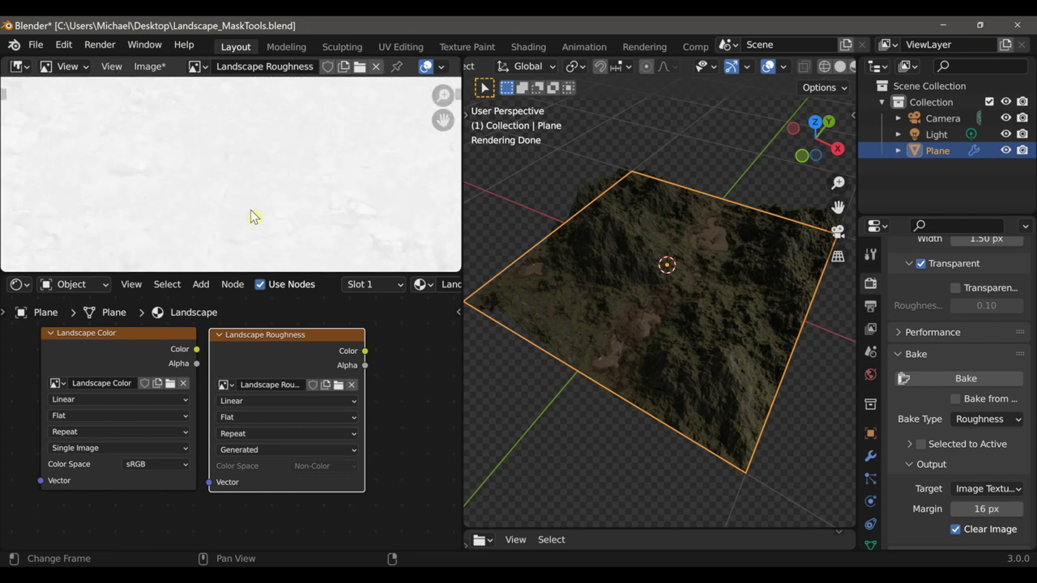
{"action": "scroll", "coordinate": [334, 223], "scroll_direction": "down", "scroll_amount": 6}
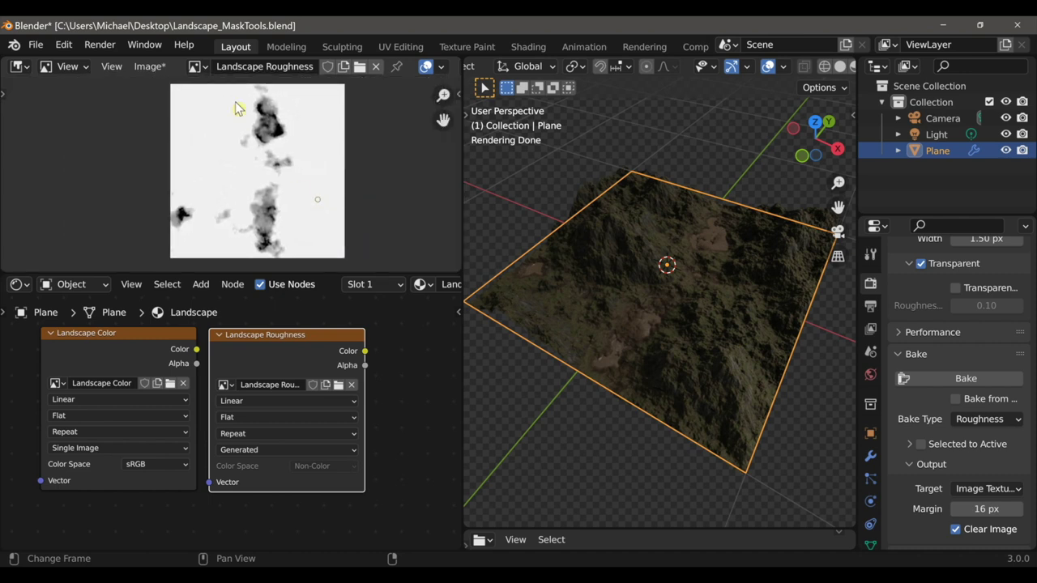
{"action": "left_click", "coordinate": [152, 67]}
{"action": "left_click", "coordinate": [175, 212]}
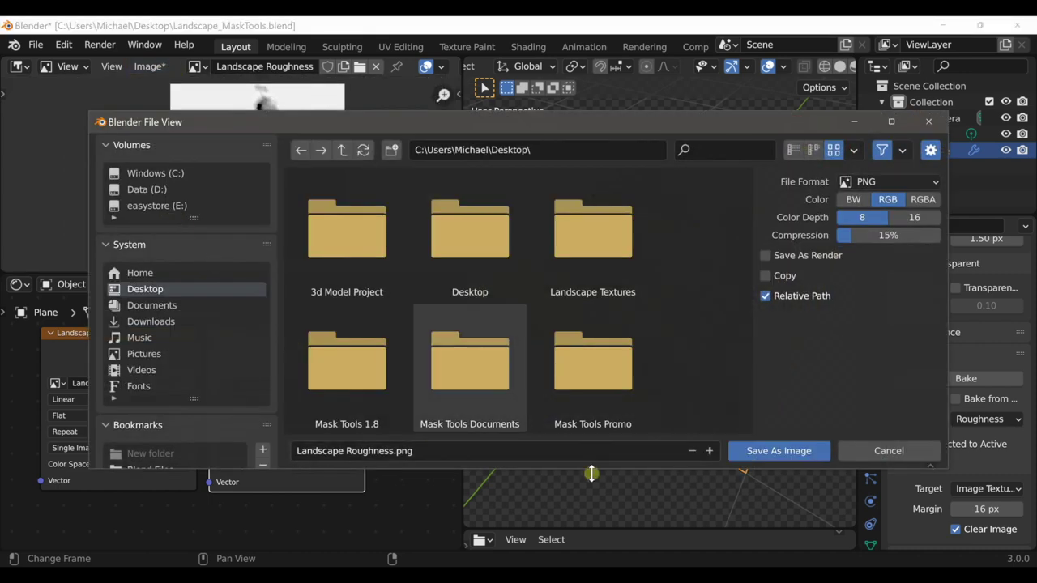
{"action": "left_click", "coordinate": [775, 459]}
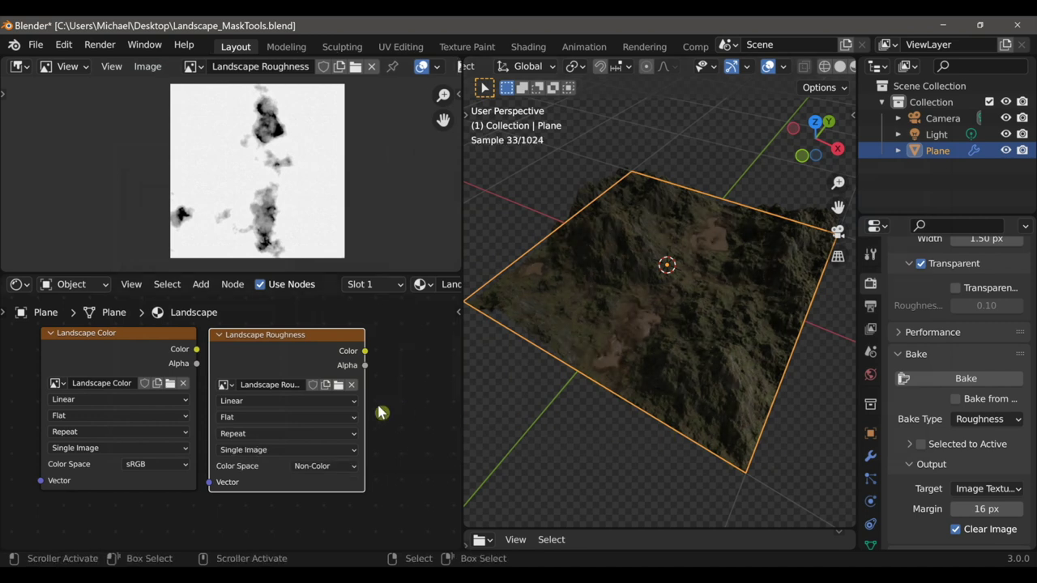
{"action": "scroll", "coordinate": [339, 343], "scroll_direction": "down", "scroll_amount": 6}
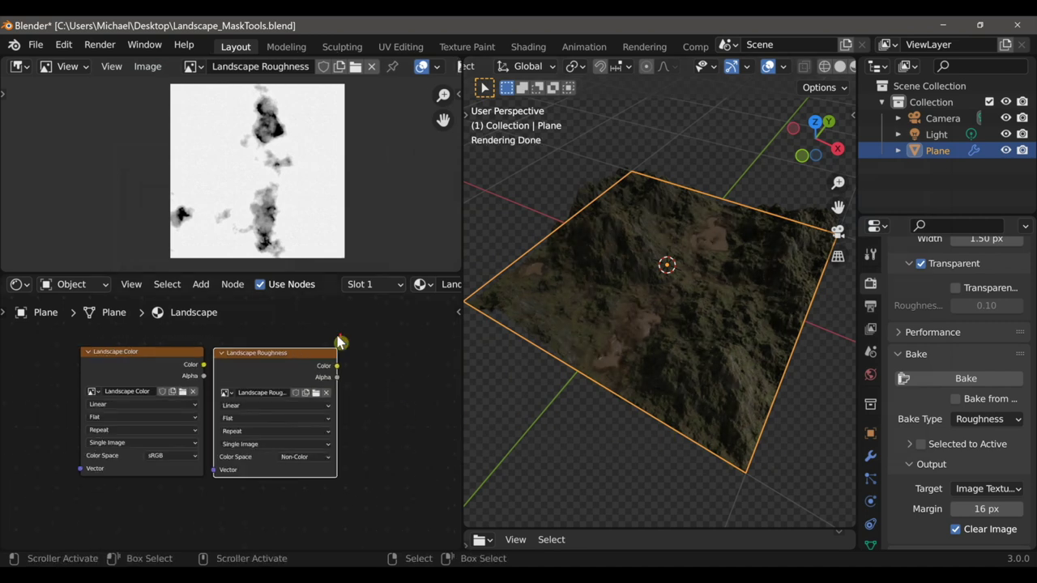
{"action": "middle_click_drag", "start_coordinate": [334, 373], "coordinate": [315, 380]}
{"action": "scroll", "coordinate": [333, 380], "scroll_direction": "up", "scroll_amount": 2}
{"action": "scroll", "coordinate": [314, 381], "scroll_direction": "up", "scroll_amount": 1}
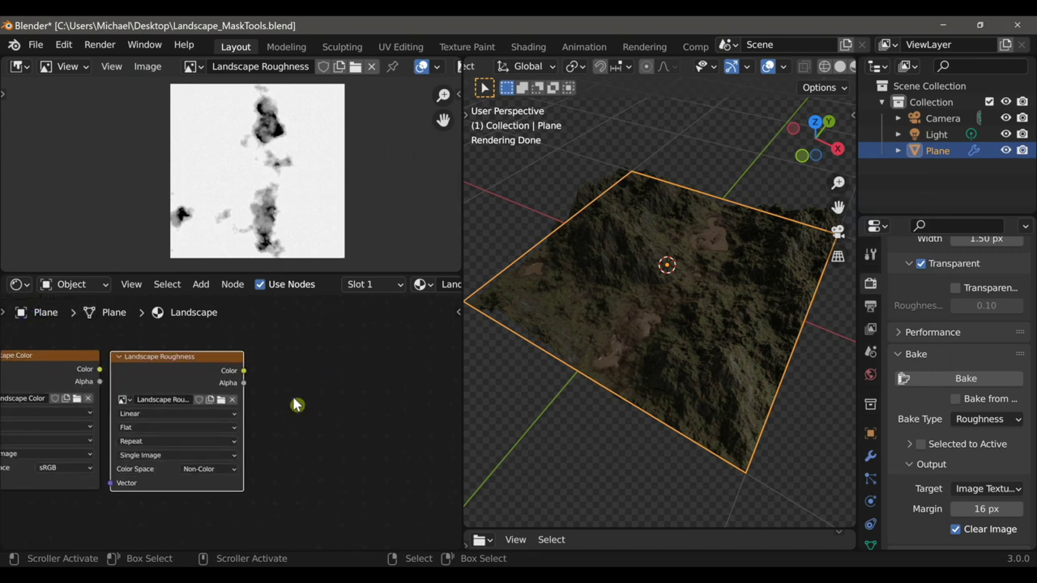
- Add a third Image Texture node below the Landscape Color node
{"action": "key", "text": "shift+a"}
{"action": "mouse_move", "coordinate": [301, 404]}
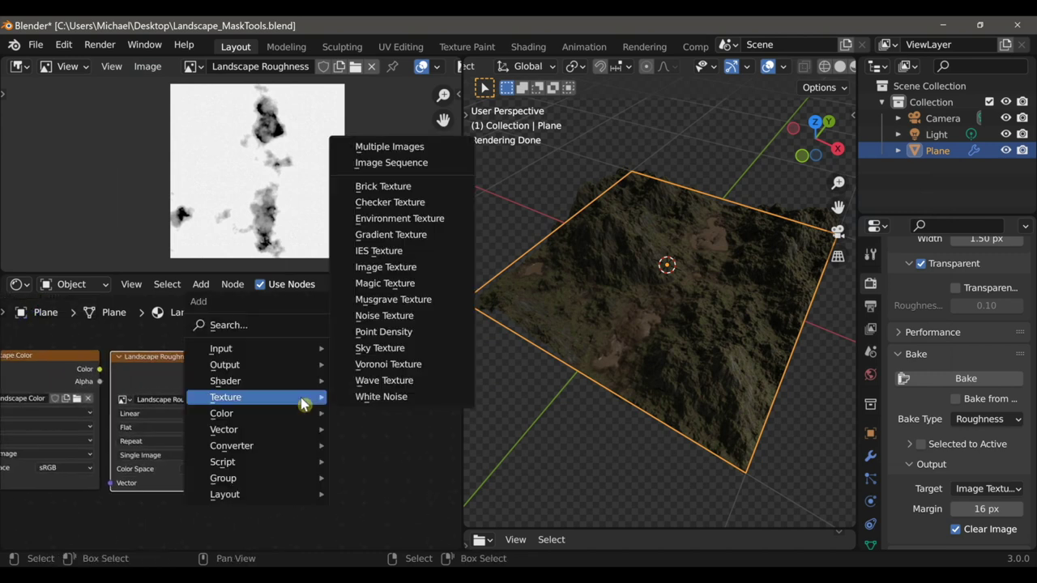
{"action": "left_click", "coordinate": [385, 267]}
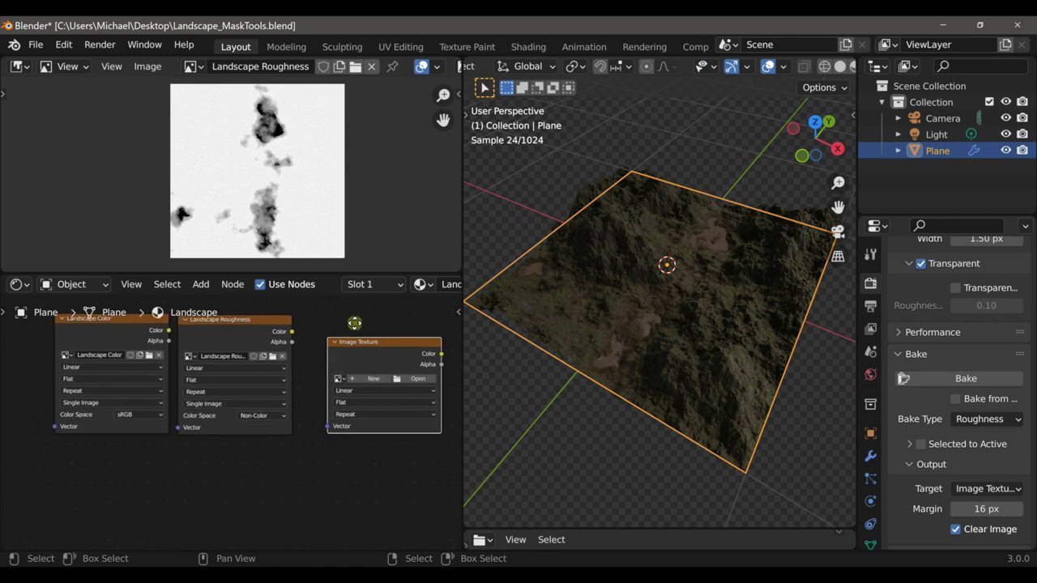
{"action": "left_click", "coordinate": [91, 442]}
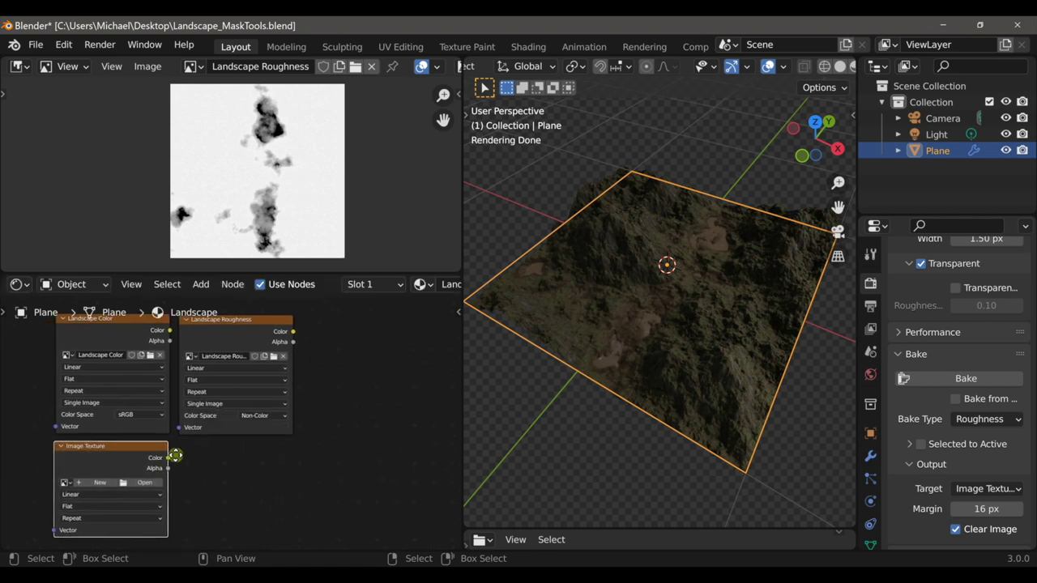
{"action": "middle_click_drag", "start_coordinate": [171, 461], "coordinate": [260, 414]}
{"action": "scroll", "coordinate": [260, 414], "scroll_direction": "up", "scroll_amount": 5}
- Create a 4096 × 4096 px, 32-bit float image named Landscape Displacement without alpha in the new node
{"action": "left_click", "coordinate": [168, 432]}
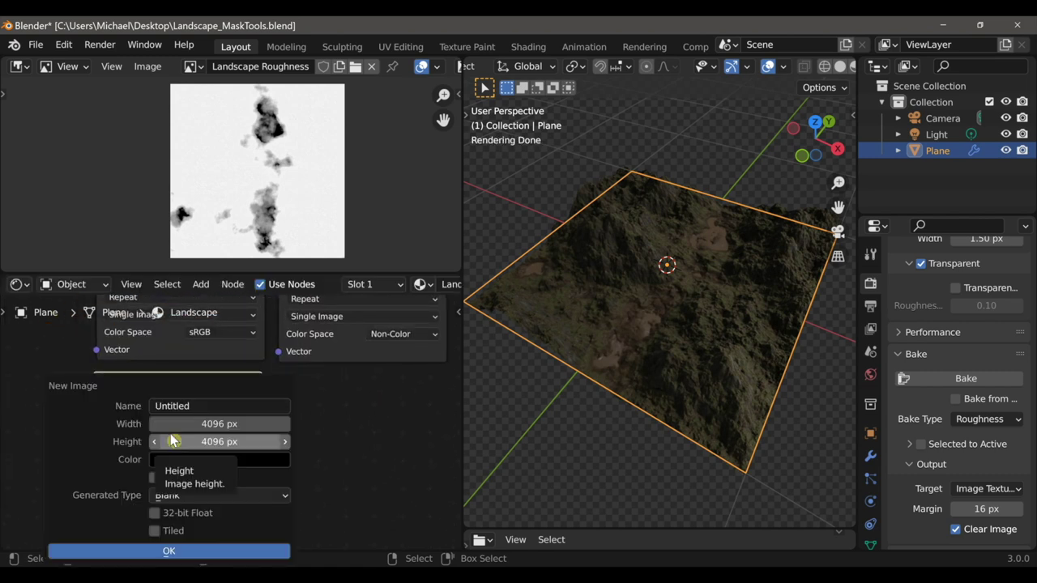
{"action": "left_click", "coordinate": [194, 406]}
{"action": "type", "text": "Landscape Displacement"}
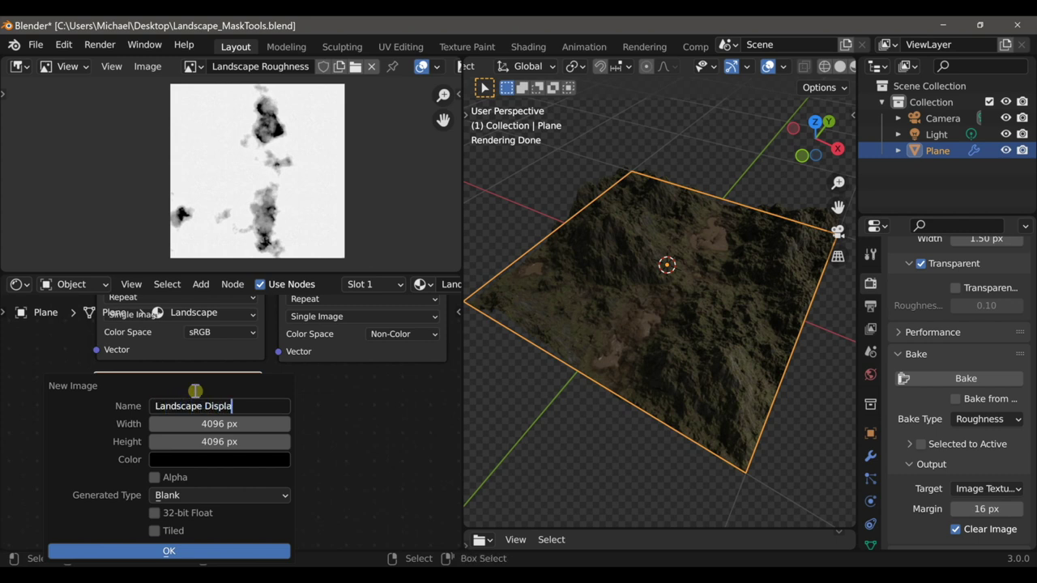
{"action": "left_click", "coordinate": [156, 513]}
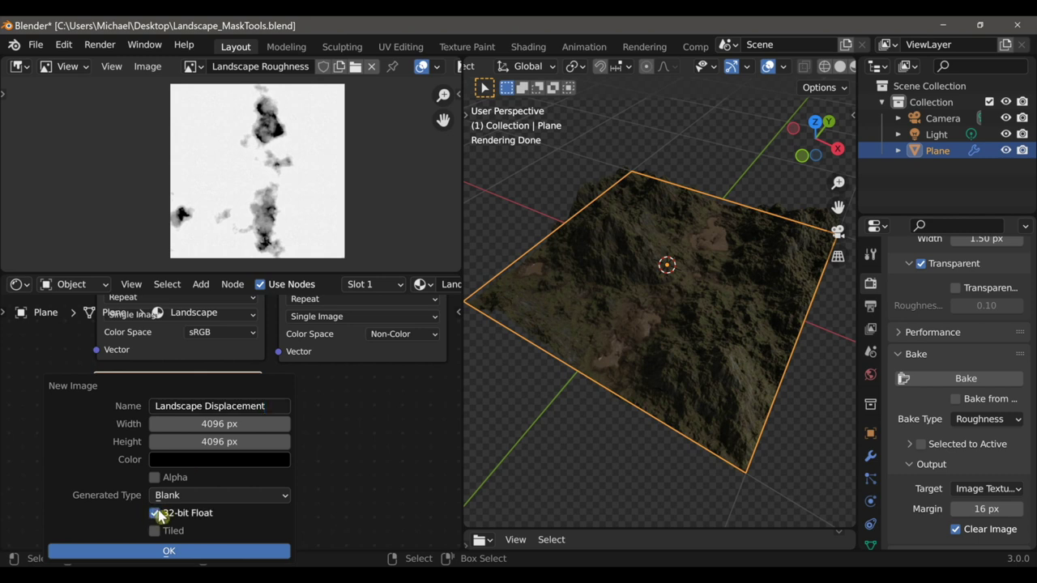
{"action": "left_click", "coordinate": [176, 554]}
{"action": "scroll", "coordinate": [203, 427], "scroll_direction": "down", "scroll_amount": 2}
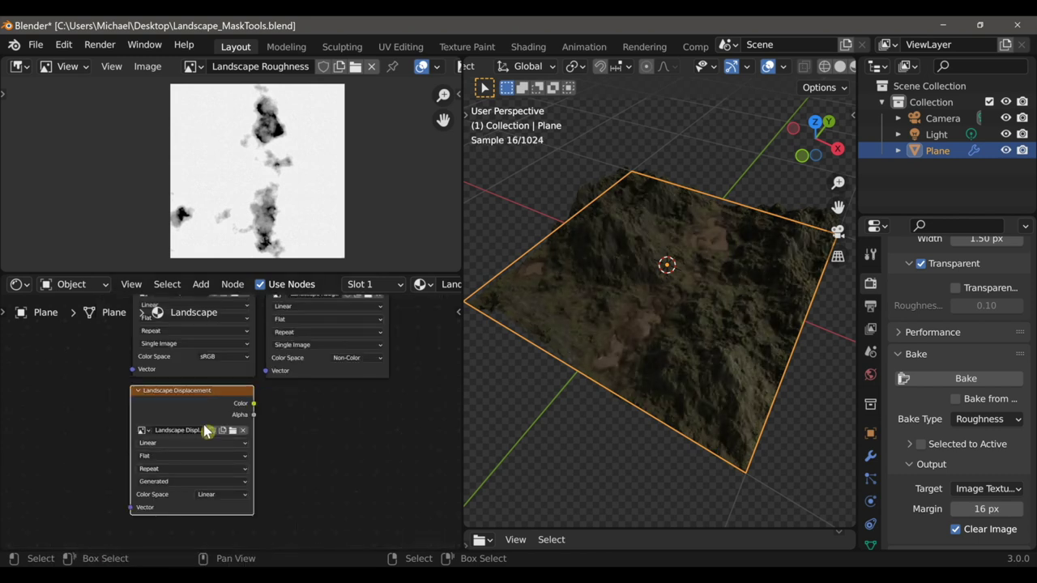
{"action": "left_click_drag", "start_coordinate": [199, 398], "coordinate": [199, 404]}
- Preview the Material Shader node's grayscale Displacement output, listed just above AO, on the landscape
{"action": "scroll", "coordinate": [196, 415], "scroll_direction": "down", "scroll_amount": 2}
{"action": "middle_click_drag", "start_coordinate": [162, 399], "coordinate": [341, 494]}
{"action": "scroll", "coordinate": [269, 425], "scroll_direction": "up", "scroll_amount": 1}
{"action": "middle_click_drag", "start_coordinate": [270, 425], "coordinate": [286, 443]}
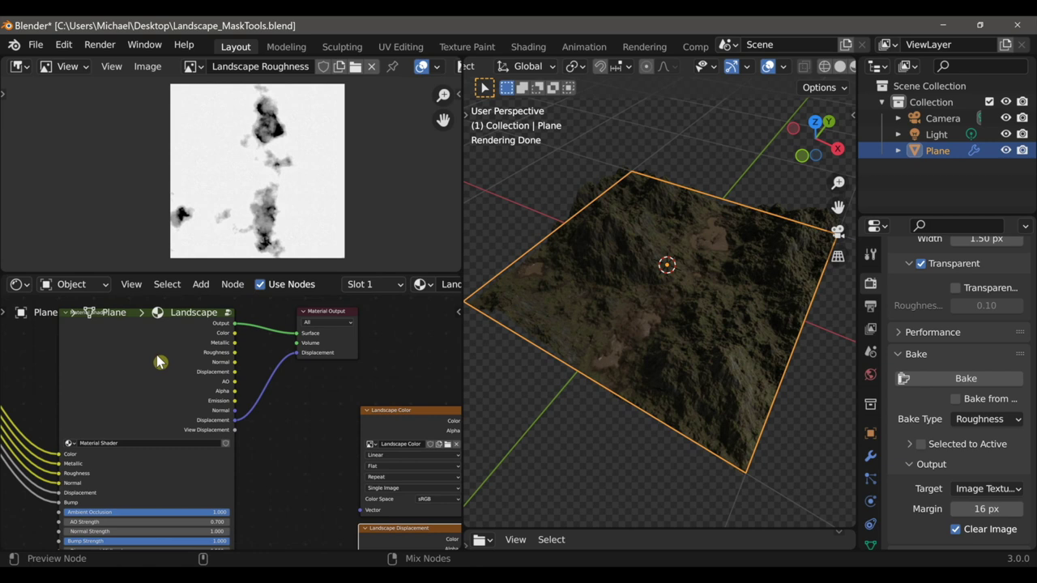
{"action": "left_click", "coordinate": [158, 360], "text": "ctrl+shift"}
{"action": "left_click", "coordinate": [160, 362], "text": "ctrl+shift"}
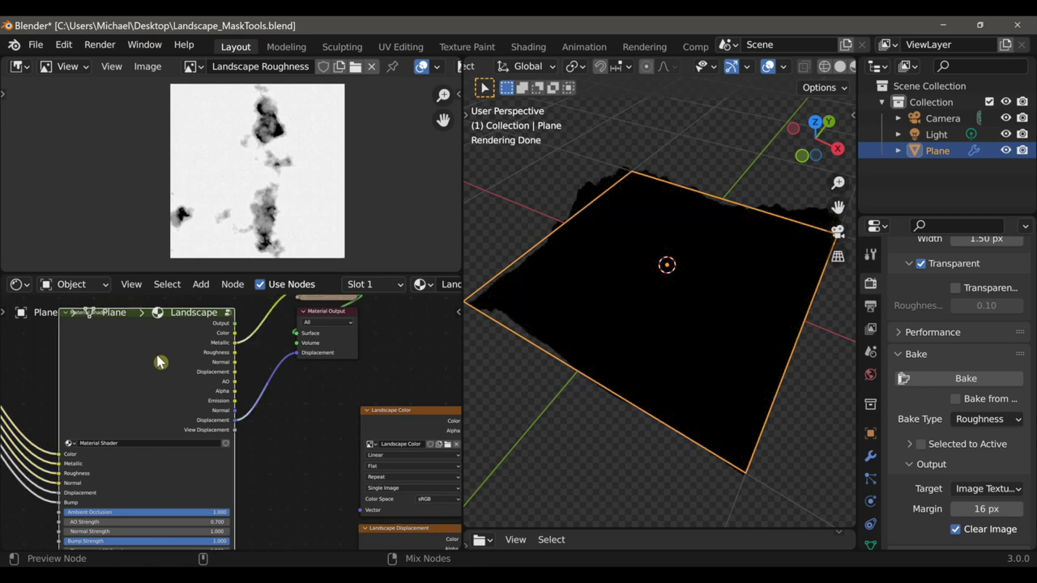
{"action": "left_click", "coordinate": [160, 362], "text": "ctrl+shift"}
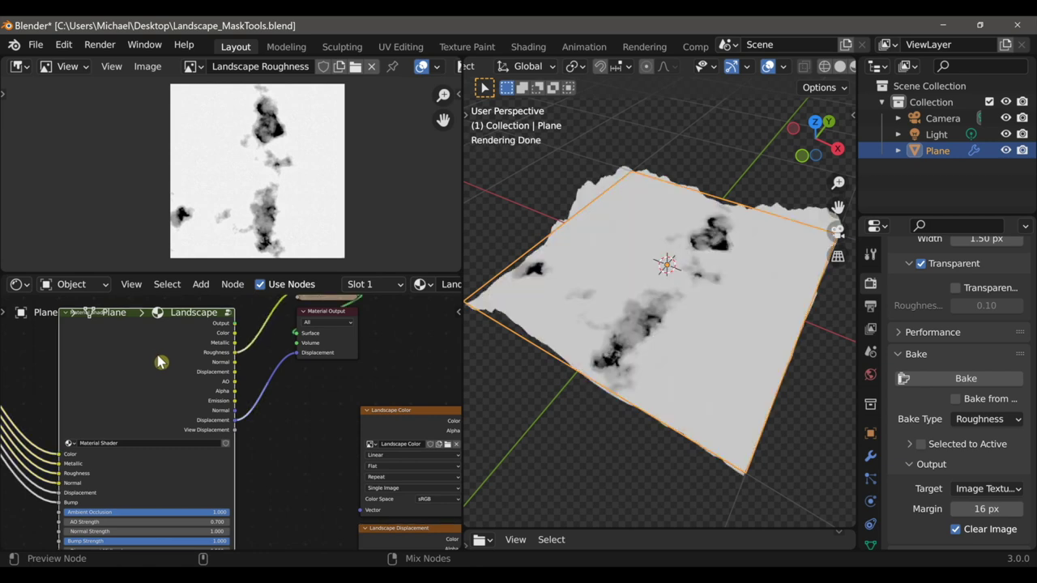
{"action": "left_click", "coordinate": [160, 362], "text": "ctrl+shift"}
{"action": "left_click", "coordinate": [158, 360], "text": "ctrl+shift"}
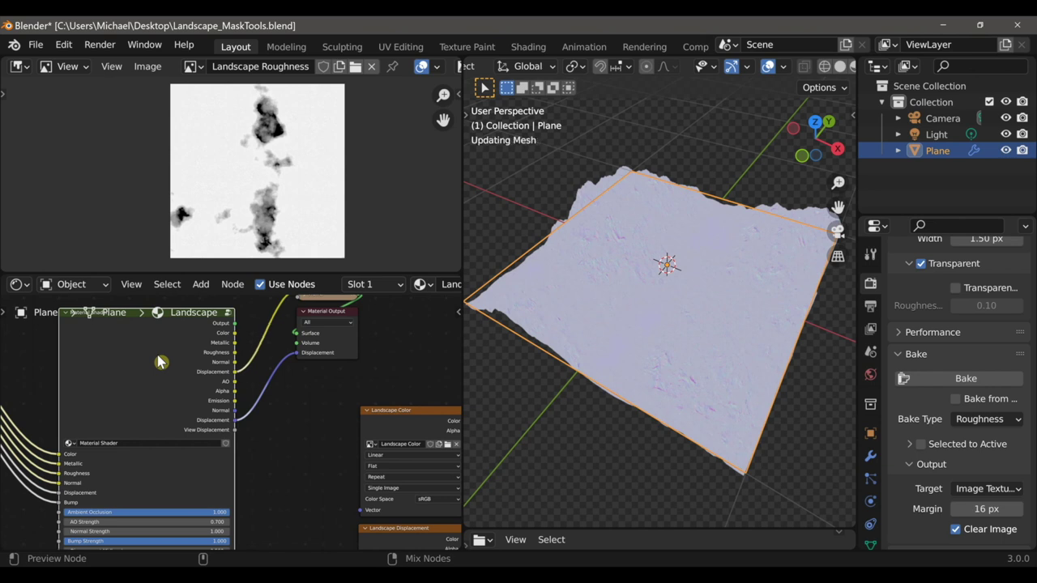
{"action": "middle_click_drag", "start_coordinate": [538, 312], "coordinate": [603, 309]}
{"action": "scroll", "coordinate": [640, 350], "scroll_direction": "up", "scroll_amount": 2}
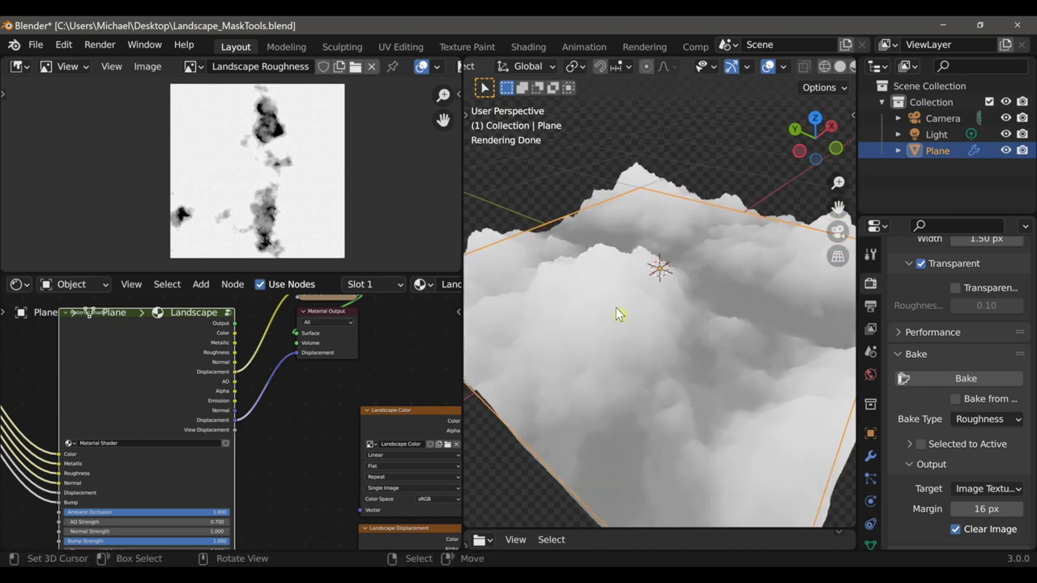
{"action": "middle_click_drag", "start_coordinate": [600, 298], "coordinate": [613, 305]}
- Set the Material Shader node's Displacement Brightness to -0.4 and Displacement Contrast to -0.9
{"action": "middle_click_drag", "start_coordinate": [270, 527], "coordinate": [302, 407]}
{"action": "scroll", "coordinate": [302, 408], "scroll_direction": "up", "scroll_amount": 3}
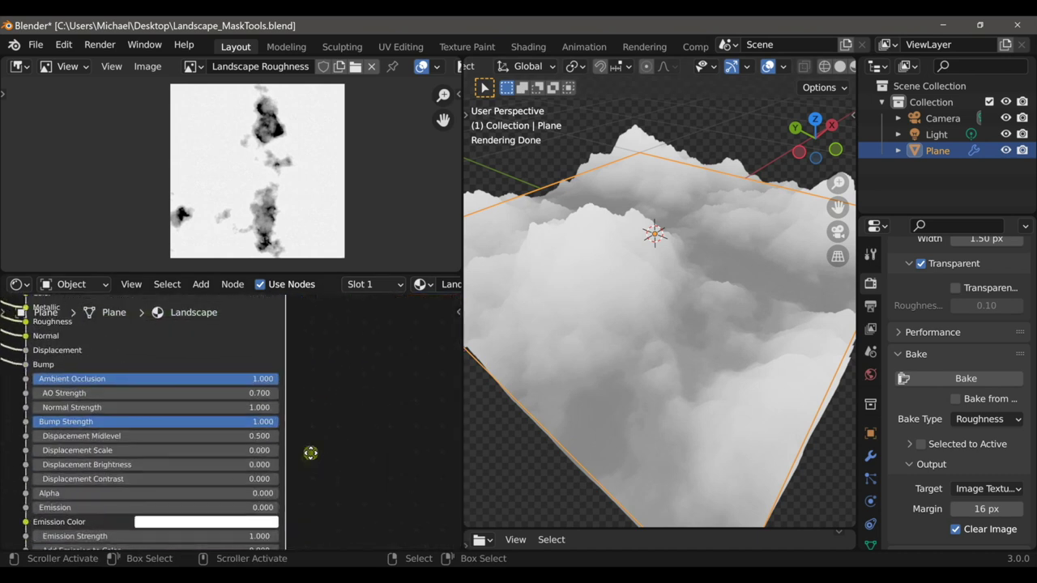
{"action": "middle_click_drag", "start_coordinate": [310, 454], "coordinate": [337, 405]}
{"action": "scroll", "coordinate": [339, 421], "scroll_direction": "up", "scroll_amount": 1}
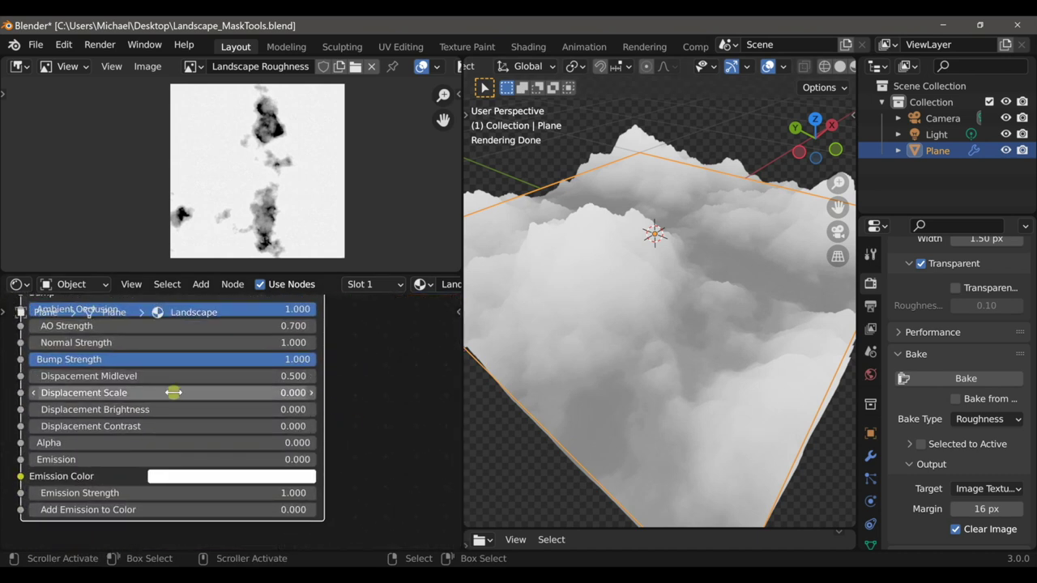
{"action": "mouse_move", "coordinate": [172, 393]}
{"action": "left_mouse_down"}
{"action": "mouse_move", "coordinate": [229, 393]}
{"action": "mouse_move", "coordinate": [168, 393]}
{"action": "left_mouse_up"}
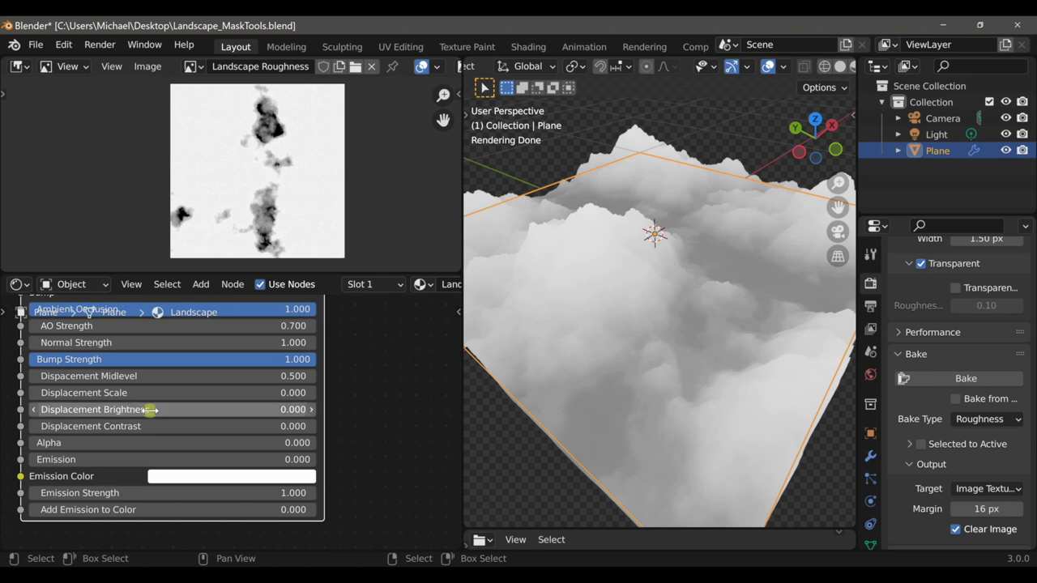
{"action": "mouse_move", "coordinate": [150, 410]}
{"action": "left_mouse_down"}
{"action": "mouse_move", "coordinate": [135, 410]}
{"action": "mouse_move", "coordinate": [151, 410]}
{"action": "left_mouse_up"}
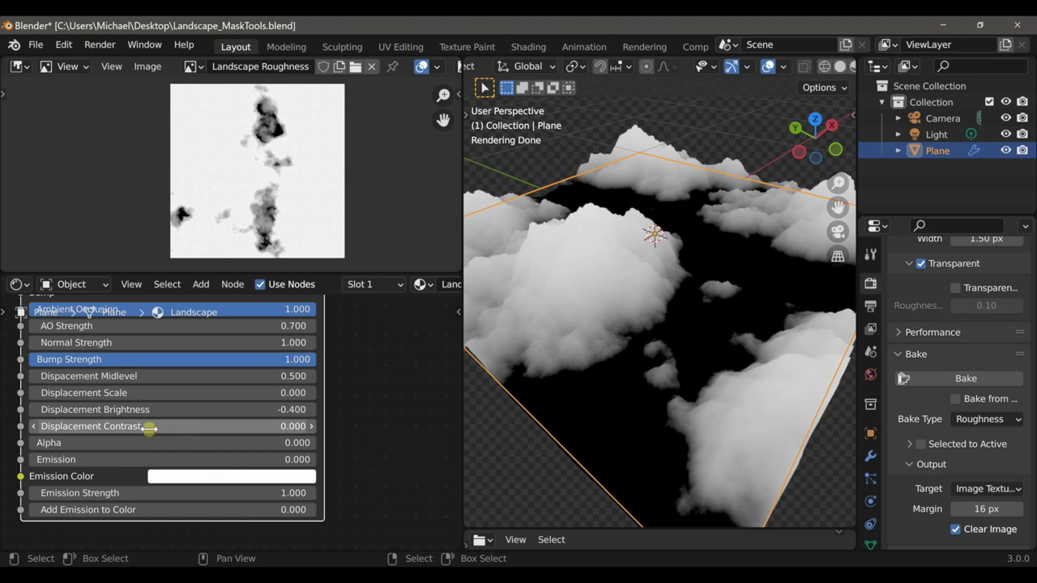
{"action": "left_click_drag", "start_coordinate": [149, 426], "coordinate": [150, 427]}
{"action": "middle_click_drag", "start_coordinate": [553, 274], "coordinate": [737, 421]}
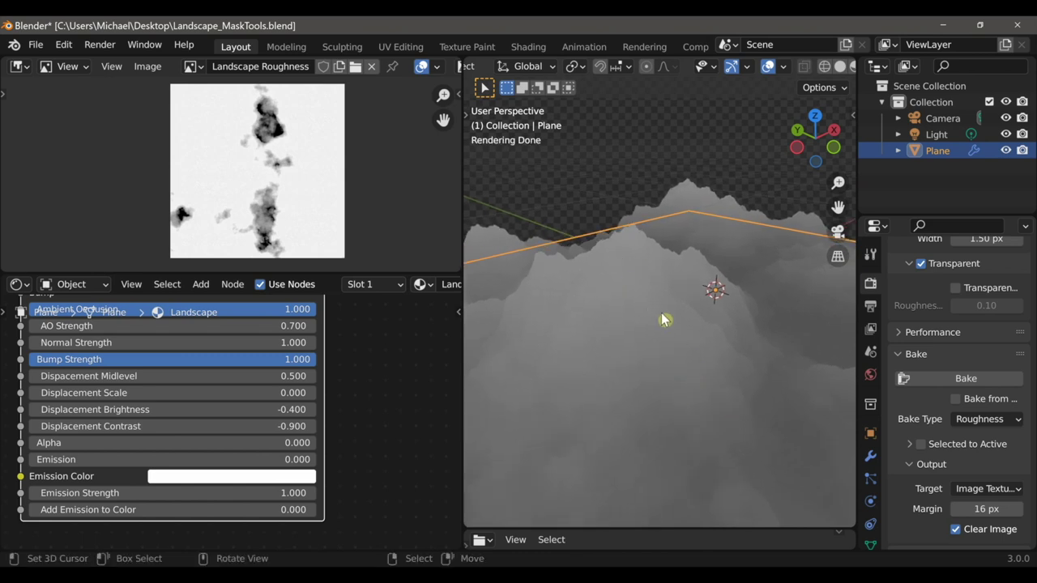
{"action": "middle_click_drag", "start_coordinate": [714, 345], "coordinate": [719, 396]}
- Set the bake type to Combined and bake into the Landscape Displacement image
{"action": "scroll", "coordinate": [364, 416], "scroll_direction": "down", "scroll_amount": 6}
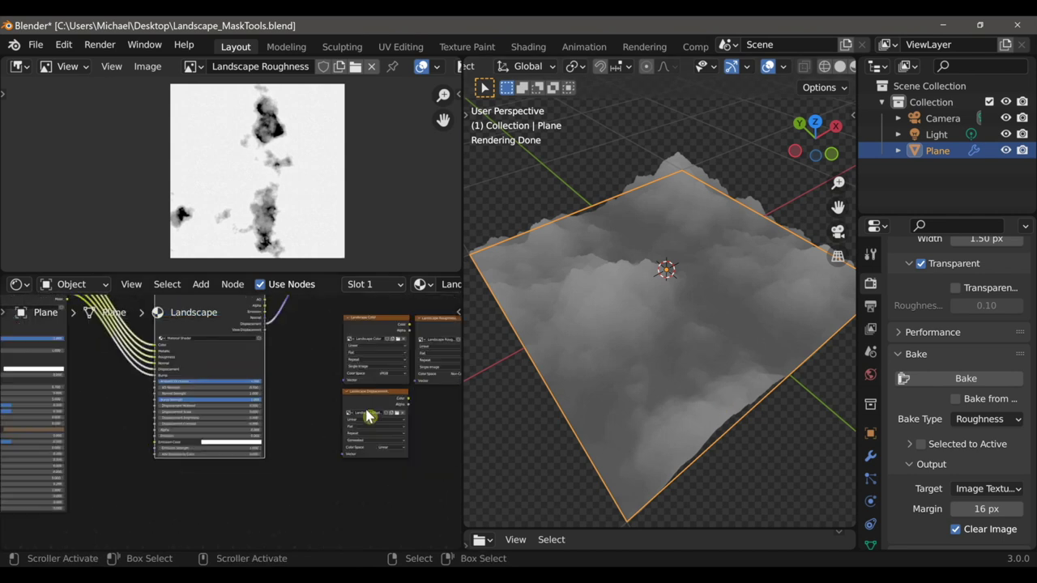
{"action": "scroll", "coordinate": [241, 429], "scroll_direction": "up", "scroll_amount": 3}
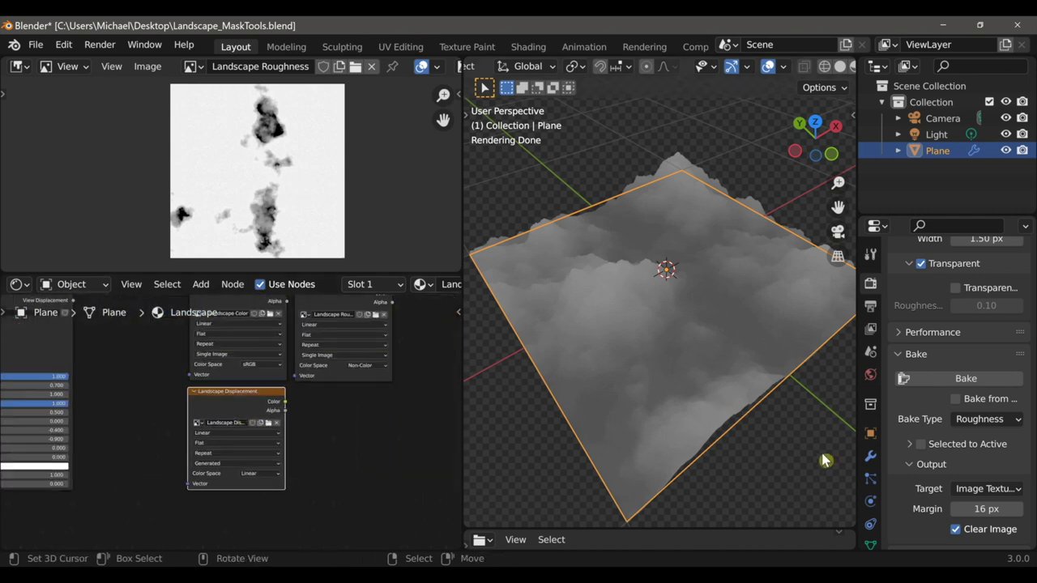
{"action": "left_click", "coordinate": [970, 419]}
{"action": "left_click", "coordinate": [932, 400]}
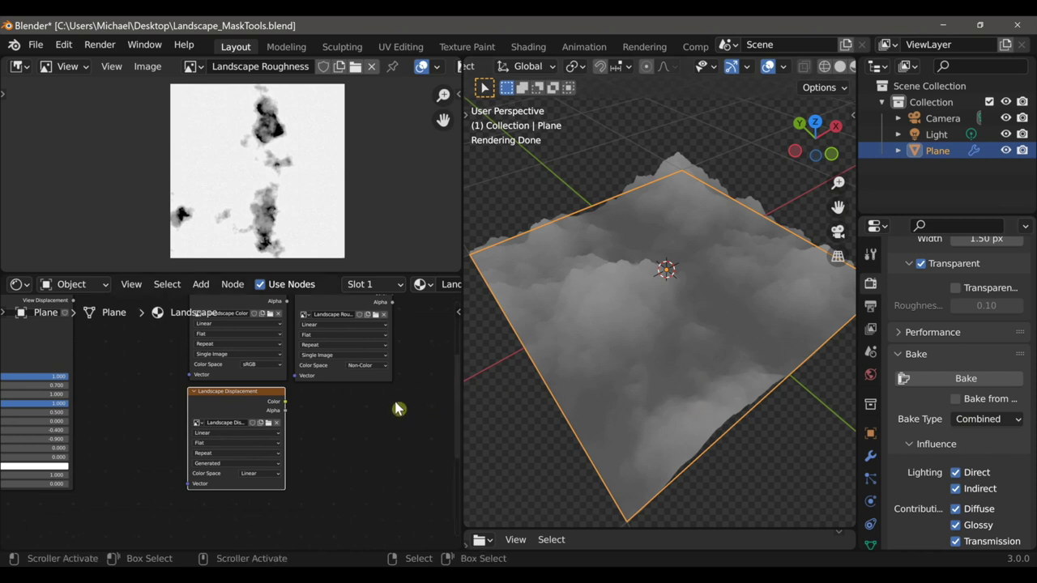
{"action": "left_click", "coordinate": [231, 412]}
{"action": "left_click", "coordinate": [951, 380]}
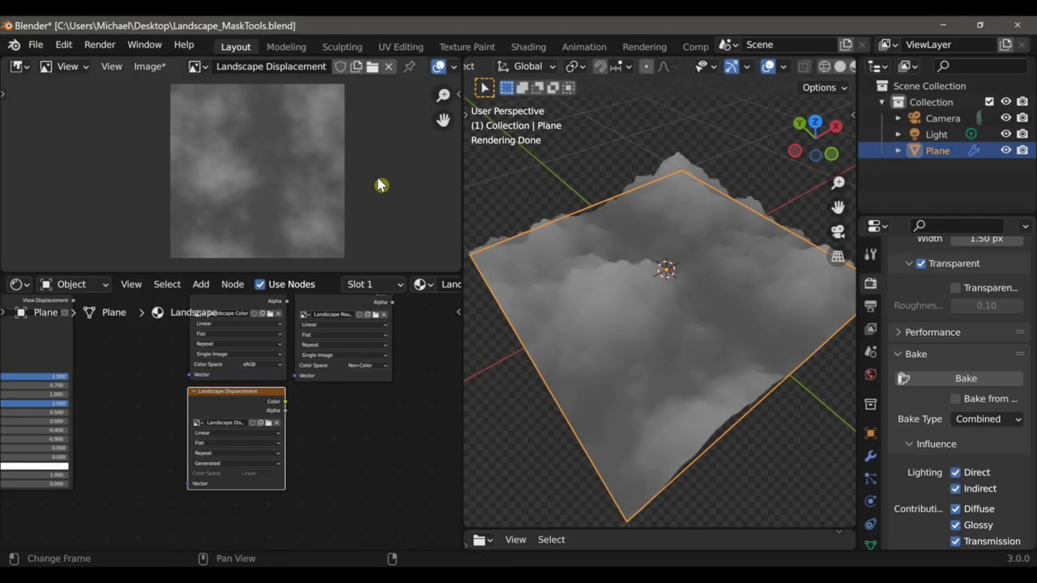
- Inspect the baked displacement image and save it as an image file
{"action": "scroll", "coordinate": [279, 200], "scroll_direction": "up", "scroll_amount": 5}
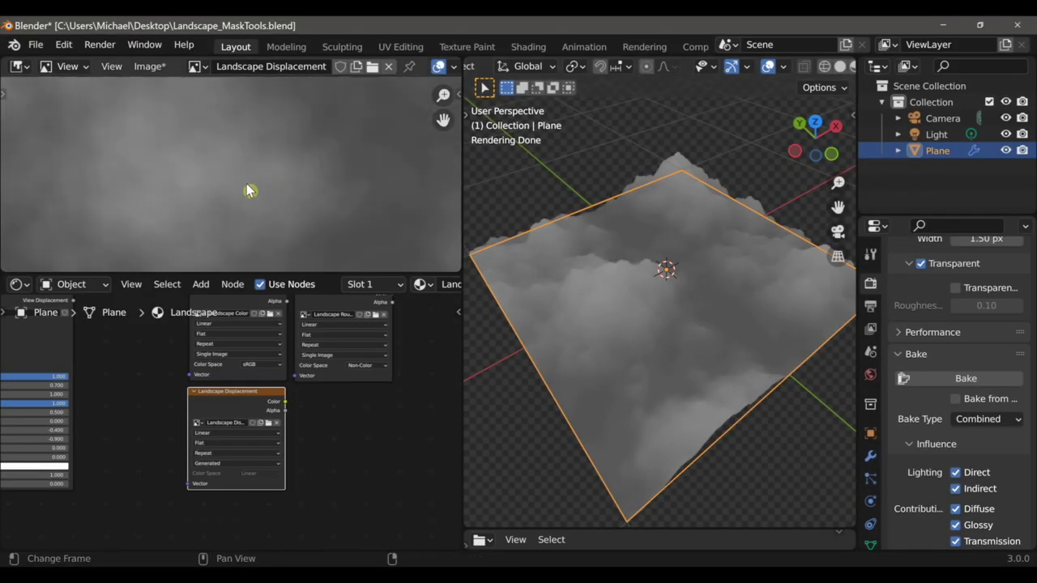
{"action": "scroll", "coordinate": [267, 183], "scroll_direction": "down", "scroll_amount": 4}
{"action": "middle_click_drag", "start_coordinate": [280, 186], "coordinate": [283, 194]}
{"action": "left_click", "coordinate": [150, 67]}
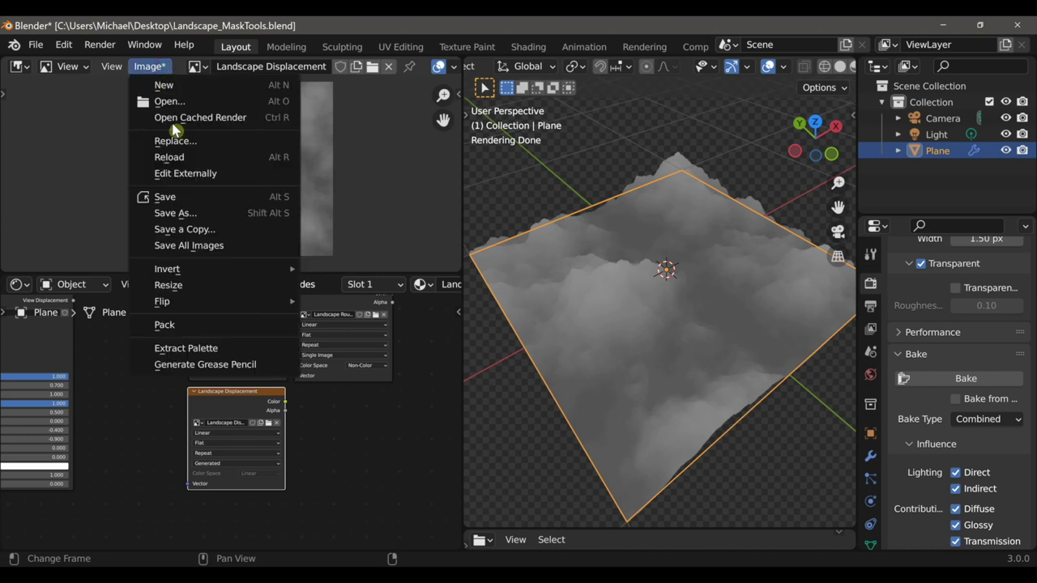
{"action": "left_click", "coordinate": [183, 215]}
{"action": "left_click", "coordinate": [757, 450]}
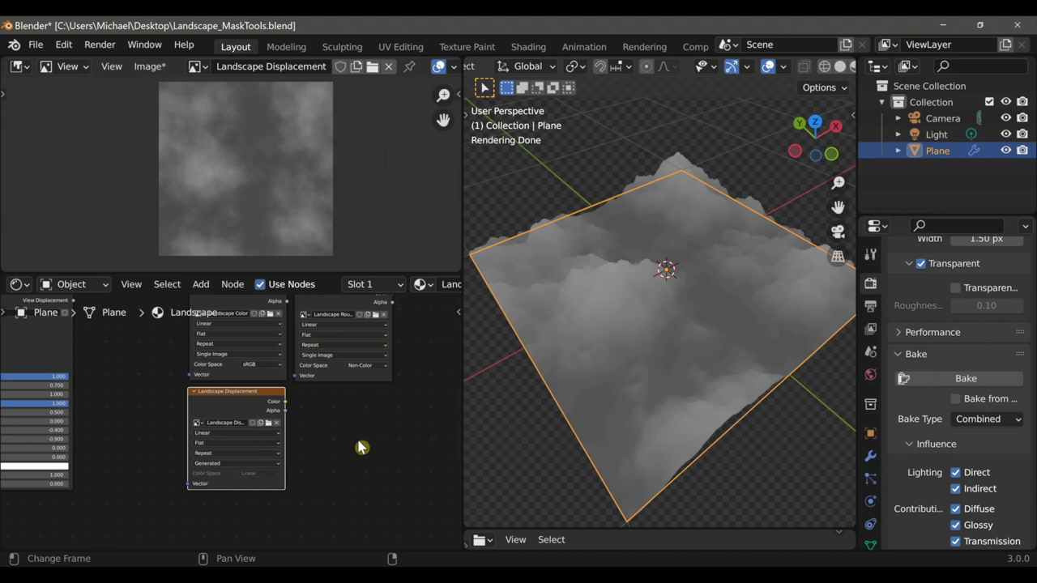
- Add a fourth Image Texture node beside the Landscape Displacement node
{"action": "key", "text": "shift+a"}
{"action": "mouse_move", "coordinate": [359, 448]}
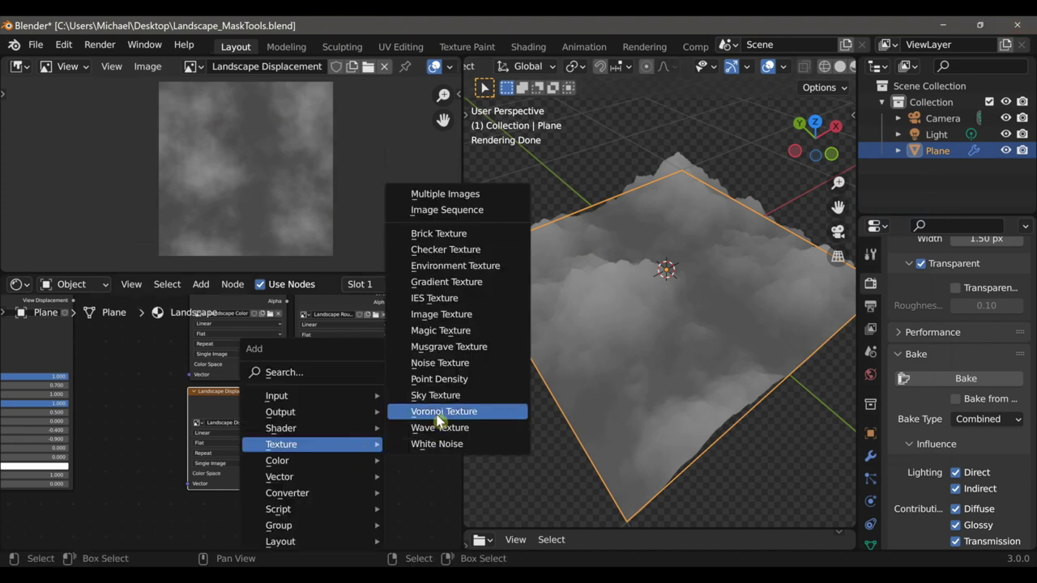
{"action": "left_click", "coordinate": [448, 314]}
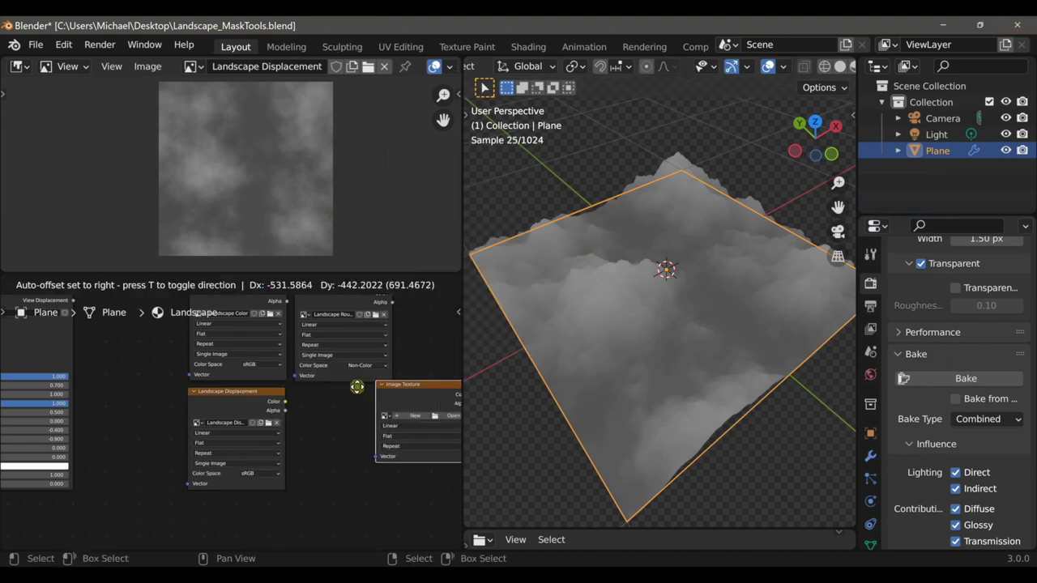
{"action": "left_click", "coordinate": [332, 437]}
{"action": "scroll", "coordinate": [328, 481], "scroll_direction": "up", "scroll_amount": 2}
- Create a 4096 × 4096 px, 32-bit float image named Landscape Normal without alpha in the new node
{"action": "left_click", "coordinate": [352, 425]}
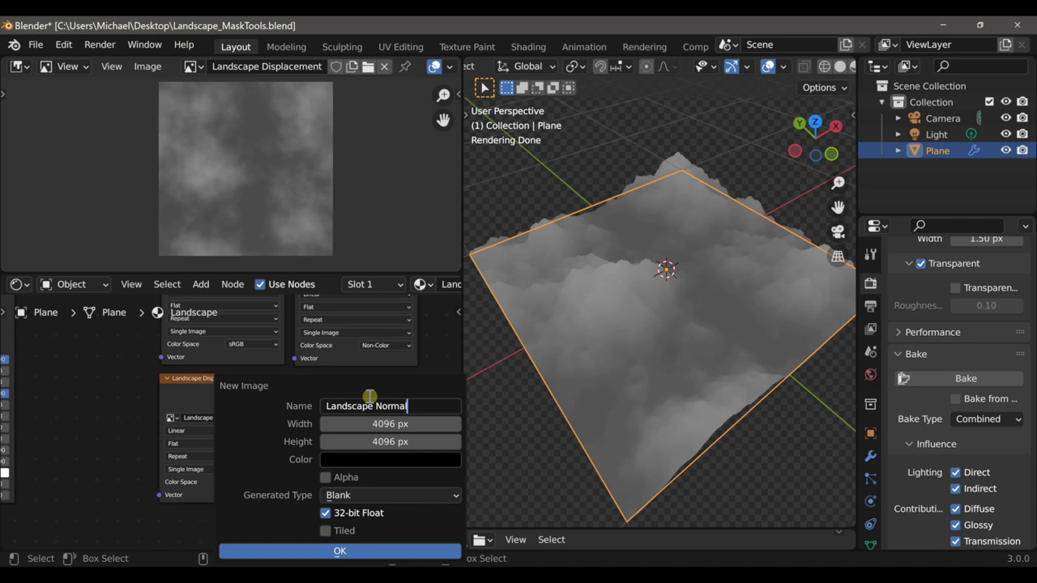
{"action": "key", "text": "Return"}
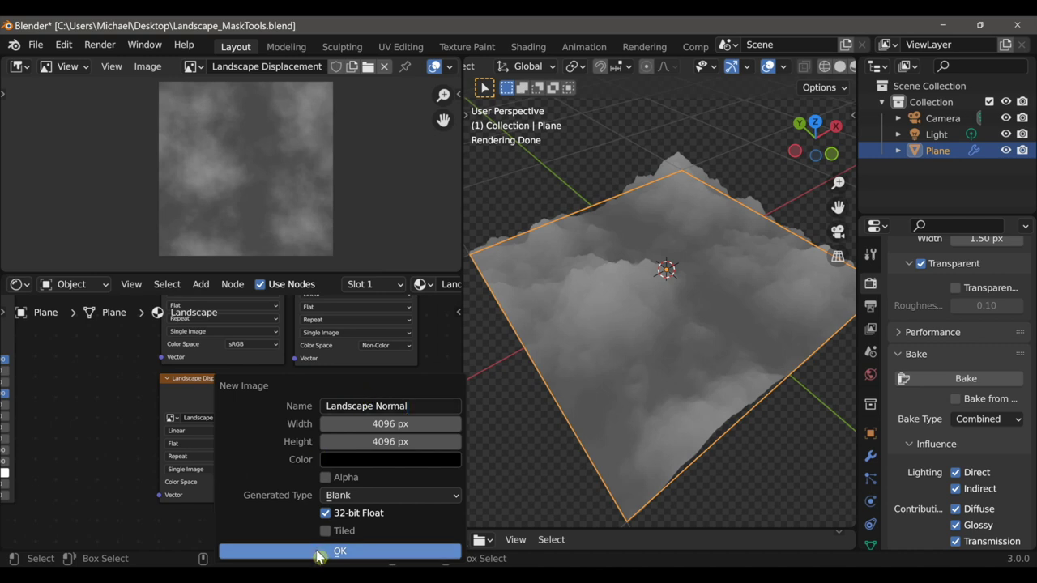
{"action": "left_click", "coordinate": [319, 557]}
{"action": "scroll", "coordinate": [275, 477], "scroll_direction": "down", "scroll_amount": 7}
{"action": "left_click_drag", "start_coordinate": [332, 425], "coordinate": [333, 427]}
{"action": "scroll", "coordinate": [199, 490], "scroll_direction": "down", "scroll_amount": 1}
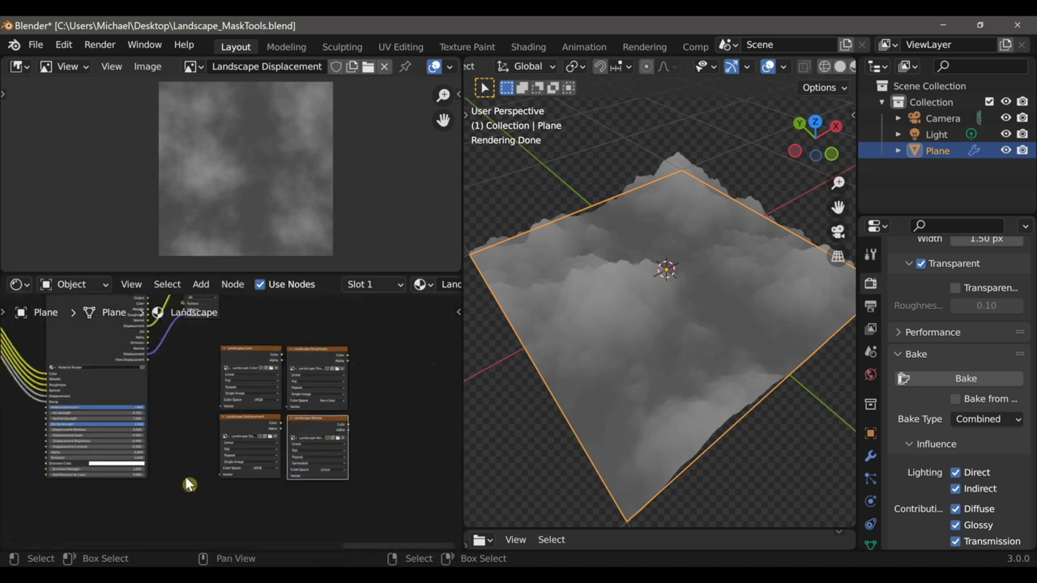
- Preview the Material Shader node's second Normal output, listed between Emission and the lower Displacement output, and examine it on the landscape
{"action": "middle_click_drag", "start_coordinate": [179, 460], "coordinate": [206, 484]}
{"action": "middle_click_drag", "start_coordinate": [219, 427], "coordinate": [240, 447]}
{"action": "scroll", "coordinate": [235, 437], "scroll_direction": "up", "scroll_amount": 4}
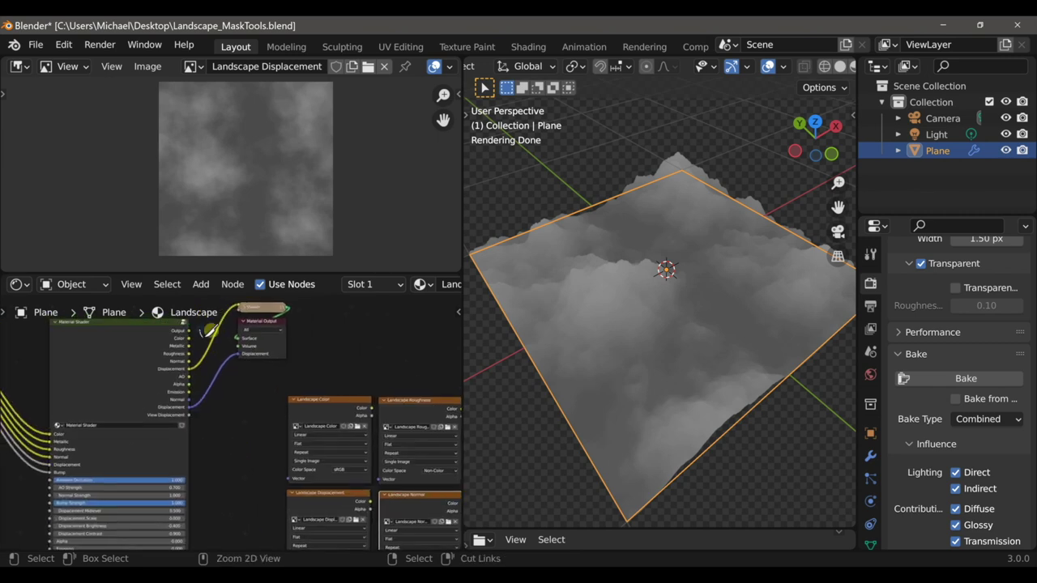
{"action": "left_click", "coordinate": [200, 367], "text": "ctrl+shift"}
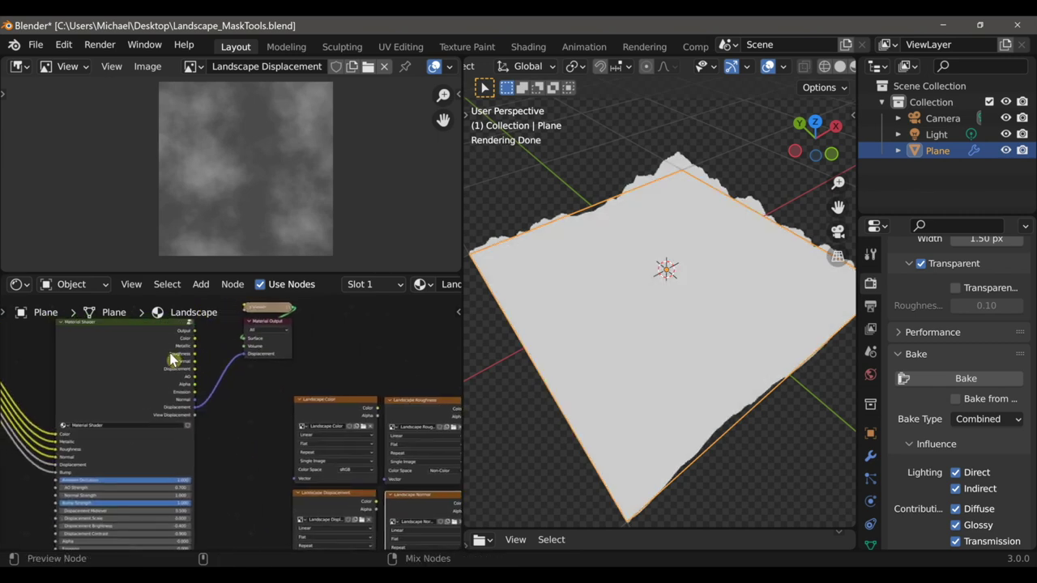
{"action": "left_click", "coordinate": [172, 359], "text": "ctrl+shift"}
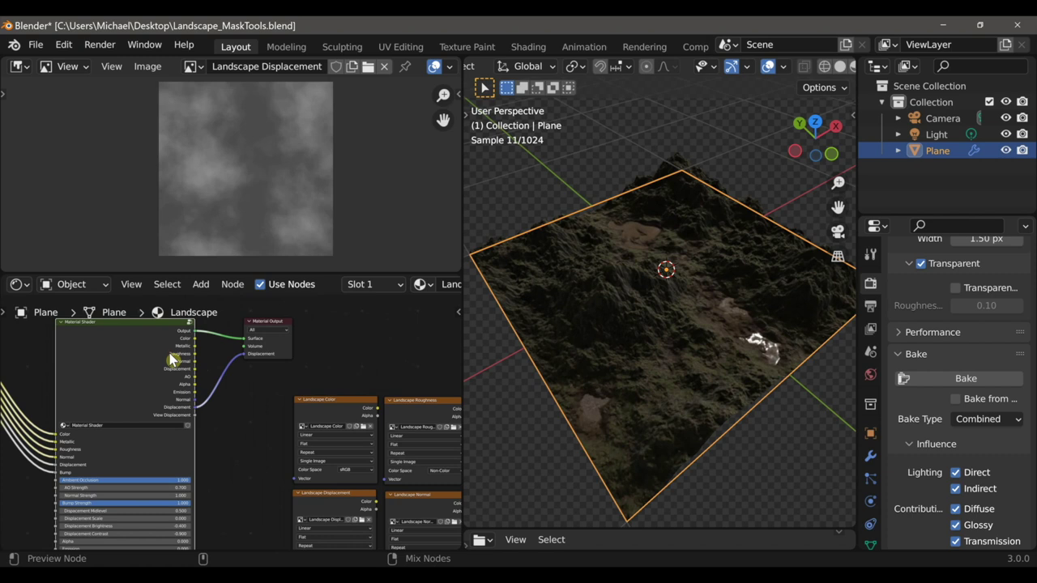
{"action": "left_click", "coordinate": [172, 359], "text": "ctrl+shift"}
{"action": "left_click", "coordinate": [172, 360], "text": "ctrl+shift"}
{"action": "left_click", "coordinate": [171, 359], "text": "ctrl+shift"}
{"action": "left_click", "coordinate": [172, 359], "text": "ctrl+shift"}
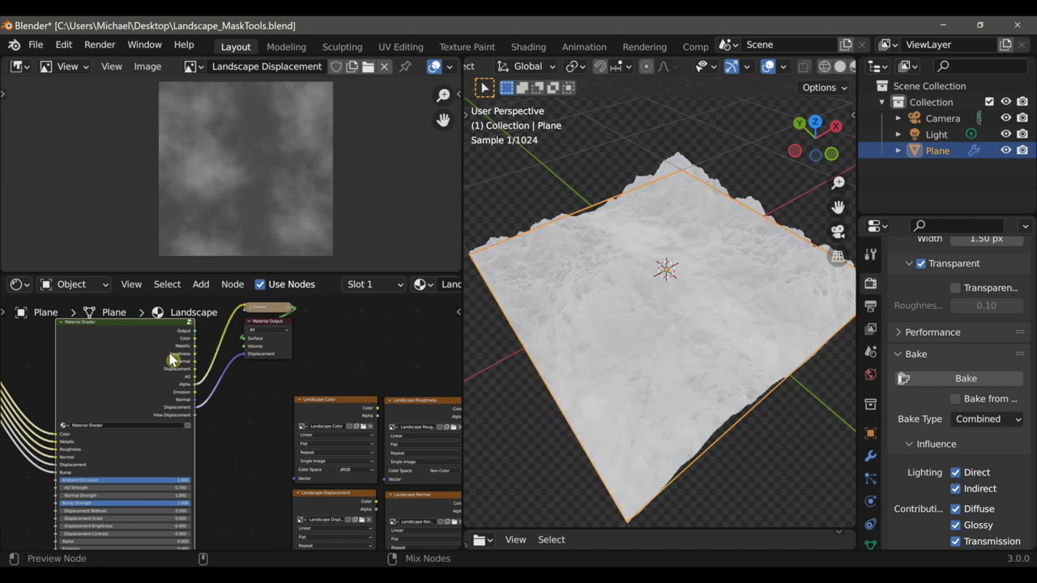
{"action": "left_click", "coordinate": [172, 359], "text": "ctrl+shift"}
{"action": "left_click", "coordinate": [172, 360], "text": "ctrl+shift"}
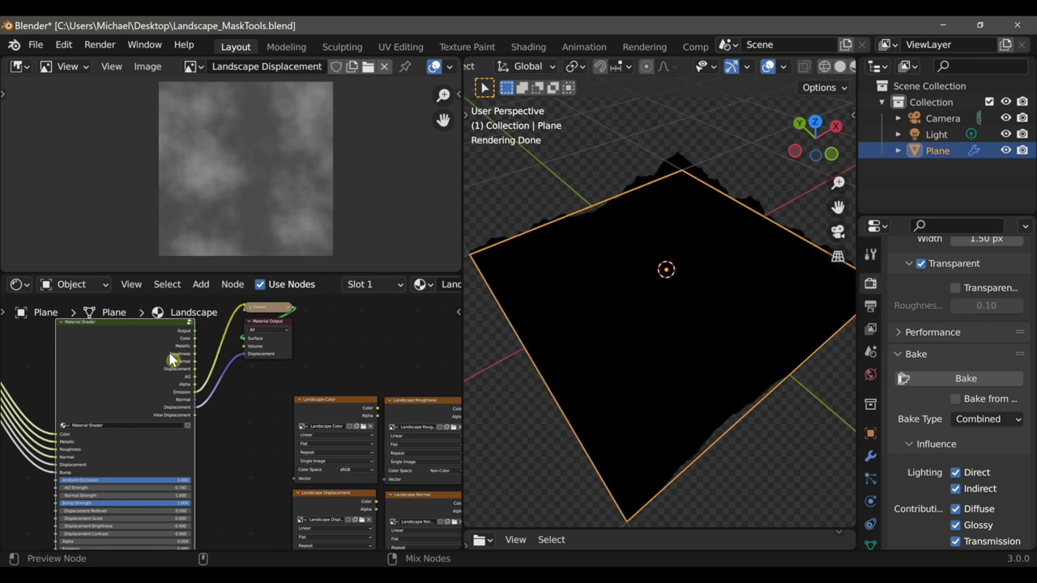
{"action": "left_click", "coordinate": [172, 359], "text": "ctrl+shift"}
{"action": "middle_click_drag", "start_coordinate": [607, 335], "coordinate": [476, 322]}
{"action": "scroll", "coordinate": [643, 335], "scroll_direction": "up", "scroll_amount": 3}
{"action": "middle_click_drag", "start_coordinate": [643, 336], "coordinate": [616, 306]}
{"action": "scroll", "coordinate": [581, 347], "scroll_direction": "up", "scroll_amount": 3}
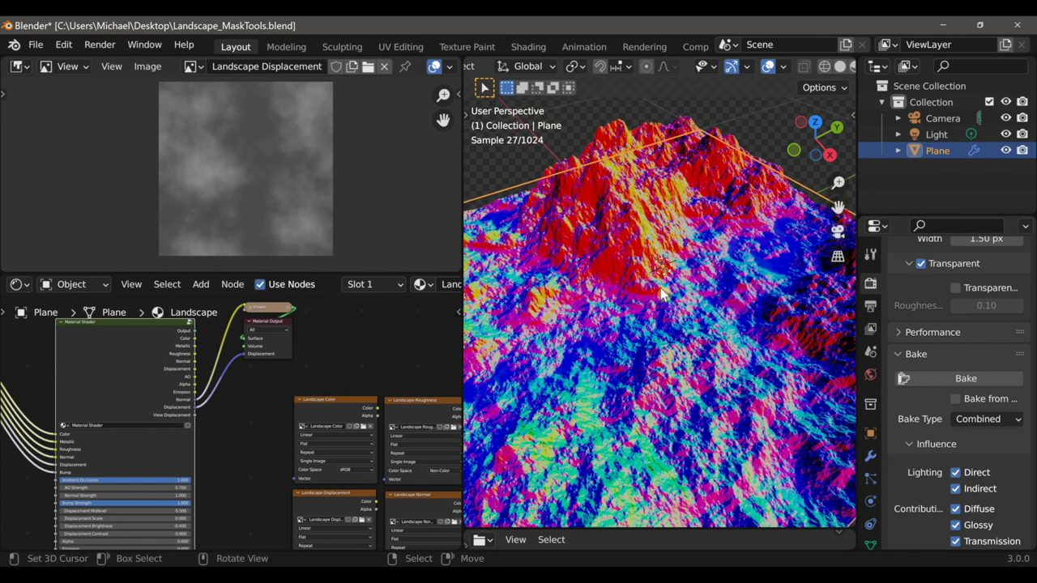
- Set the Material Shader node's Displacement Scale to -0.170 so the landscape plane flattens, checking it from the front and above
{"action": "scroll", "coordinate": [220, 507], "scroll_direction": "up", "scroll_amount": 4}
{"action": "middle_click_drag", "start_coordinate": [219, 507], "coordinate": [277, 409]}
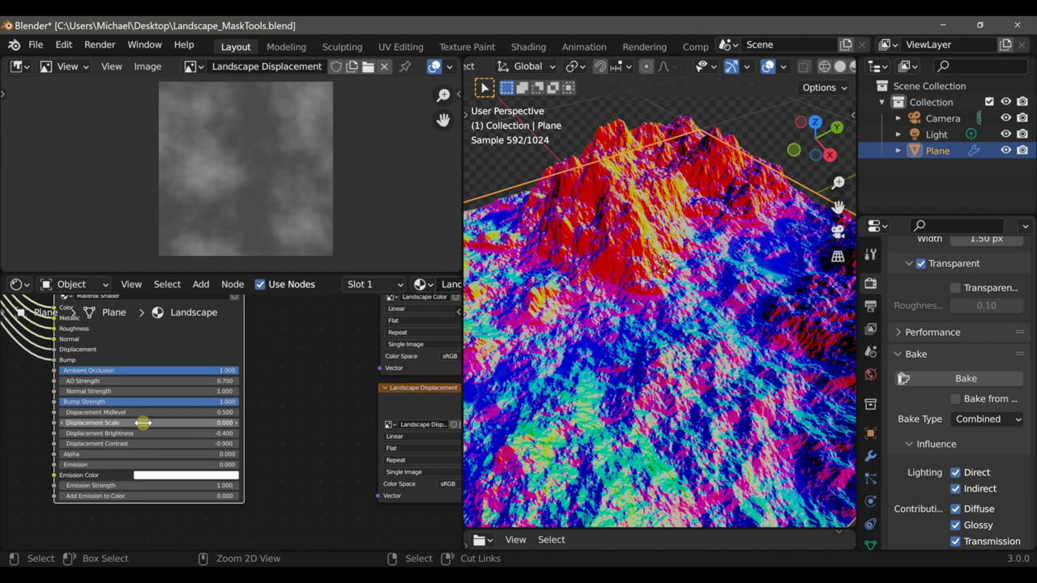
{"action": "scroll", "coordinate": [142, 423], "scroll_direction": "down", "scroll_amount": 2, "text": "ctrl"}
{"action": "middle_click_drag", "start_coordinate": [609, 352], "coordinate": [630, 398]}
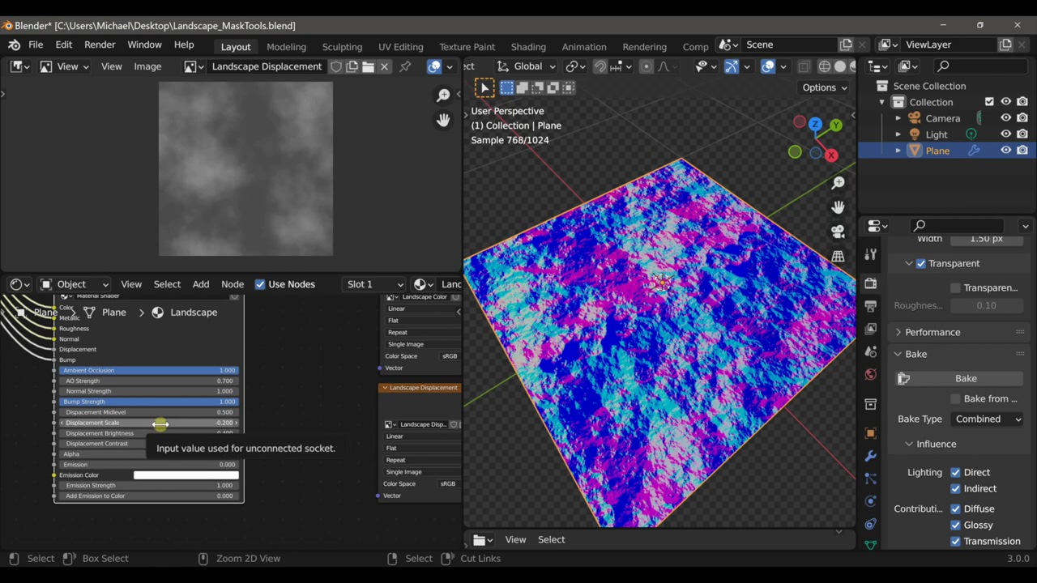
{"action": "scroll", "coordinate": [160, 424], "scroll_direction": "up", "scroll_amount": 1, "text": "ctrl"}
{"action": "scroll", "coordinate": [687, 347], "scroll_direction": "down", "scroll_amount": 1}
{"action": "middle_click_drag", "start_coordinate": [687, 347], "coordinate": [585, 328]}
{"action": "key", "text": "KP_1"}
{"action": "scroll", "coordinate": [655, 308], "scroll_direction": "up", "scroll_amount": 3}
{"action": "middle_click_drag", "start_coordinate": [662, 293], "coordinate": [659, 343], "text": "shift"}
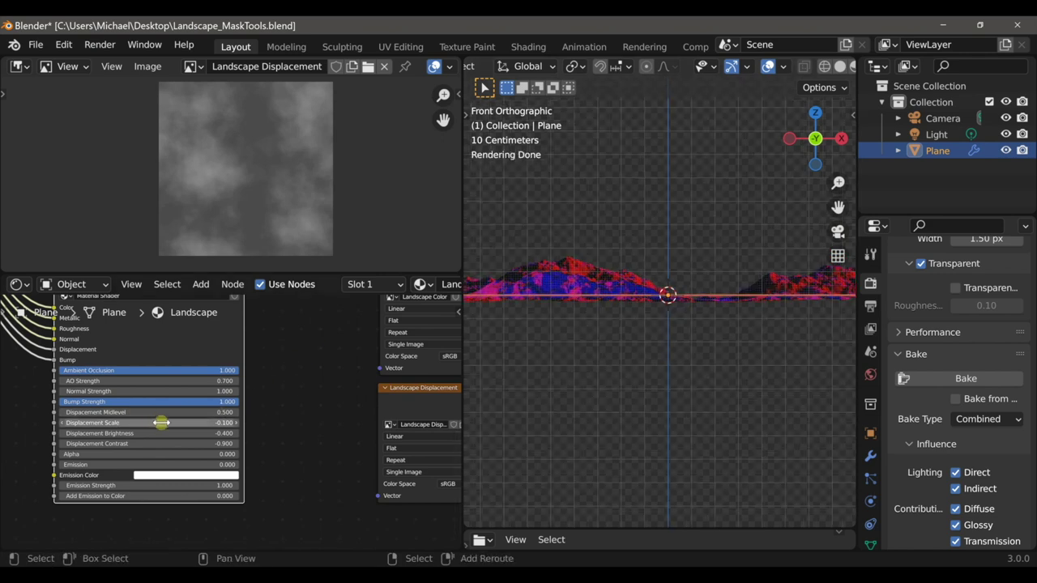
{"action": "left_click_drag", "start_coordinate": [161, 423], "coordinate": [150, 422]}
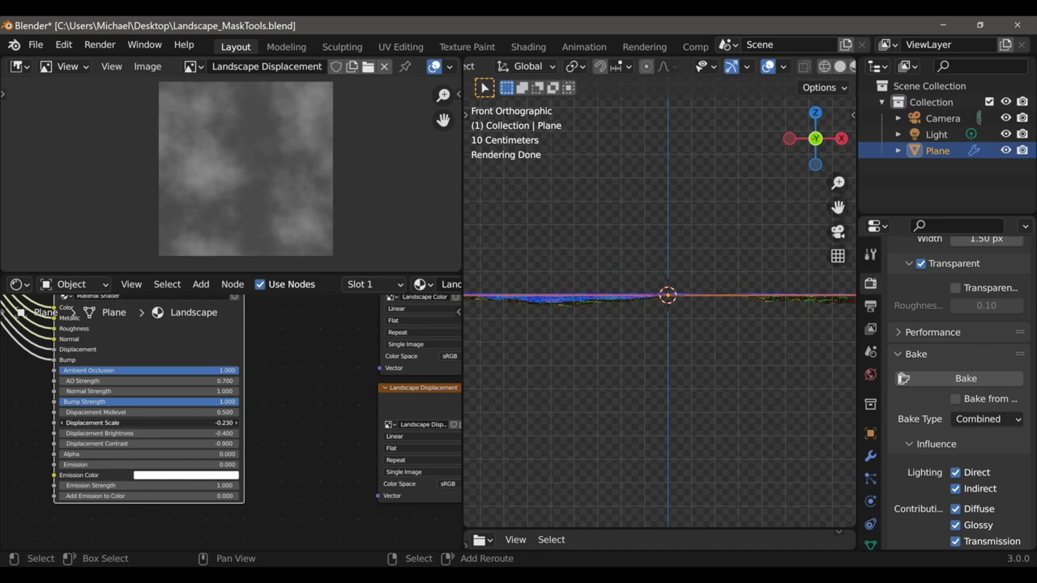
{"action": "left_click_drag", "start_coordinate": [150, 422], "coordinate": [153, 422]}
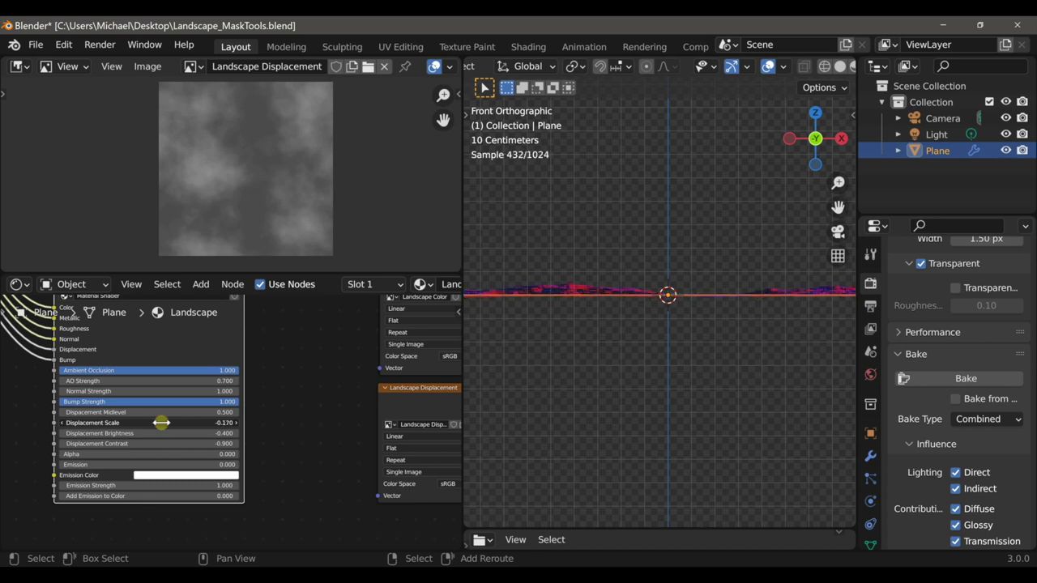
{"action": "middle_click_drag", "start_coordinate": [578, 297], "coordinate": [499, 331]}
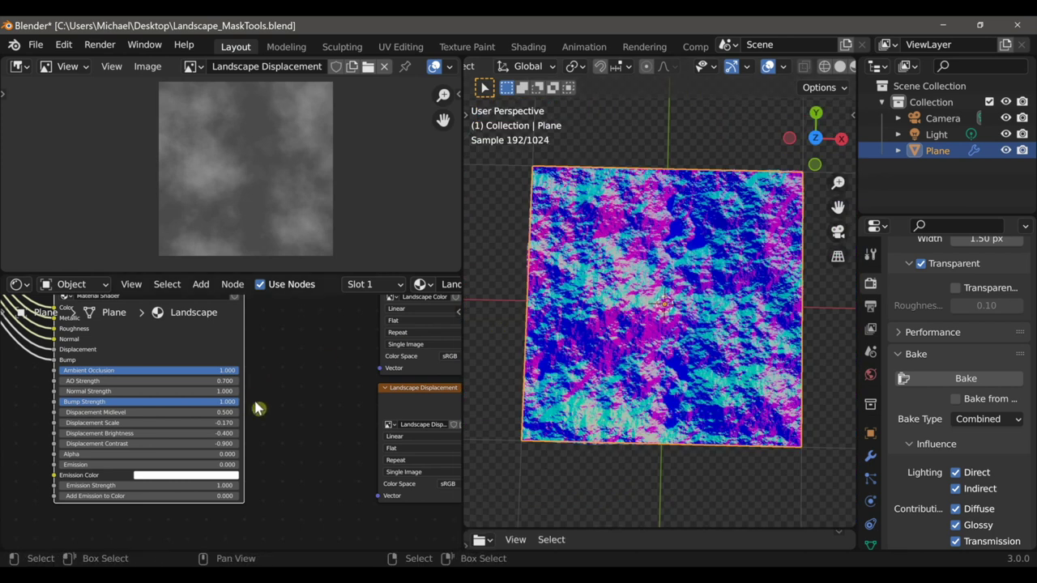
{"action": "scroll", "coordinate": [217, 422], "scroll_direction": "up", "scroll_amount": 1}
{"action": "middle_click_drag", "start_coordinate": [607, 396], "coordinate": [664, 304]}
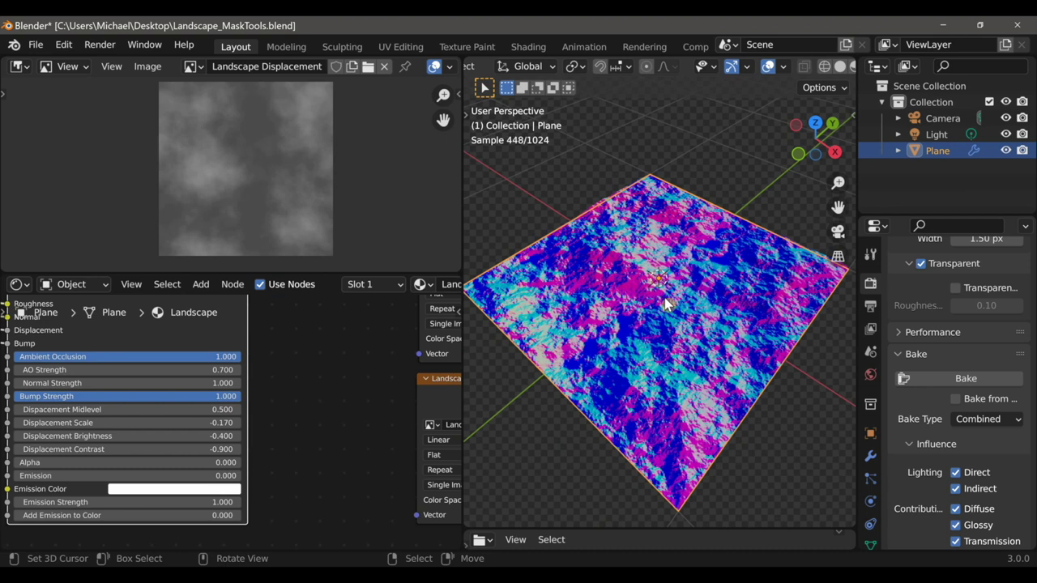
- Preview the Material Shader node's main shader Output on the landscape through the Material Output's Surface input
{"action": "scroll", "coordinate": [328, 385], "scroll_direction": "down", "scroll_amount": 6}
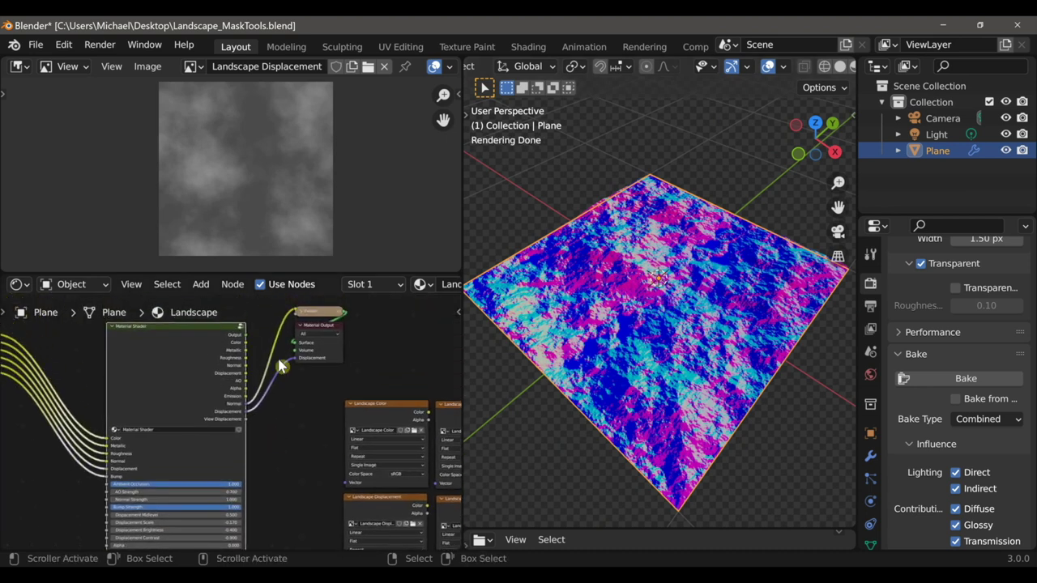
{"action": "left_click", "coordinate": [217, 346], "text": "ctrl+shift"}
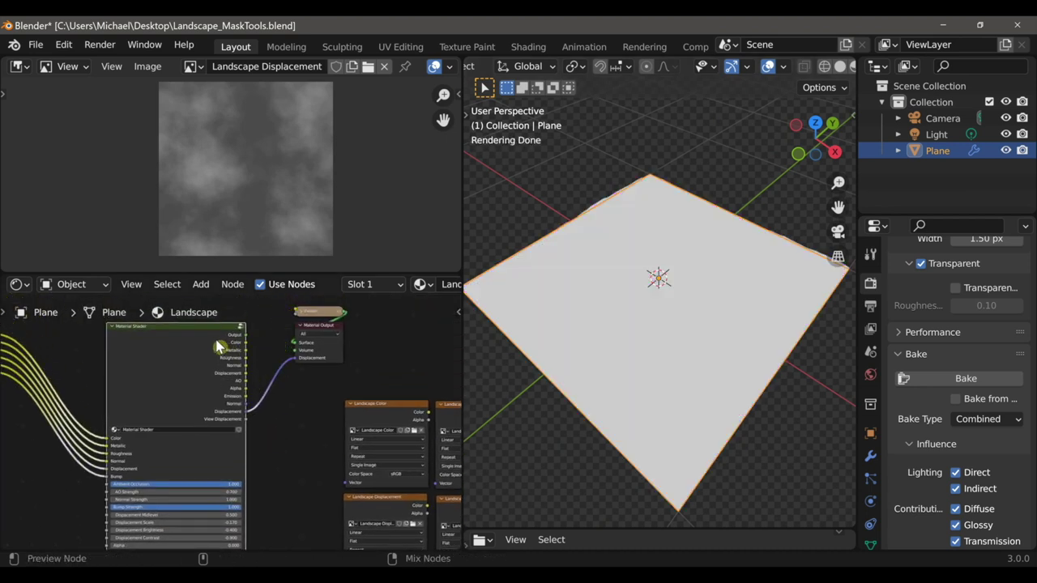
{"action": "left_click", "coordinate": [217, 346], "text": "ctrl+shift"}
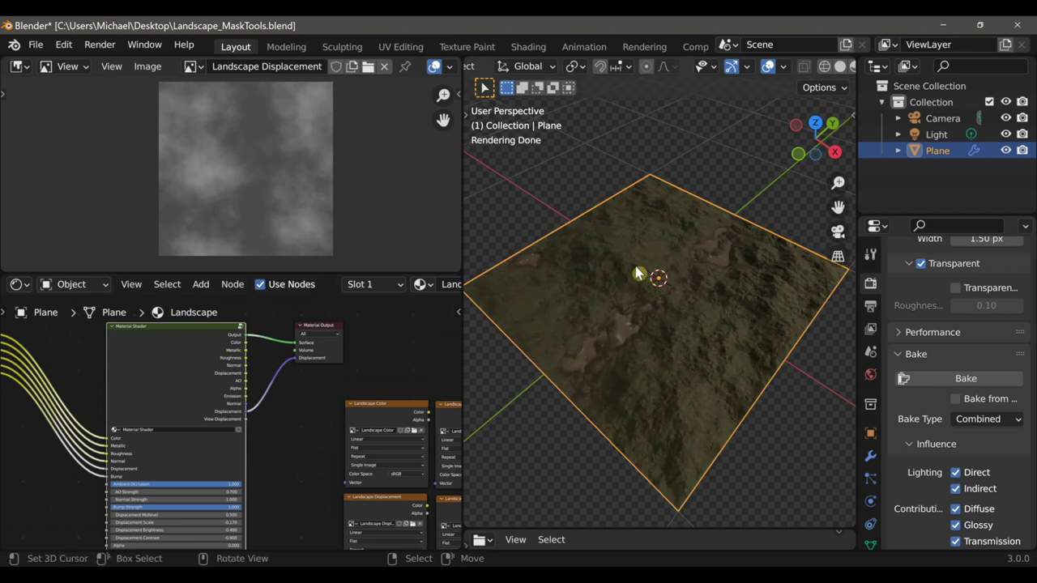
- Make the Landscape Normal image node active and bake the plane with the Normal bake type
{"action": "middle_click_drag", "start_coordinate": [394, 398], "coordinate": [329, 438]}
{"action": "left_click", "coordinate": [299, 451]}
{"action": "key", "text": "g"}
{"action": "right_click", "coordinate": [320, 430]}
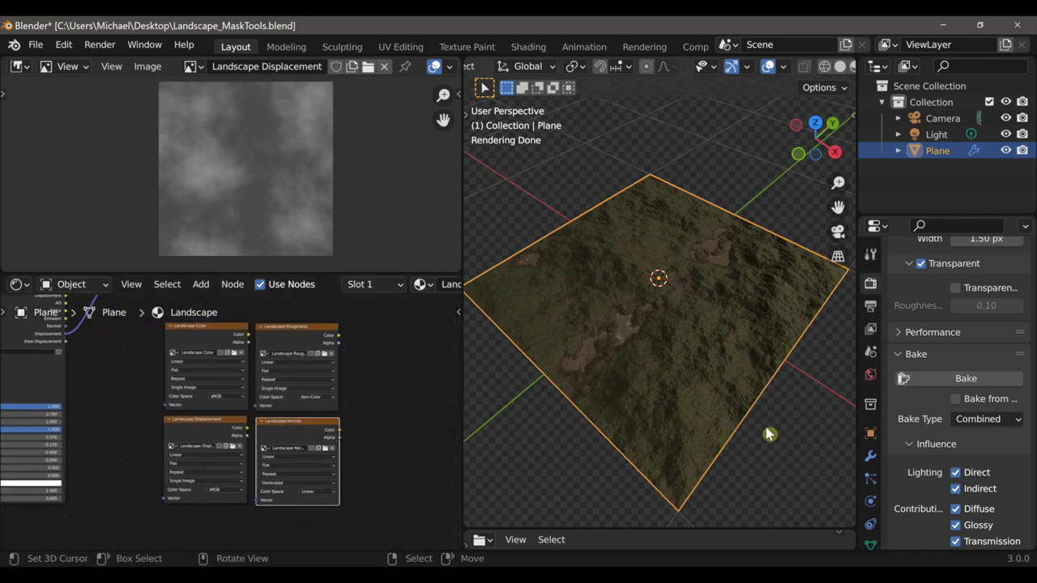
{"action": "left_click", "coordinate": [964, 419]}
{"action": "left_click", "coordinate": [935, 329]}
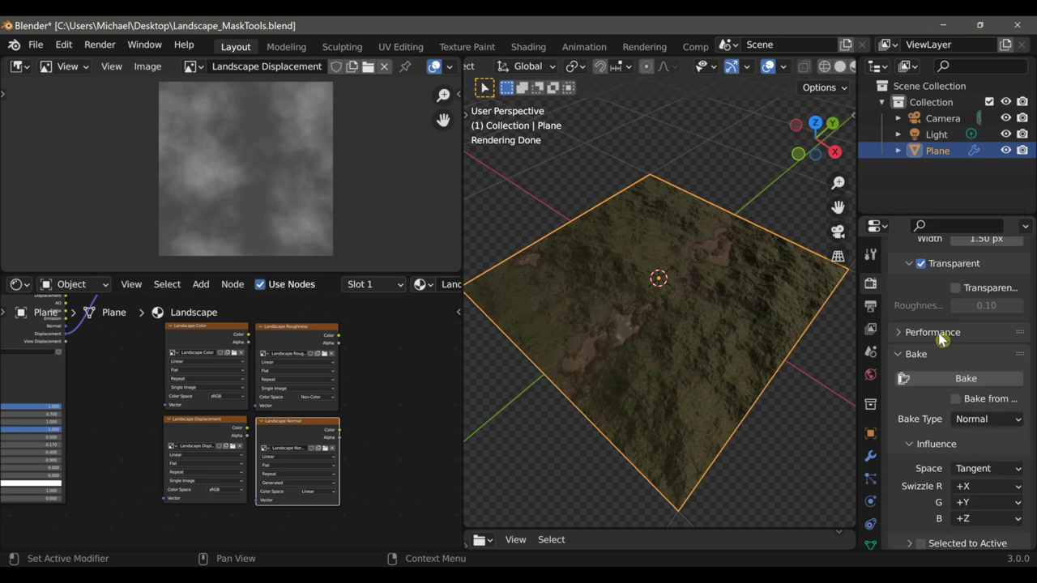
{"action": "left_click", "coordinate": [944, 379]}
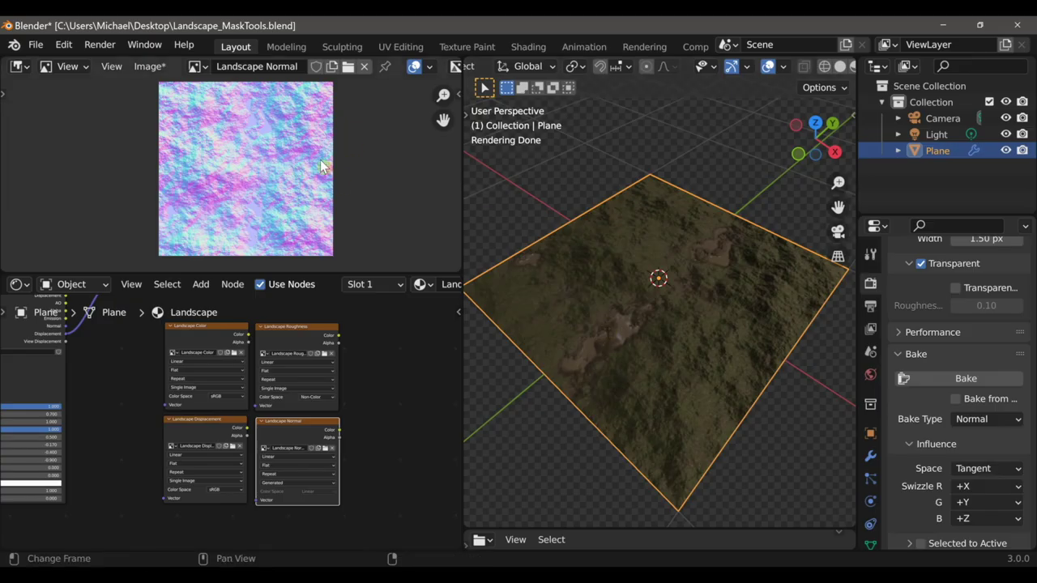
- Inspect the baked normal image and save it to the Desktop as Landscape Normal.png in 16-bit RGB
{"action": "scroll", "coordinate": [279, 171], "scroll_direction": "up", "scroll_amount": 5}
{"action": "middle_click_drag", "start_coordinate": [281, 170], "coordinate": [249, 182]}
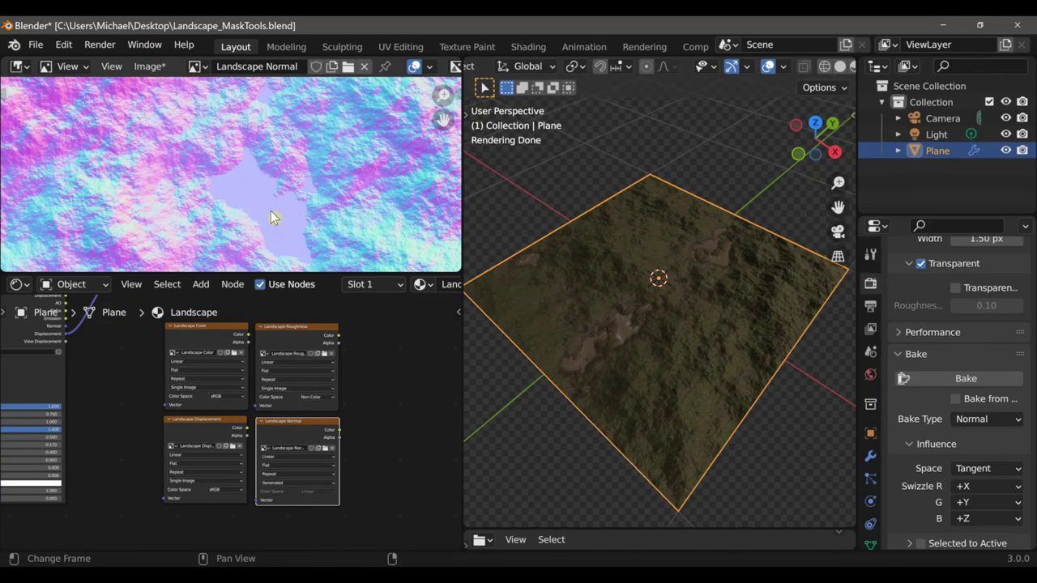
{"action": "scroll", "coordinate": [243, 180], "scroll_direction": "down", "scroll_amount": 5}
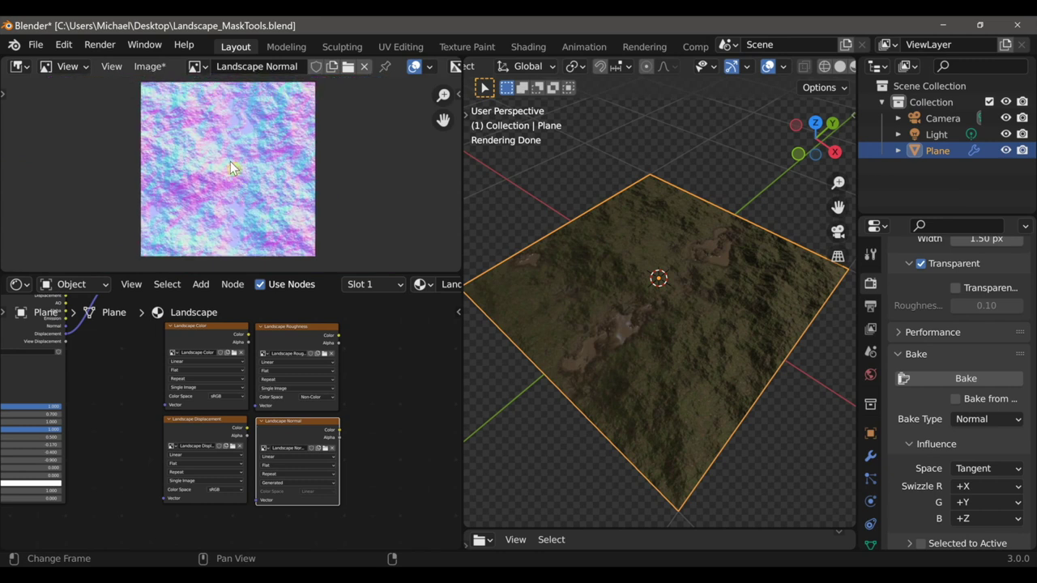
{"action": "left_click", "coordinate": [149, 66]}
{"action": "left_click", "coordinate": [179, 209]}
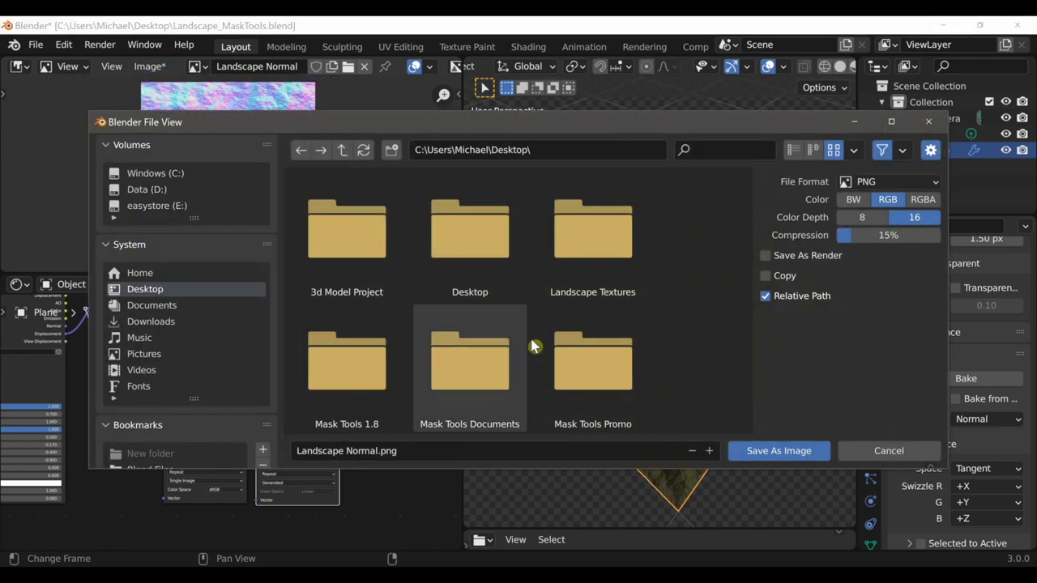
{"action": "left_click", "coordinate": [761, 451]}
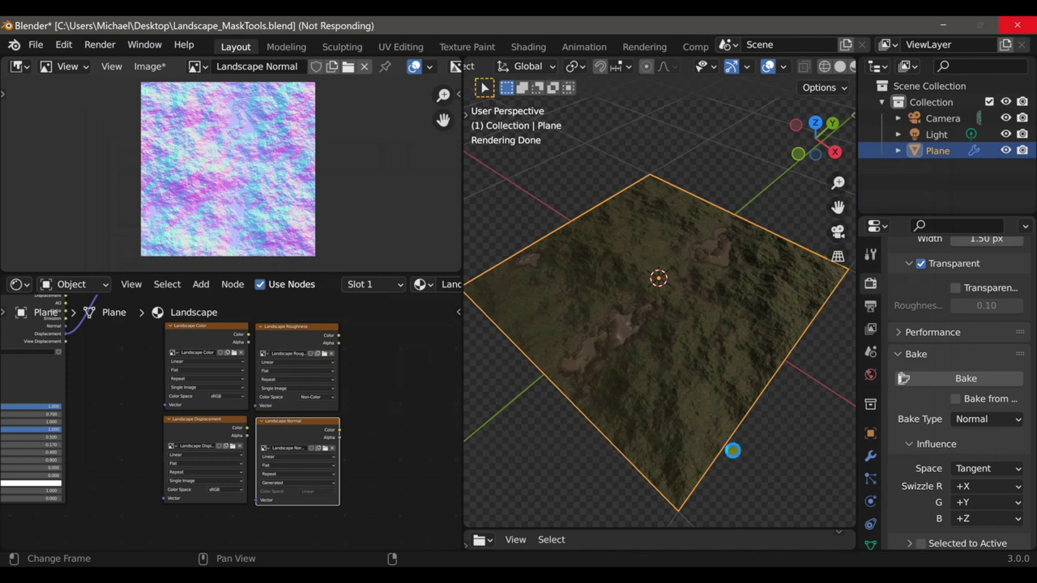
- Set the Landscape Normal image node's color space to Non-Color
{"action": "scroll", "coordinate": [384, 413], "scroll_direction": "up", "scroll_amount": 2}
{"action": "left_click", "coordinate": [323, 471]}
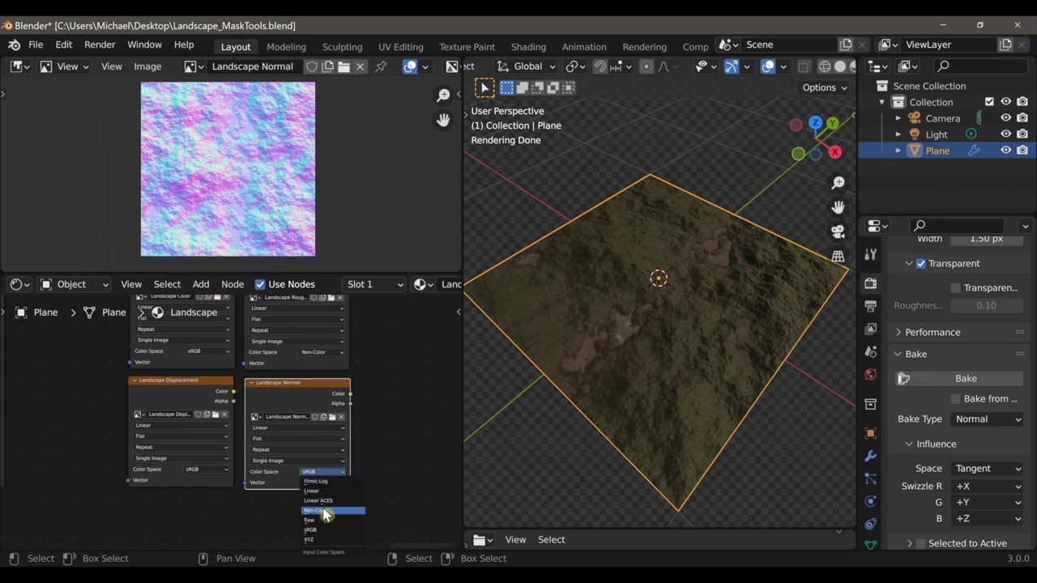
{"action": "left_click", "coordinate": [324, 511]}
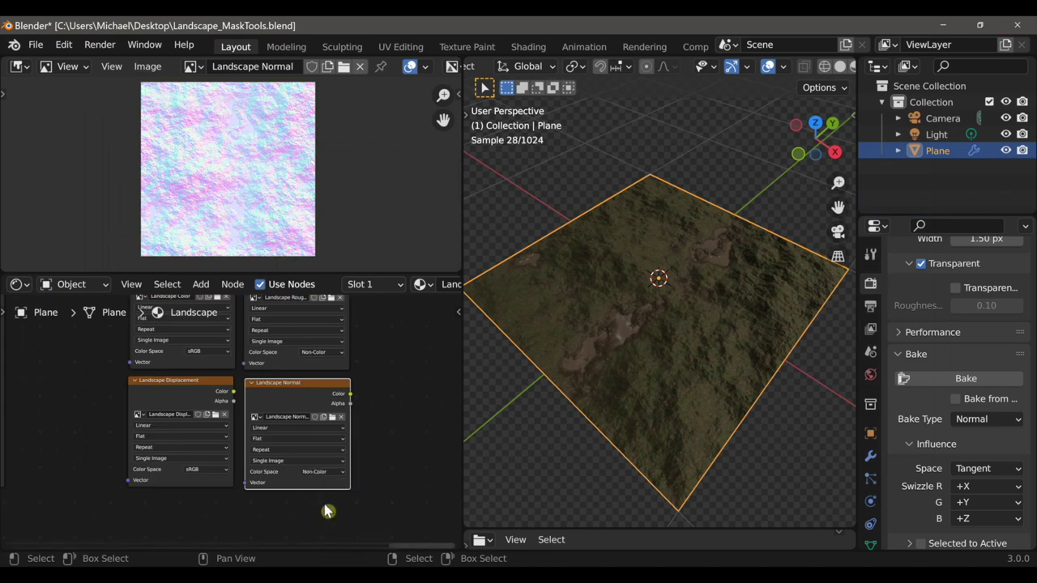
- Enlarge the node editor over the image editor and cut all links from the preceding group node to the Material Shader node
{"action": "scroll", "coordinate": [387, 397], "scroll_direction": "down", "scroll_amount": 4}
{"action": "left_click_drag", "start_coordinate": [327, 269], "coordinate": [326, 79]}
{"action": "scroll", "coordinate": [322, 201], "scroll_direction": "down", "scroll_amount": 1}
{"action": "middle_click_drag", "start_coordinate": [290, 227], "coordinate": [332, 229]}
{"action": "mouse_move", "coordinate": [204, 257]}
{"action": "middle_mouse_down"}
{"action": "mouse_move", "coordinate": [347, 220]}
{"action": "mouse_move", "coordinate": [222, 258]}
{"action": "middle_mouse_up"}
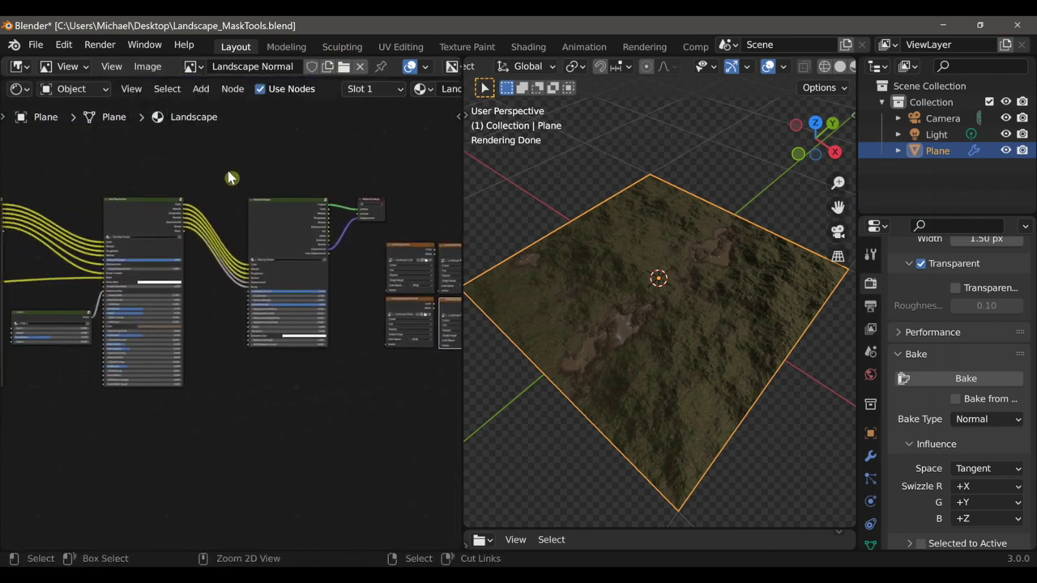
{"action": "right_click_drag", "start_coordinate": [217, 295], "coordinate": [219, 301], "text": "ctrl"}
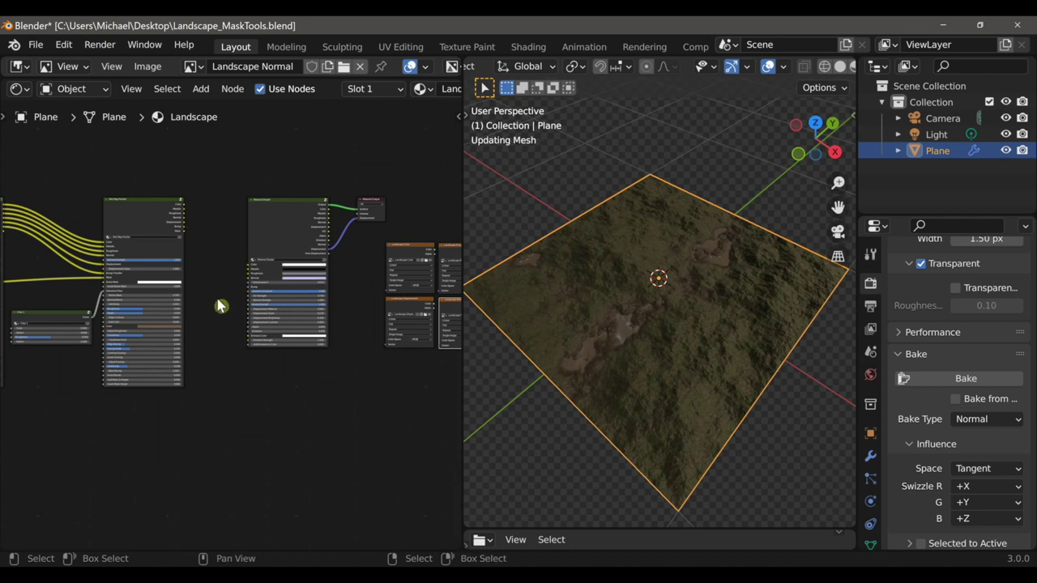
- Set the Material Shader node's Ambient Occlusion to 0
{"action": "scroll", "coordinate": [407, 313], "scroll_direction": "up", "scroll_amount": 3}
{"action": "left_click_drag", "start_coordinate": [315, 286], "coordinate": [194, 286]}
{"action": "scroll", "coordinate": [214, 293], "scroll_direction": "up", "scroll_amount": 2}
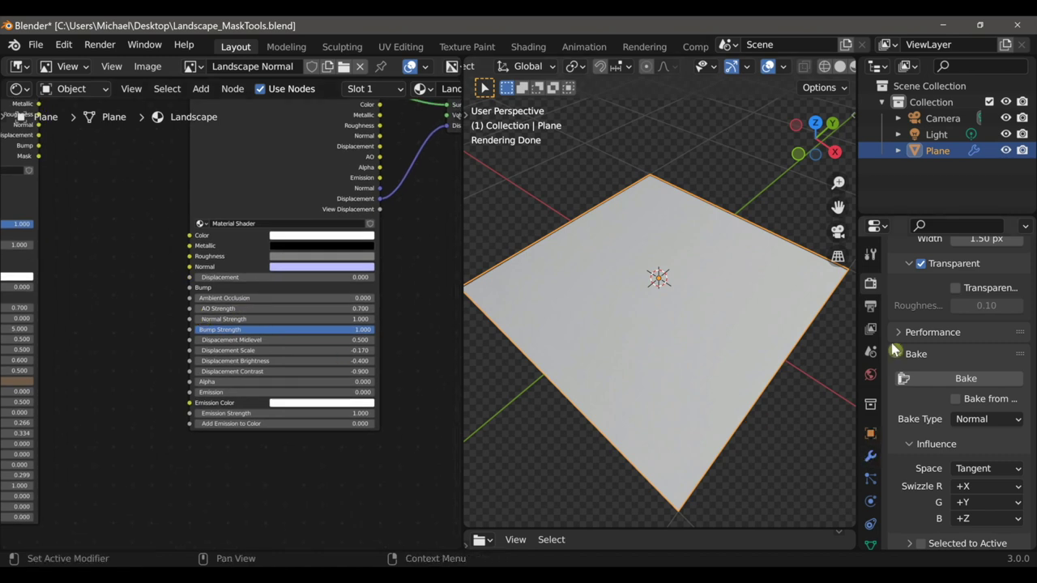
- Switch the scene's render engine to Eevee
{"action": "scroll", "coordinate": [936, 273], "scroll_direction": "up", "scroll_amount": 5}
{"action": "scroll", "coordinate": [935, 275], "scroll_direction": "up", "scroll_amount": 8}
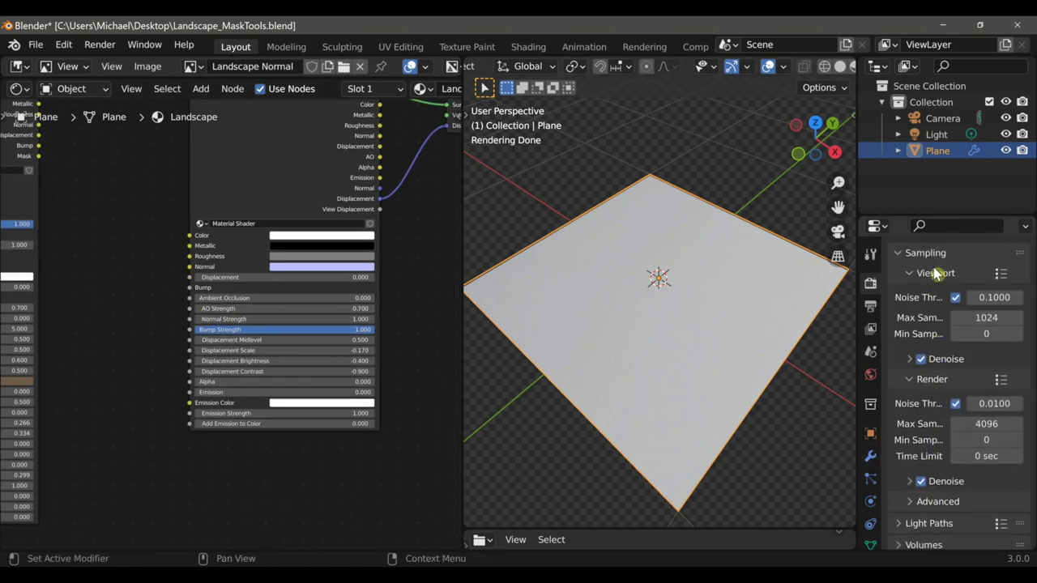
{"action": "left_click", "coordinate": [978, 280]}
{"action": "left_click", "coordinate": [981, 298]}
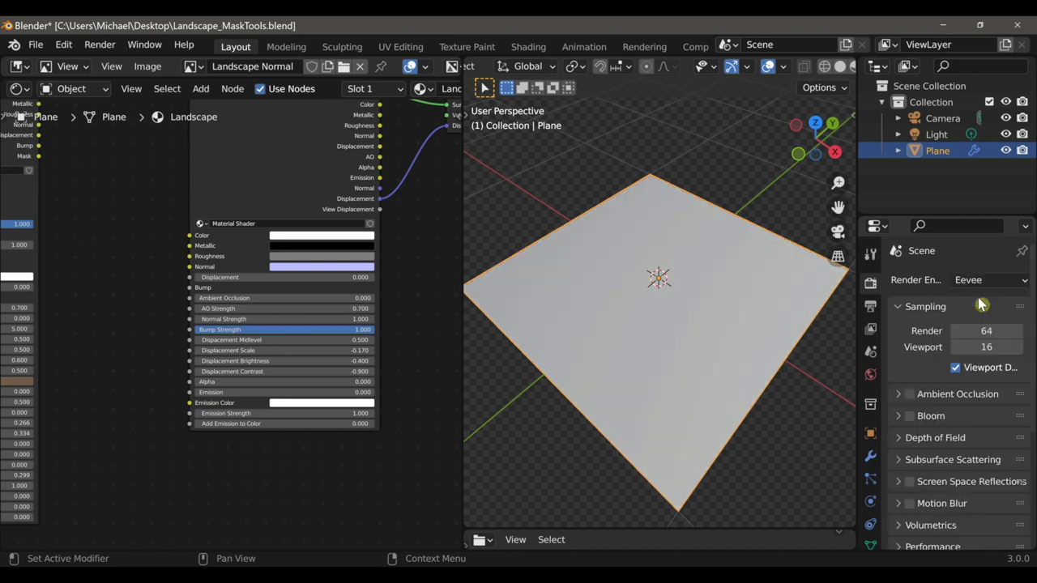
- Hide the viewport overlays and widen the 3D viewport at the node editor's expense
{"action": "middle_click_drag", "start_coordinate": [745, 282], "coordinate": [696, 286]}
{"action": "left_click", "coordinate": [767, 65]}
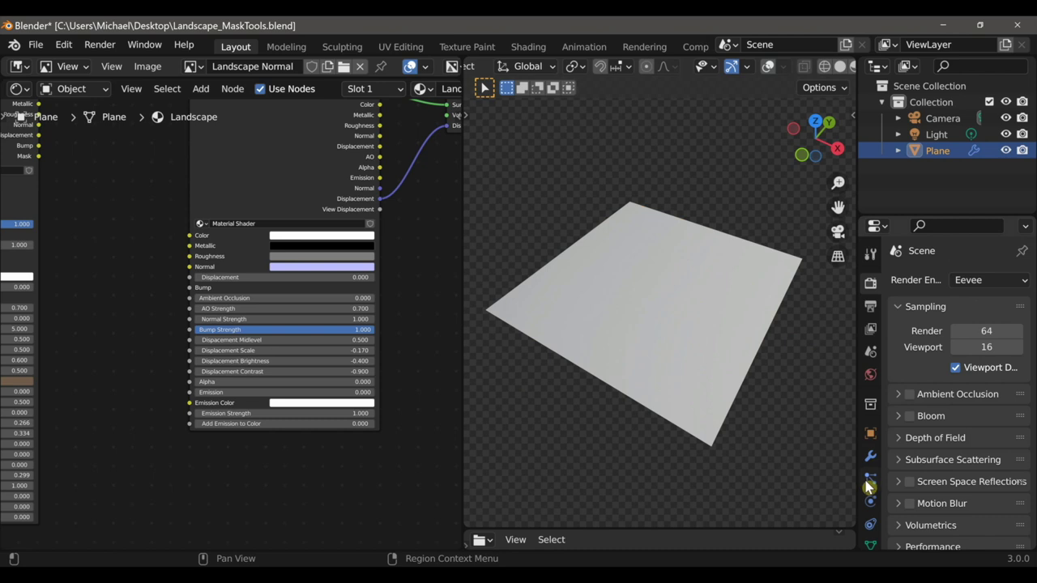
{"action": "left_click_drag", "start_coordinate": [462, 364], "coordinate": [328, 364]}
{"action": "scroll", "coordinate": [297, 340], "scroll_direction": "down", "scroll_amount": 1}
{"action": "middle_click_drag", "start_coordinate": [301, 333], "coordinate": [287, 354]}
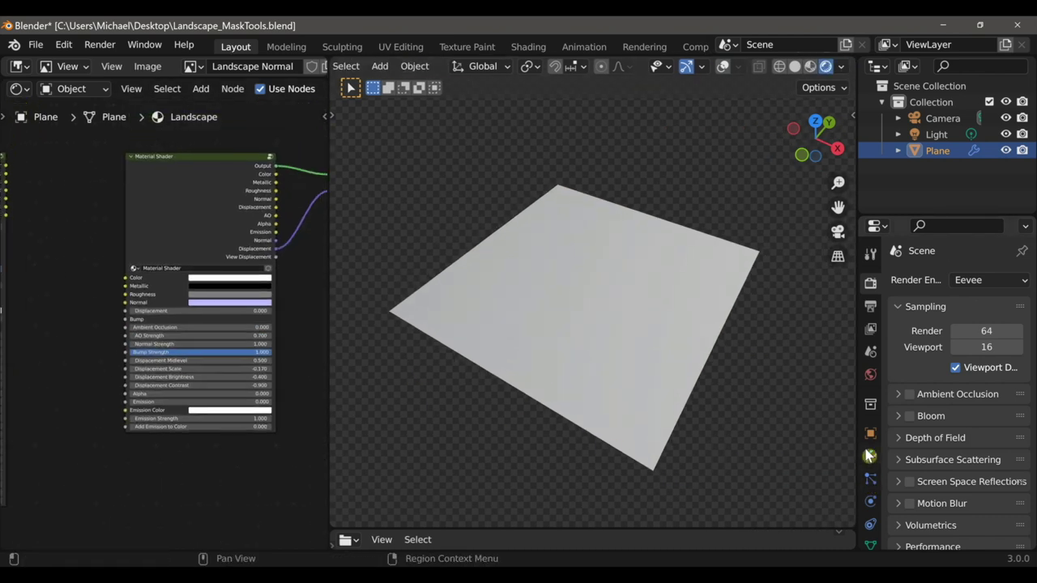
- Add a Displace modifier to the plane with a new texture and UV texture coordinates
{"action": "left_click", "coordinate": [869, 456]}
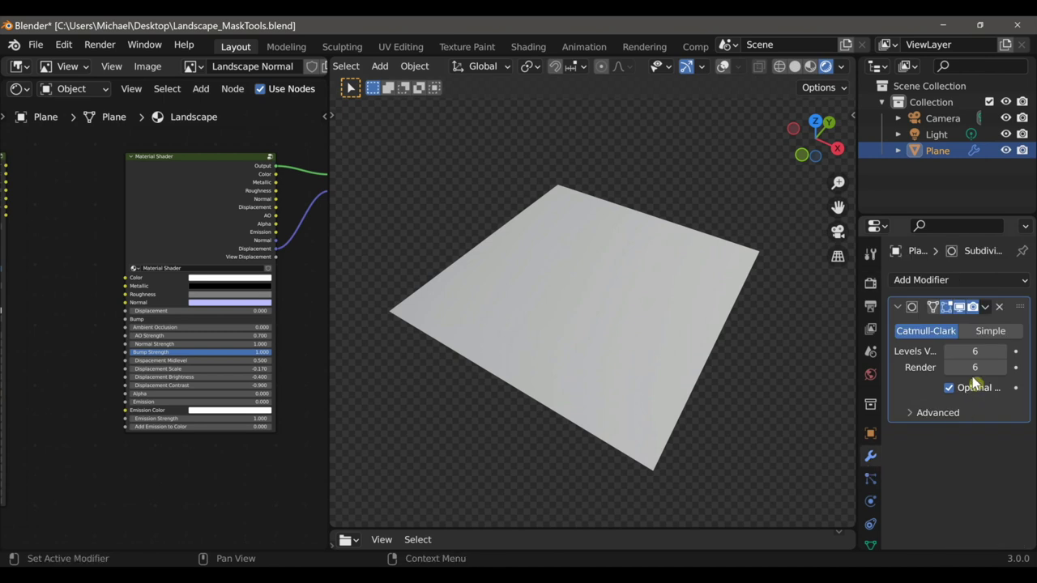
{"action": "left_click", "coordinate": [972, 290]}
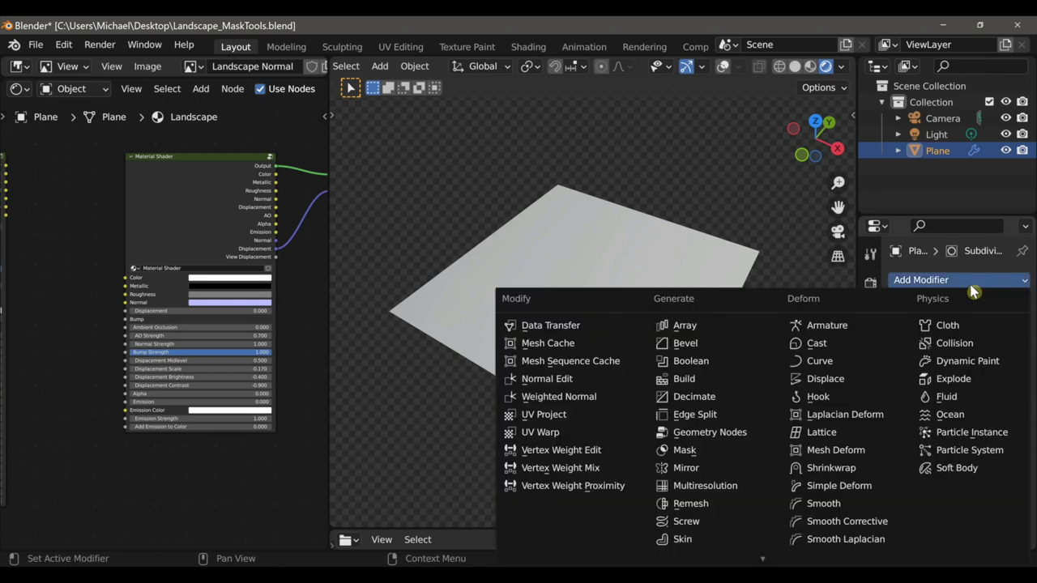
{"action": "left_click", "coordinate": [869, 379]}
{"action": "scroll", "coordinate": [940, 428], "scroll_direction": "down", "scroll_amount": 2}
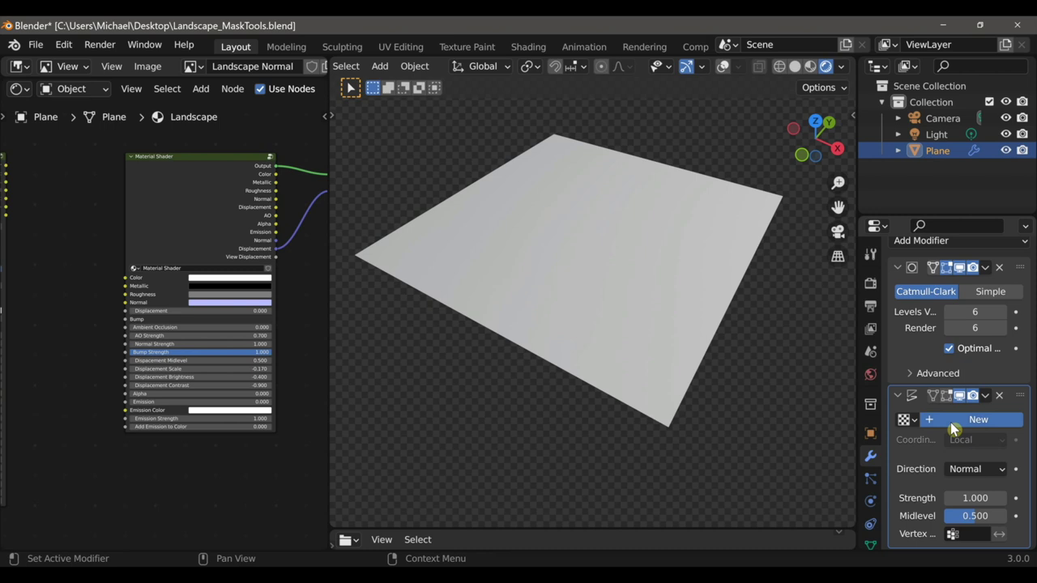
{"action": "left_click", "coordinate": [953, 427]}
{"action": "left_click", "coordinate": [968, 440]}
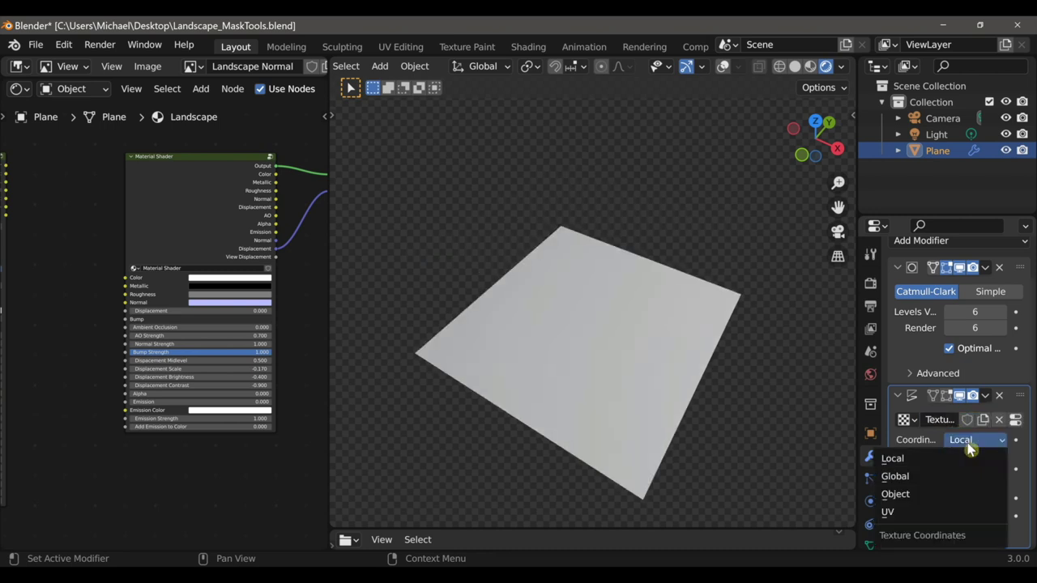
{"action": "left_click", "coordinate": [945, 515]}
{"action": "scroll", "coordinate": [939, 495], "scroll_direction": "down", "scroll_amount": 1}
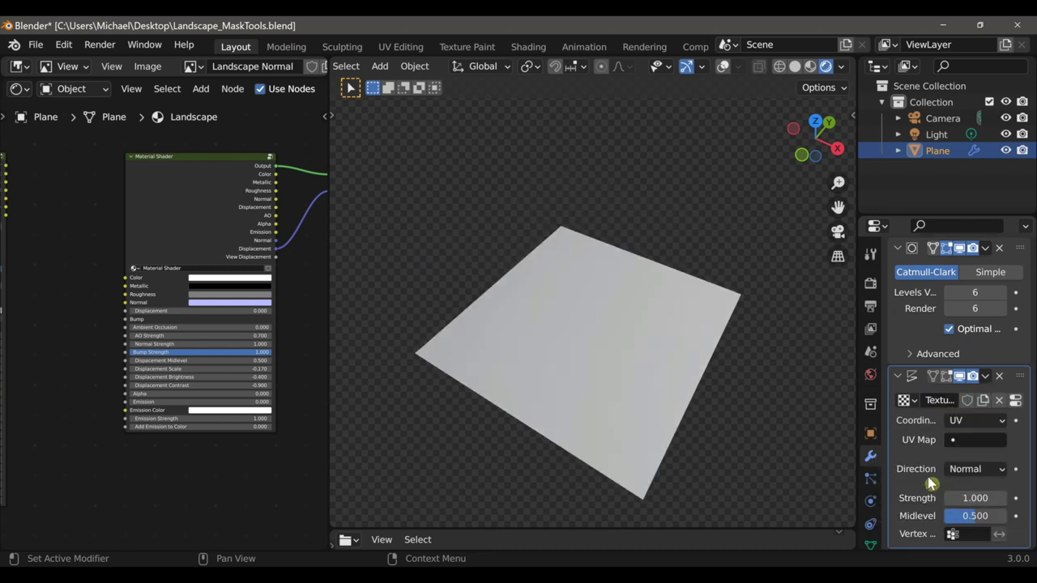
- Assign the Landscape Displacement image to the Displace modifier's texture
{"action": "left_click", "coordinate": [1015, 400]}
{"action": "scroll", "coordinate": [948, 457], "scroll_direction": "down", "scroll_amount": 4}
{"action": "left_click", "coordinate": [905, 430]}
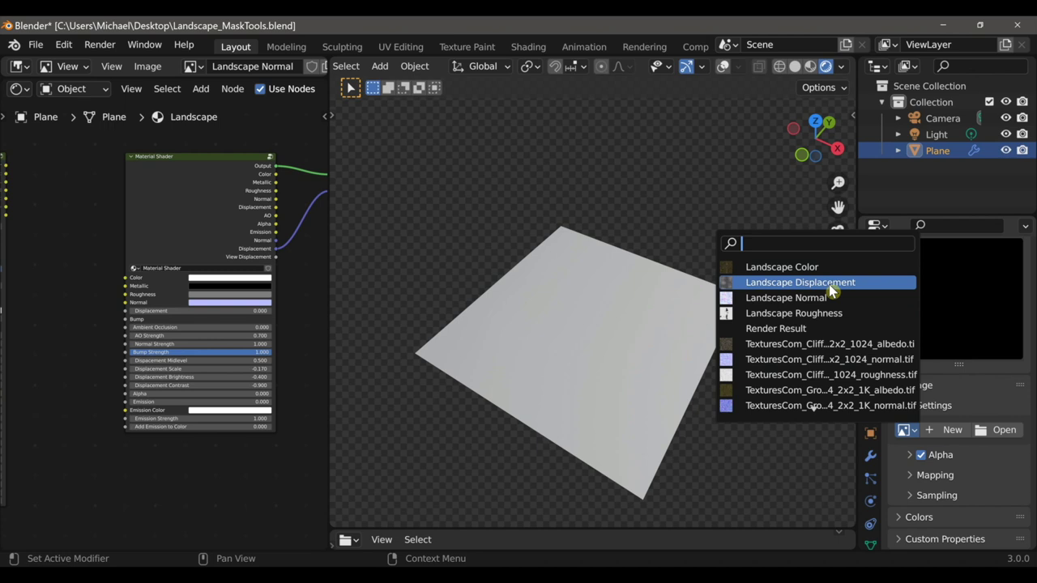
{"action": "left_click", "coordinate": [831, 290]}
- Show the viewport overlays again and set the Displace modifier's Midlevel to 0.070, checking the terrain height from the front
{"action": "middle_click_drag", "start_coordinate": [581, 375], "coordinate": [633, 372]}
{"action": "scroll", "coordinate": [621, 363], "scroll_direction": "up", "scroll_amount": 3}
{"action": "left_click", "coordinate": [724, 67]}
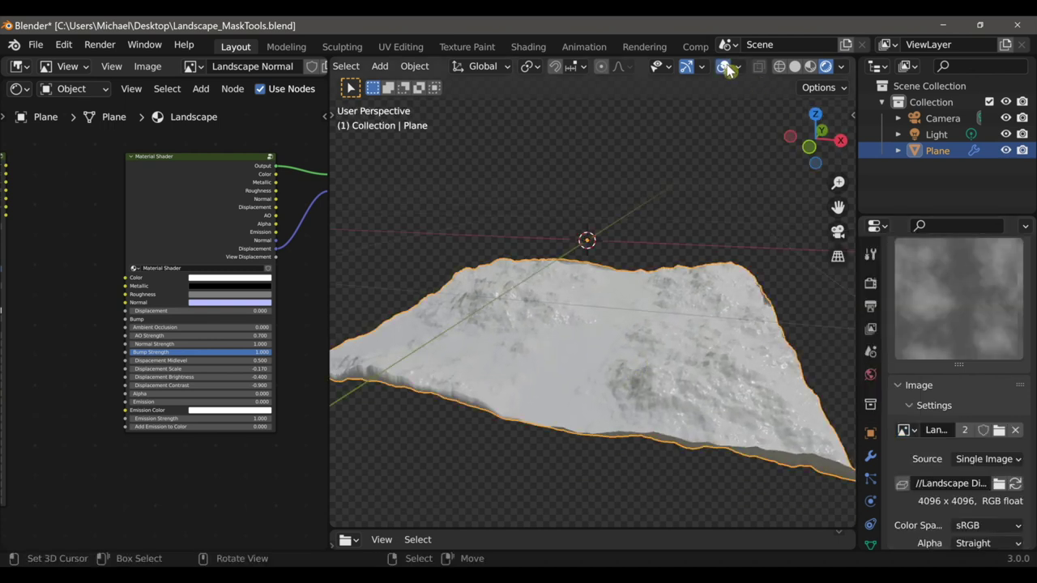
{"action": "key", "text": "KP_1"}
{"action": "left_click", "coordinate": [870, 456]}
{"action": "left_click_drag", "start_coordinate": [969, 517], "coordinate": [972, 519]}
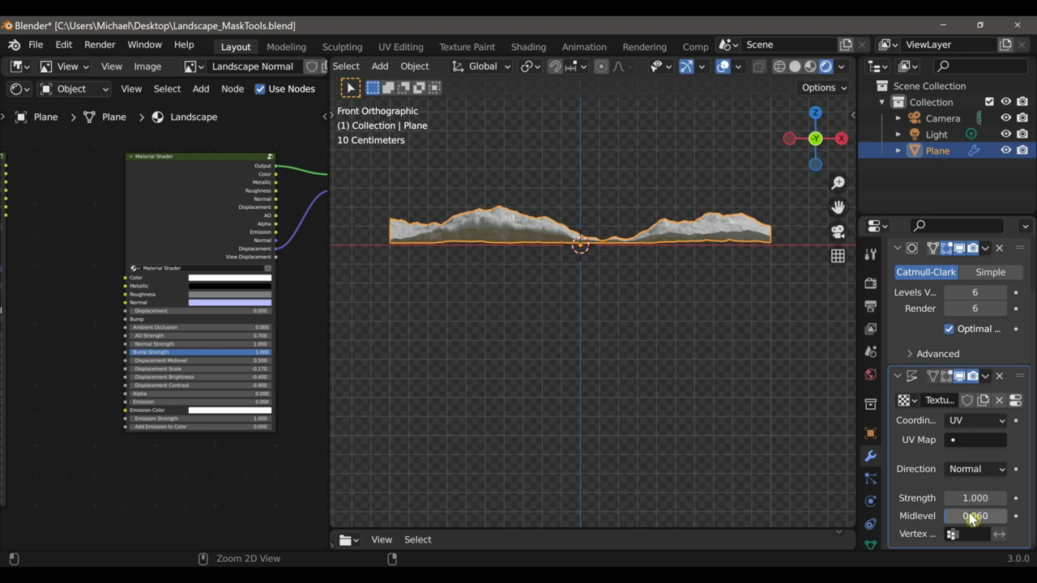
{"action": "scroll", "coordinate": [969, 514], "scroll_direction": "up", "scroll_amount": 1, "text": "ctrl"}
{"action": "middle_click_drag", "start_coordinate": [674, 293], "coordinate": [672, 365]}
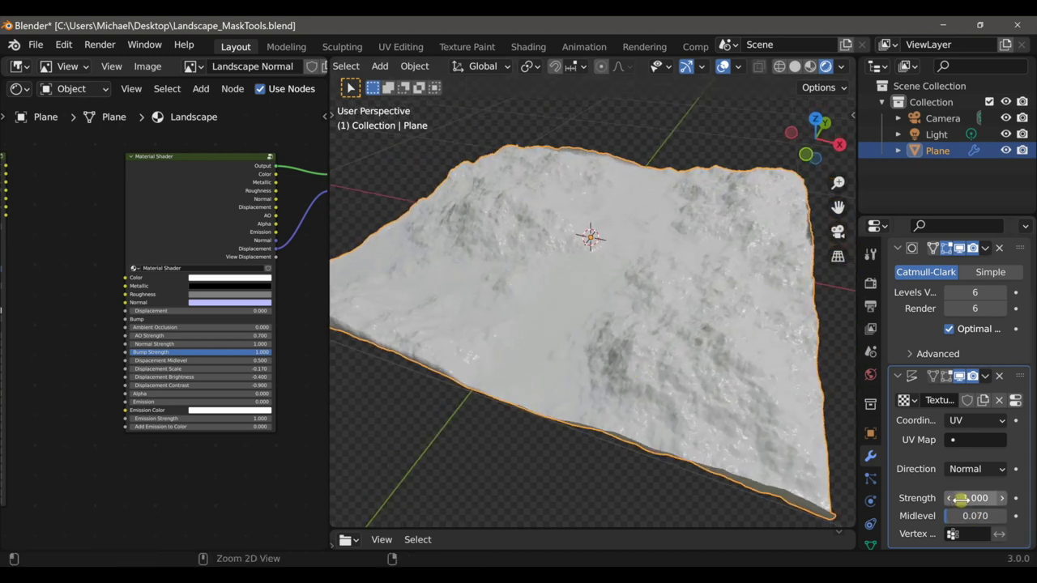
- Set the Displace modifier's Strength to 2.300 to raise the terrain
{"action": "left_click_drag", "start_coordinate": [960, 498], "coordinate": [960, 498]}
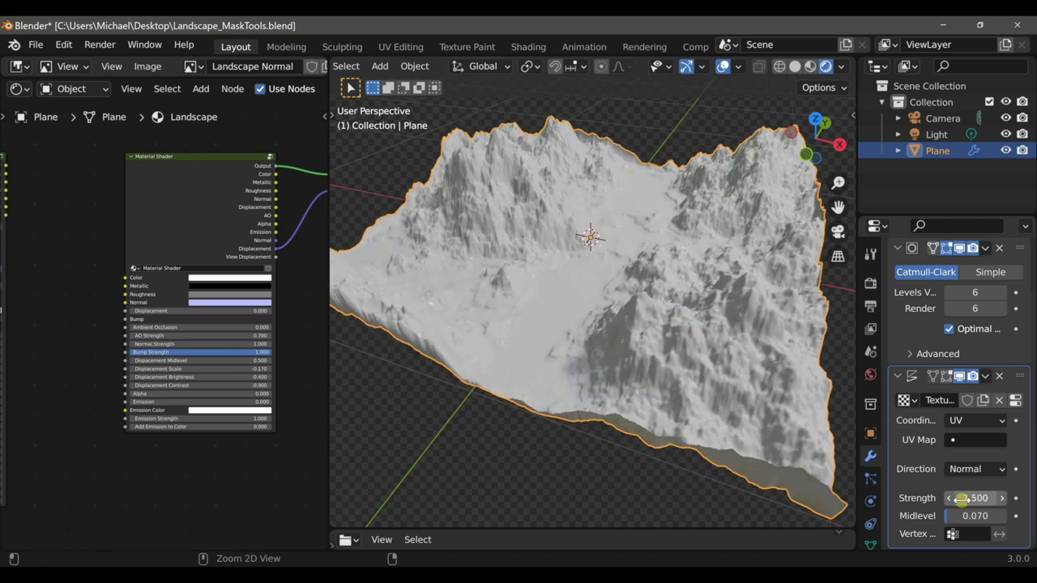
{"action": "scroll", "coordinate": [961, 499], "scroll_direction": "down", "scroll_amount": 2, "text": "ctrl"}
{"action": "scroll", "coordinate": [629, 369], "scroll_direction": "down", "scroll_amount": 3}
{"action": "middle_click_drag", "start_coordinate": [629, 370], "coordinate": [607, 362]}
{"action": "scroll", "coordinate": [615, 360], "scroll_direction": "up", "scroll_amount": 3}
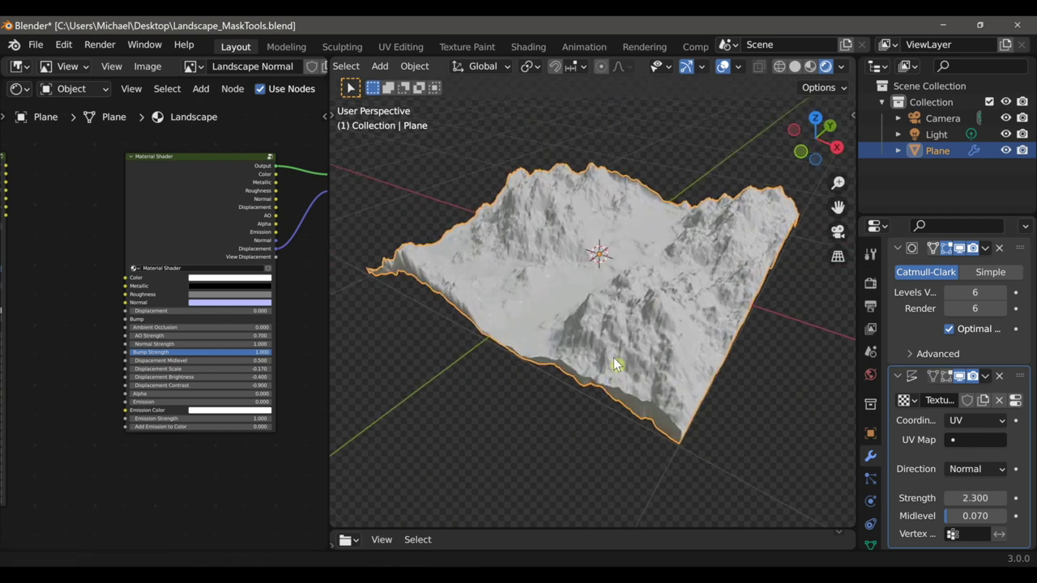
- Delete the procedural node groups feeding the Material Shader, keeping the Material Shader, Material Output and the baked image nodes
{"action": "scroll", "coordinate": [217, 361], "scroll_direction": "down", "scroll_amount": 6}
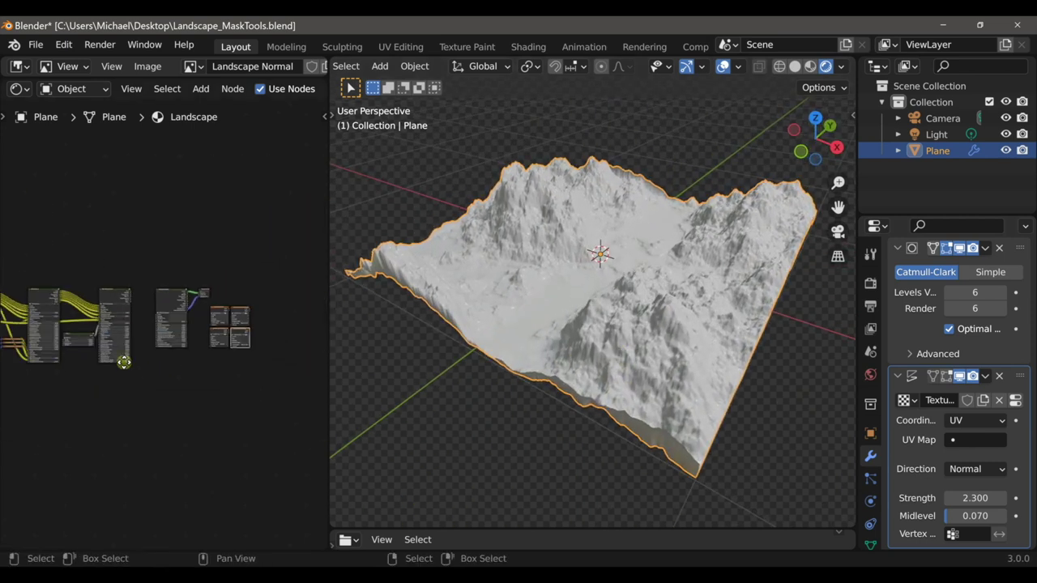
{"action": "left_click_drag", "start_coordinate": [14, 266], "coordinate": [294, 430]}
{"action": "key", "text": "x"}
- Line up the Landscape Color, Roughness and Normal image nodes before the Material Shader and connect them to its Color, Roughness and Normal inputs
{"action": "middle_click_drag", "start_coordinate": [265, 389], "coordinate": [130, 377]}
{"action": "scroll", "coordinate": [173, 378], "scroll_direction": "up", "scroll_amount": 5}
{"action": "scroll", "coordinate": [160, 386], "scroll_direction": "up", "scroll_amount": 5}
{"action": "middle_click_drag", "start_coordinate": [206, 378], "coordinate": [151, 387]}
{"action": "left_click_drag", "start_coordinate": [231, 302], "coordinate": [168, 288]}
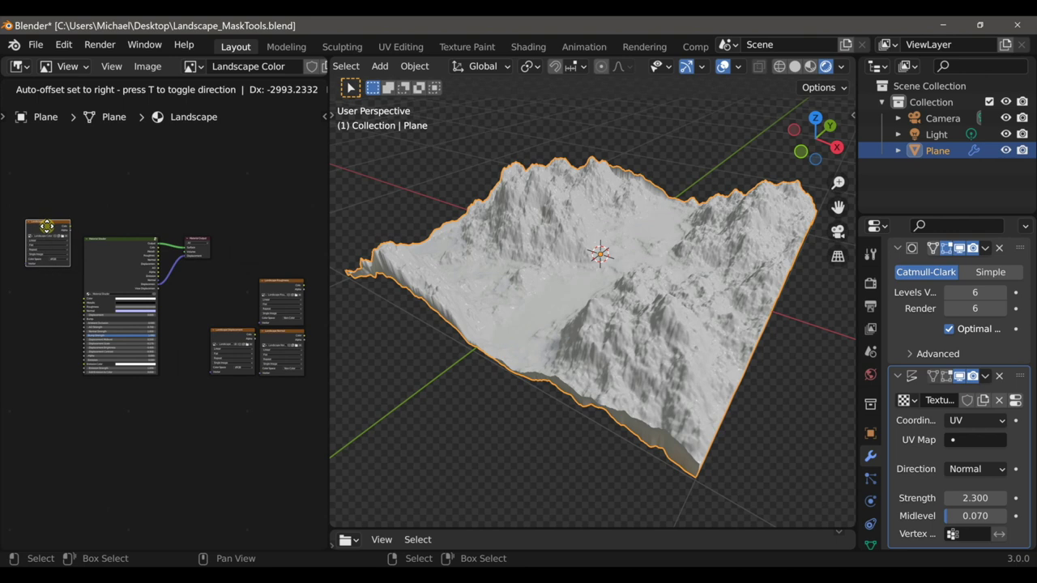
{"action": "left_click_drag", "start_coordinate": [288, 293], "coordinate": [57, 295]}
{"action": "left_click_drag", "start_coordinate": [277, 351], "coordinate": [57, 356]}
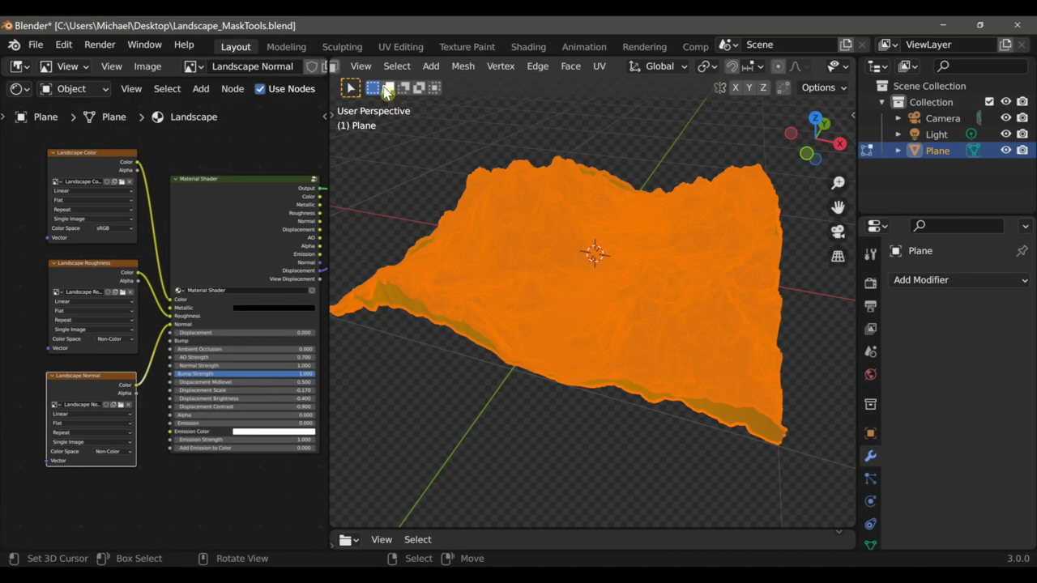
- Select the strips of faces around the terrain's outer border in face mode and delete those faces
{"action": "middle_click_drag", "start_coordinate": [375, 71], "coordinate": [396, 71]}
{"action": "key", "text": "3"}
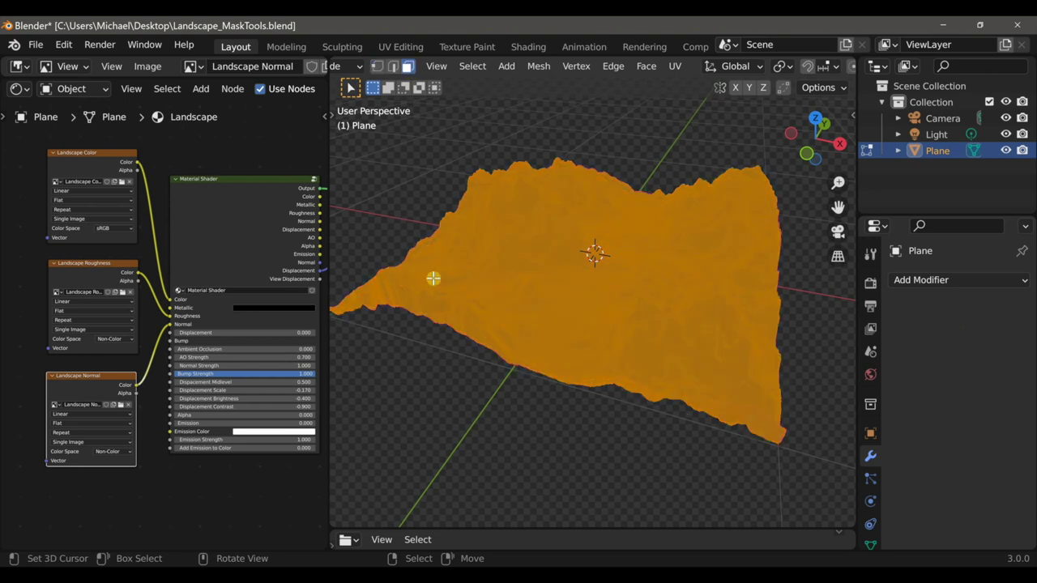
{"action": "right_click", "coordinate": [427, 306], "text": "alt"}
{"action": "middle_click_drag", "start_coordinate": [637, 345], "coordinate": [455, 323]}
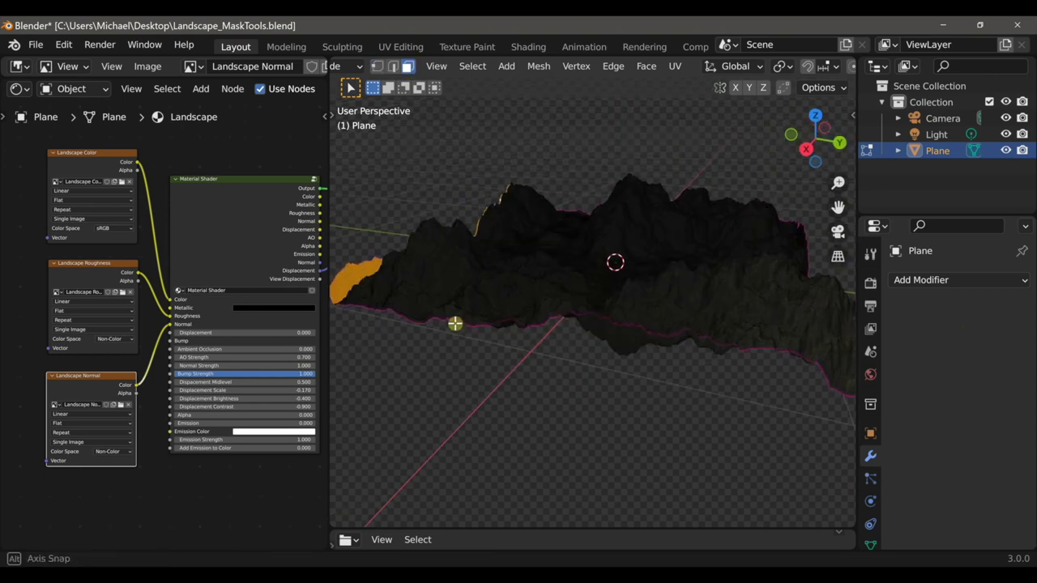
{"action": "middle_click_drag", "start_coordinate": [628, 342], "coordinate": [520, 342], "text": "alt"}
{"action": "left_click", "coordinate": [627, 351], "text": "alt"}
{"action": "middle_click_drag", "start_coordinate": [627, 351], "coordinate": [558, 347], "text": "alt"}
{"action": "key", "text": "x"}
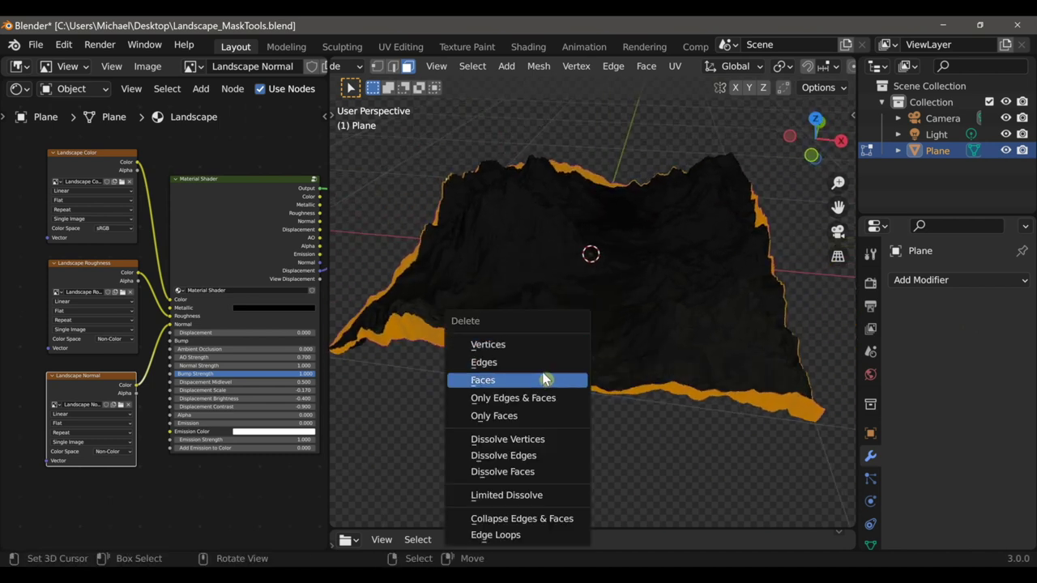
{"action": "left_click", "coordinate": [544, 378]}
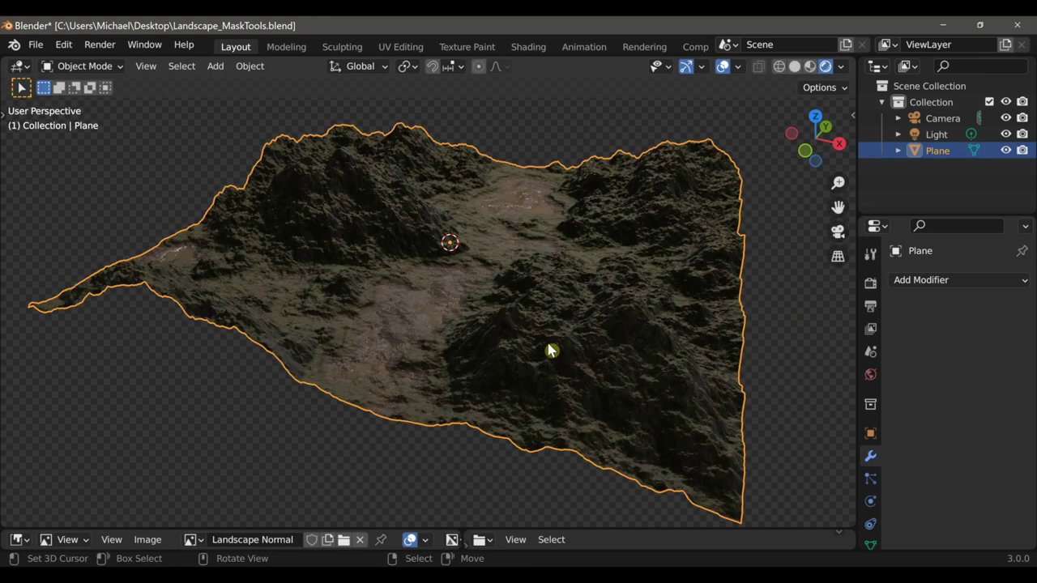
- Examine the textured landscape close up along the valley floor with the viewport overlays hidden
{"action": "middle_click_drag", "start_coordinate": [540, 326], "coordinate": [558, 357], "text": "shift"}
{"action": "middle_click_drag", "start_coordinate": [567, 398], "coordinate": [666, 253], "text": "ctrl"}
{"action": "middle_click_drag", "start_coordinate": [665, 252], "coordinate": [637, 310], "text": "shift"}
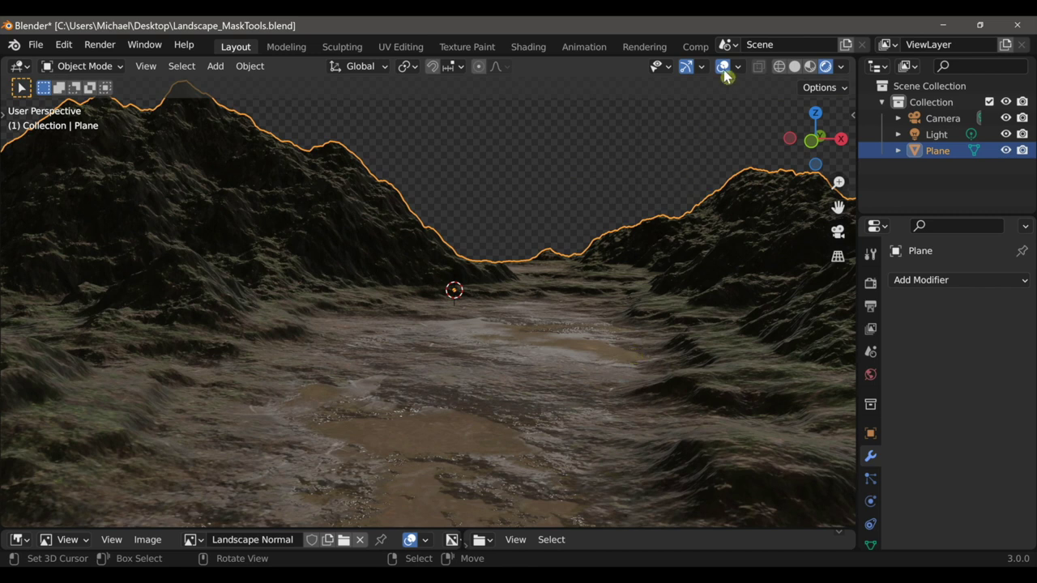
{"action": "scroll", "coordinate": [719, 257], "scroll_direction": "up", "scroll_amount": 3}
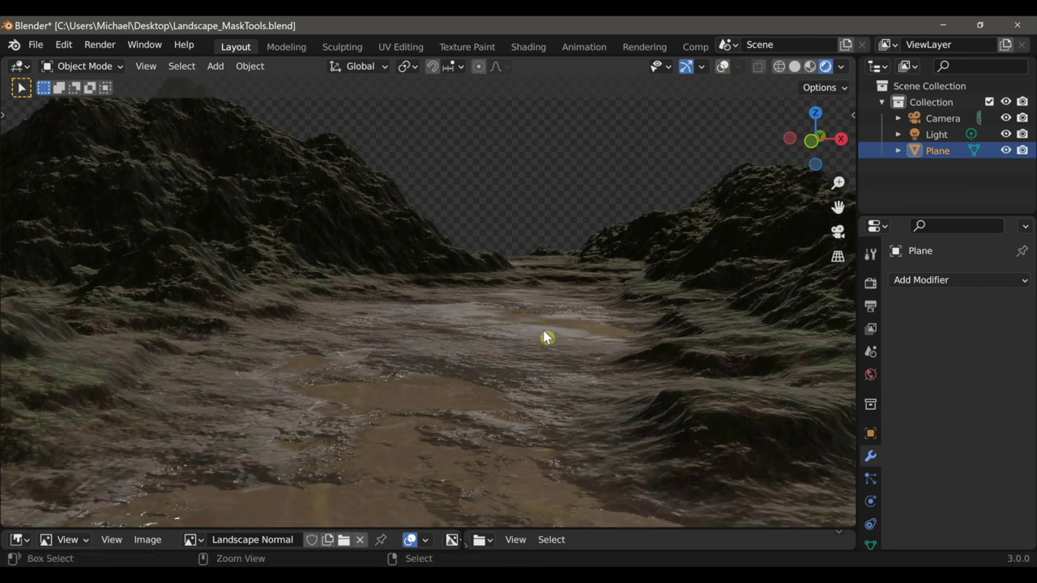
{"action": "middle_click_drag", "start_coordinate": [543, 330], "coordinate": [540, 337], "text": "ctrl"}
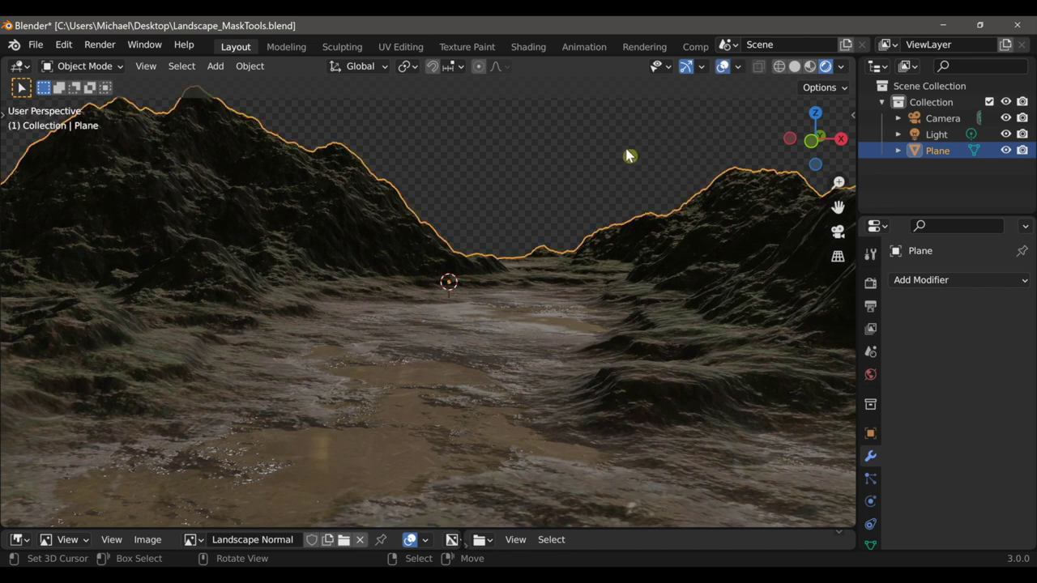
- Change the scene's light to a Sun and set its Strength to 8.000
{"action": "left_click", "coordinate": [933, 135]}
{"action": "scroll", "coordinate": [636, 330], "scroll_direction": "down", "scroll_amount": 3}
{"action": "scroll", "coordinate": [615, 338], "scroll_direction": "down", "scroll_amount": 2}
{"action": "middle_click_drag", "start_coordinate": [623, 322], "coordinate": [629, 346]}
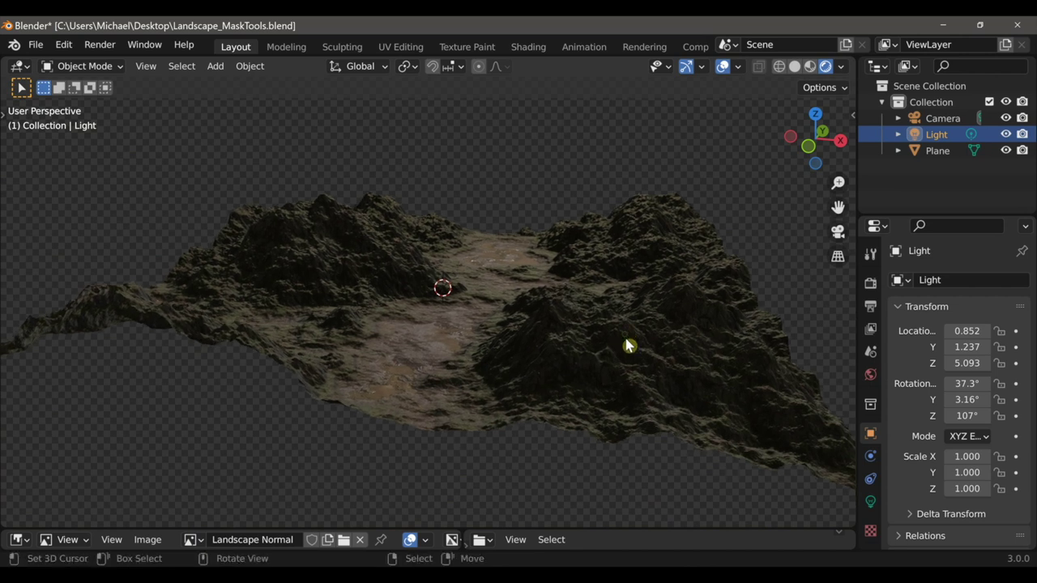
{"action": "left_click", "coordinate": [869, 503]}
{"action": "left_click", "coordinate": [948, 354]}
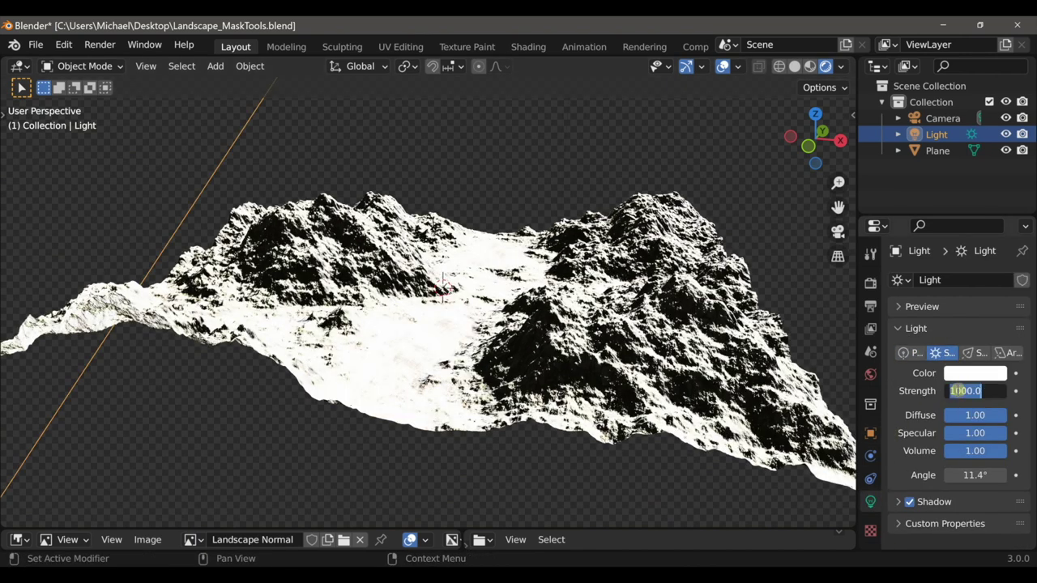
{"action": "key", "text": "Return"}
- Lower the sun light in the front view and rotate it freely so it shines across the valley at a low angle
{"action": "scroll", "coordinate": [631, 399], "scroll_direction": "down", "scroll_amount": 2}
{"action": "middle_click_drag", "start_coordinate": [631, 398], "coordinate": [624, 429]}
{"action": "key", "text": "KP_1"}
{"action": "key", "text": "g"}
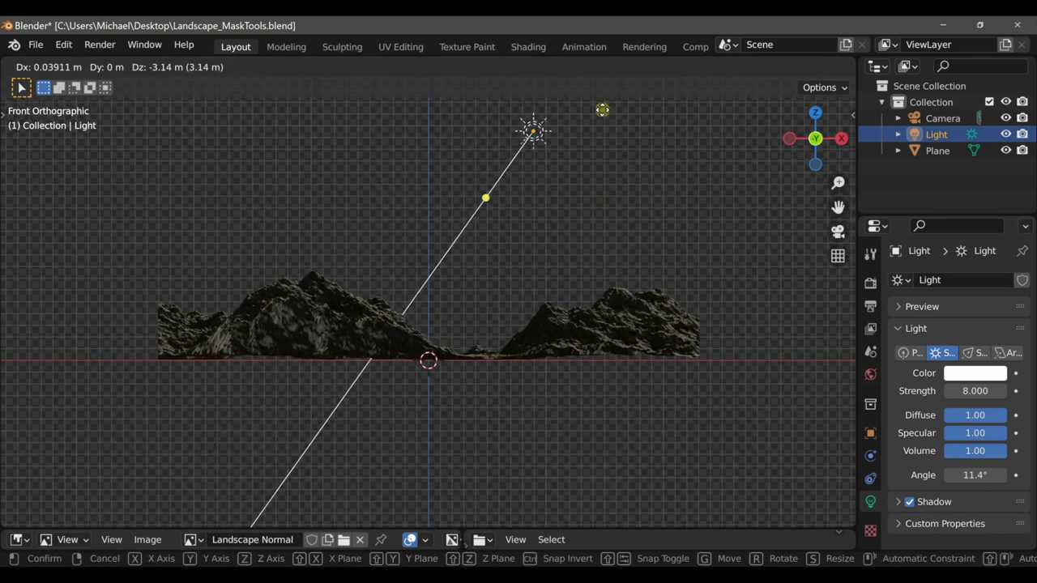
{"action": "left_click", "coordinate": [594, 278]}
{"action": "key", "text": "r"}
{"action": "left_click", "coordinate": [562, 324]}
{"action": "middle_click_drag", "start_coordinate": [562, 324], "coordinate": [661, 309]}
{"action": "key", "text": "r"}
{"action": "key", "text": "r"}
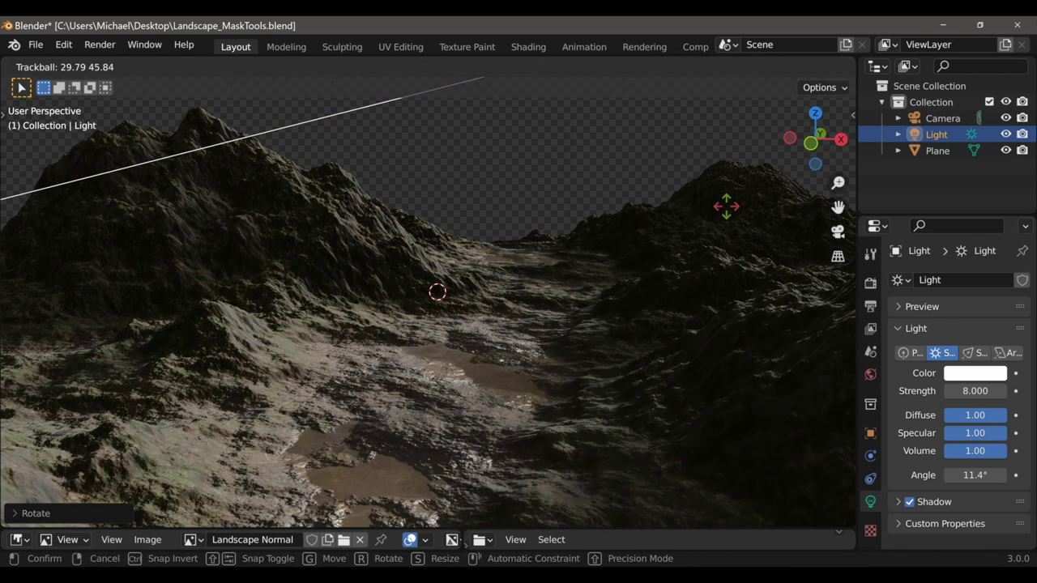
{"action": "left_click", "coordinate": [726, 206]}
{"action": "middle_click_drag", "start_coordinate": [702, 280], "coordinate": [703, 270], "text": "shift"}
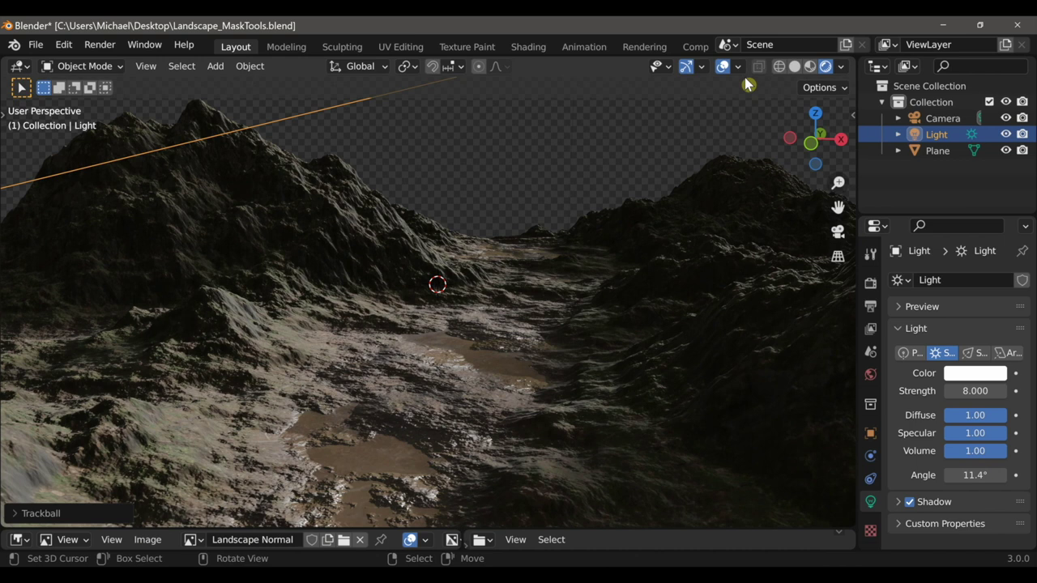
- Tint the sun light's color a pale warm orange
{"action": "left_click", "coordinate": [974, 373]}
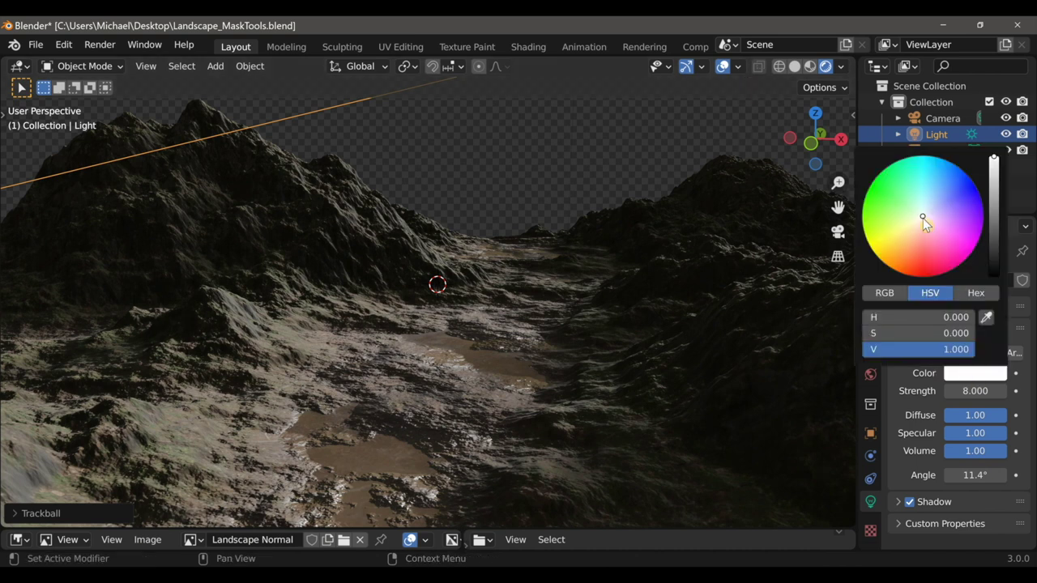
{"action": "left_click_drag", "start_coordinate": [922, 218], "coordinate": [917, 218]}
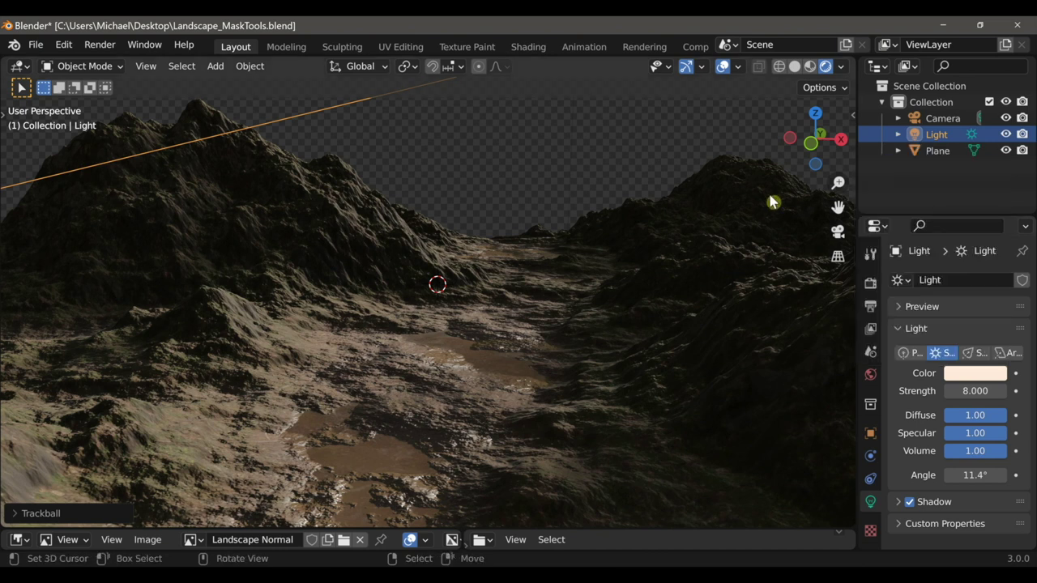
{"action": "middle_click_drag", "start_coordinate": [640, 248], "coordinate": [670, 314]}
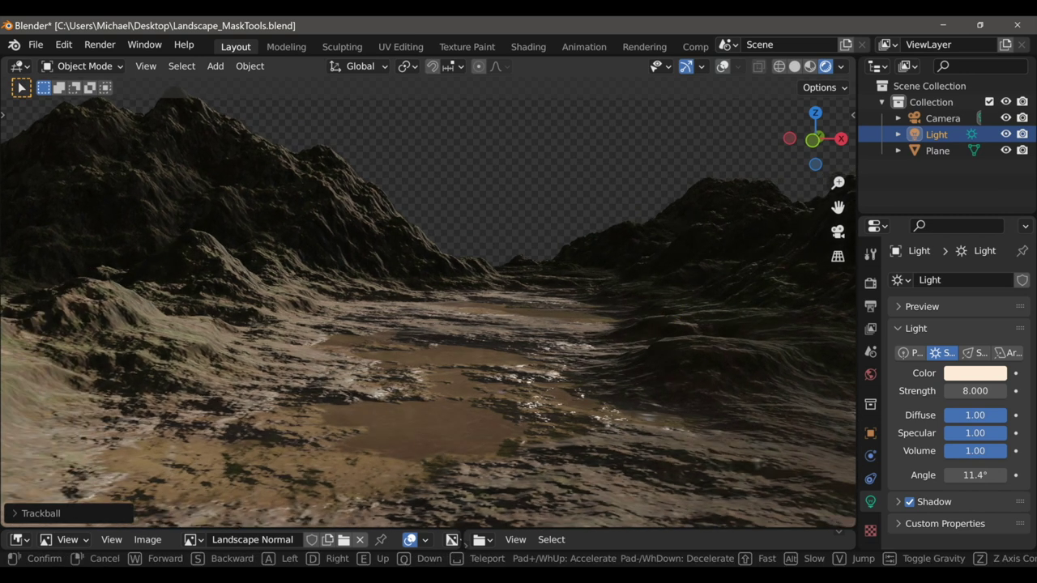
- Walk through the lit landscape to examine its mountains, valley floor and water reflections up close
{"action": "key", "text": "w"}
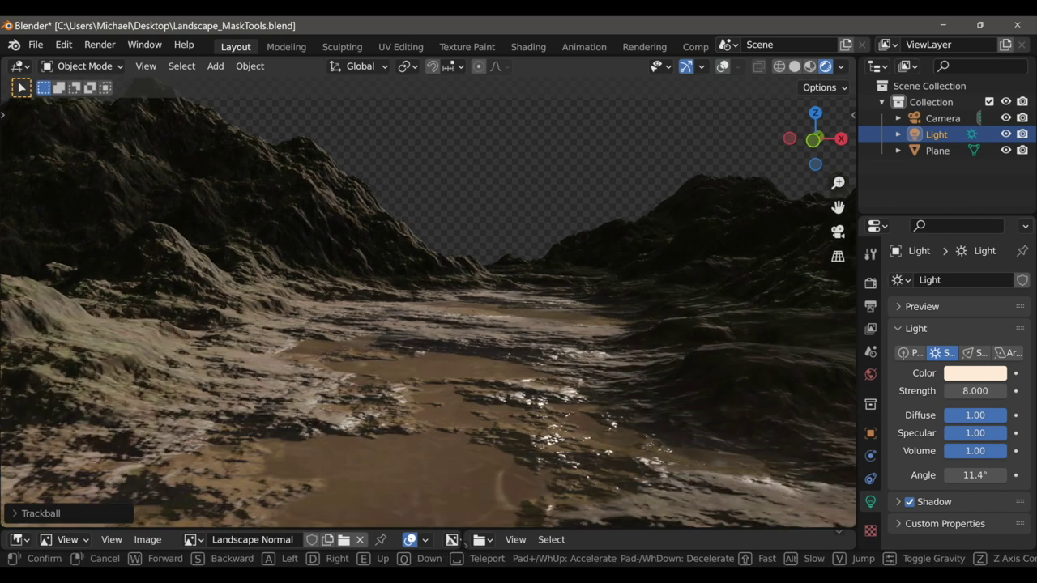
{"action": "key", "text": "w"}
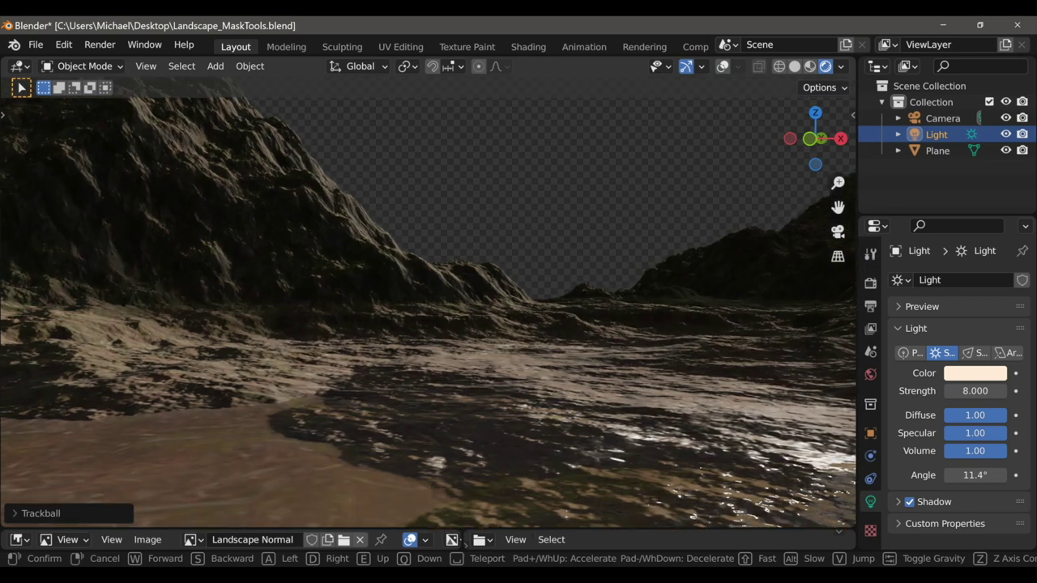
{"action": "key", "text": "w"}
{"action": "key", "text": "w"}
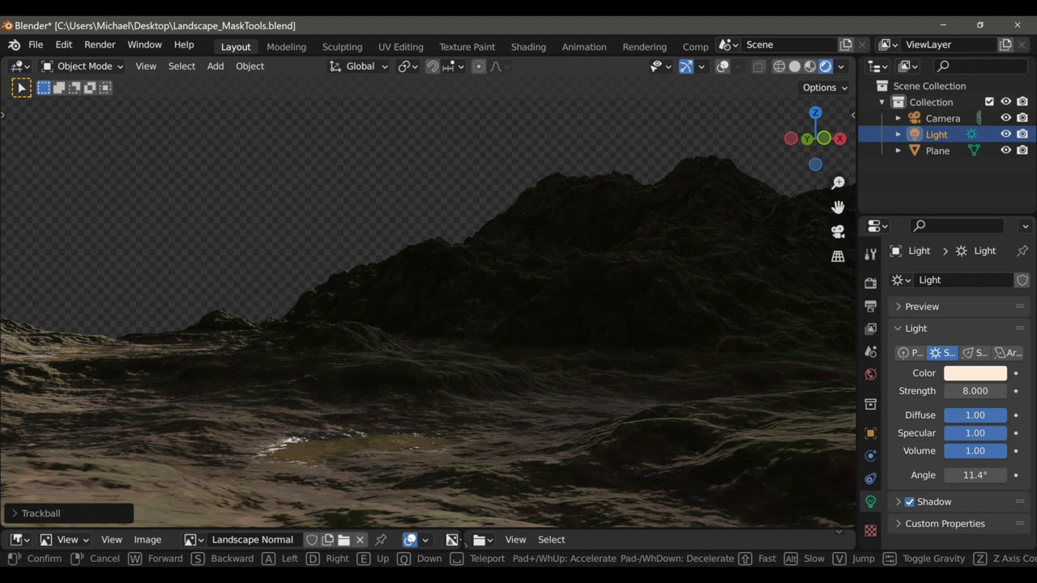
{"action": "key", "text": "w"}
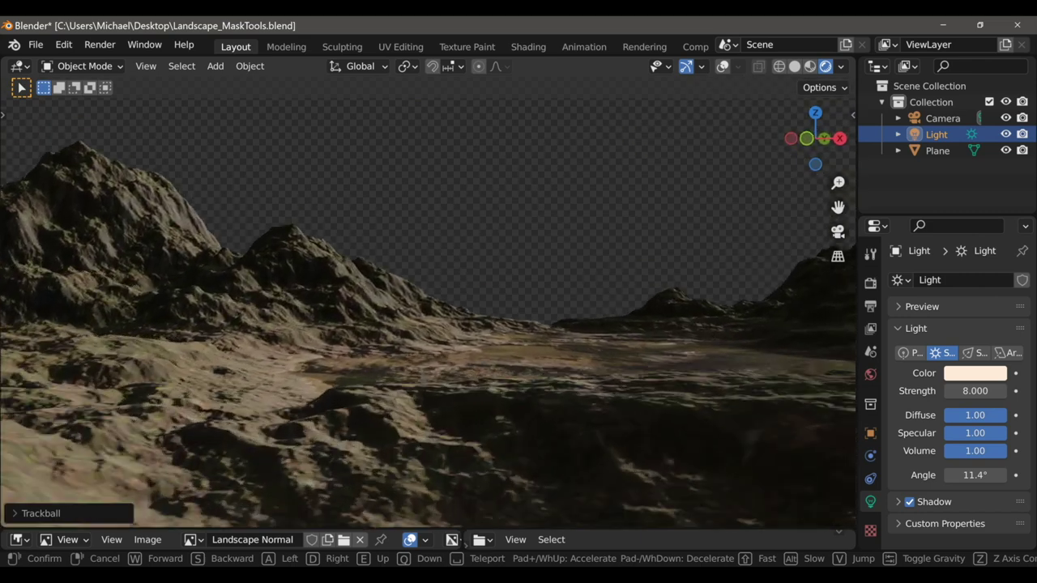
{"action": "key", "text": "w"}
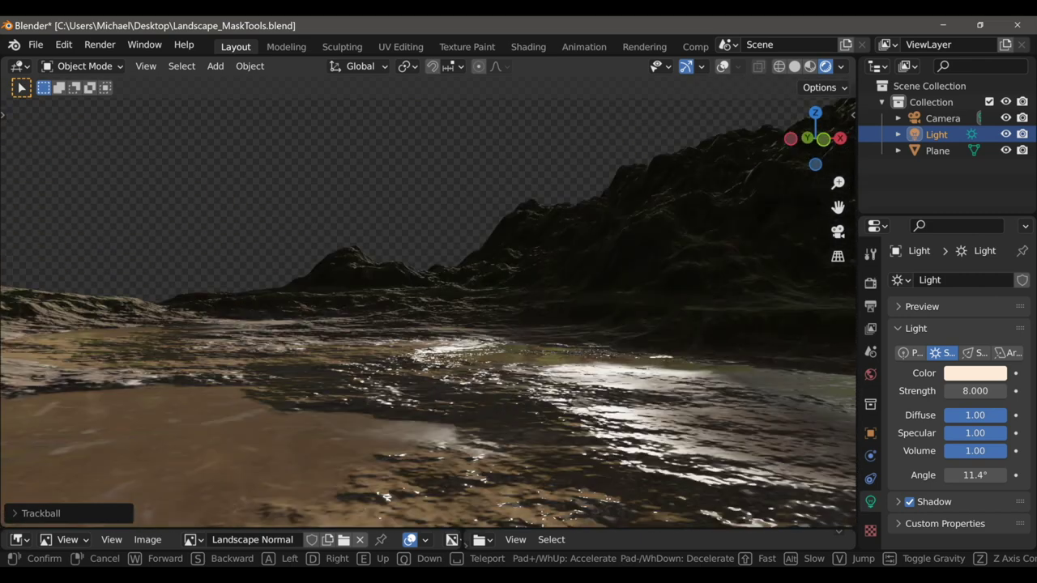
{"action": "key", "text": "w"}
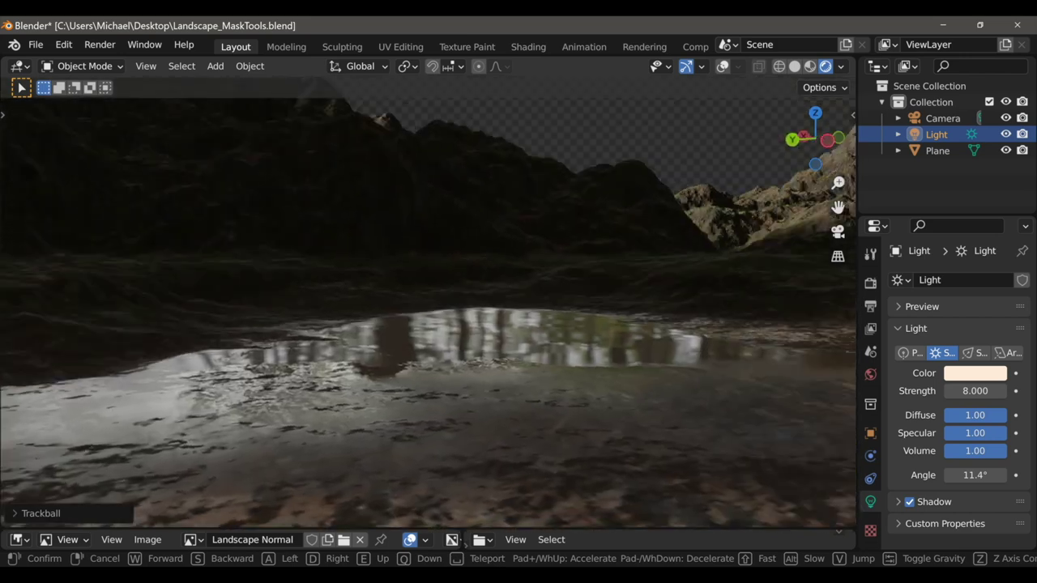
{"action": "mouse_move", "coordinate": [428, 310]}
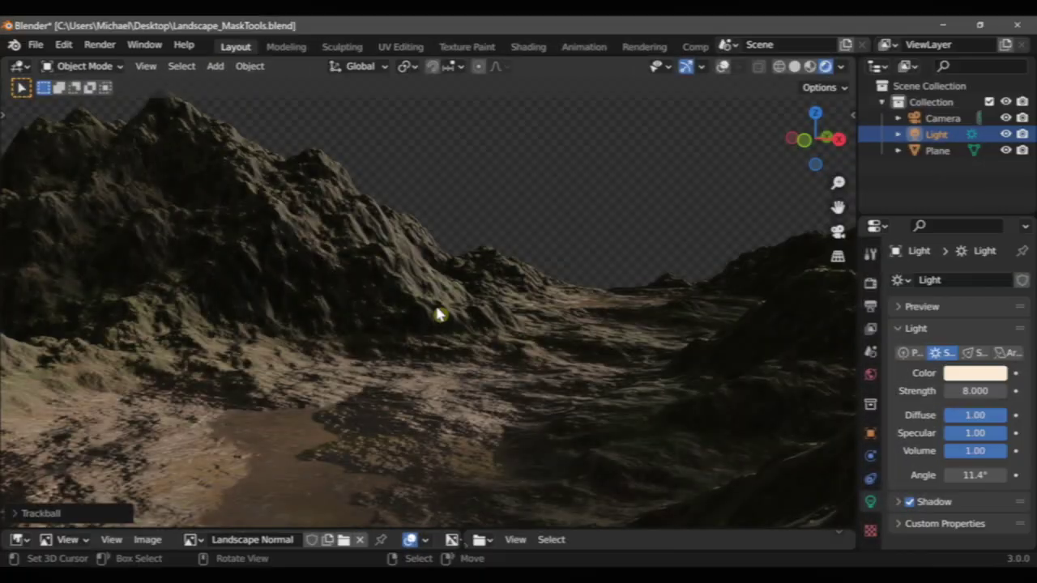
{"action": "scroll", "coordinate": [481, 351], "scroll_direction": "down", "scroll_amount": 10}
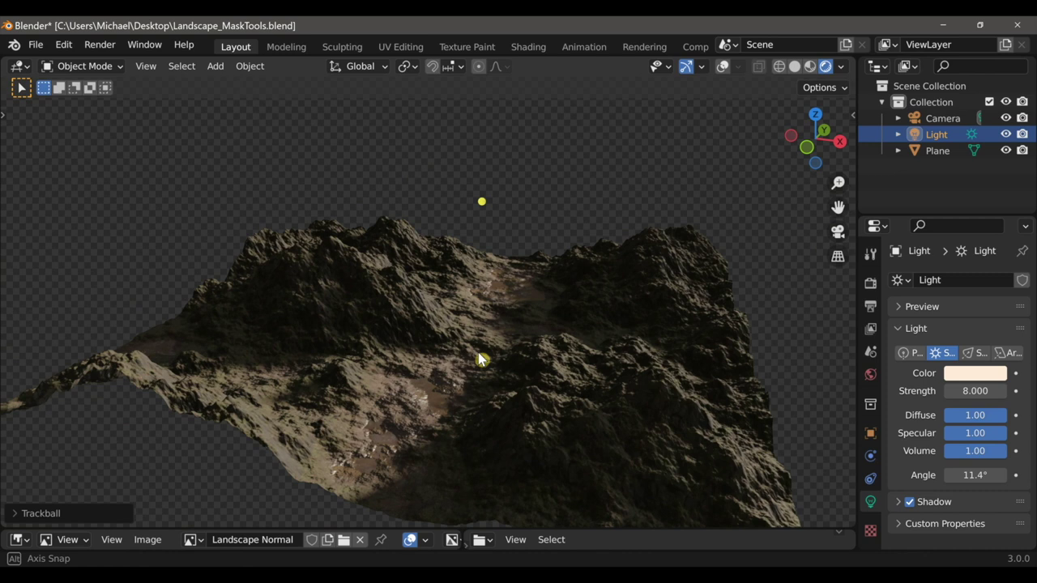
- Select the terrain plane, turn the viewport overlays back on and enable the Wireframe overlay
{"action": "middle_click_drag", "start_coordinate": [477, 327], "coordinate": [482, 304]}
{"action": "middle_click_drag", "start_coordinate": [507, 405], "coordinate": [537, 354]}
{"action": "left_click", "coordinate": [537, 354]}
{"action": "left_click", "coordinate": [722, 67]}
{"action": "left_click", "coordinate": [737, 67]}
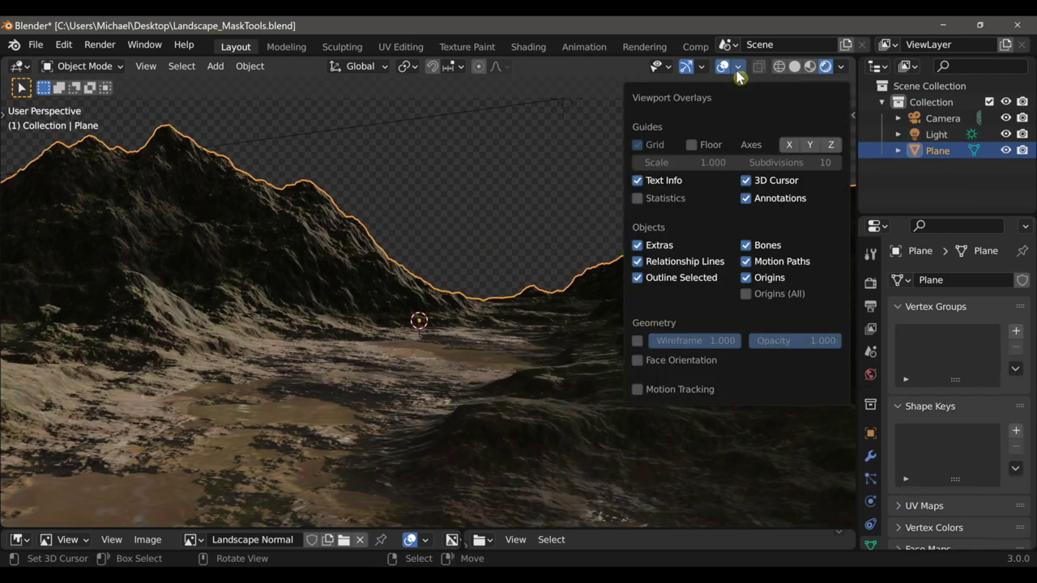
{"action": "left_click", "coordinate": [638, 341]}
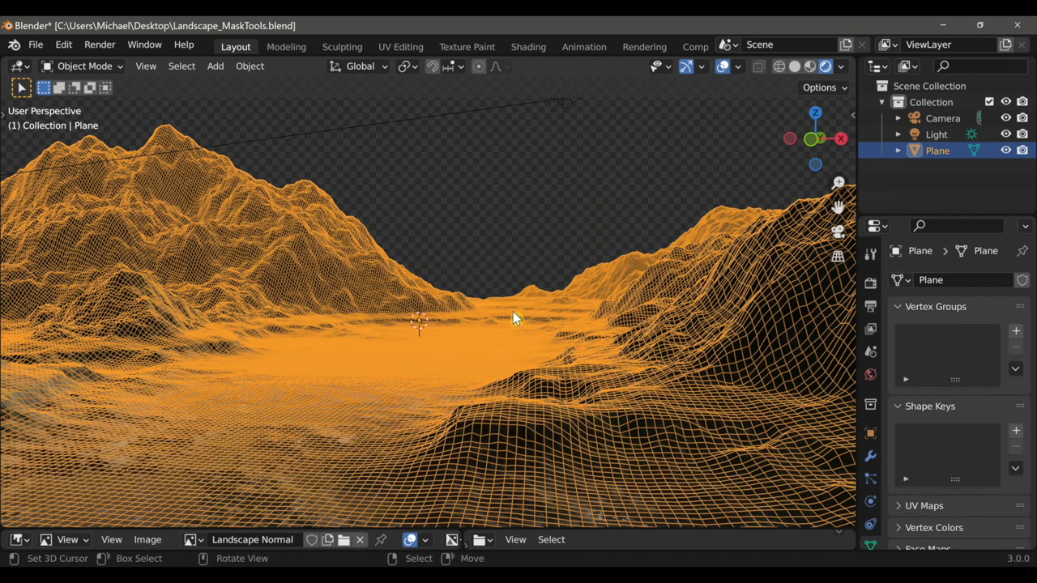
- Add a Decimate modifier to the plane with a collapse Ratio of 0.3, and hide the overlays to check the terrain
{"action": "left_click", "coordinate": [868, 456]}
{"action": "left_click", "coordinate": [959, 288]}
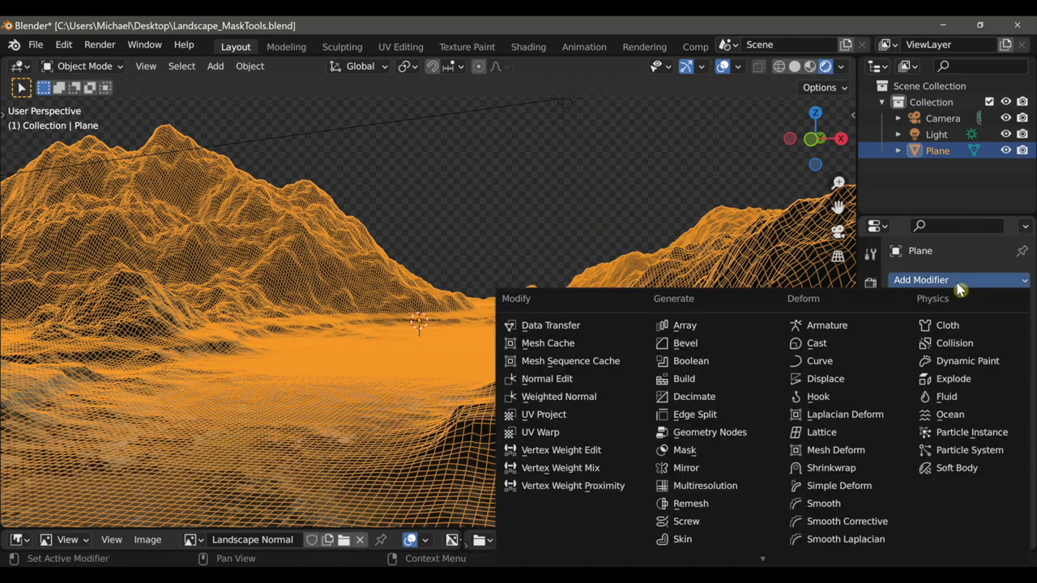
{"action": "left_click", "coordinate": [747, 399]}
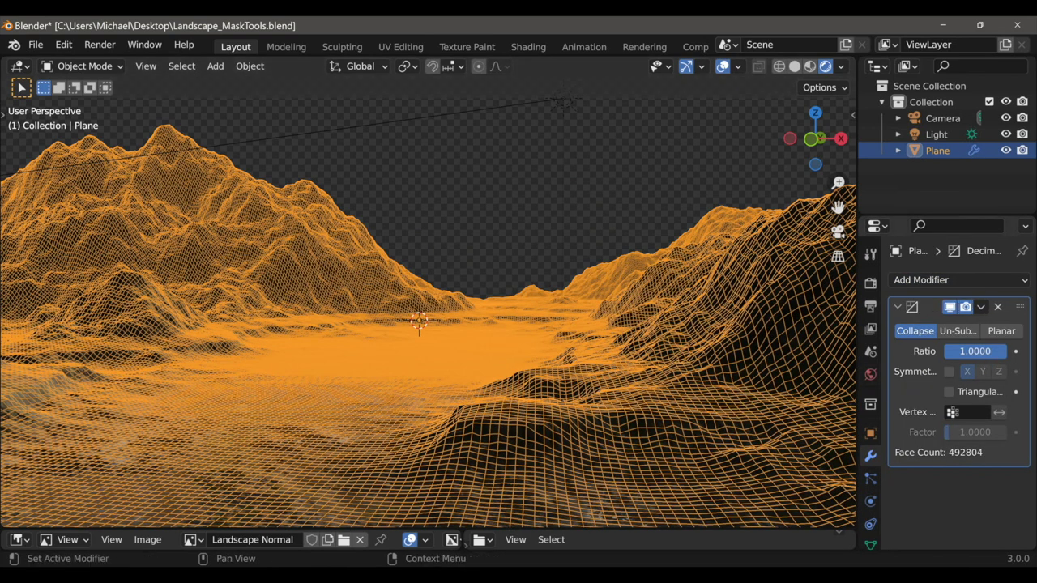
{"action": "left_click_drag", "start_coordinate": [998, 359], "coordinate": [988, 353]}
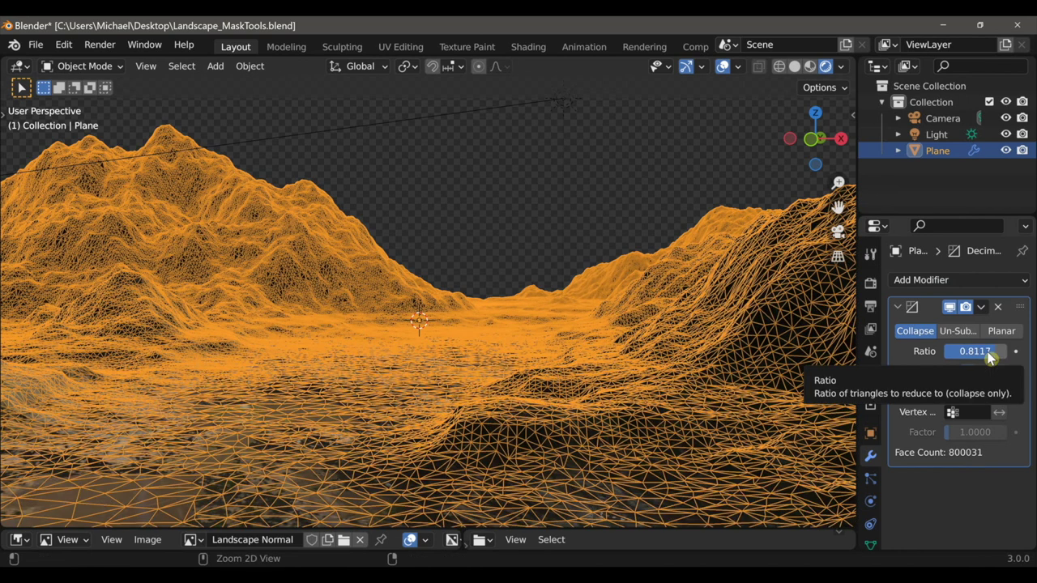
{"action": "left_click_drag", "start_coordinate": [990, 357], "coordinate": [973, 361]}
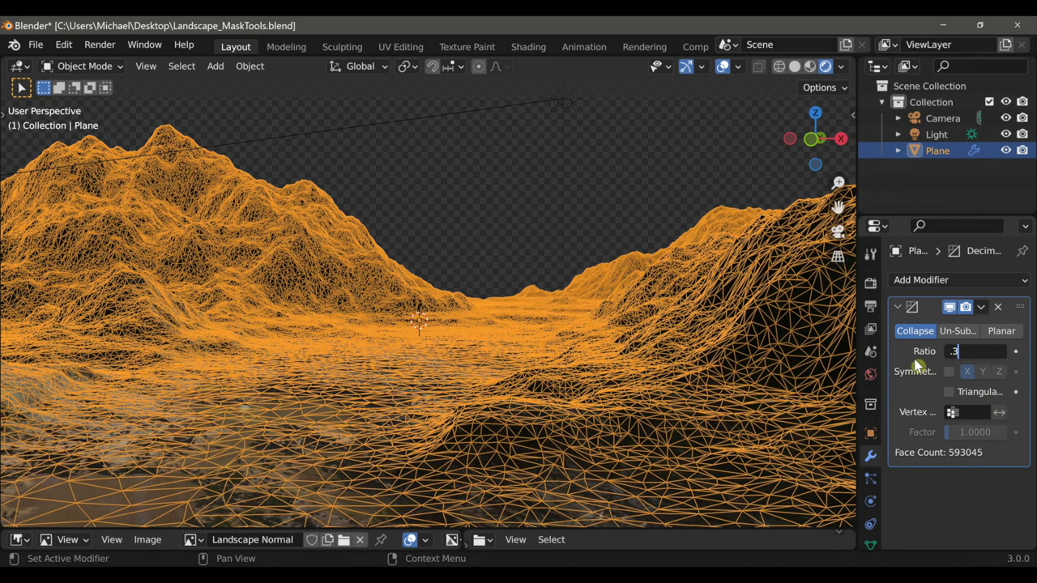
{"action": "key", "text": "Return"}
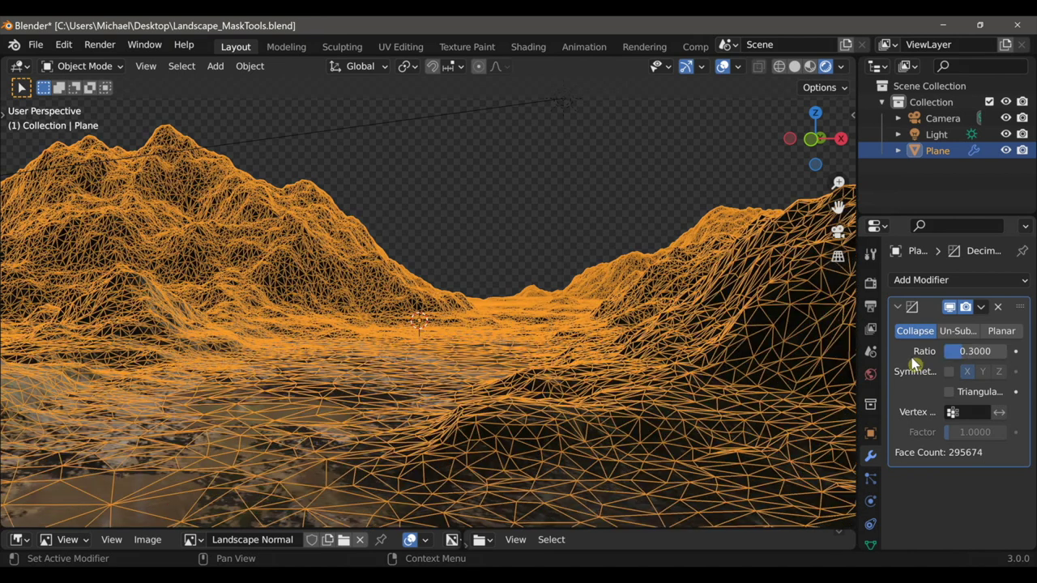
{"action": "left_click", "coordinate": [725, 67]}
{"action": "middle_click_drag", "start_coordinate": [592, 401], "coordinate": [739, 416]}
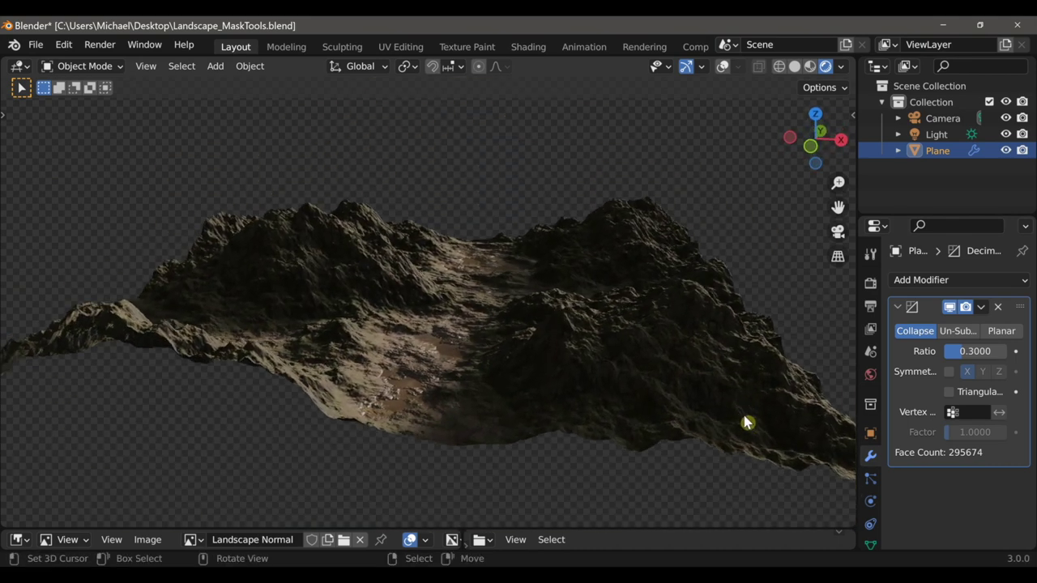